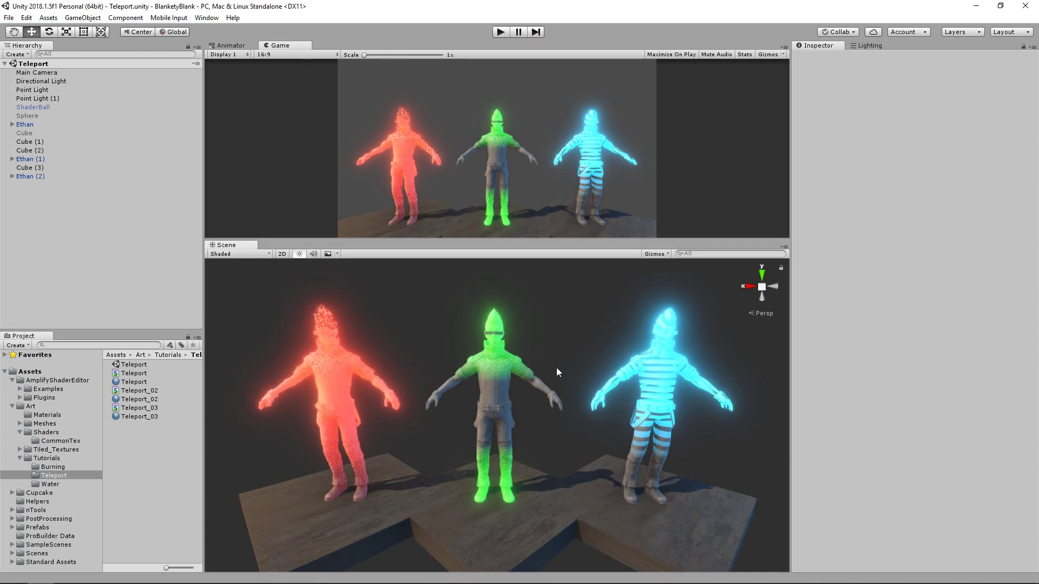
On the Teleport material, turn off Reverse and set the Teleport value to -2.
scroll(538, 375, up, 1)
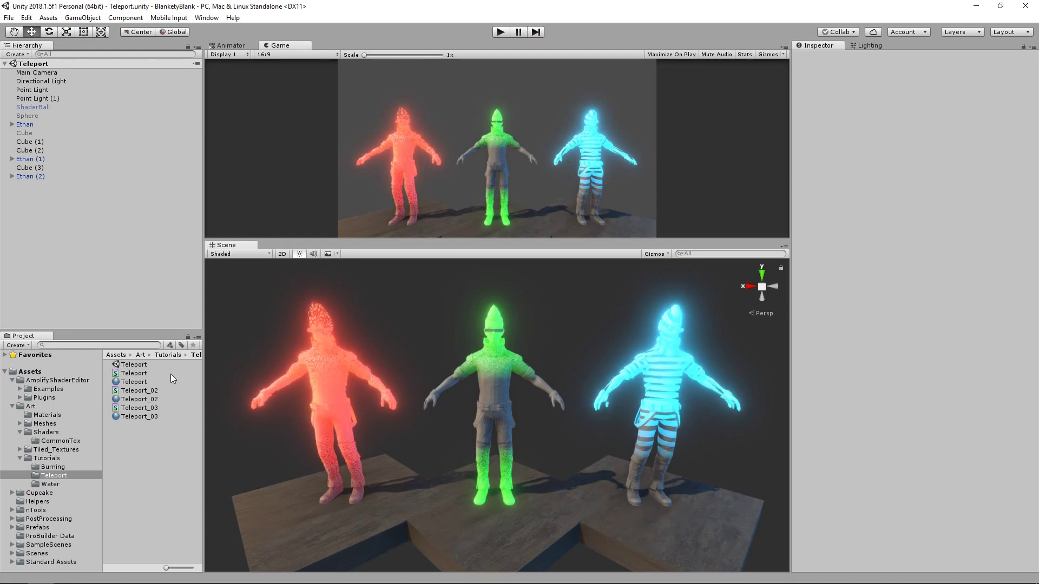
mouse_move(519, 354)
middle_down()
mouse_move(532, 354)
mouse_move(522, 358)
middle_up()
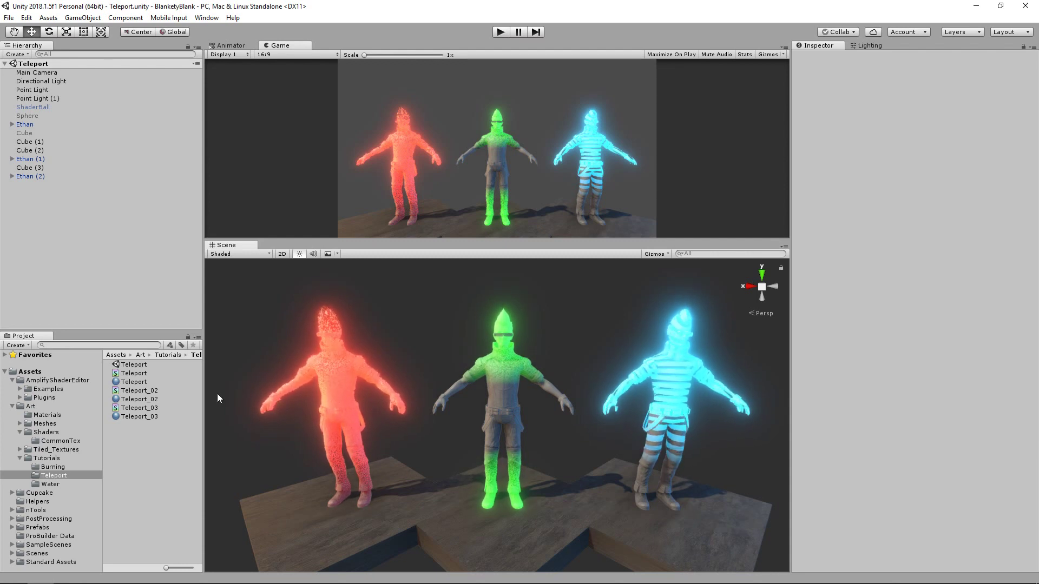
click(138, 383)
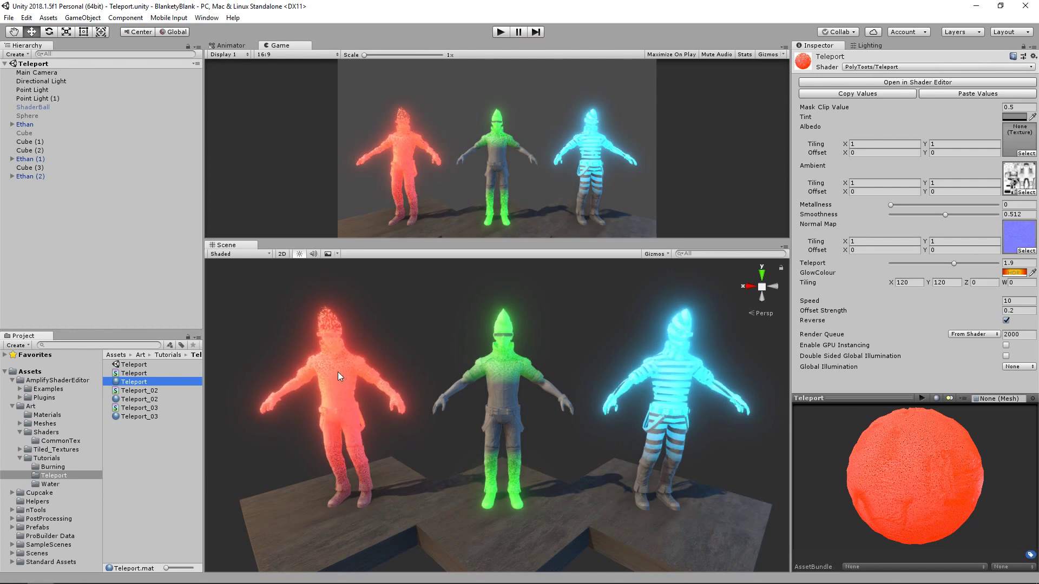
alt+right_drag(487, 343, 610, 351)
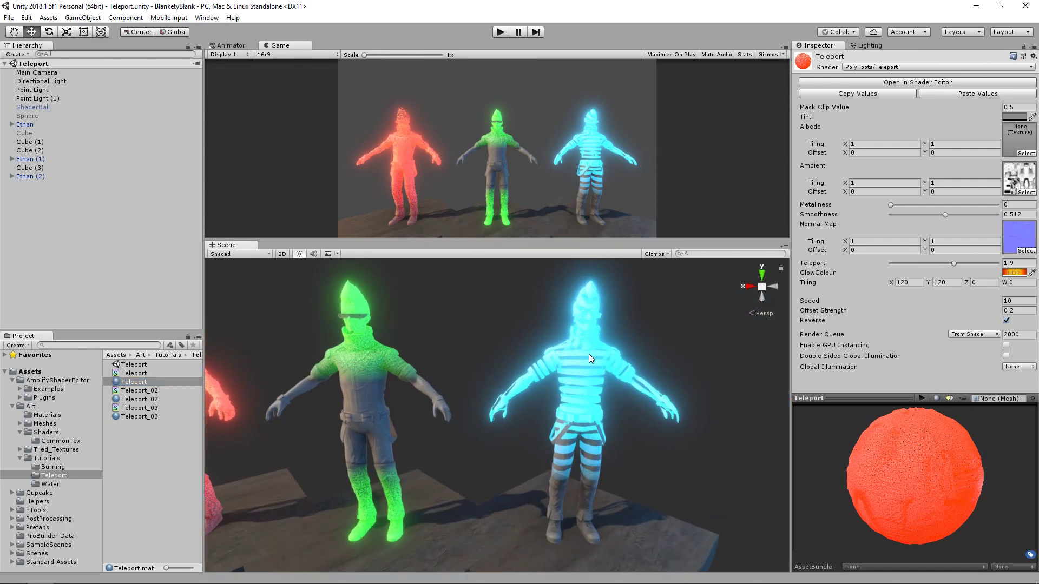
middle_drag(373, 377, 663, 382)
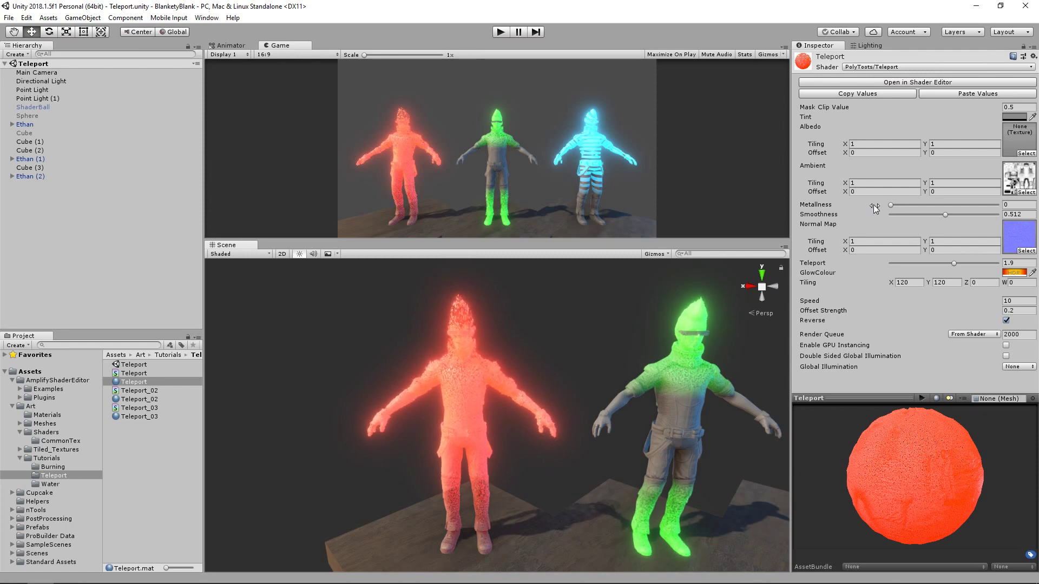
mouse_move(936, 263)
mouse_down()
mouse_move(975, 266)
mouse_move(911, 262)
mouse_move(949, 264)
mouse_up()
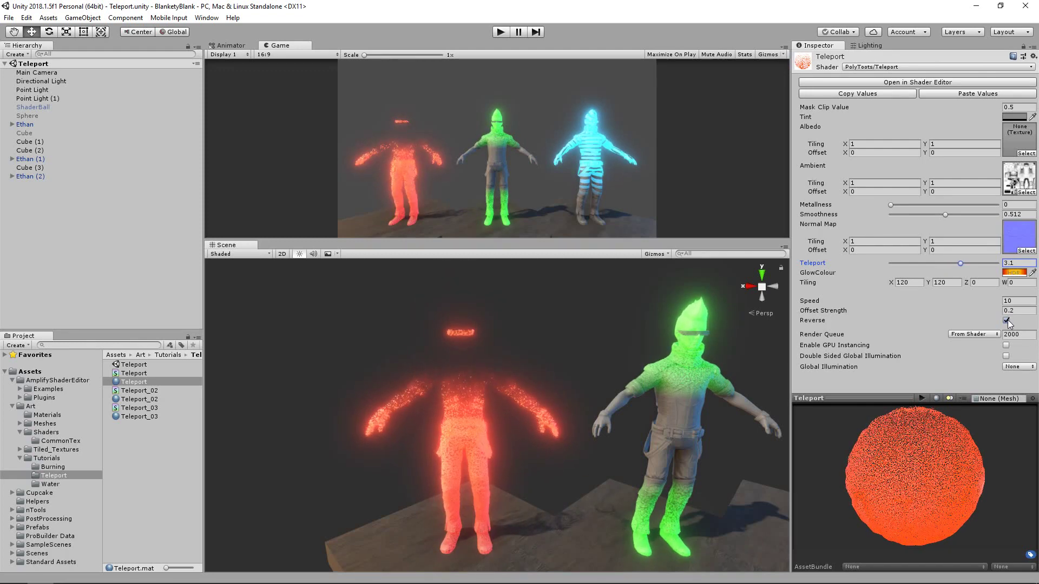
click(1006, 321)
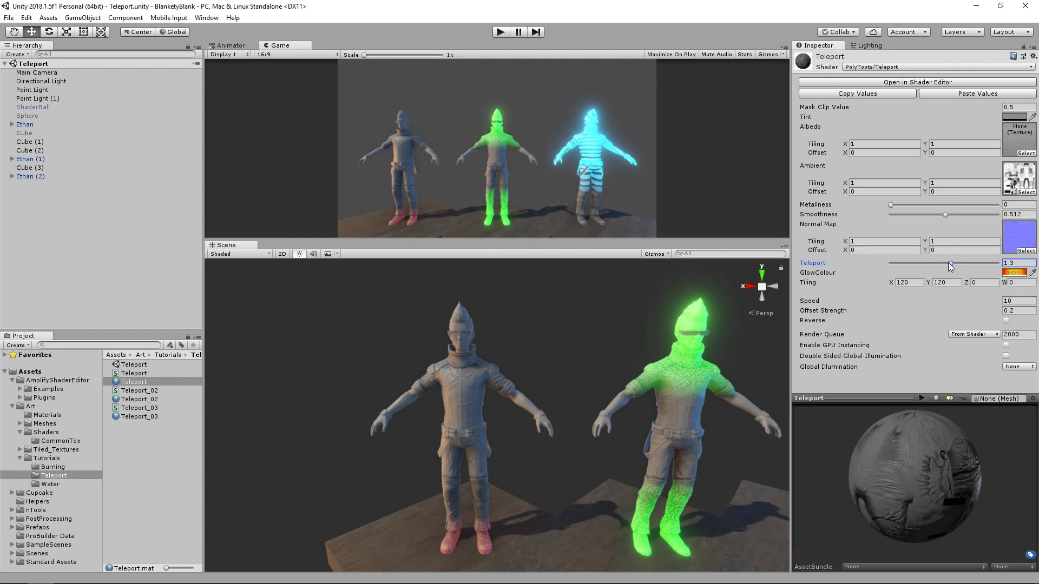
drag(947, 263, 927, 263)
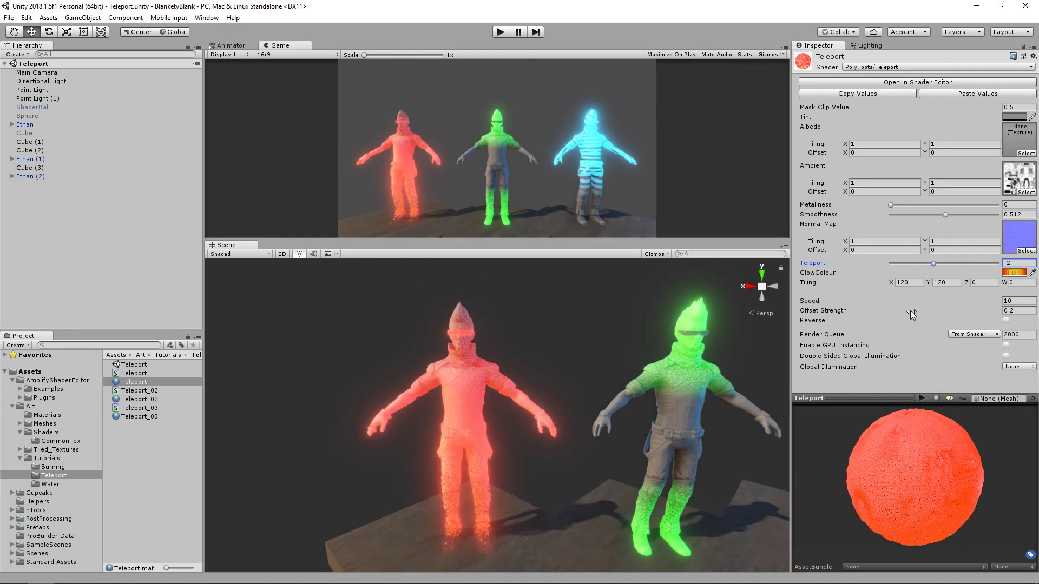
Set the Teleport material's Teleport value to -2.5 and its Offset Strength to 0.3.
drag(909, 310, 943, 308)
mouse_move(933, 264)
mouse_down()
mouse_move(912, 265)
mouse_move(954, 265)
mouse_move(927, 267)
mouse_up()
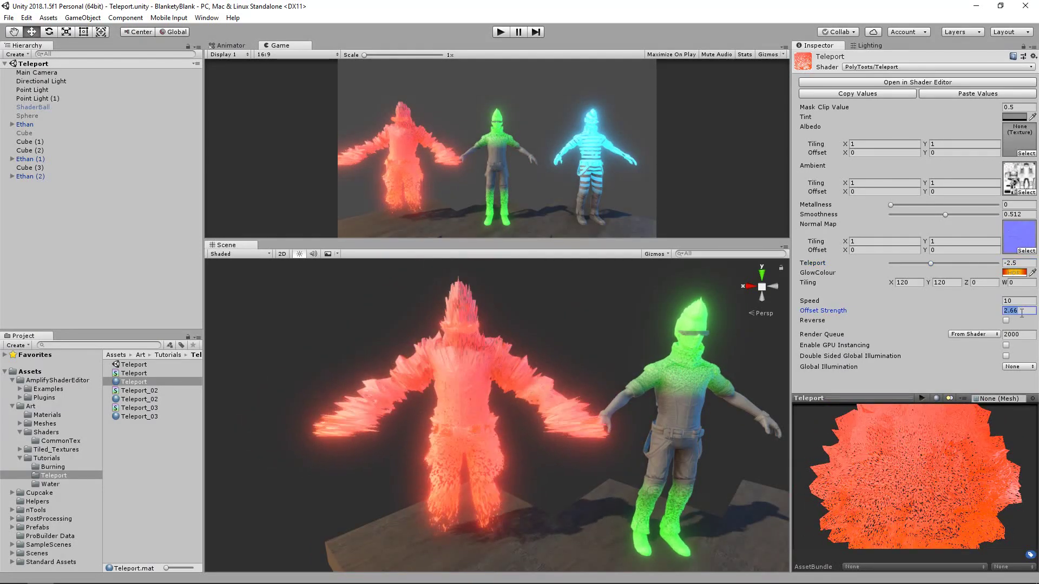
text(0.3)
key(Tab)
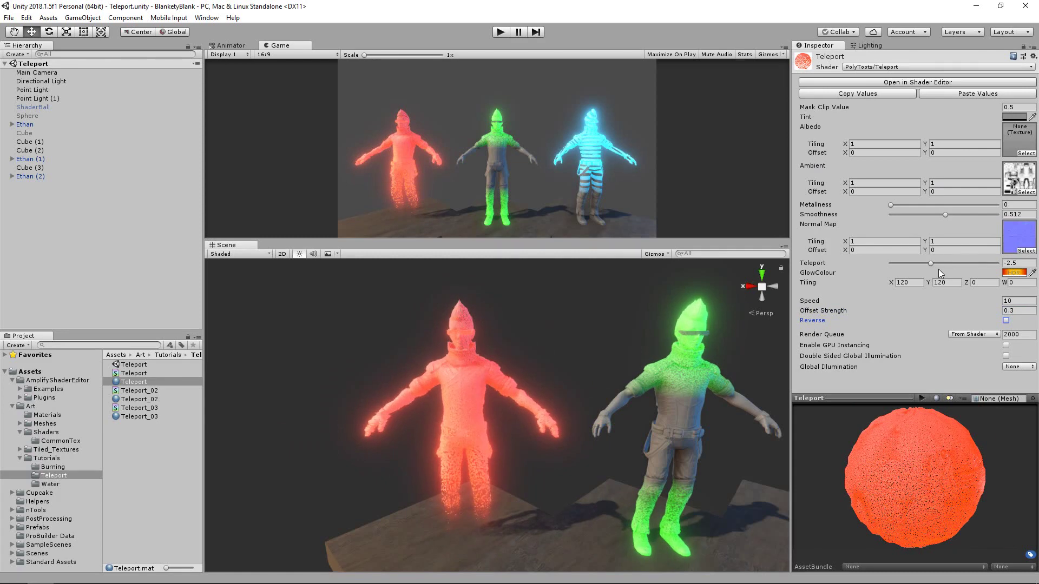
Lower the Teleport material's Teleport value to -3.9 and set its Speed to 1.
mouse_move(930, 266)
mouse_down()
mouse_move(916, 266)
mouse_move(955, 265)
mouse_move(921, 267)
mouse_up()
click(1007, 301)
text(1)
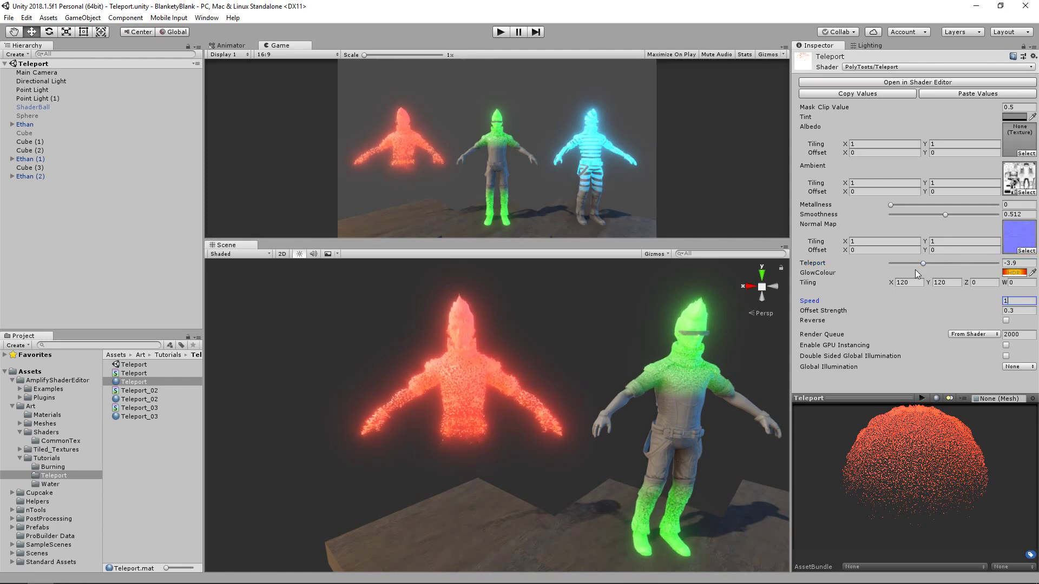
scroll(608, 355, up, 2)
scroll(591, 373, down, 2)
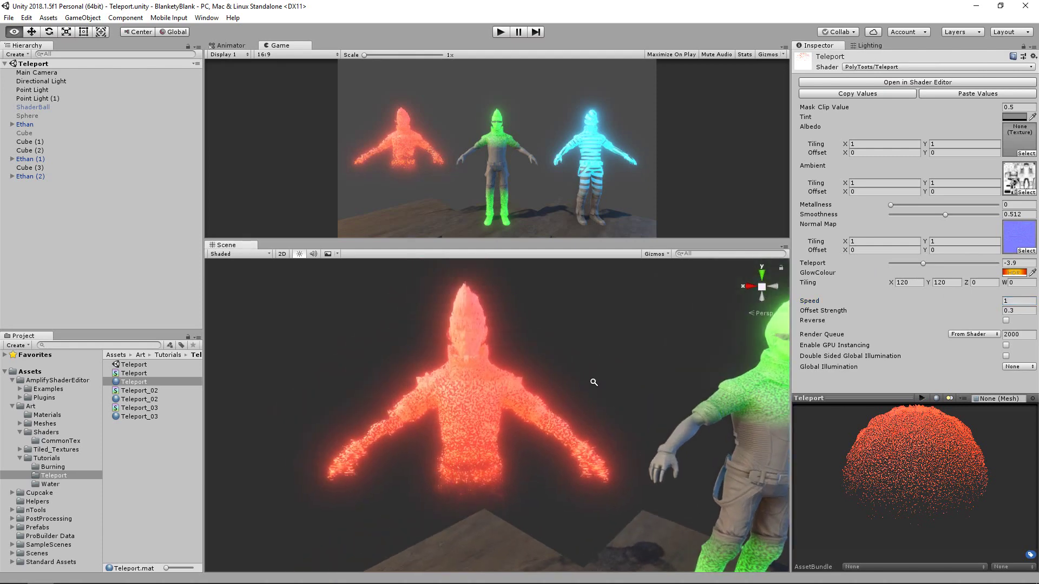
Set the Teleport material's Teleport value to -3.3 and its Speed to 12.
drag(922, 263, 924, 264)
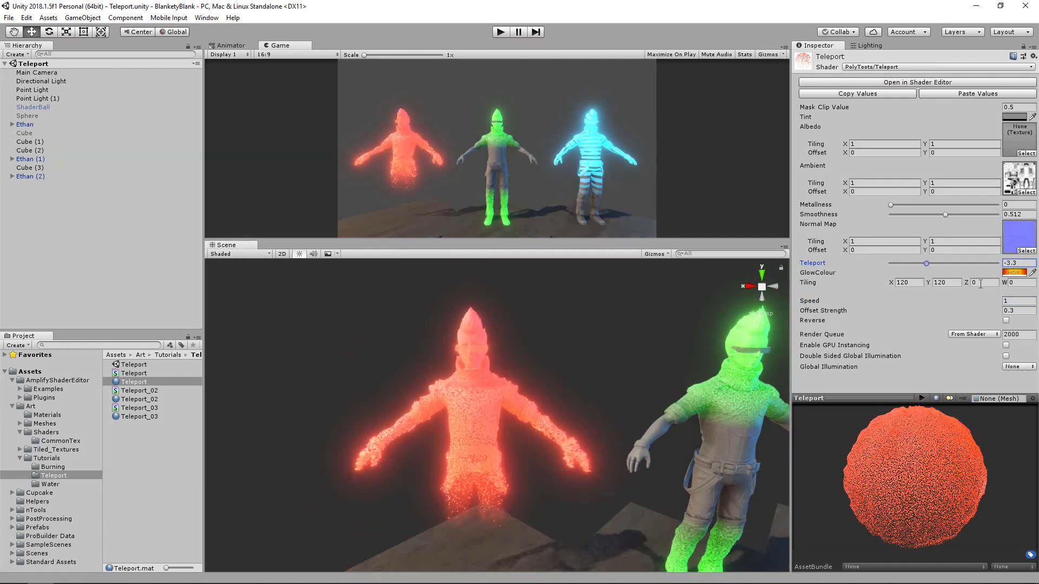
click(1020, 300)
text(12)
key(Tab)
On the Teleport_02 material, set the Teleport value to -0.9 and switch Reverse off and back on.
alt+drag(586, 378, 546, 417)
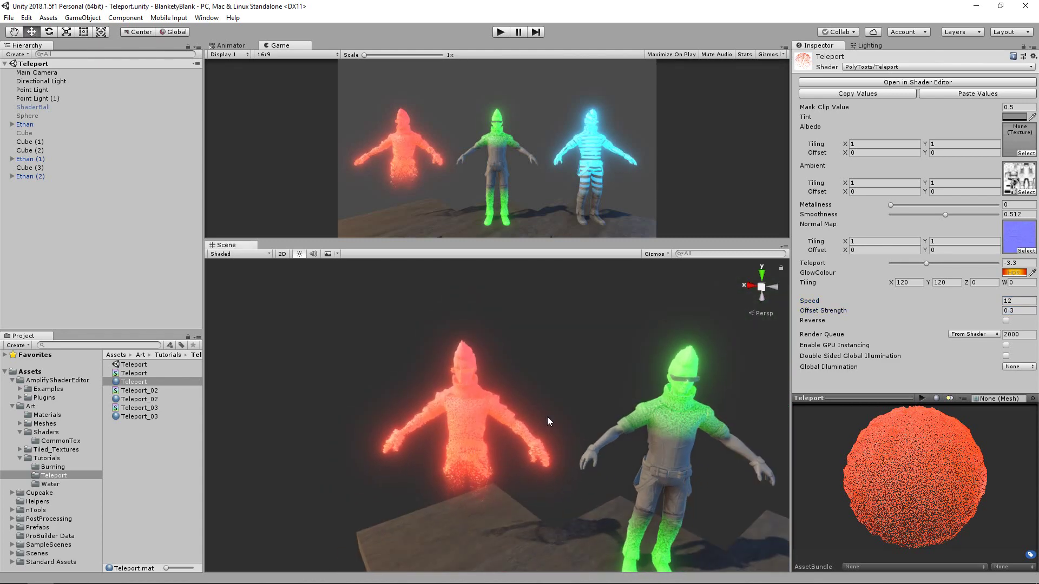
middle_drag(659, 404, 538, 370)
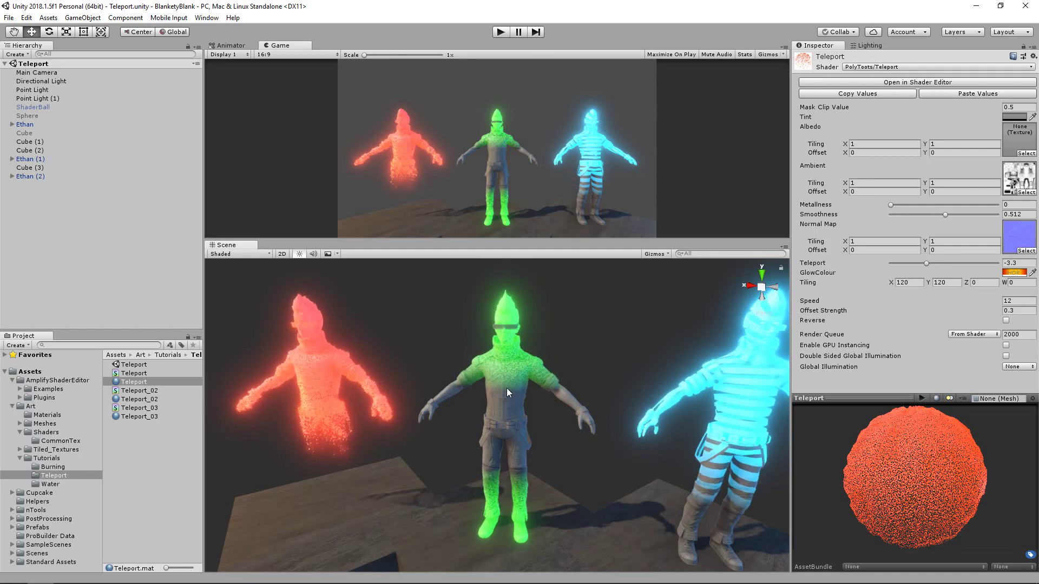
click(160, 399)
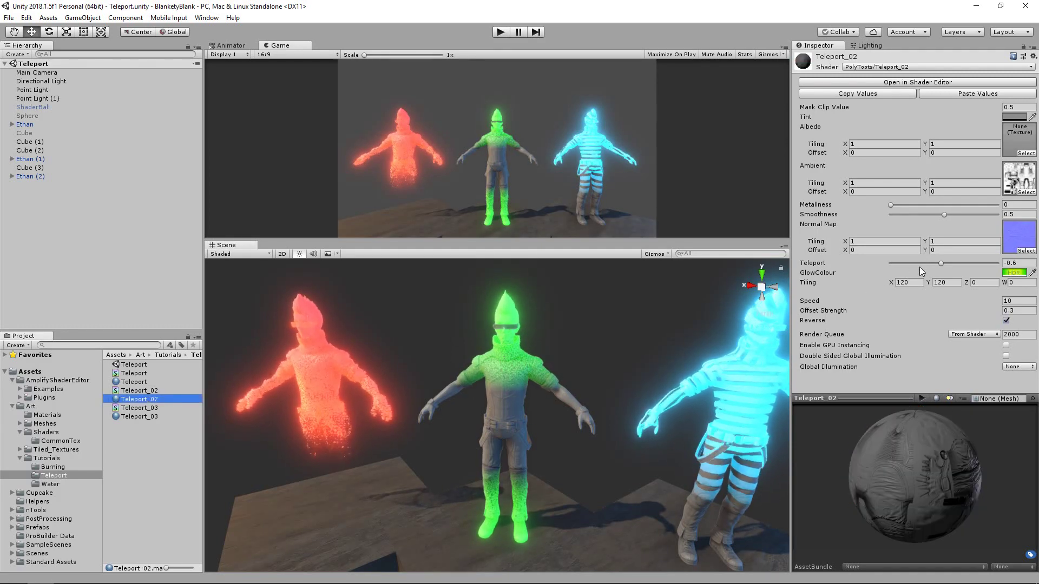
mouse_move(929, 267)
mouse_down()
mouse_move(908, 265)
mouse_move(969, 264)
mouse_move(931, 274)
mouse_move(962, 273)
mouse_move(913, 262)
mouse_move(936, 258)
mouse_move(909, 261)
mouse_move(939, 262)
mouse_up()
click(1007, 321)
click(1006, 321)
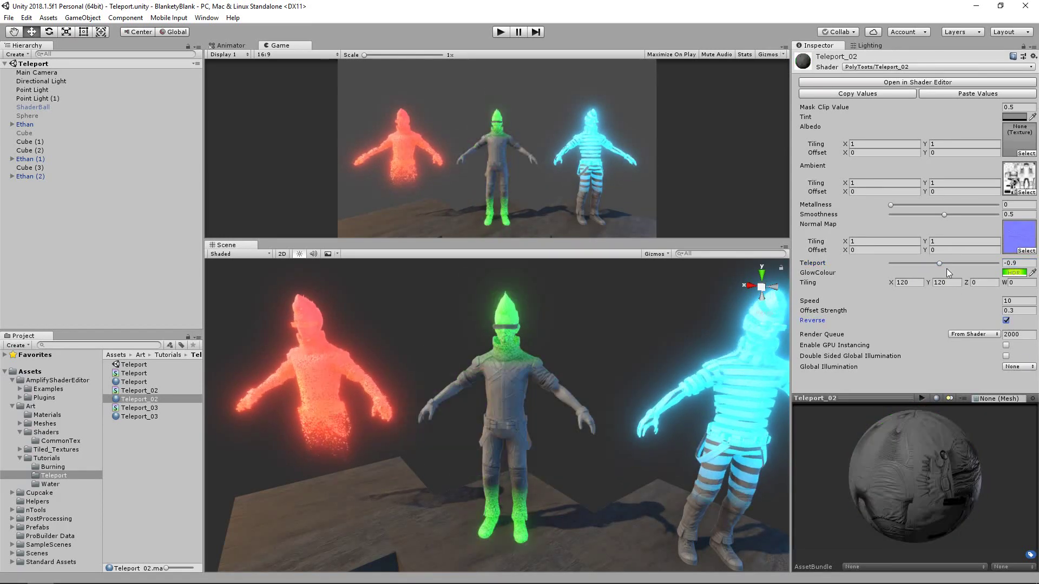
Select the Teleport_03 material and set its Slice value to 0.2.
middle_drag(652, 345, 587, 350)
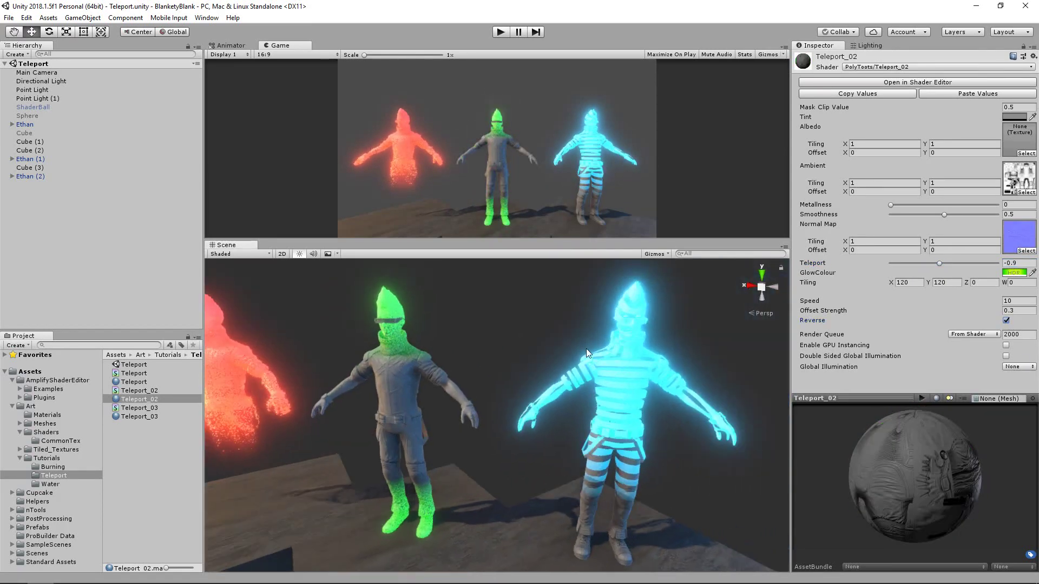
click(145, 416)
alt+drag(631, 378, 570, 375)
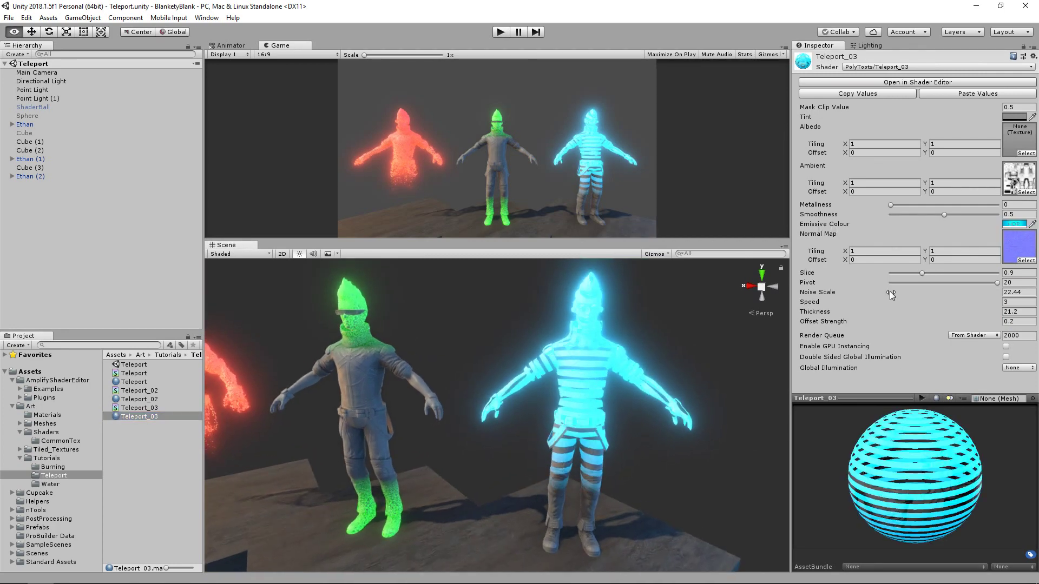
click(921, 273)
mouse_move(927, 274)
mouse_down()
mouse_move(940, 272)
mouse_move(910, 277)
mouse_move(938, 274)
mouse_move(917, 275)
mouse_up()
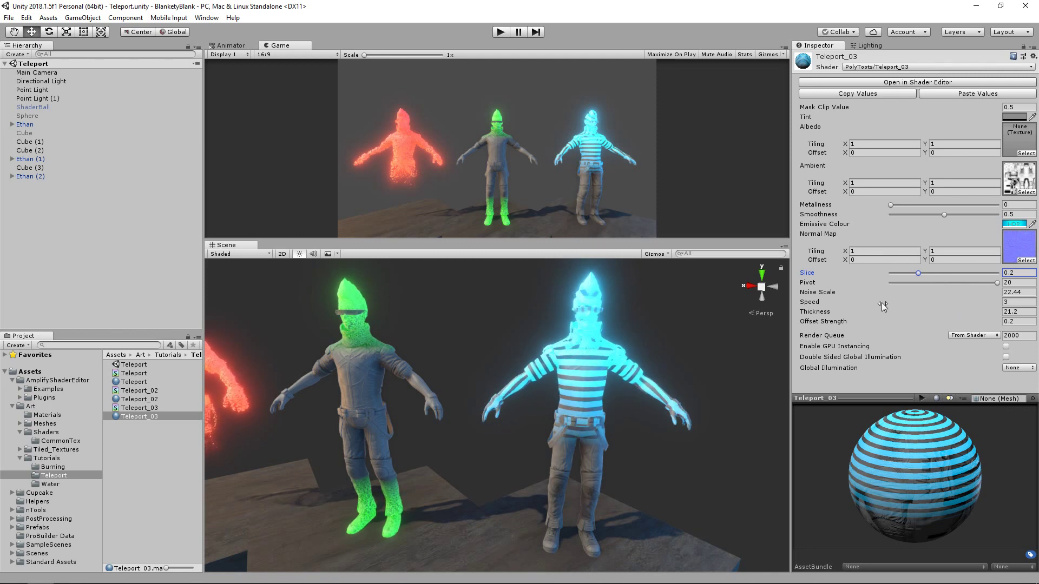
Try a Pivot of -10 on the Teleport_03 material, and set Pivot to 10 and Slice to -0.2.
click(1017, 281)
text(-10)
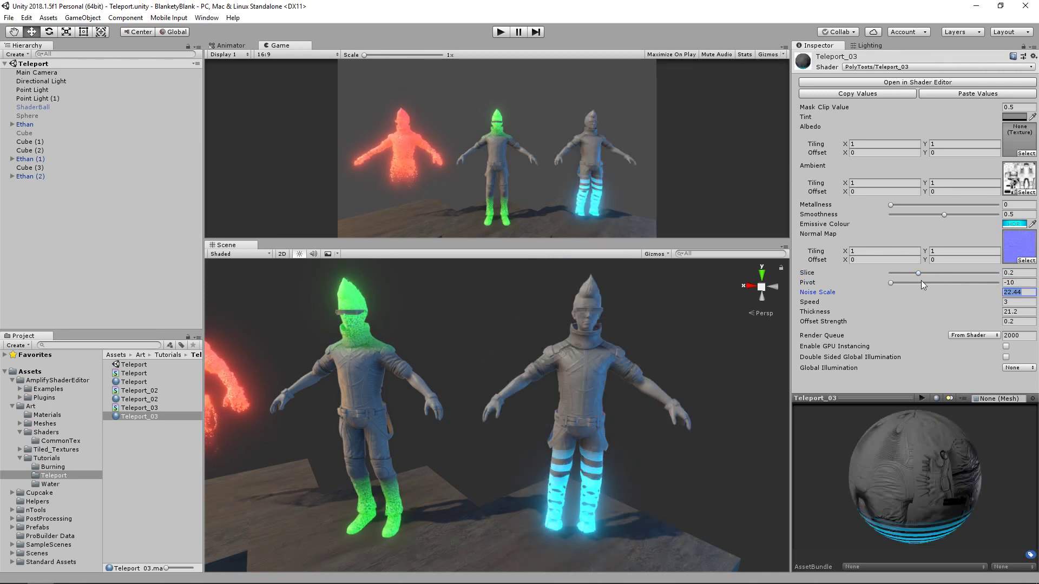
drag(918, 273, 973, 280)
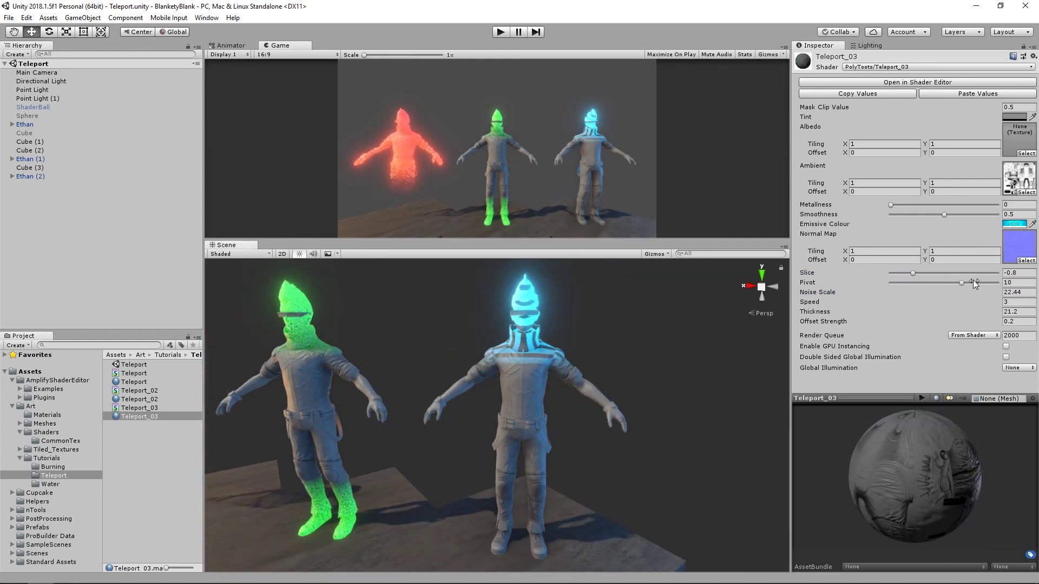
click(917, 272)
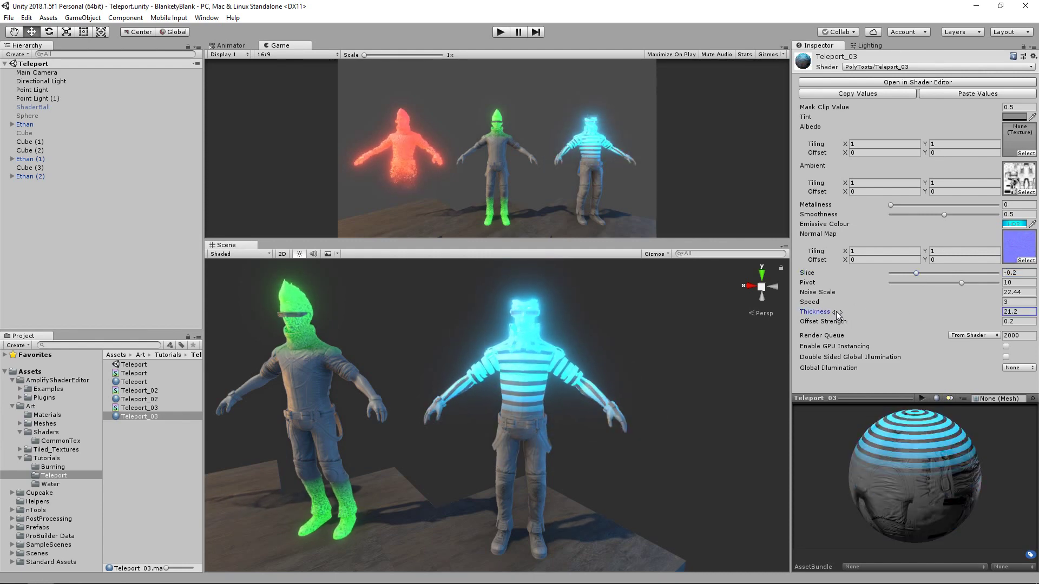
Set the Teleport_03 material's Thickness to 48.28 and its Noise Scale to 2.
drag(804, 316, 952, 316)
drag(78, 258, 262, 276)
scroll(566, 372, up, 3)
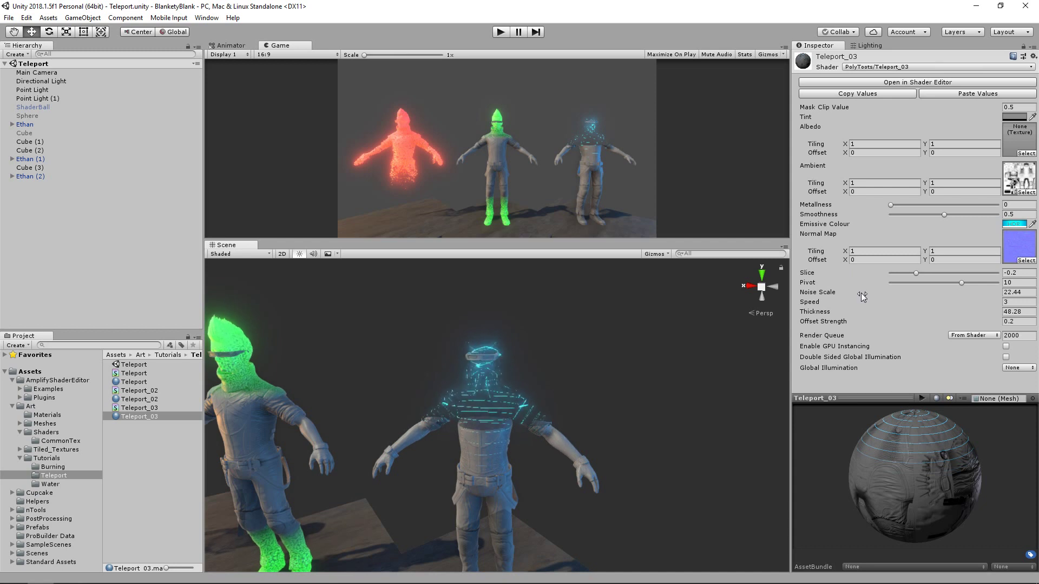
drag(861, 292, 905, 290)
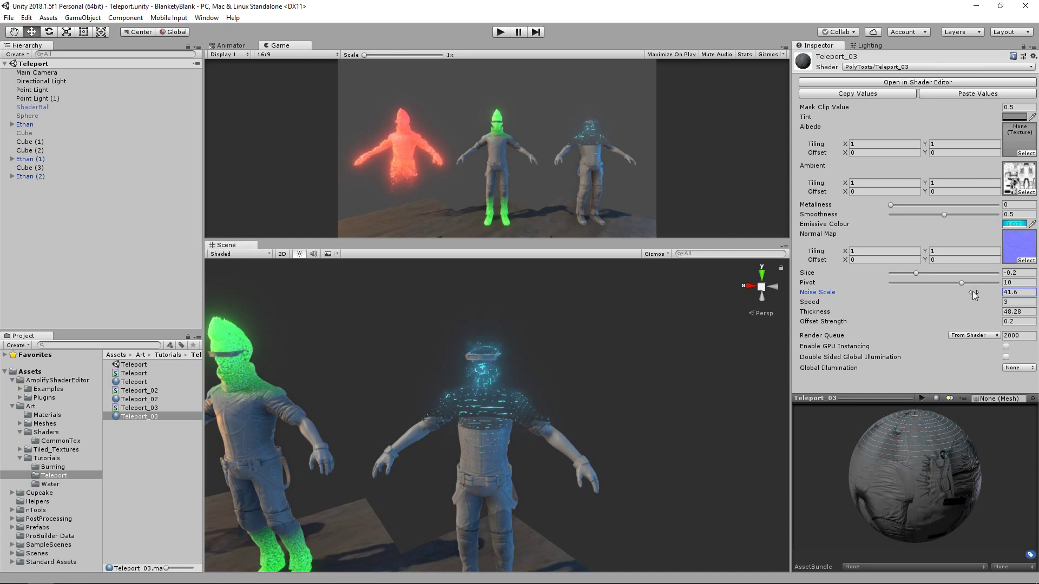
click(1028, 292)
text(43.4)
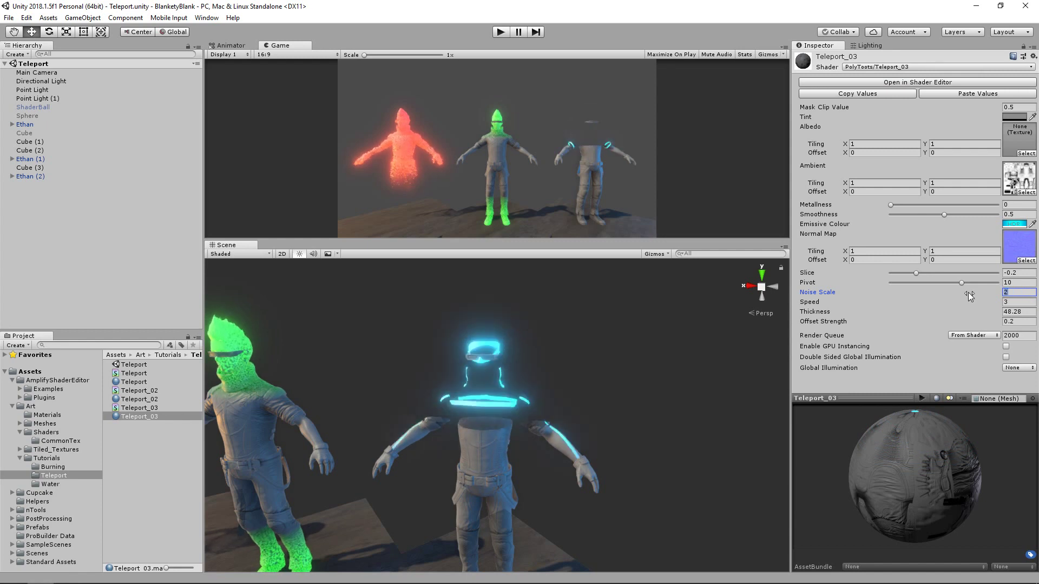
Set the Teleport_03 material's Offset Strength to 10.9, Speed to 30 and Thickness to 44.52.
drag(940, 320, 977, 324)
click(1015, 302)
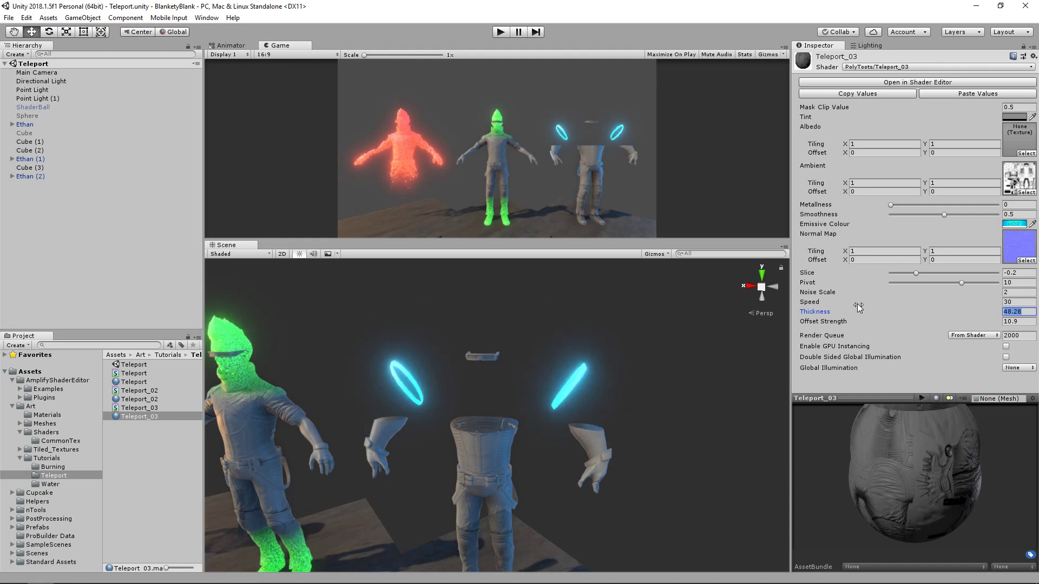
drag(852, 310, 828, 312)
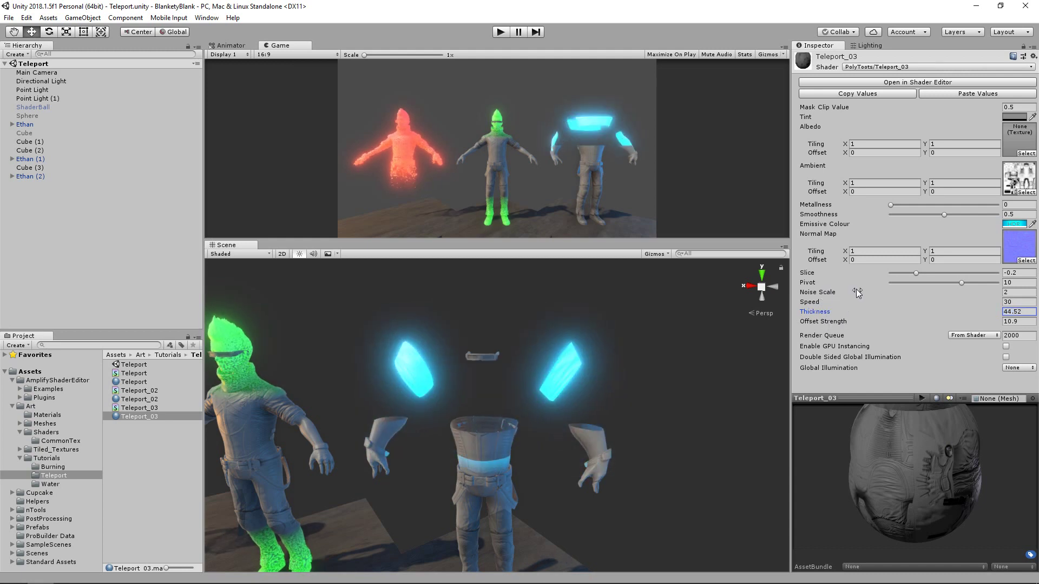
Raise the Teleport_03 material's Noise Scale to 57.6 and set its Slice to -0.8.
click(910, 293)
drag(911, 293, 953, 293)
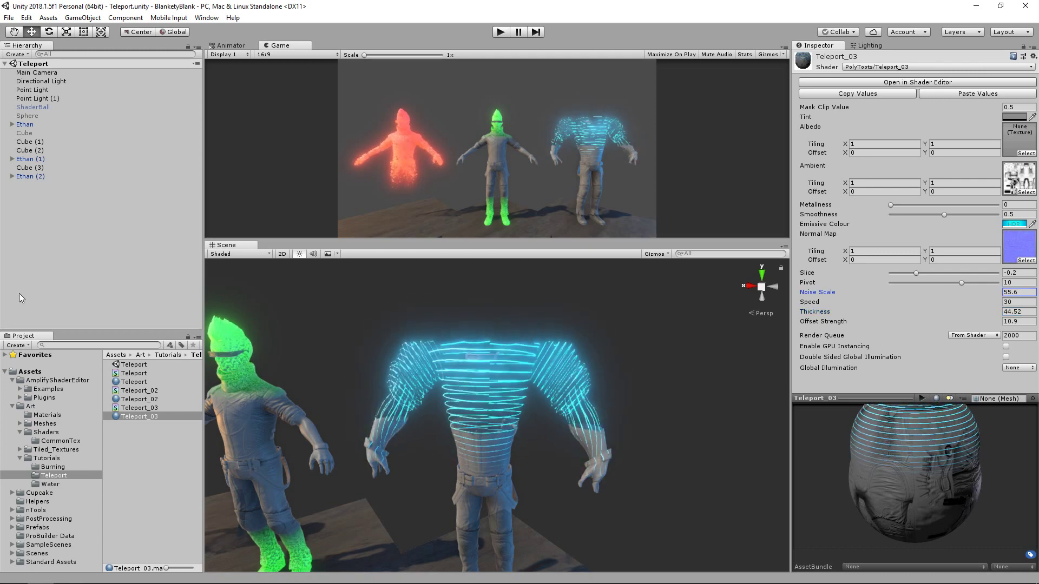
mouse_move(913, 273)
mouse_down()
mouse_move(905, 274)
mouse_move(934, 274)
mouse_move(913, 278)
mouse_up()
alt+right_drag(636, 378, 510, 391)
alt+middle_drag(511, 390, 549, 387)
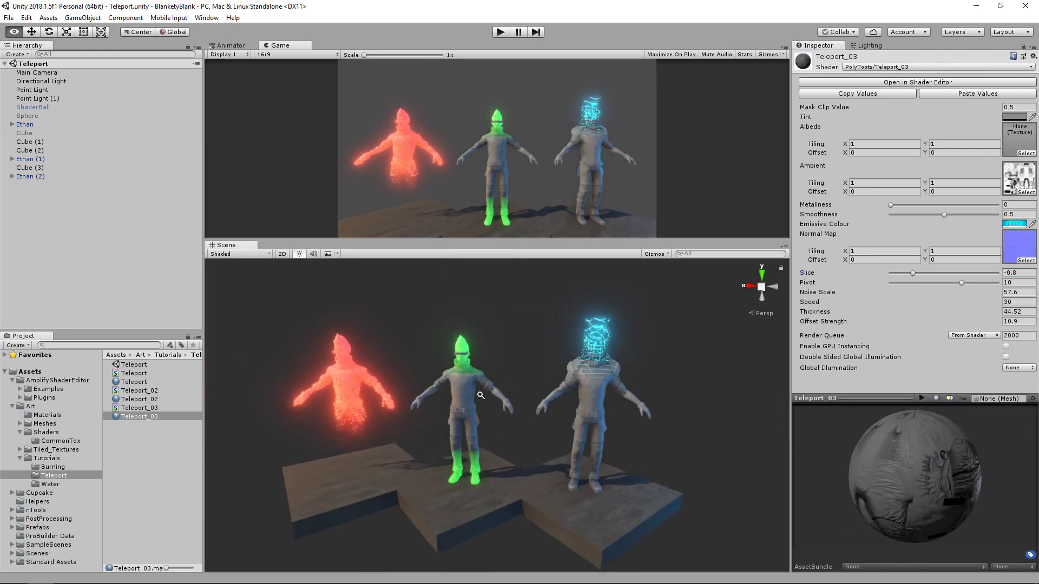
alt+right_drag(549, 388, 561, 392)
alt+middle_drag(562, 393, 608, 388)
alt+right_drag(609, 389, 606, 384)
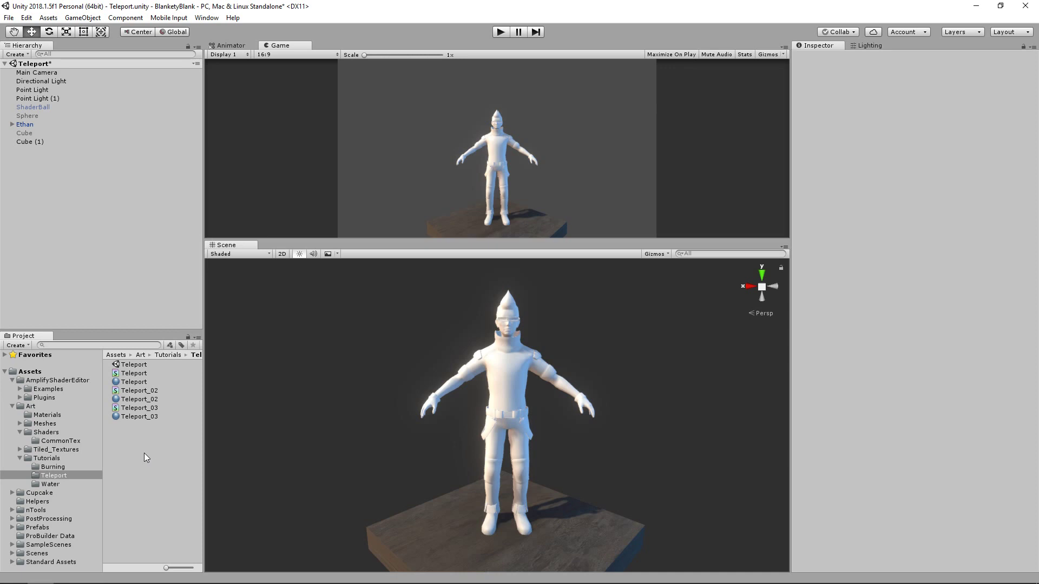
Create a new Amplify surface shader in the Teleport tutorial folder.
right_click(144, 453)
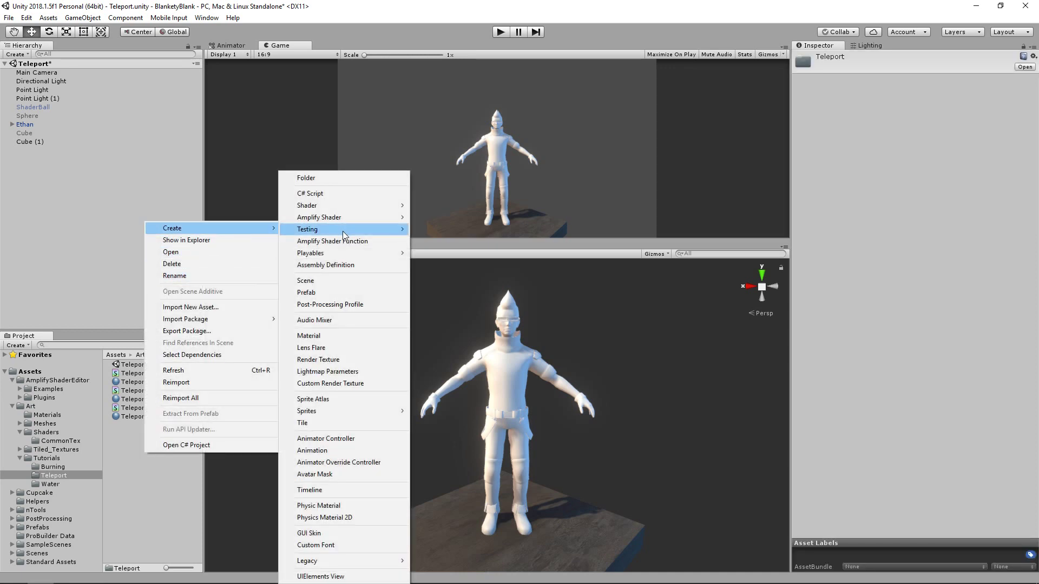
mouse_move(410, 221)
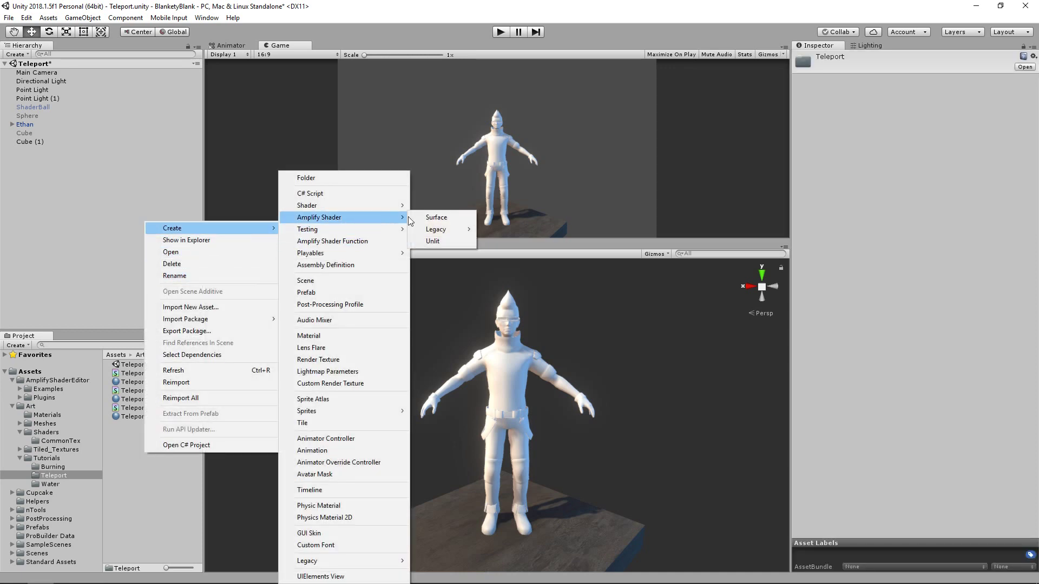
click(446, 218)
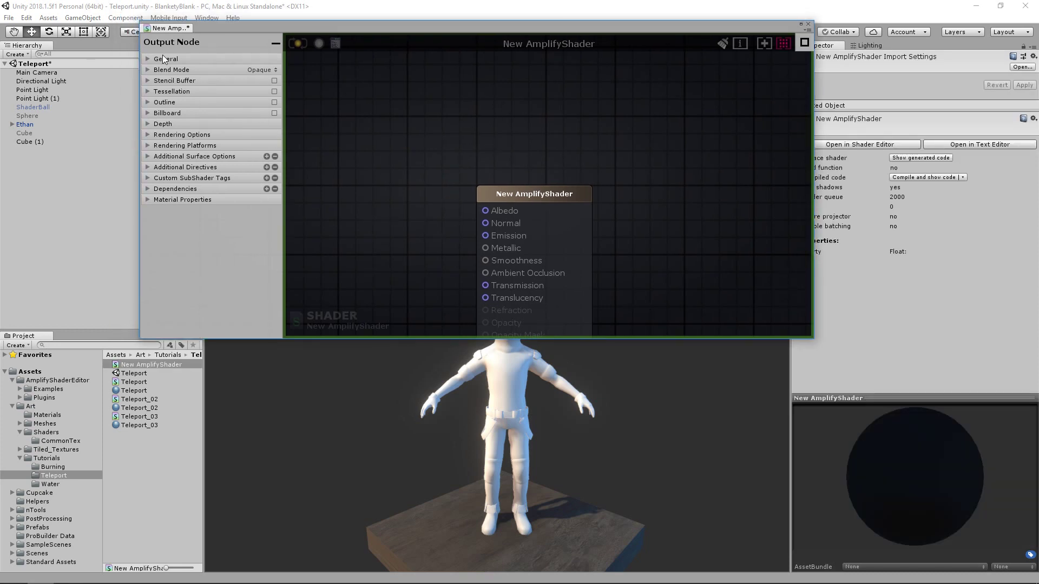
Set the new shader's Render Type to Transparent in its Blend Mode settings.
click(180, 72)
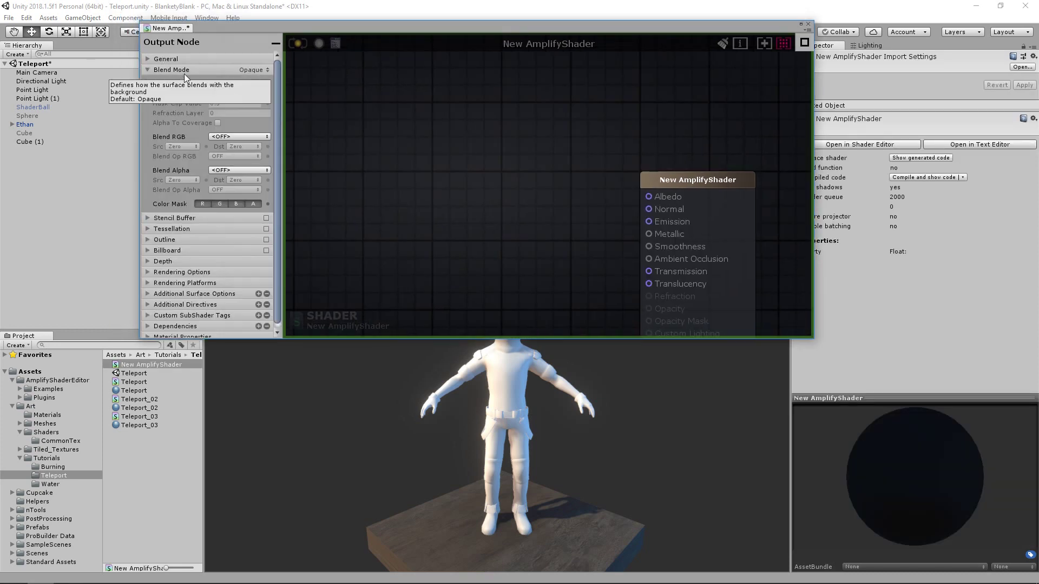
click(241, 84)
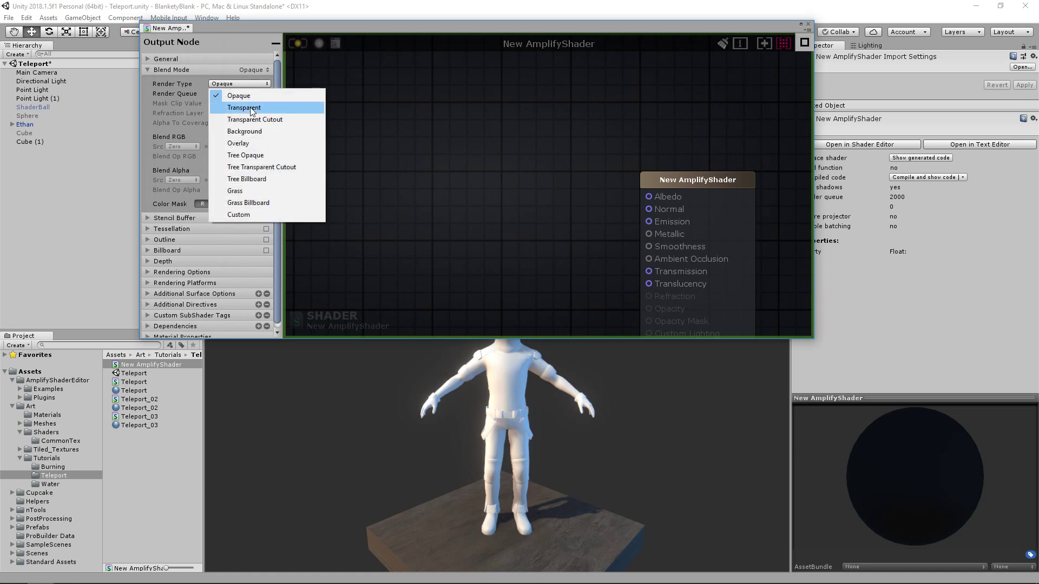
click(250, 108)
click(181, 70)
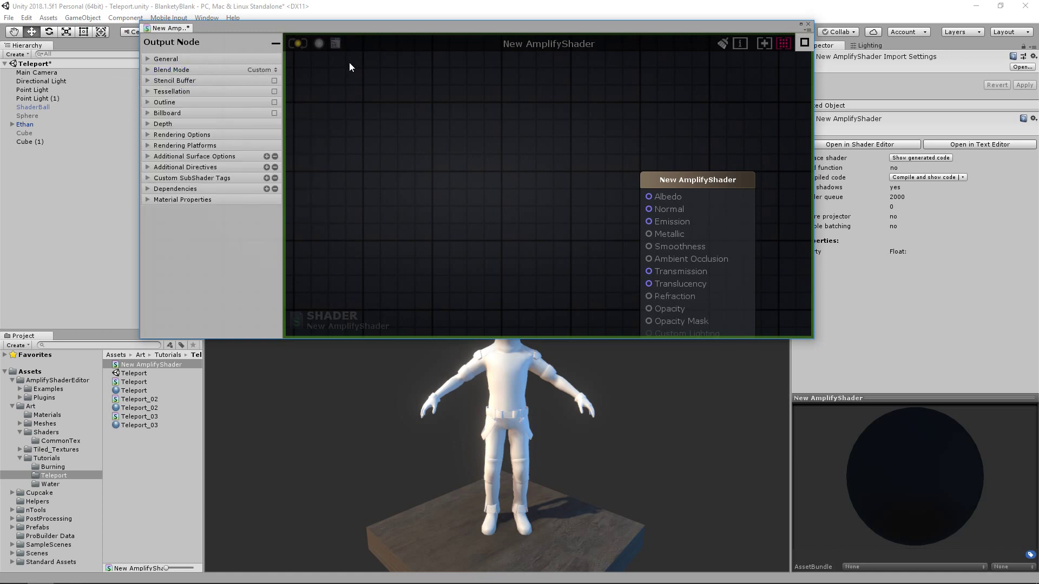
Reposition and widen the shader editor, and shrink the Scene view so the full character shows beneath it.
drag(384, 30, 251, 34)
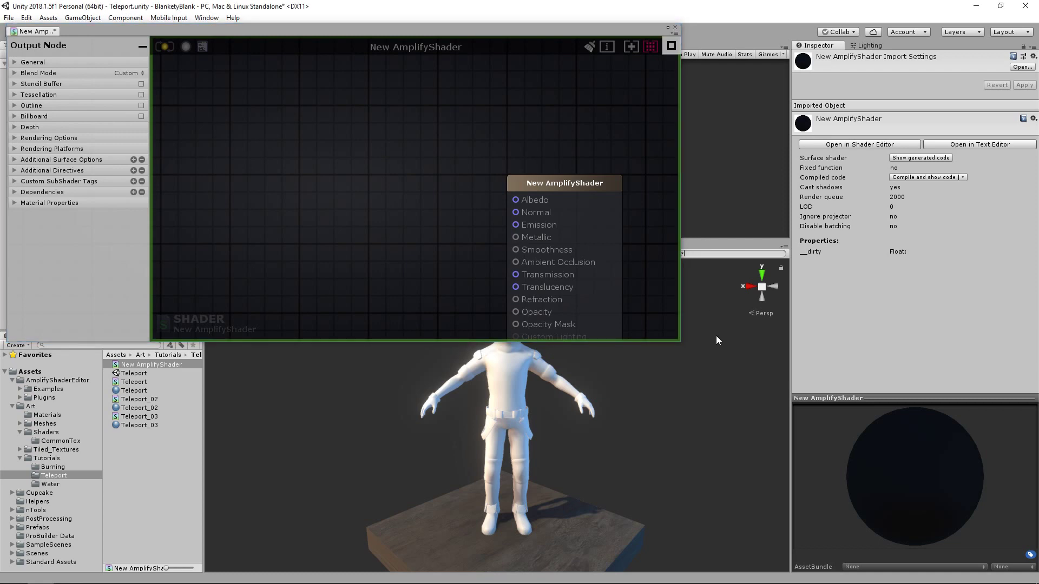
drag(703, 246, 709, 346)
drag(681, 276, 793, 277)
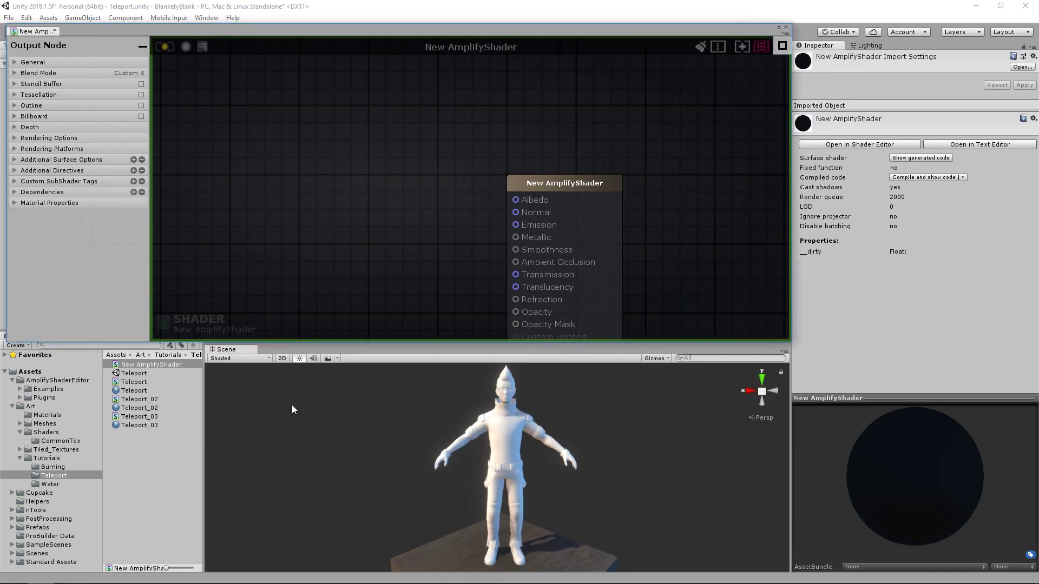
Create a new material named Teleportation in the Teleport tutorial folder.
right_click(142, 463)
mouse_move(231, 239)
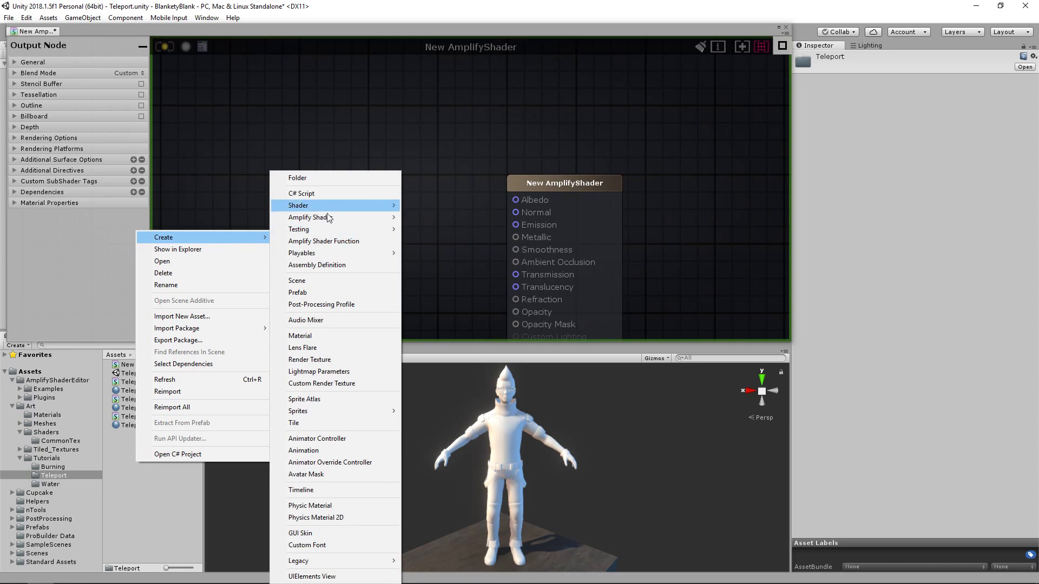
click(303, 336)
text(Teleportation)
Rename the shader to PolyToots/TeleToot in its General settings and compile it.
click(93, 85)
click(106, 73)
click(132, 72)
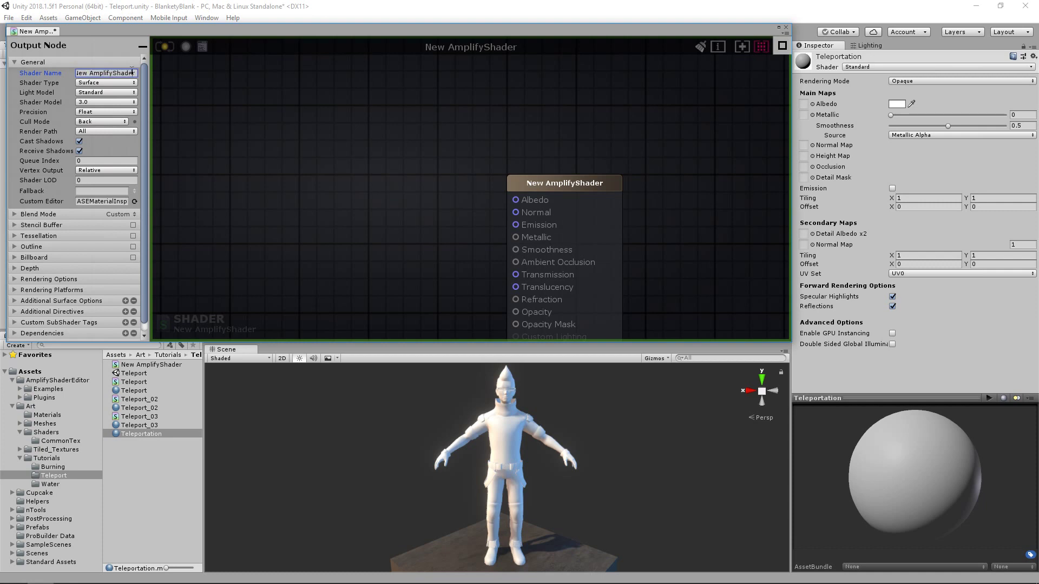
key(ctrl+a)
key(BackSpace)
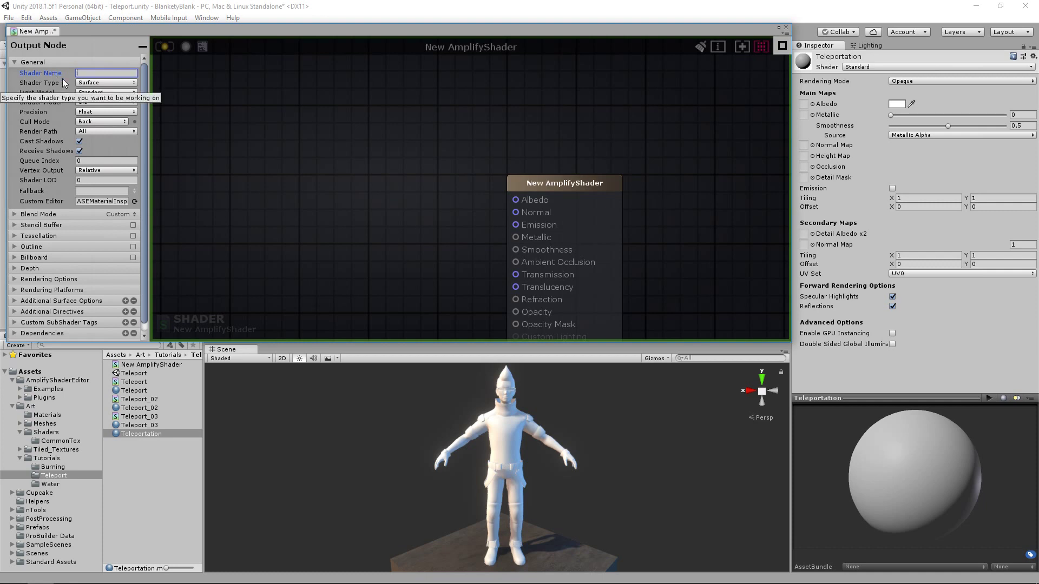
text(PolyToots/TeleToot)
click(166, 47)
Assign the PolyToots/TeleToot shader to the Teleportation material.
click(149, 434)
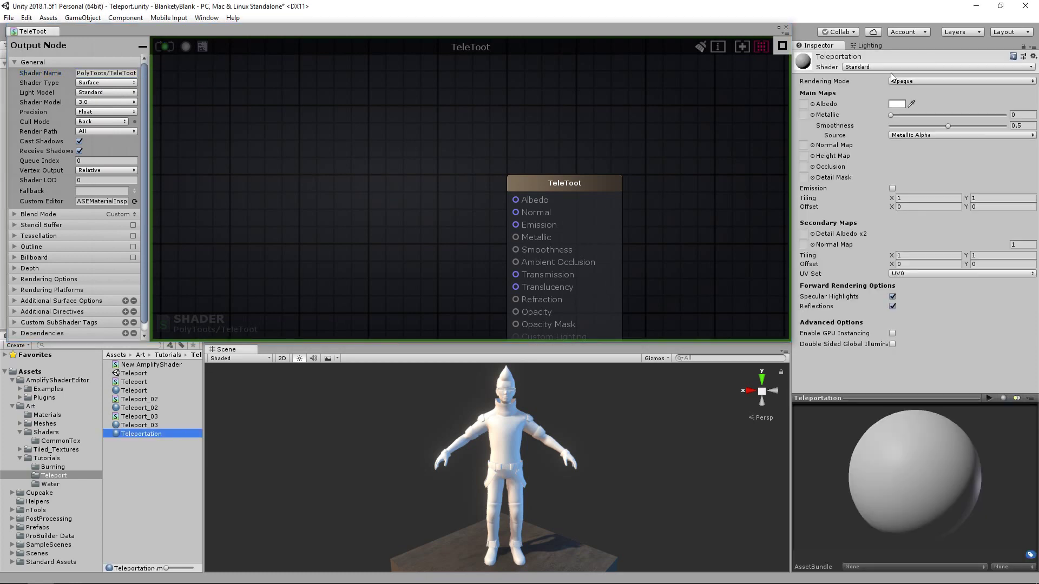
click(873, 67)
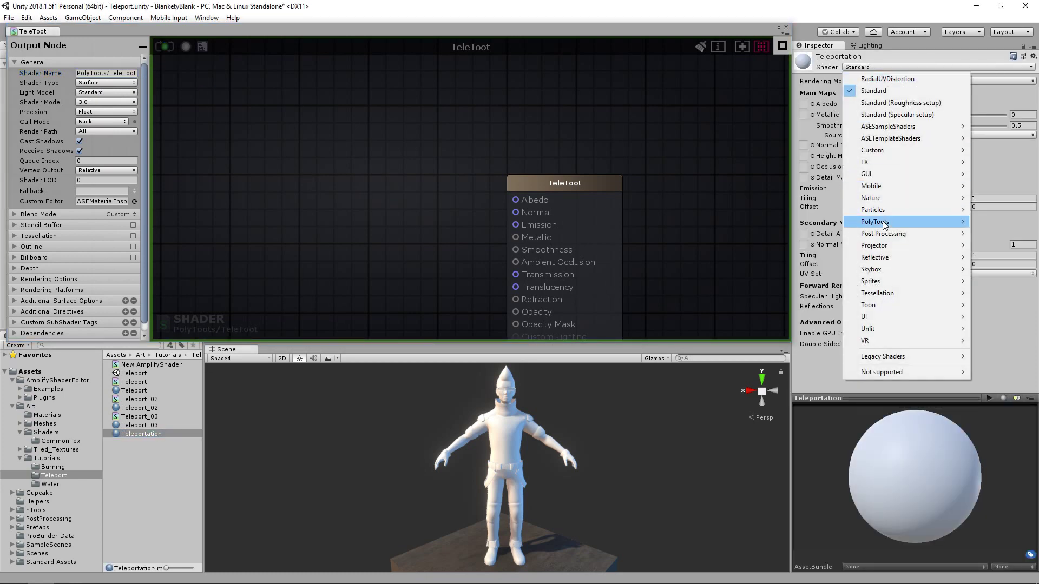
mouse_move(884, 224)
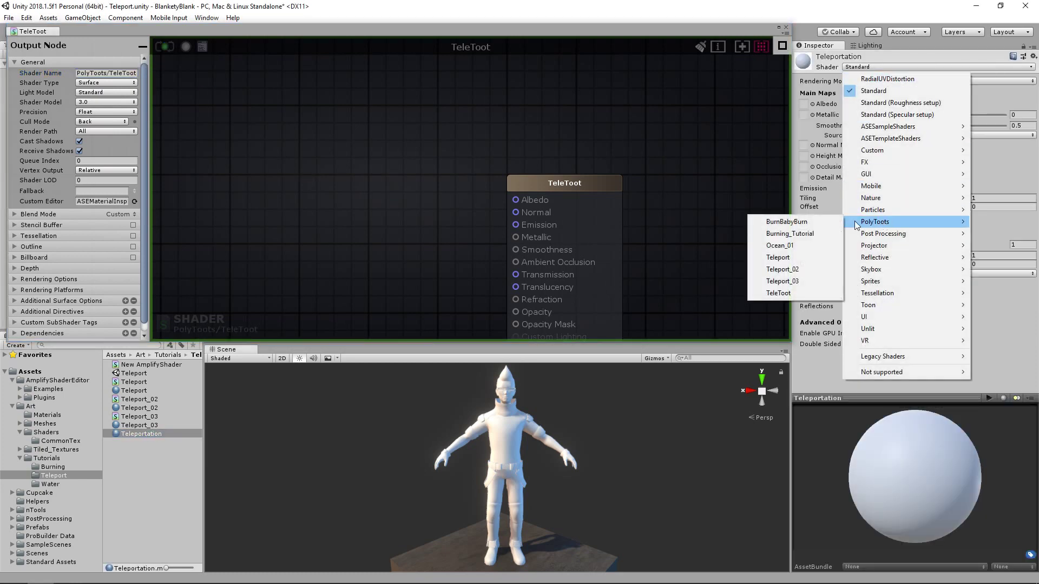
click(790, 294)
click(136, 462)
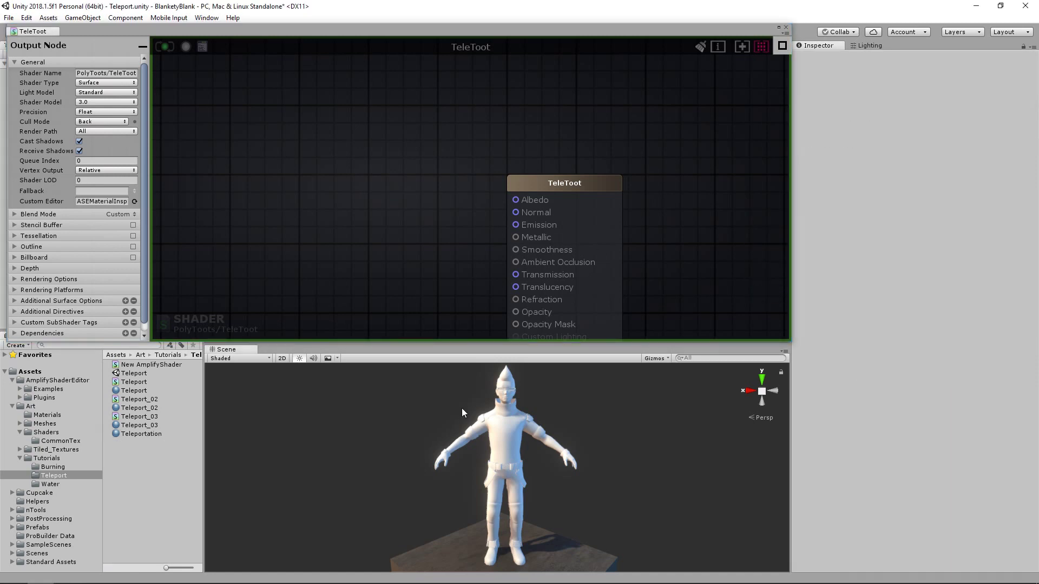
Assign the Teleportation material to Element 0 of the character's glasses and body meshes together.
click(504, 395)
shift+click(505, 424)
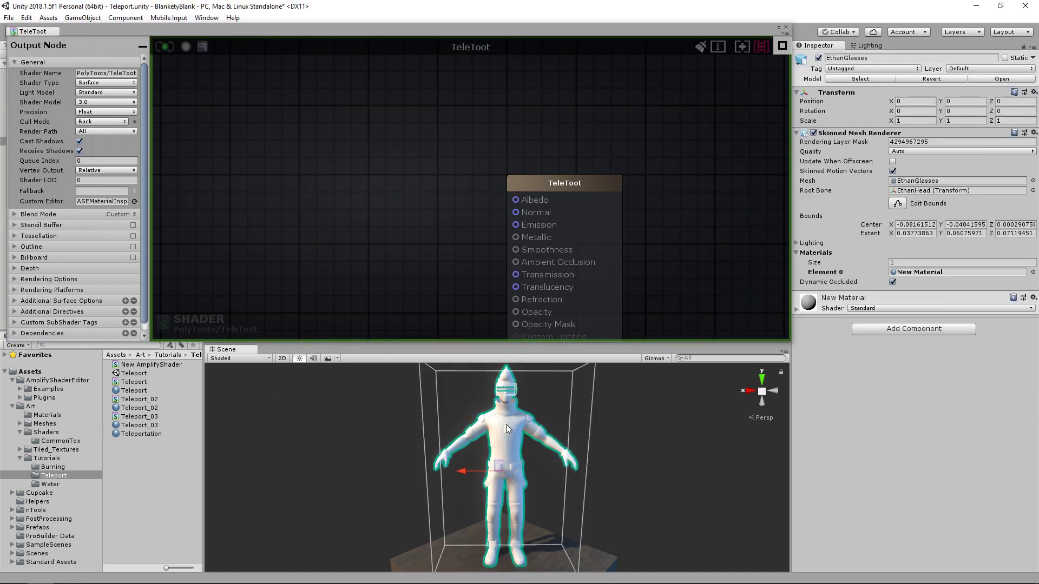
drag(142, 437, 923, 272)
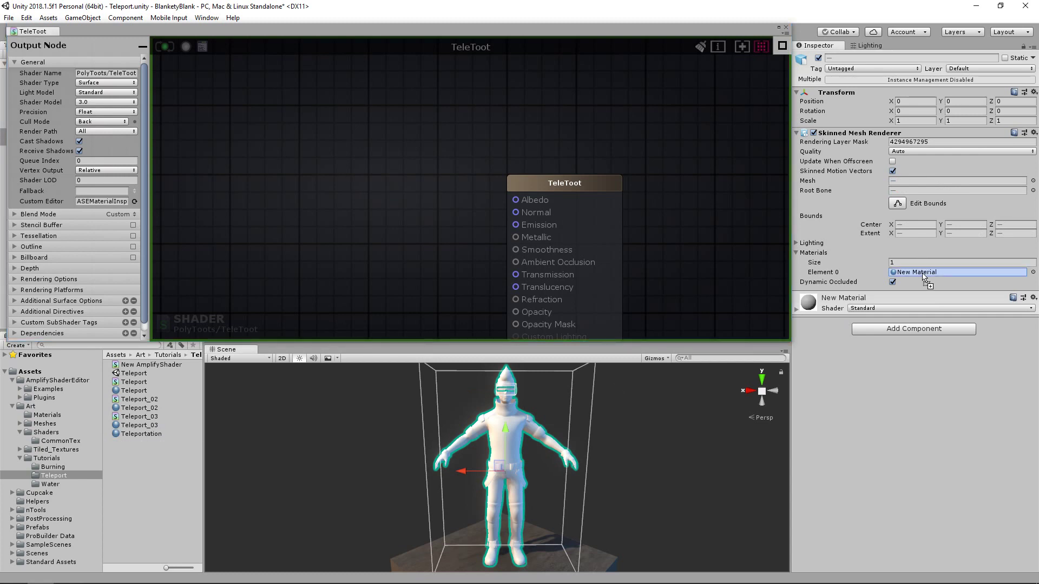
click(624, 452)
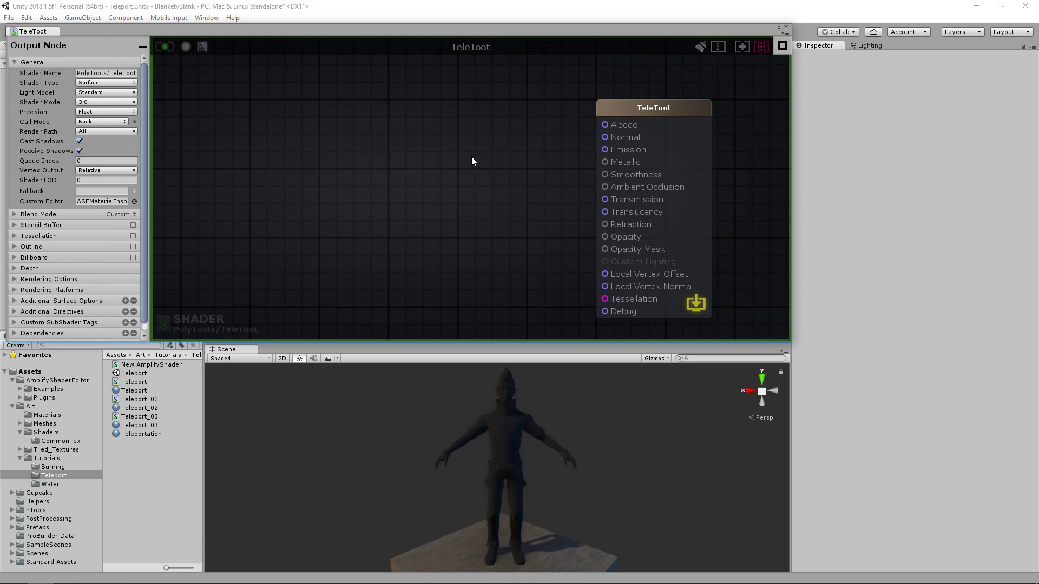
scroll(359, 209, down, 2)
middle_drag(359, 210, 435, 205)
scroll(620, 216, up, 6)
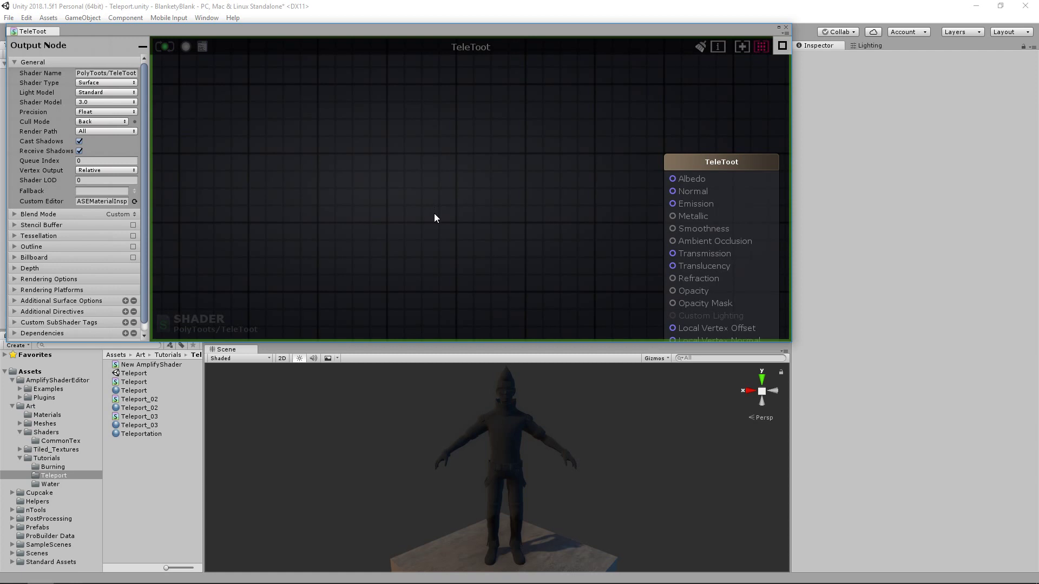
scroll(411, 155, down, 5)
middle_drag(427, 164, 491, 181)
scroll(491, 176, up, 4)
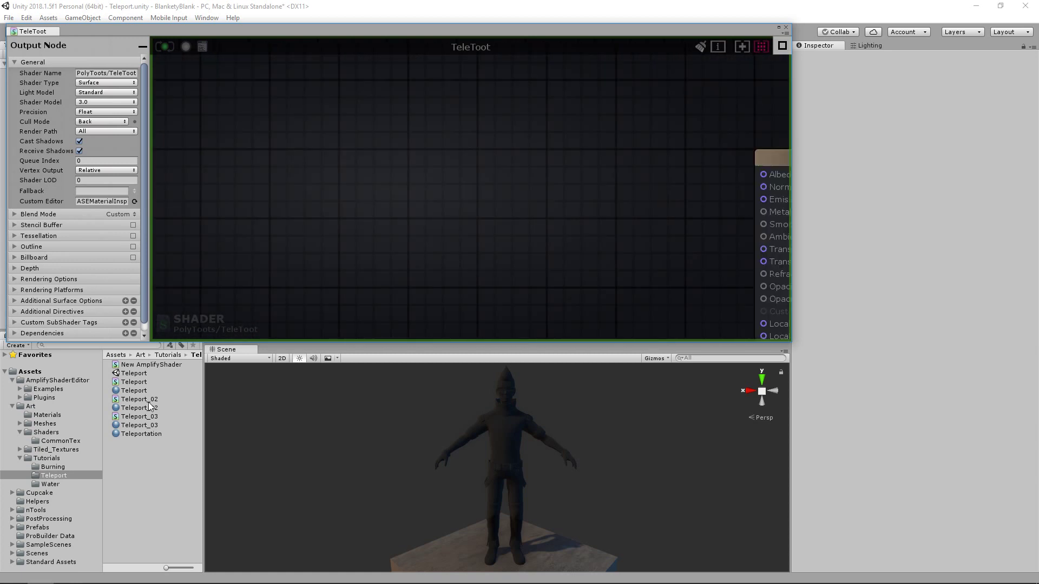
Try the Teleport material on the character's body, then undo the assignment.
drag(134, 390, 502, 465)
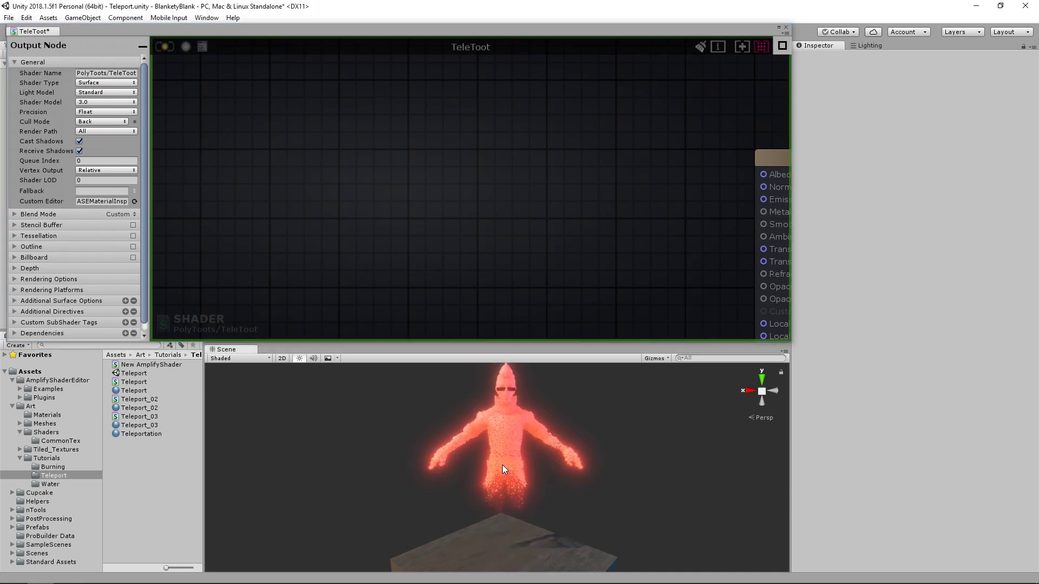
click(510, 436)
scroll(546, 448, down, 1)
key(ctrl+z)
key(ctrl+z)
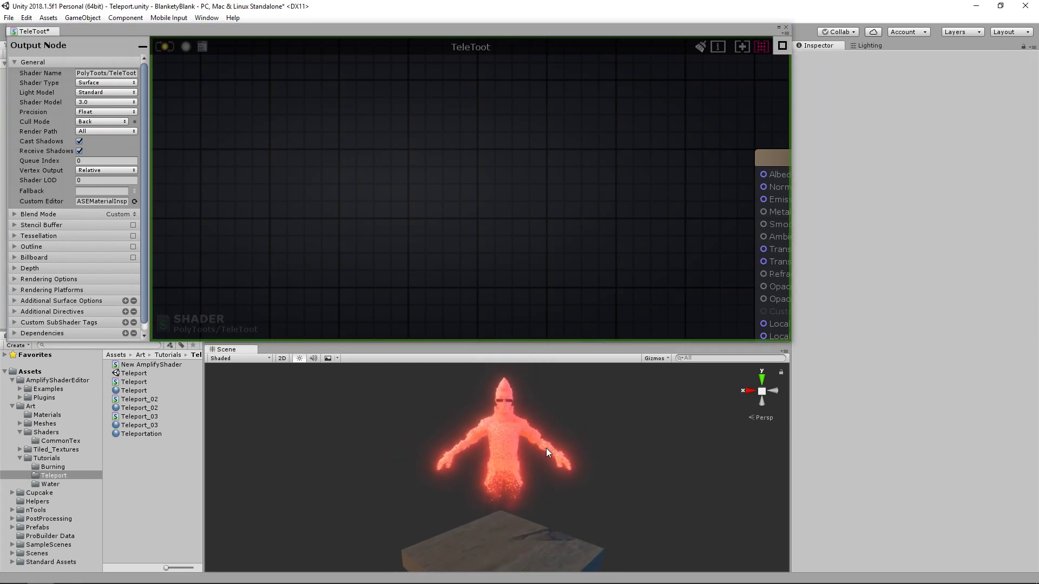
Duplicate the Ethan character and place the copy at X position -4.
click(506, 459)
key(ctrl+d)
ctrl+drag(459, 473, 699, 443)
Examine the finished teleport effects on the duplicated character up close.
middle_drag(699, 444, 529, 463)
scroll(529, 463, up, 10)
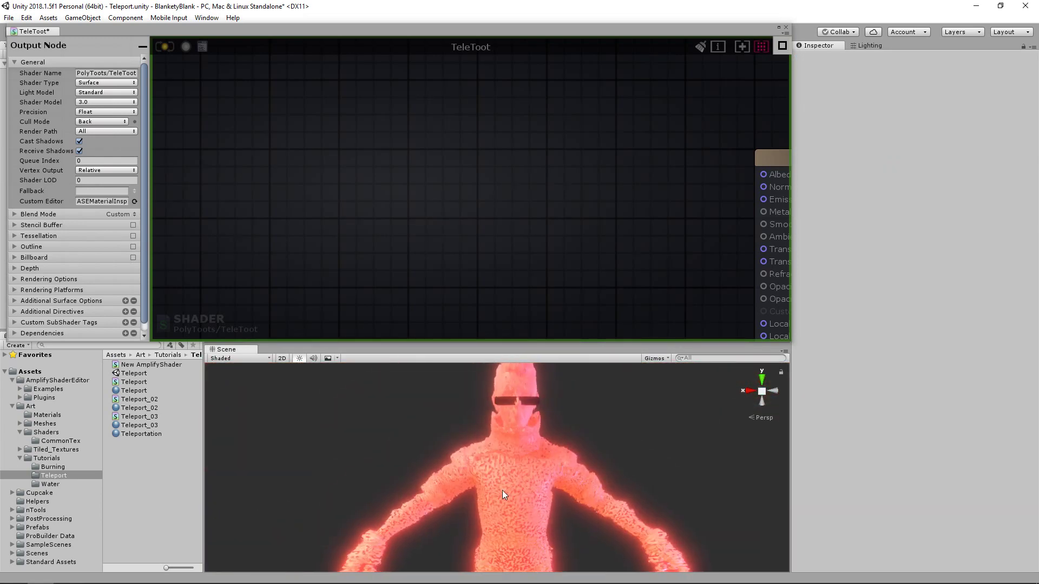
scroll(486, 466, up, 5)
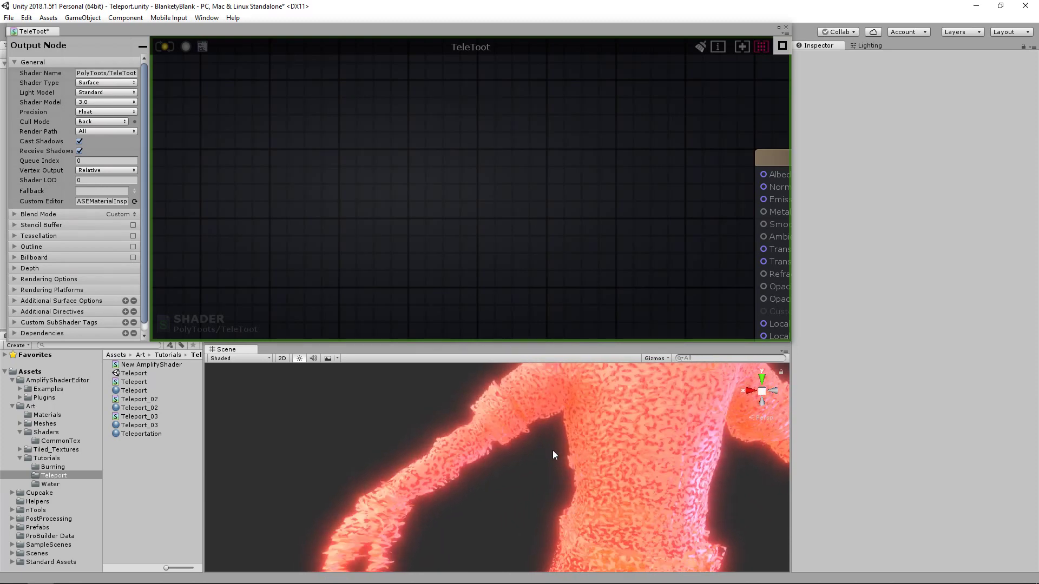
scroll(558, 450, down, 10)
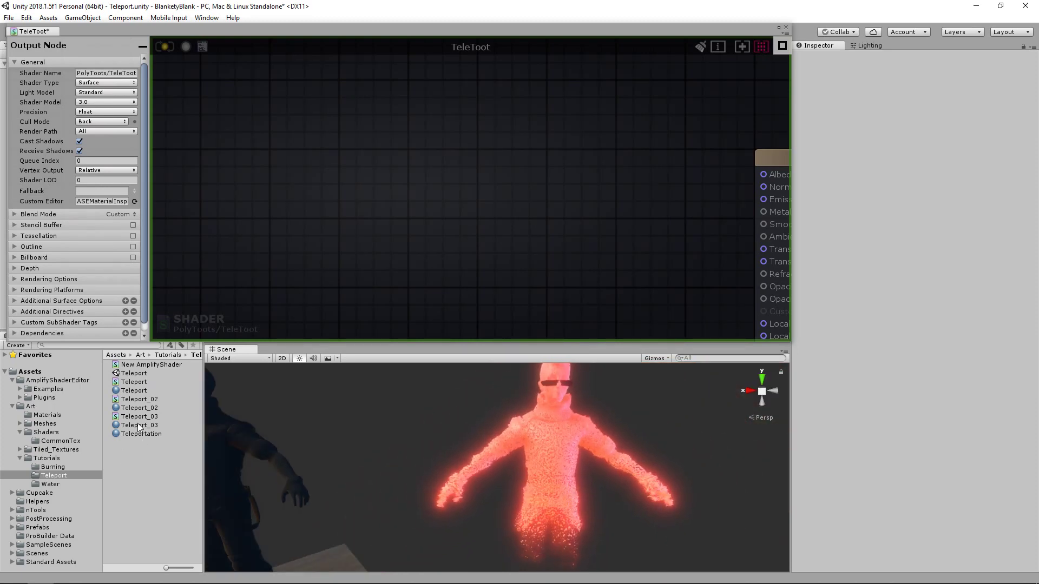
middle_drag(555, 445, 521, 495)
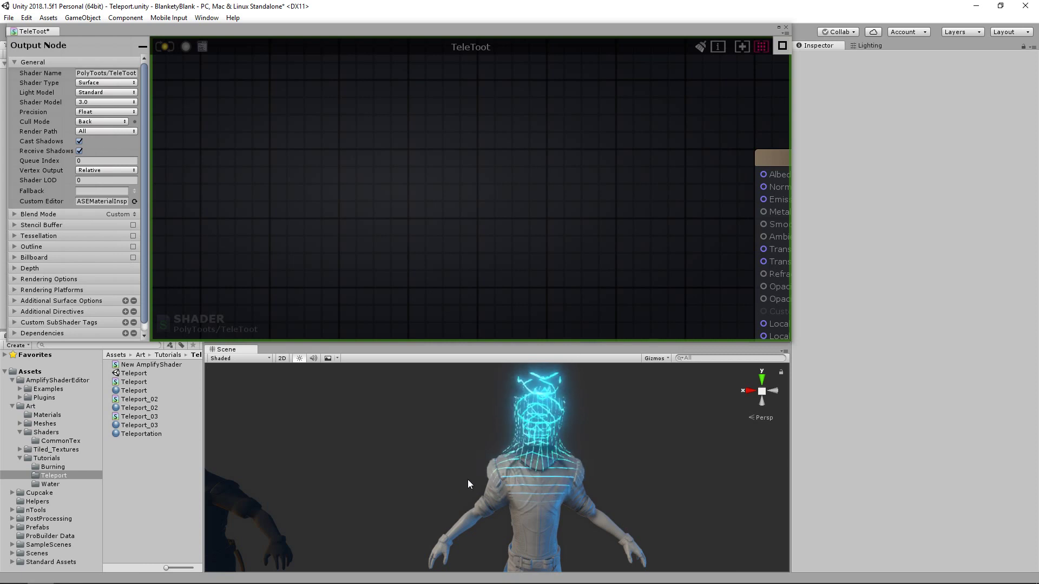
Delete the duplicated Ethan character from the scene.
click(533, 472)
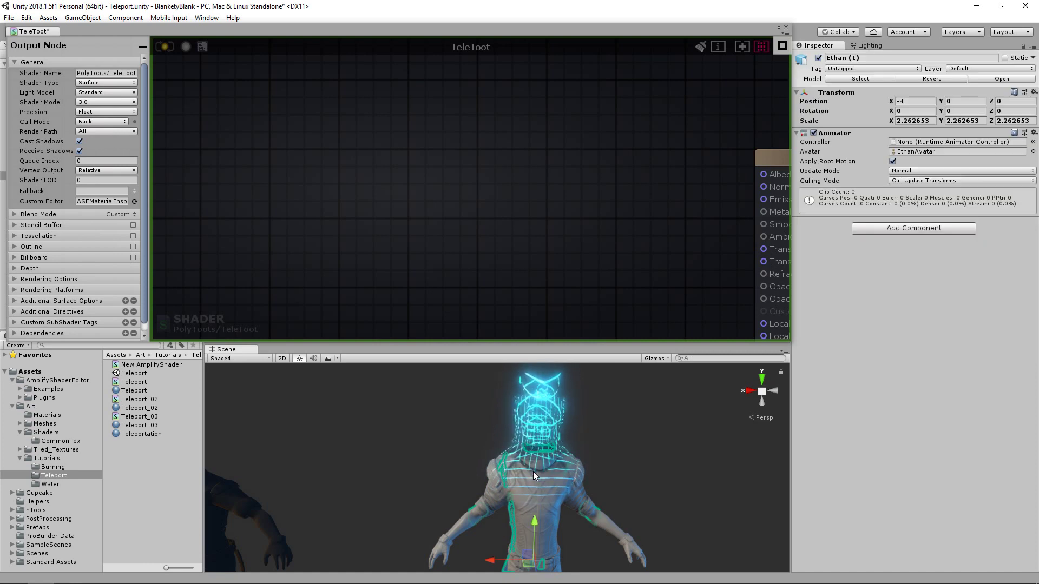
middle_drag(442, 487, 592, 465)
scroll(592, 465, down, 4)
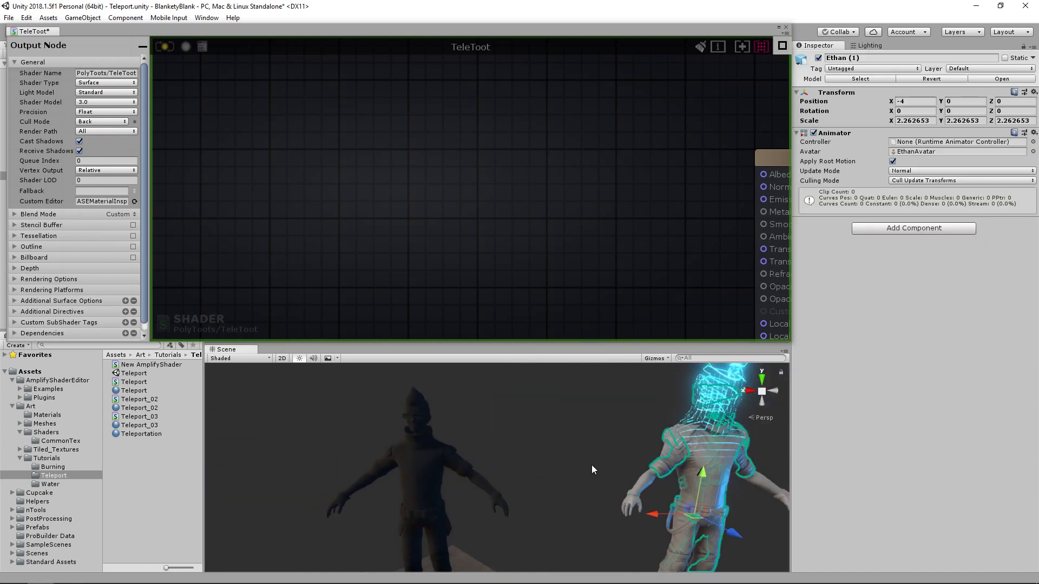
key(Delete)
middle_drag(533, 429, 579, 403)
scroll(569, 400, down, 4)
Add a Texture Coordinates node to the empty area of the TeleToot shader graph.
middle_drag(484, 210, 438, 185)
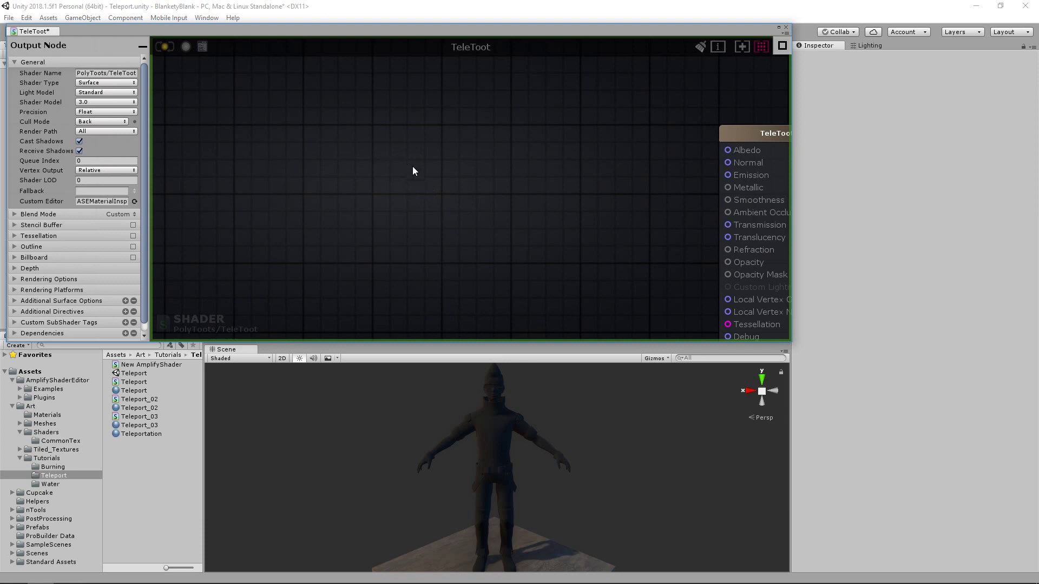
middle_drag(345, 147, 399, 169)
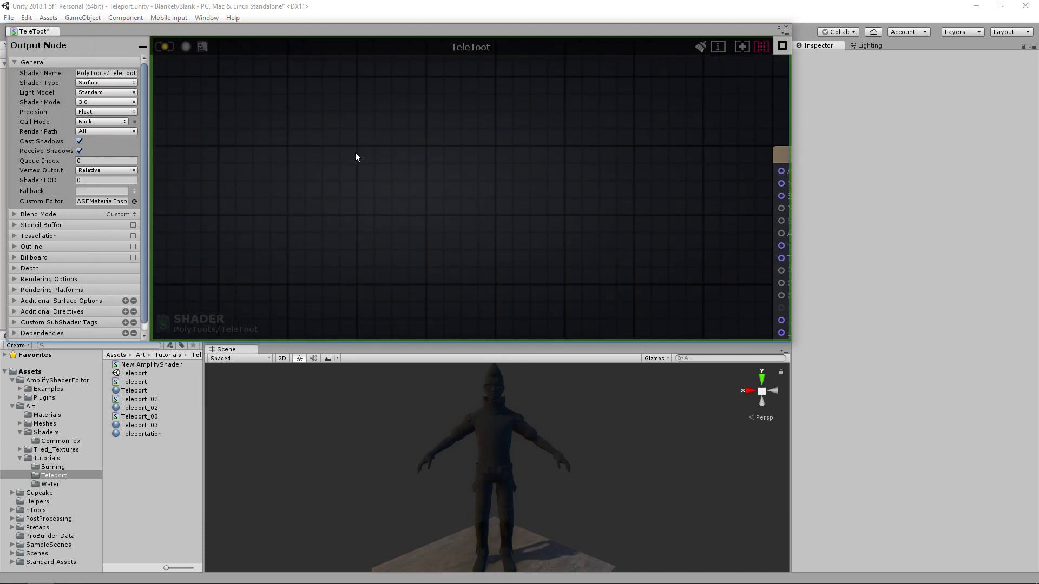
key(u)
click(311, 154)
drag(349, 163, 327, 148)
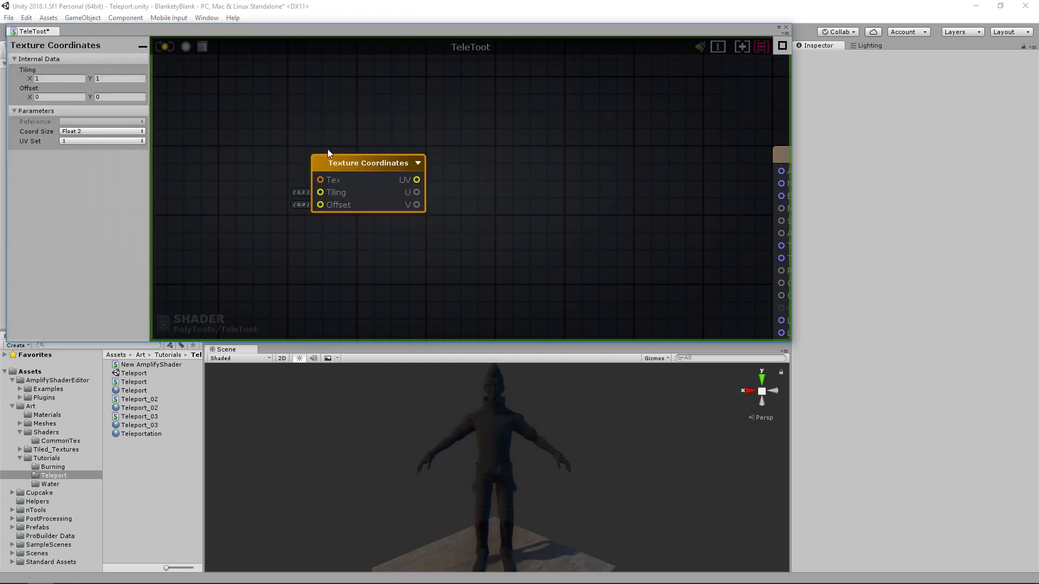
Search the node list for "texture coo" to find the Texture Coordinates node, without adding another one.
click(470, 194)
right_click(470, 192)
text(y)
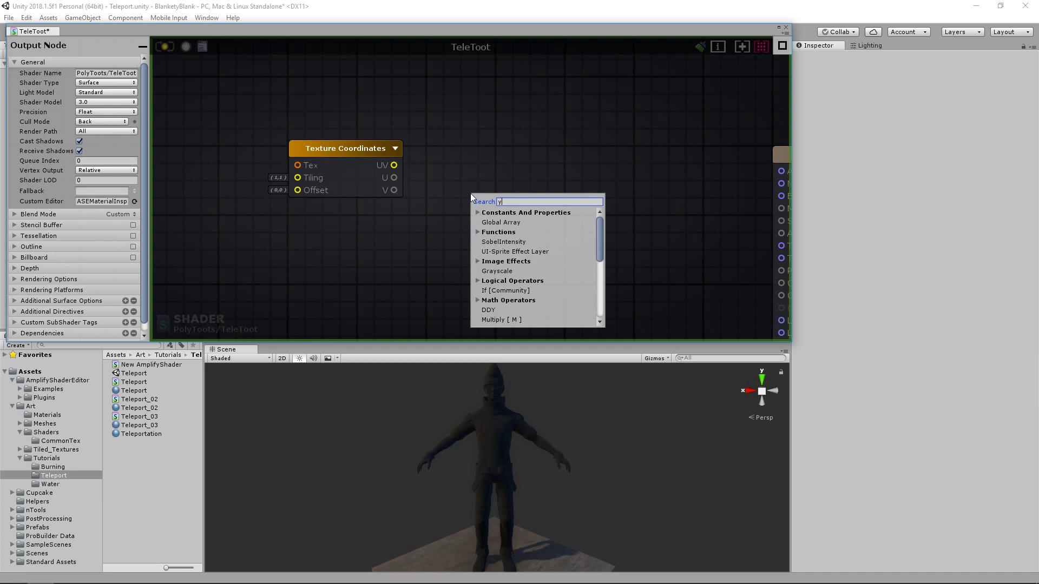
key(BackSpace)
text(text)
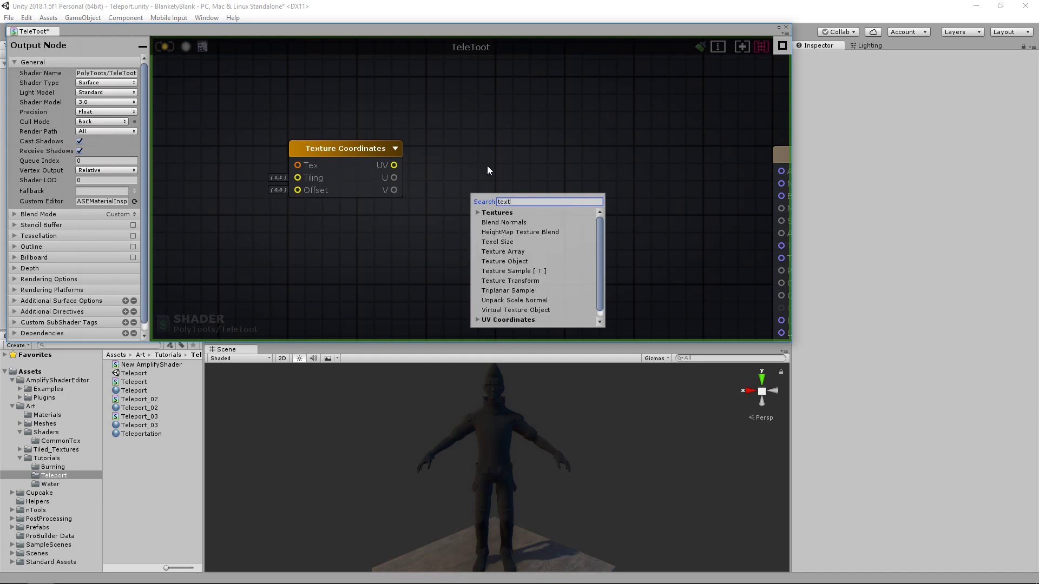
text(ure coo)
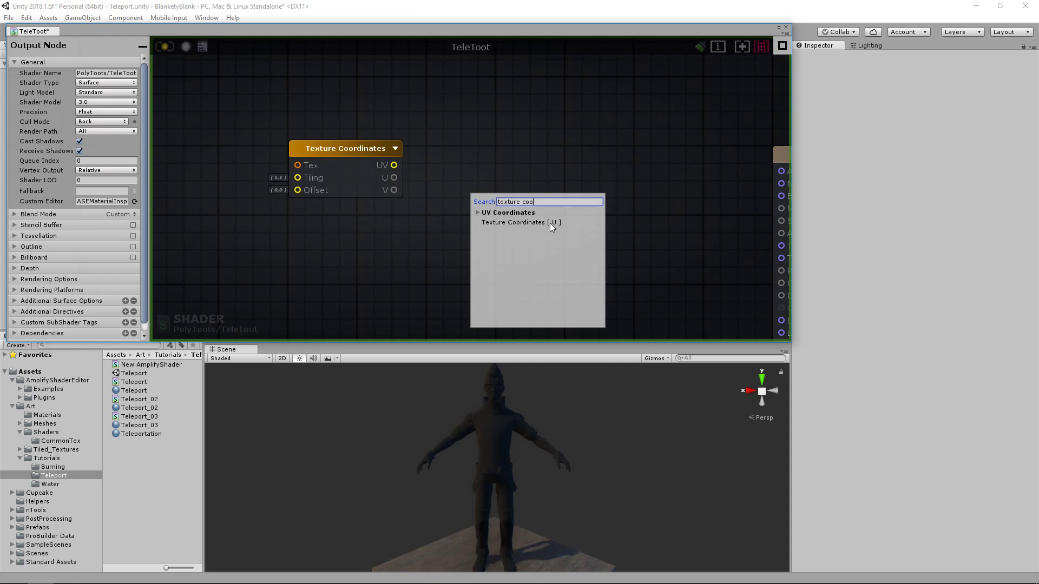
click(550, 164)
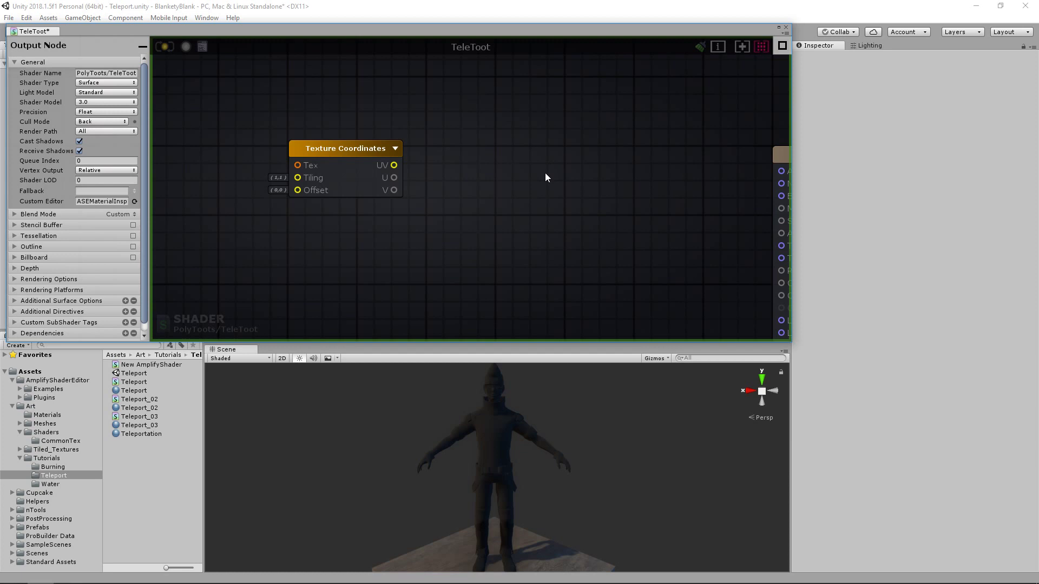
click(546, 177)
key(Delete)
Examine the Texture Coordinates node's description and its tiling and offset settings.
scroll(554, 218, down, 2)
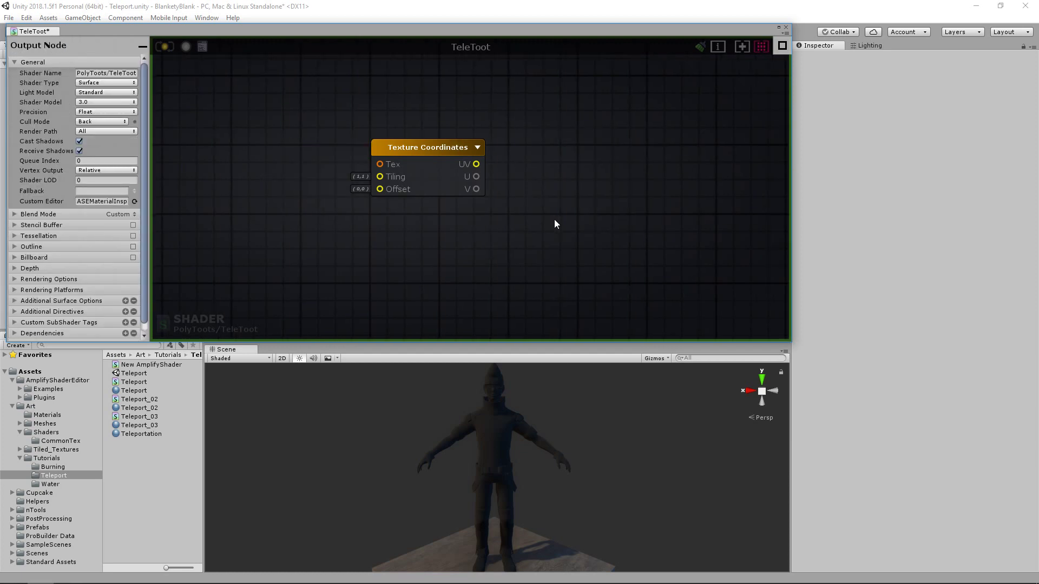
click(430, 166)
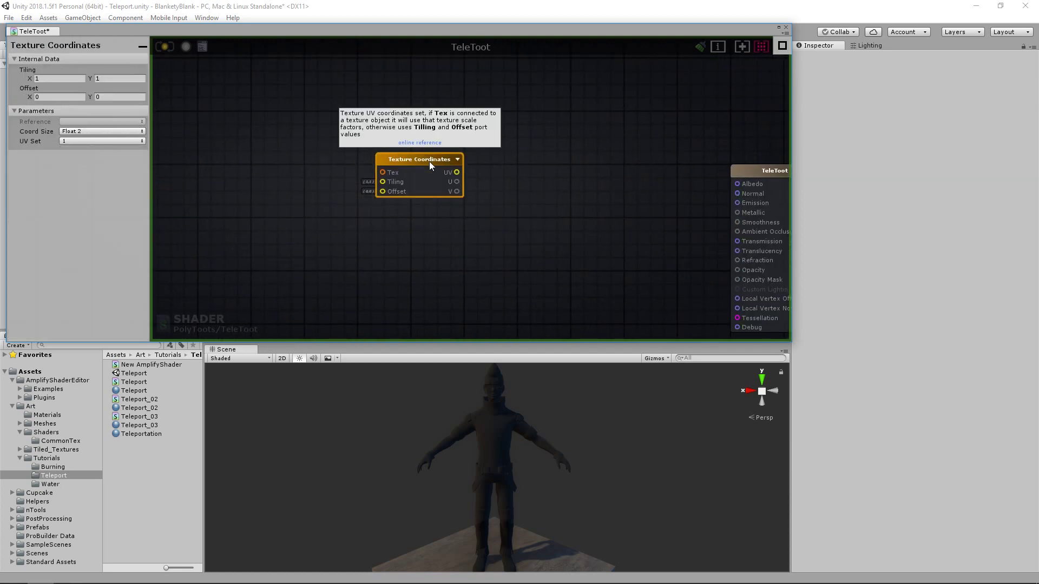
click(479, 196)
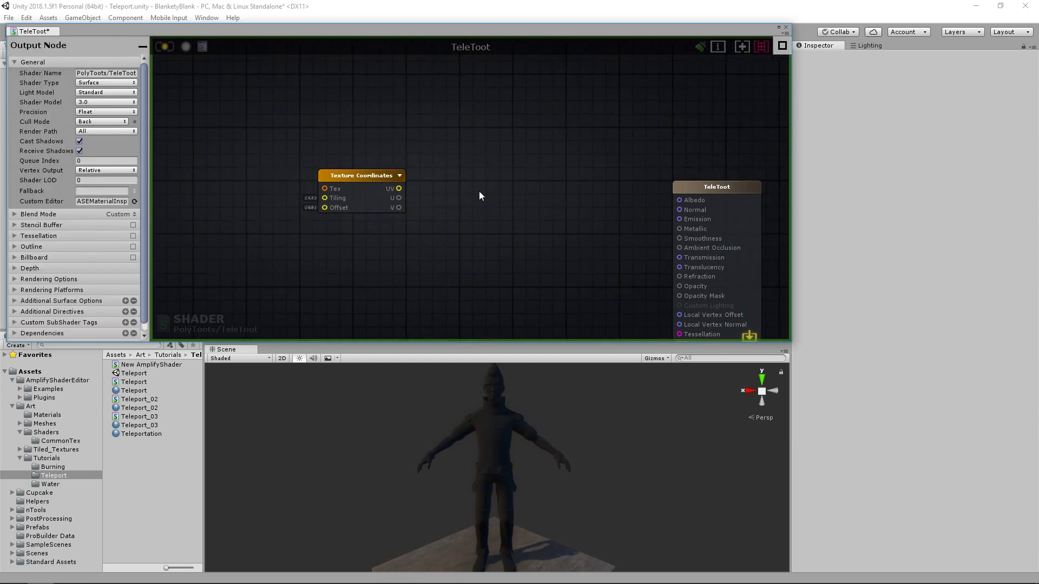
Add a Noise Generator node to the TeleToot graph, above and beyond the Texture Coordinates node.
right_click(479, 192)
text(noise)
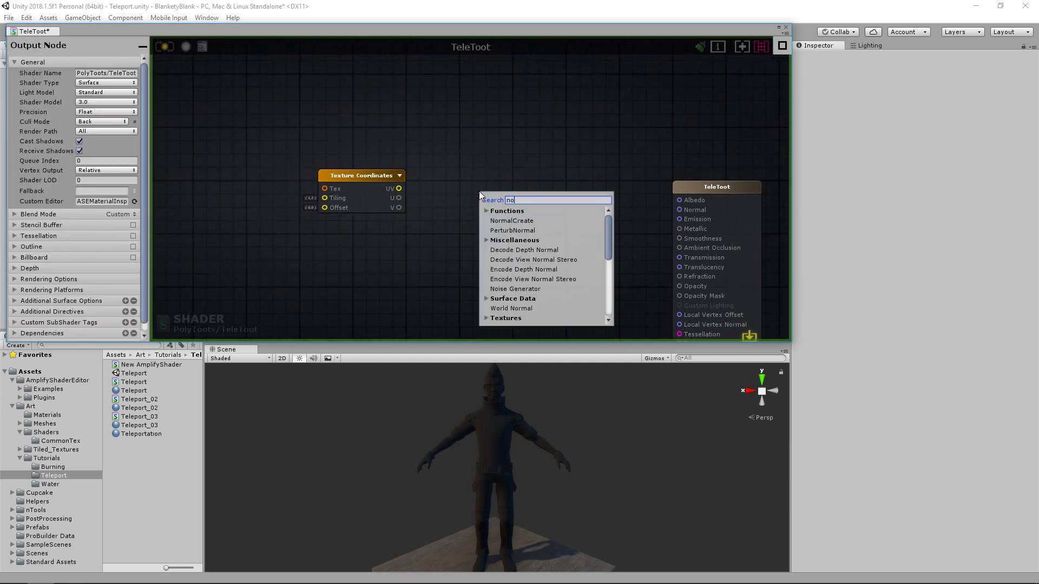
click(517, 222)
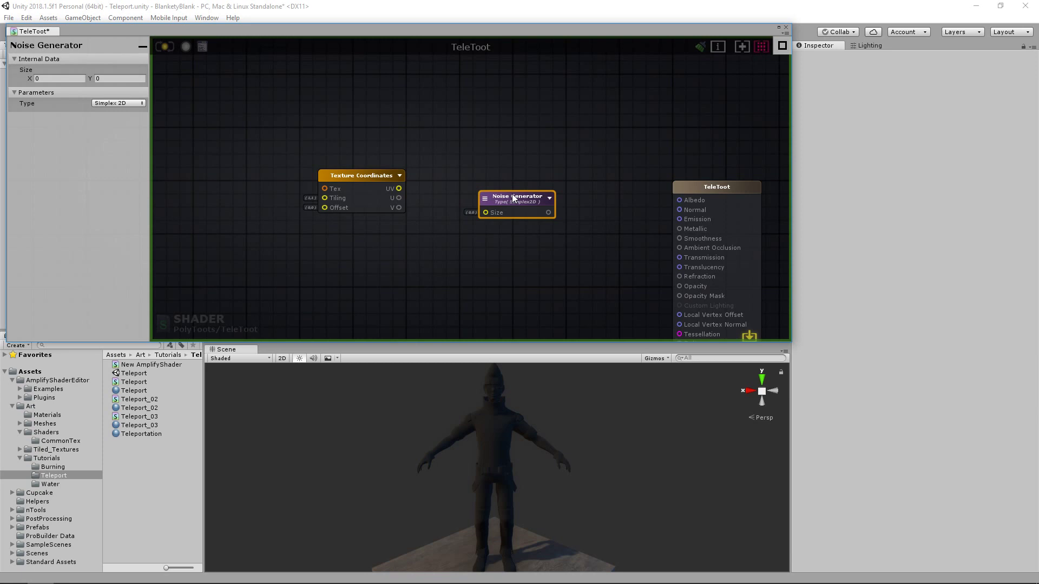
drag(514, 198, 463, 144)
Connect the Texture Coordinates UV output to the Noise Generator's Size input and arrange the two nodes closer together.
drag(378, 172, 358, 178)
click(456, 147)
drag(456, 147, 448, 146)
drag(365, 180, 425, 159)
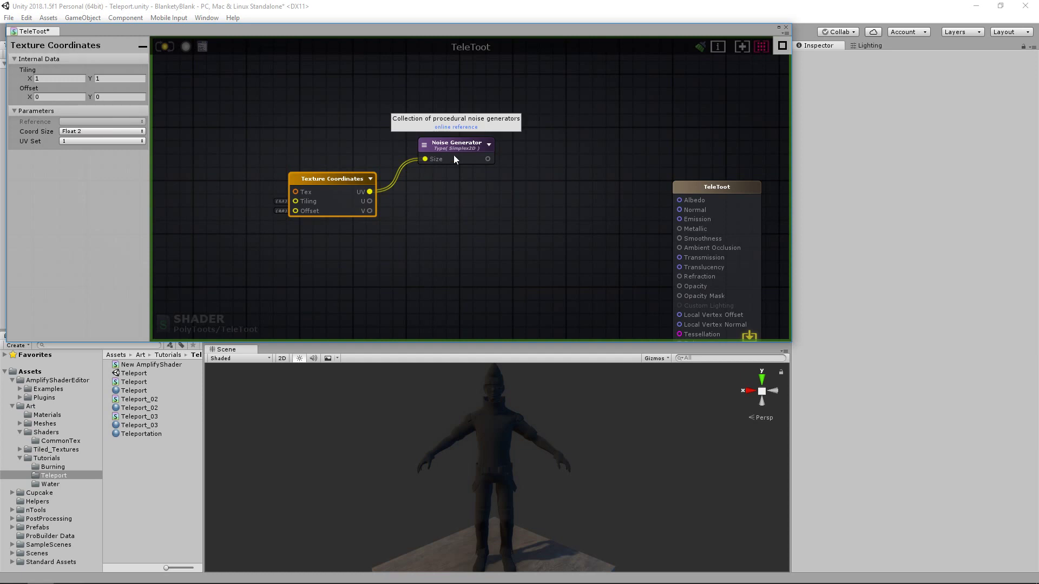
drag(462, 144, 465, 148)
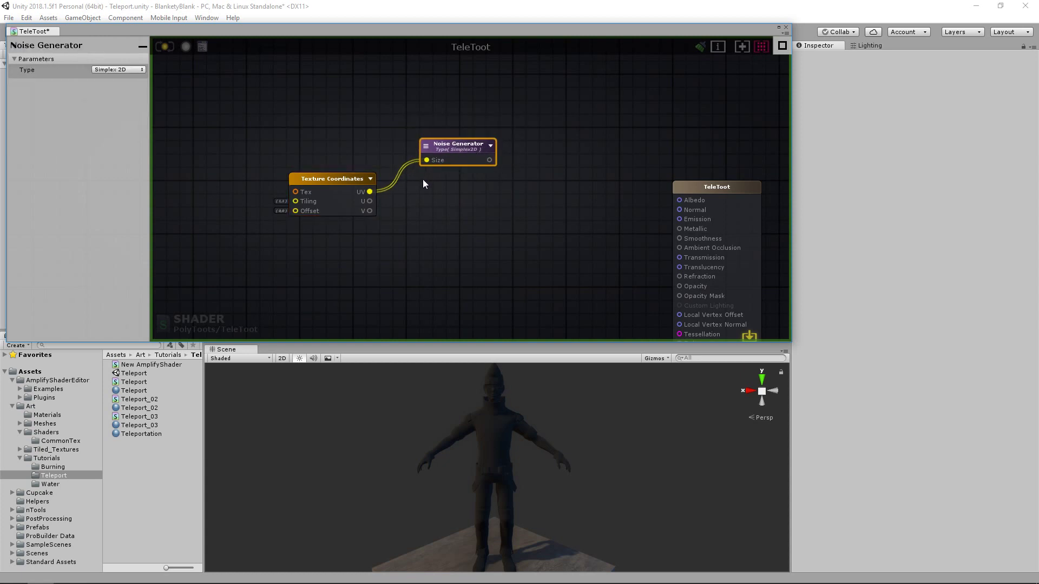
drag(327, 183, 329, 190)
Try adding a Float constant node in front of the Texture Coordinates node.
middle_drag(395, 201, 526, 199)
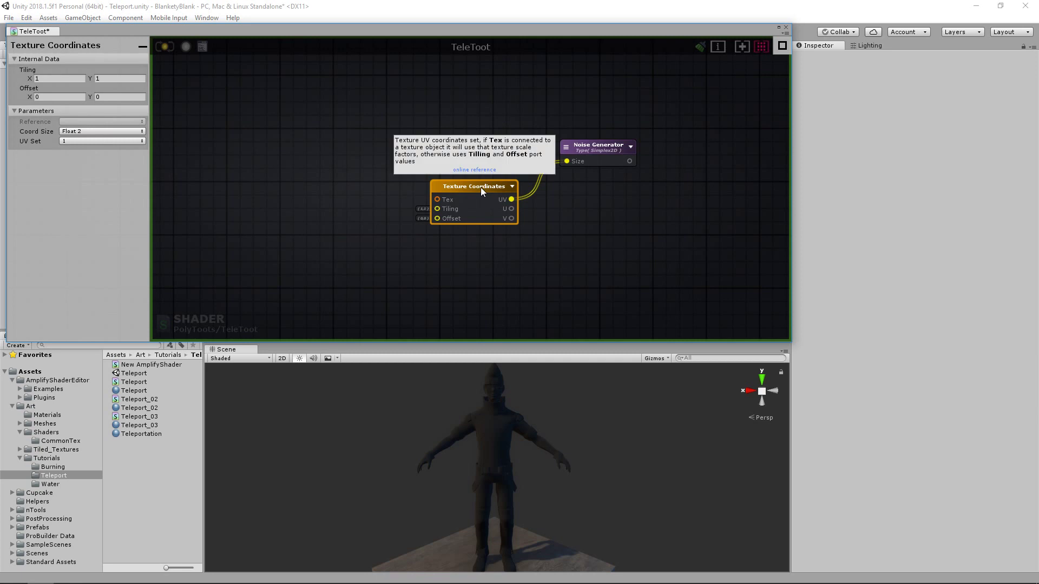
click(406, 205)
scroll(430, 201, up, 3)
scroll(452, 209, down, 2)
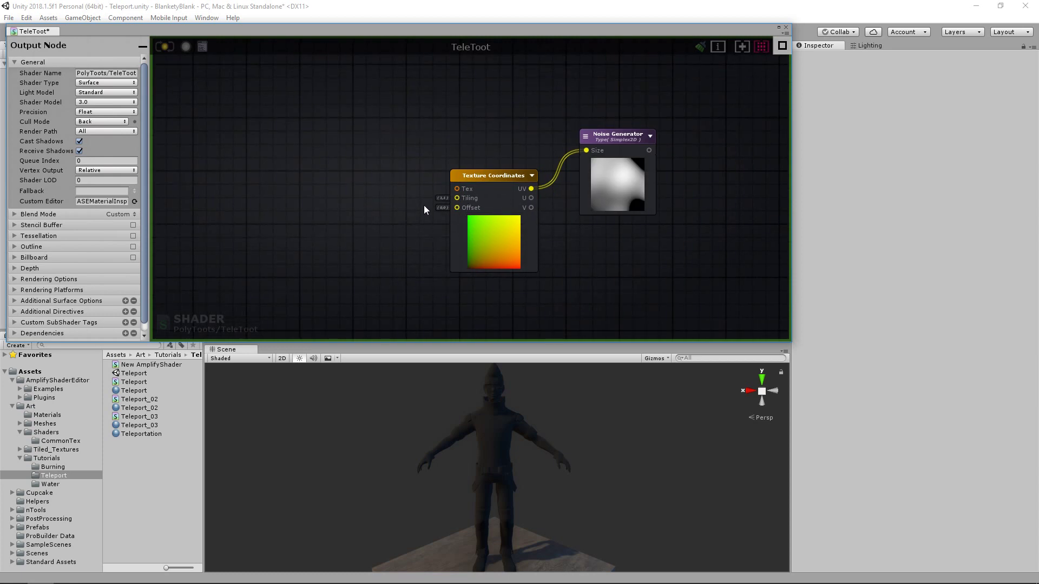
click(323, 189)
click(358, 190)
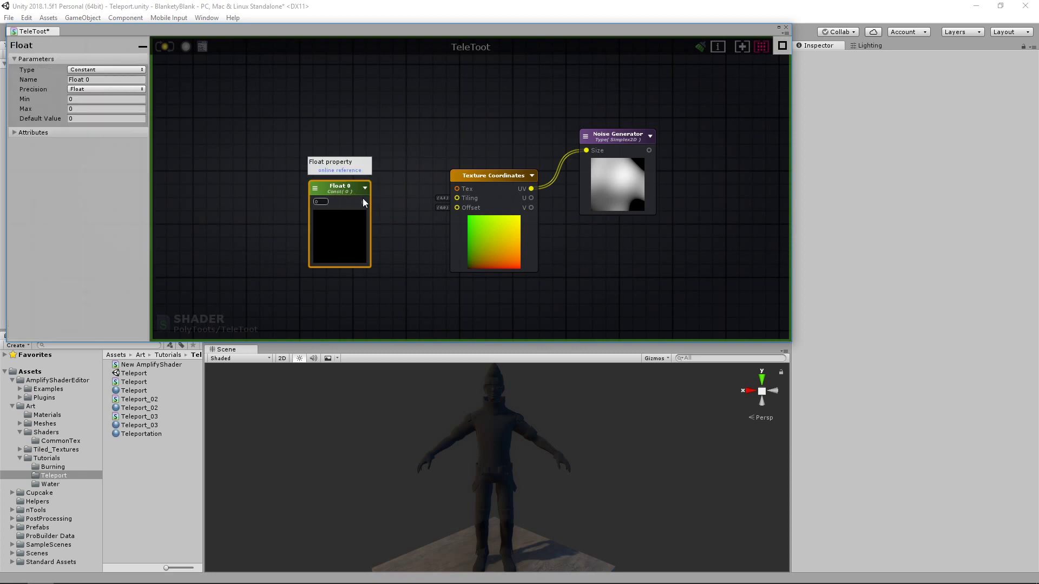
click(349, 139)
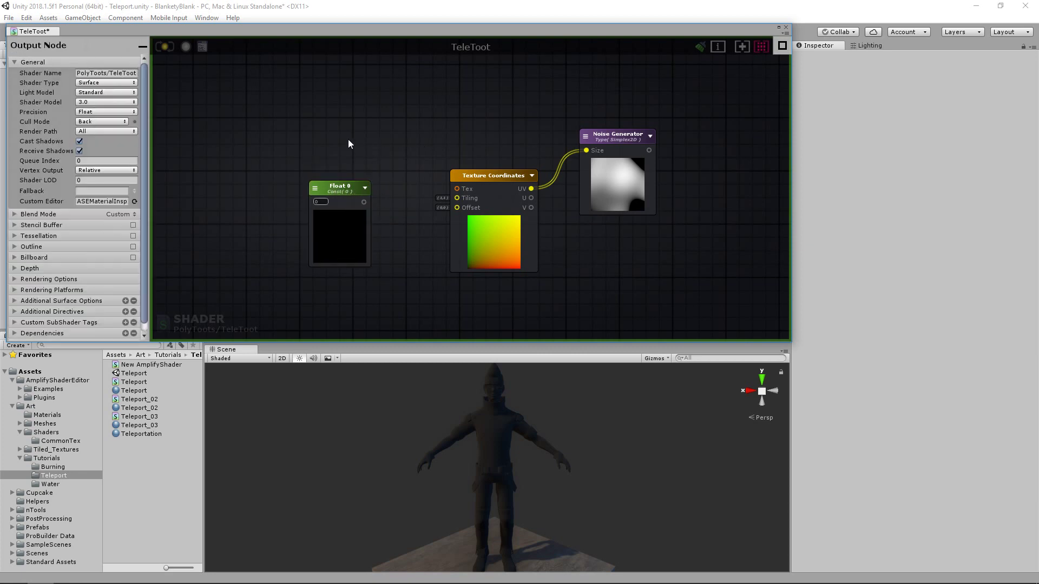
click(338, 130)
click(374, 136)
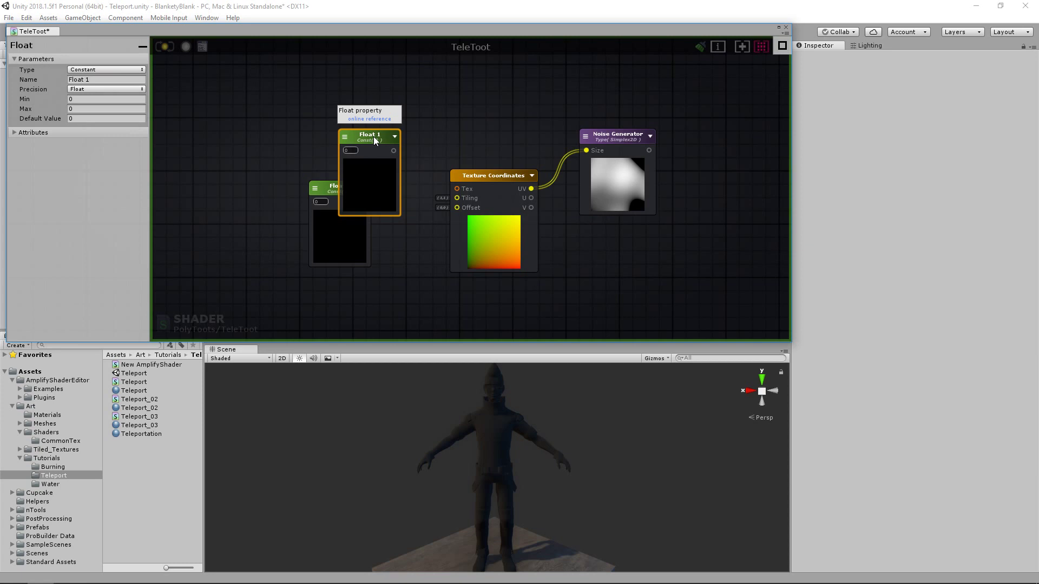
key(Delete)
Try driving the Texture Coordinates Tiling with the Float node at 5, and delete that Float node.
drag(346, 187, 456, 198)
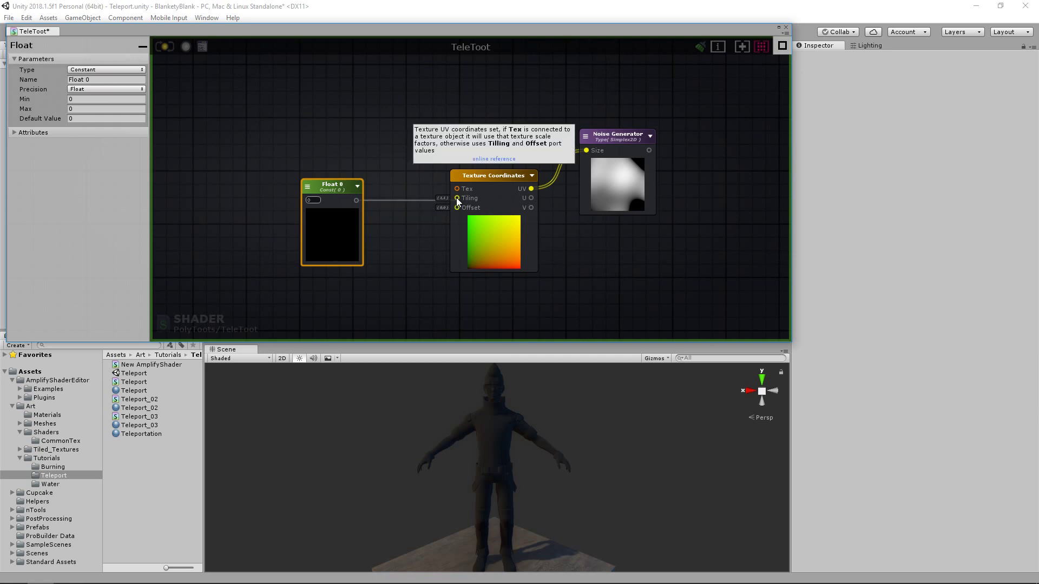
click(317, 199)
text(5)
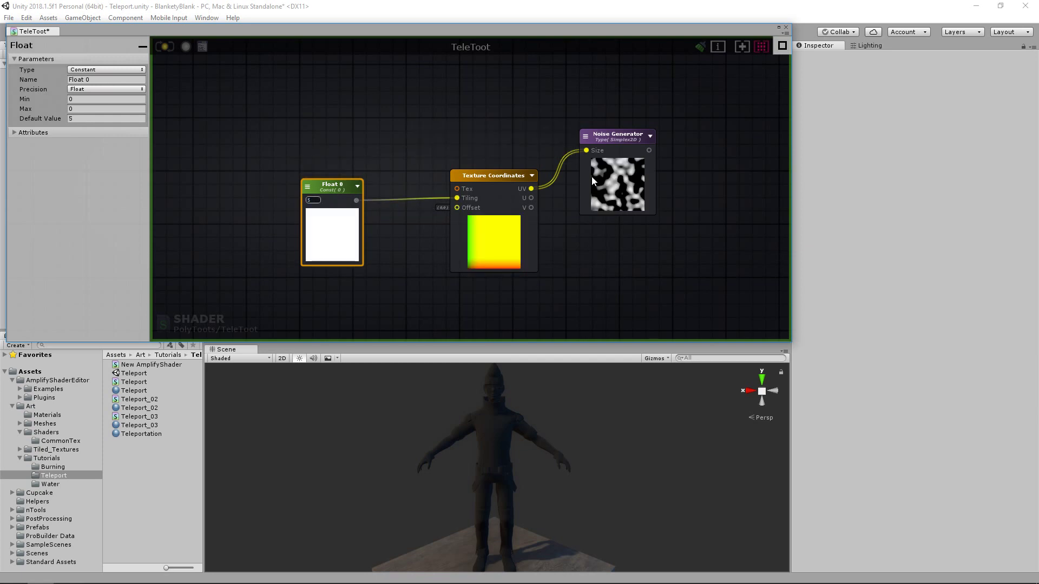
drag(619, 135, 623, 129)
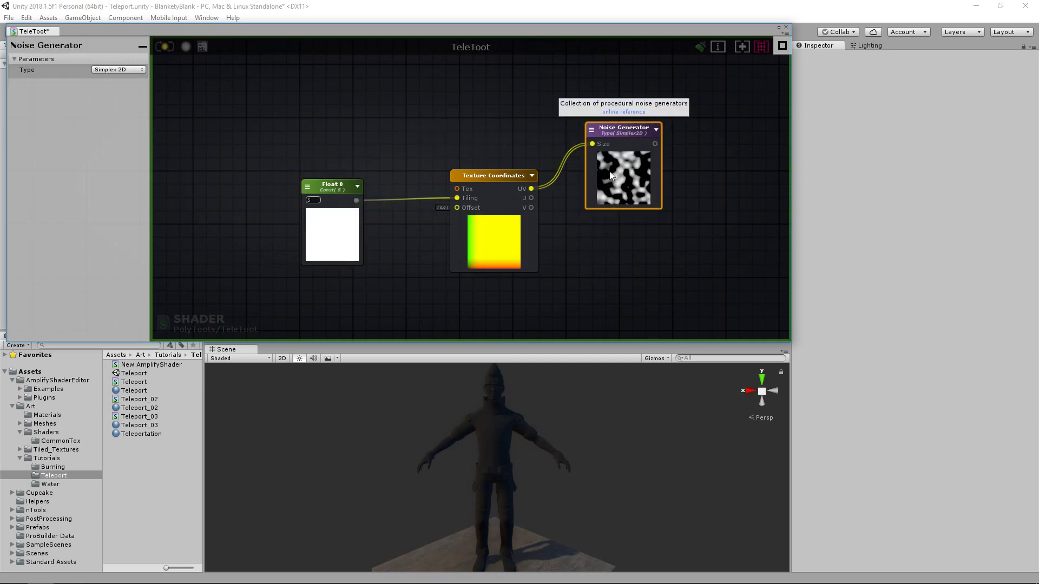
click(337, 184)
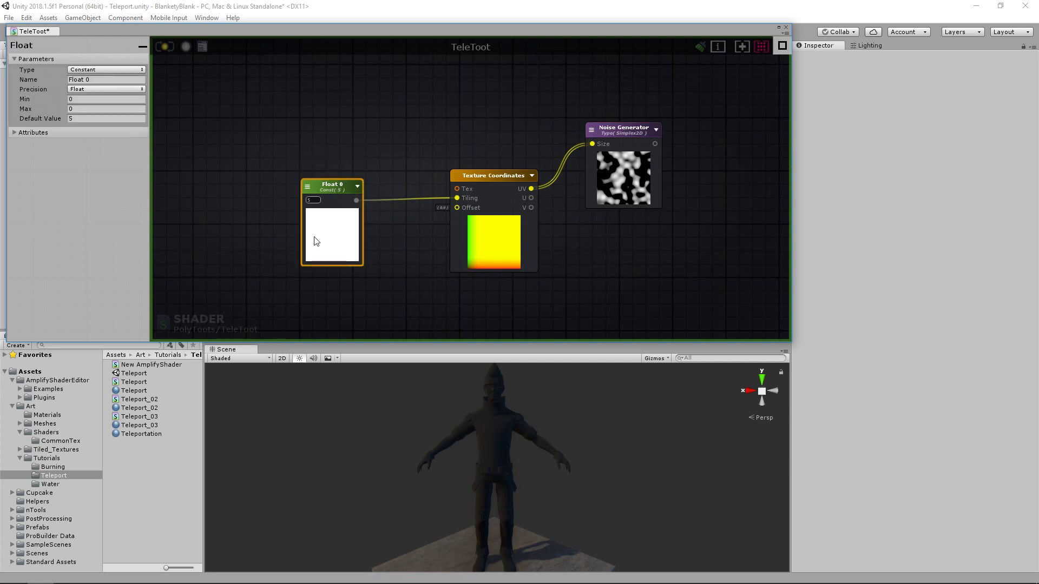
key(Delete)
Add a Vector2 node and connect its XY output to the Texture Coordinates Tiling input.
right_click(320, 206)
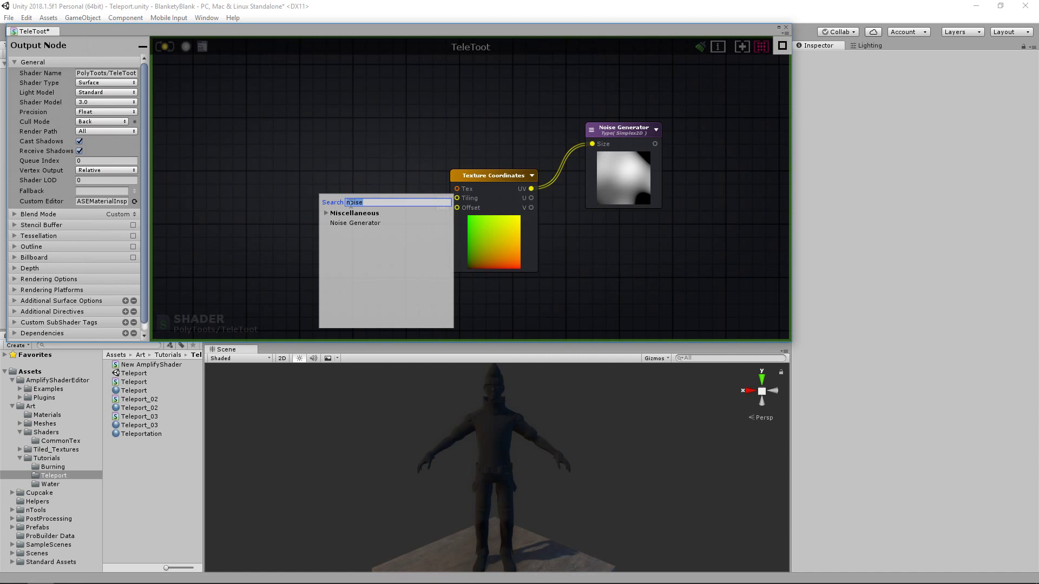
text(vecto)
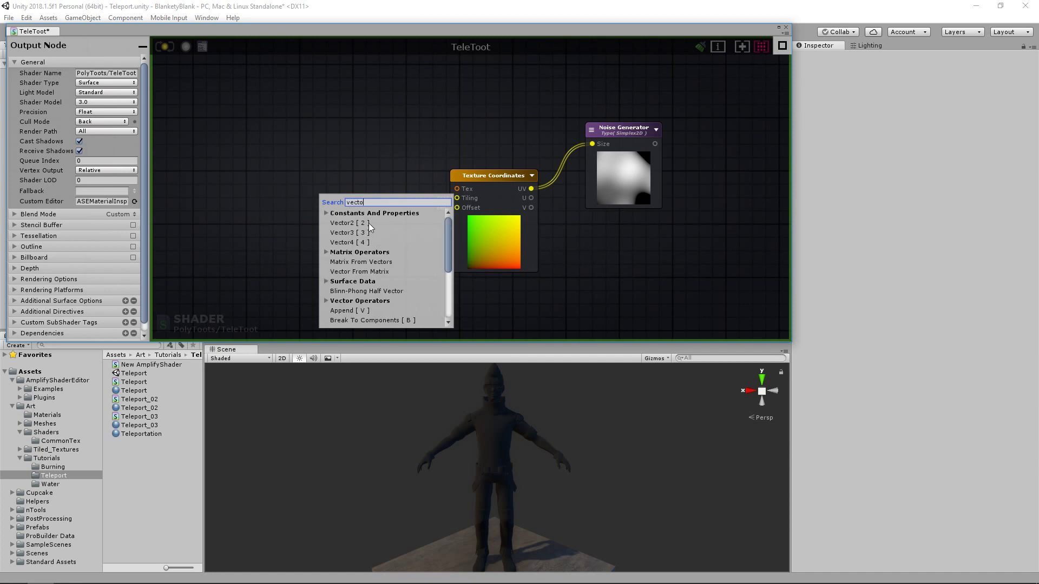
click(362, 223)
drag(356, 219, 348, 152)
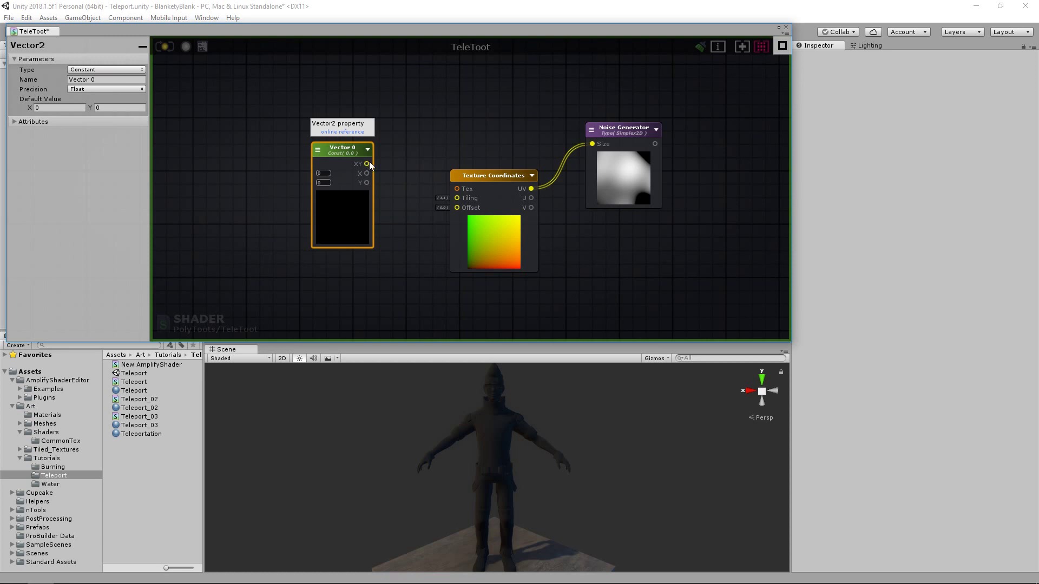
drag(367, 163, 457, 197)
drag(334, 150, 353, 151)
Set the Vector2 node's X and Y values to 5.
click(345, 175)
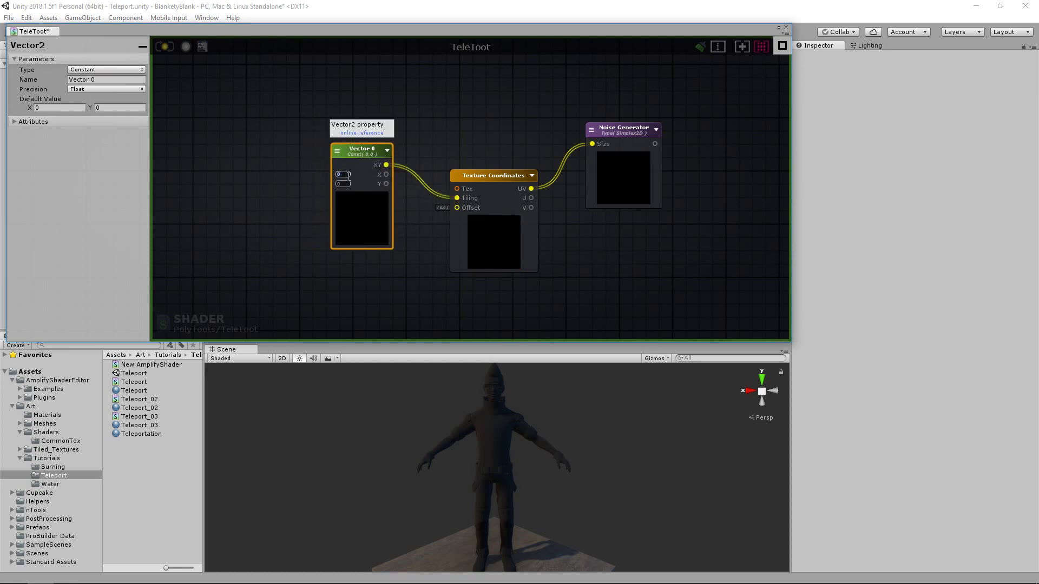
text(5)
key(Tab)
text(5)
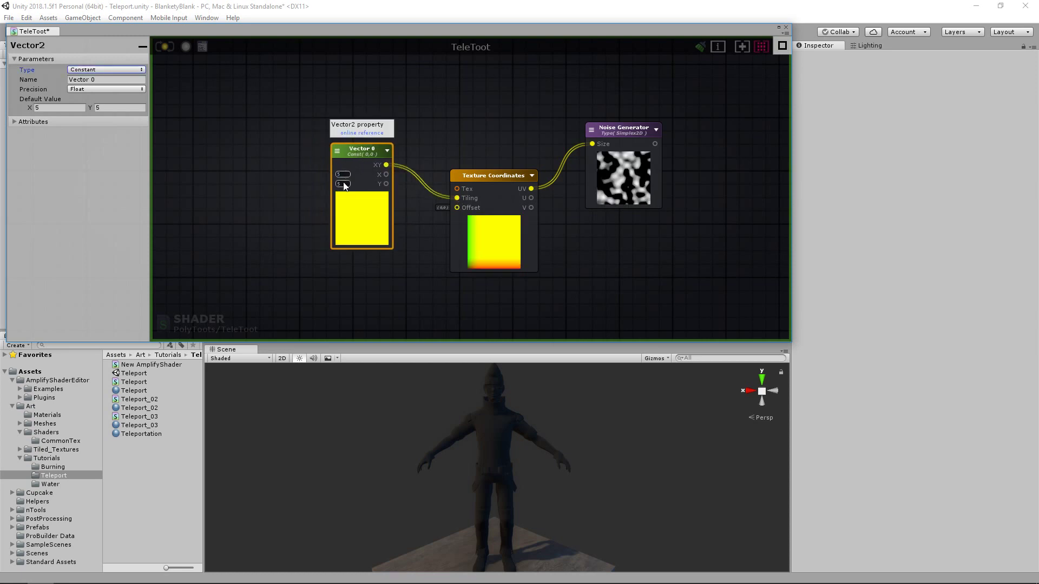
Add a Panner node to the graph and place it below the Vector2 node.
scroll(466, 178, down, 4)
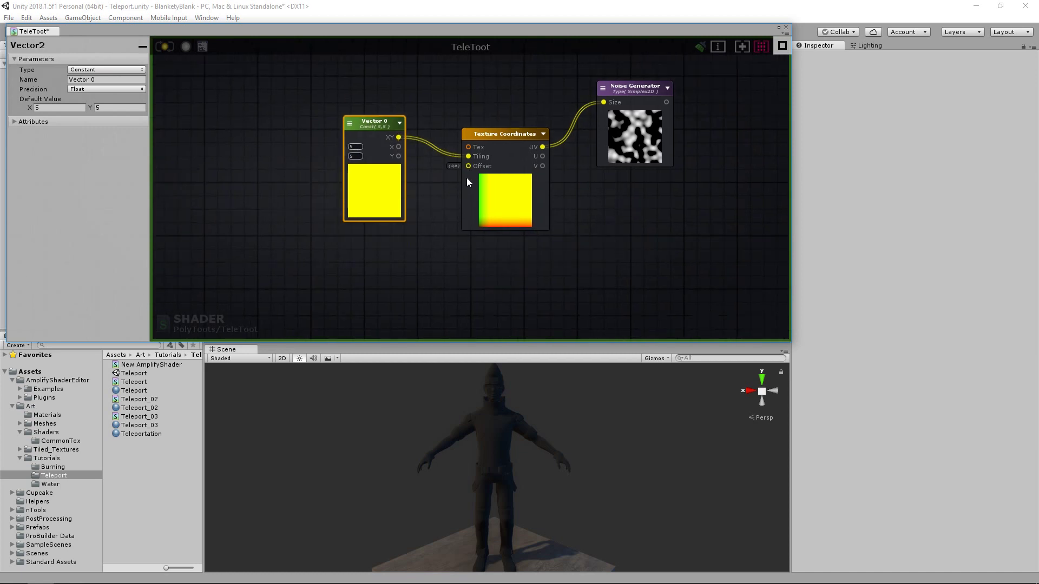
click(453, 216)
right_click(447, 214)
text(panner)
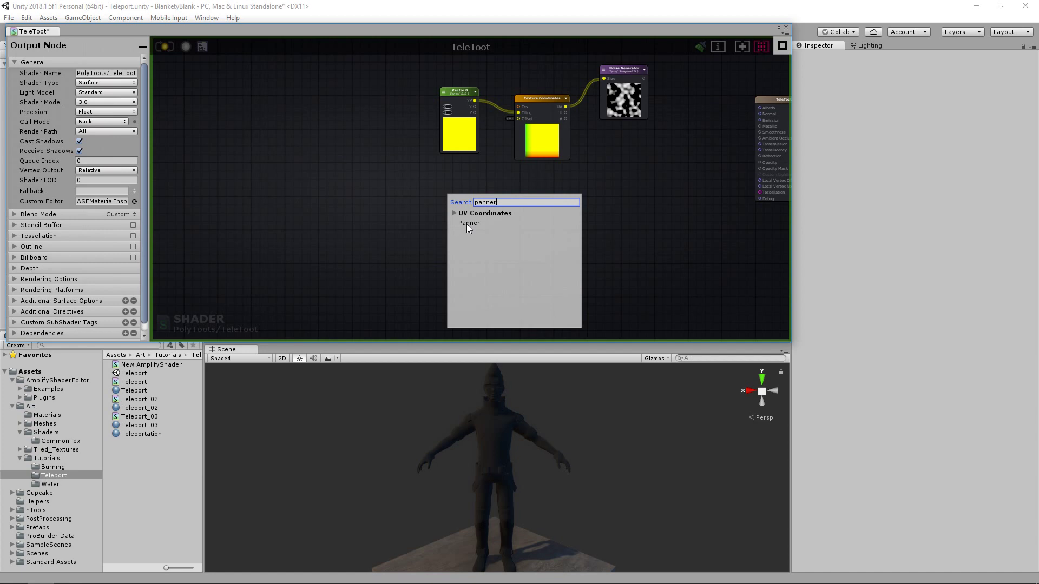
click(469, 224)
scroll(489, 189, up, 3)
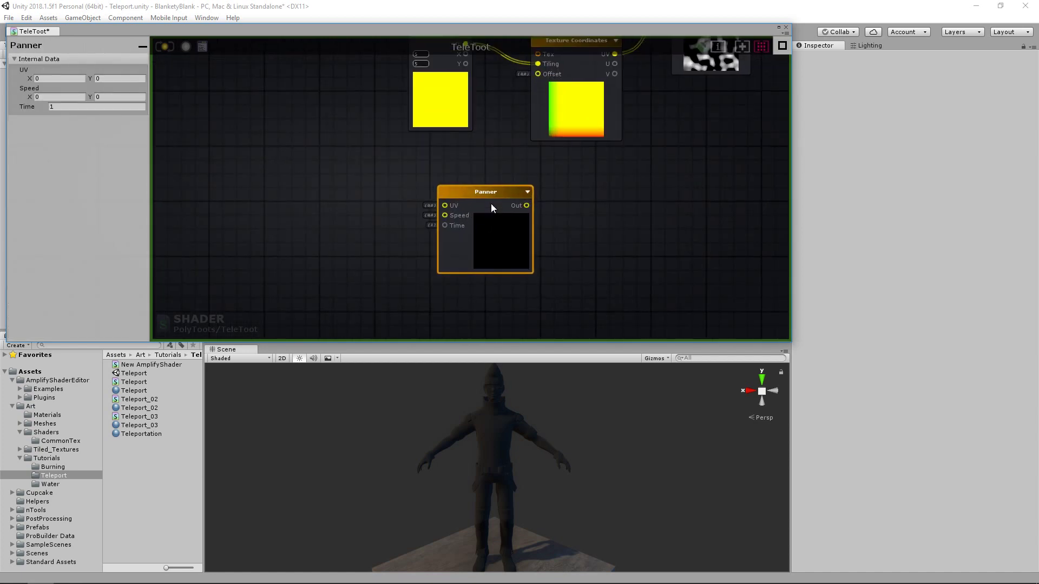
drag(485, 187, 469, 181)
middle_drag(608, 124, 586, 175)
drag(489, 238, 423, 232)
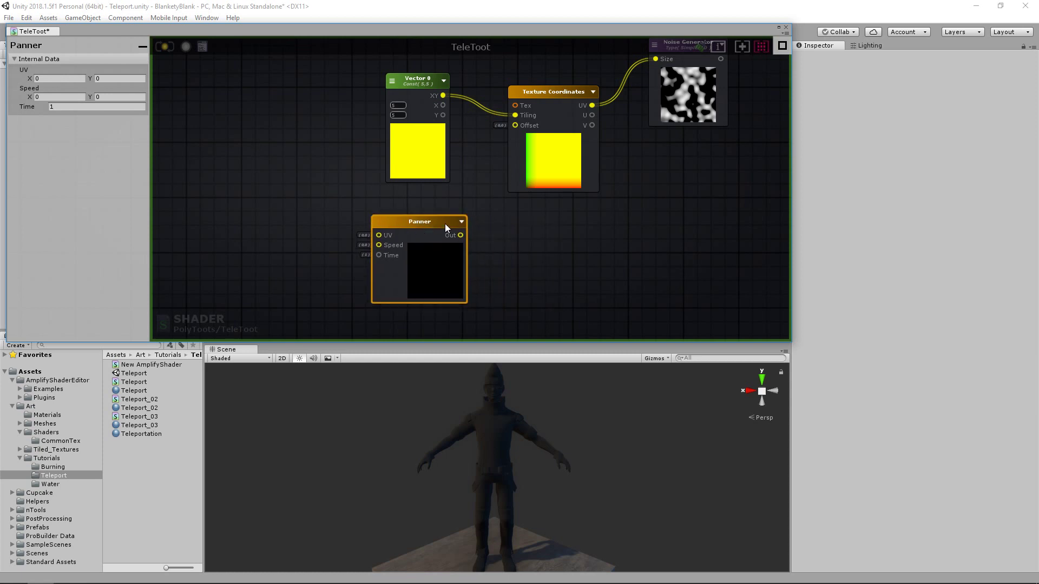
Add a Time node in front of the Panner node and align it with the Panner.
middle_drag(421, 228, 528, 219)
click(460, 221)
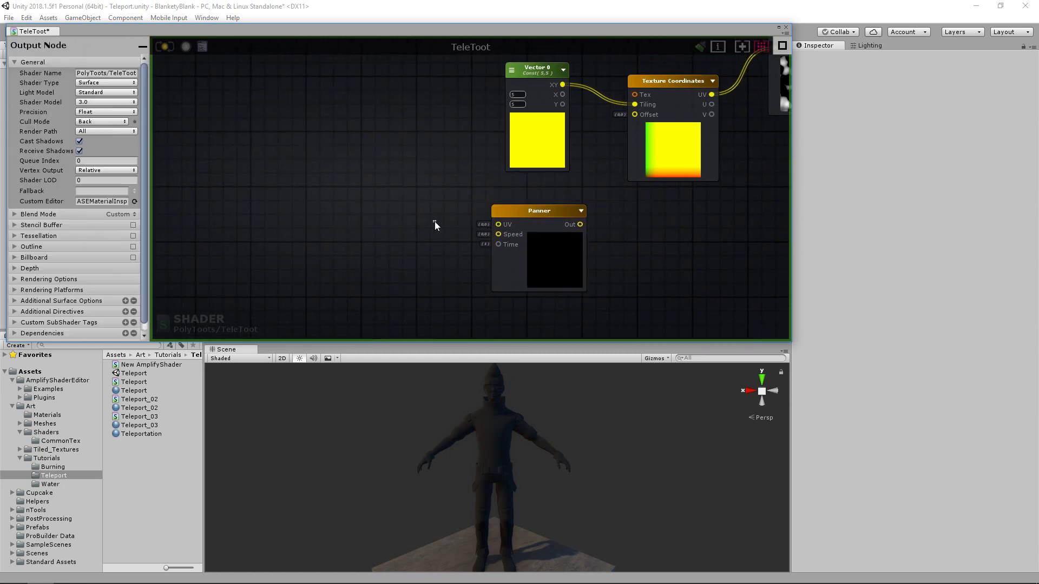
right_click(365, 226)
text(time)
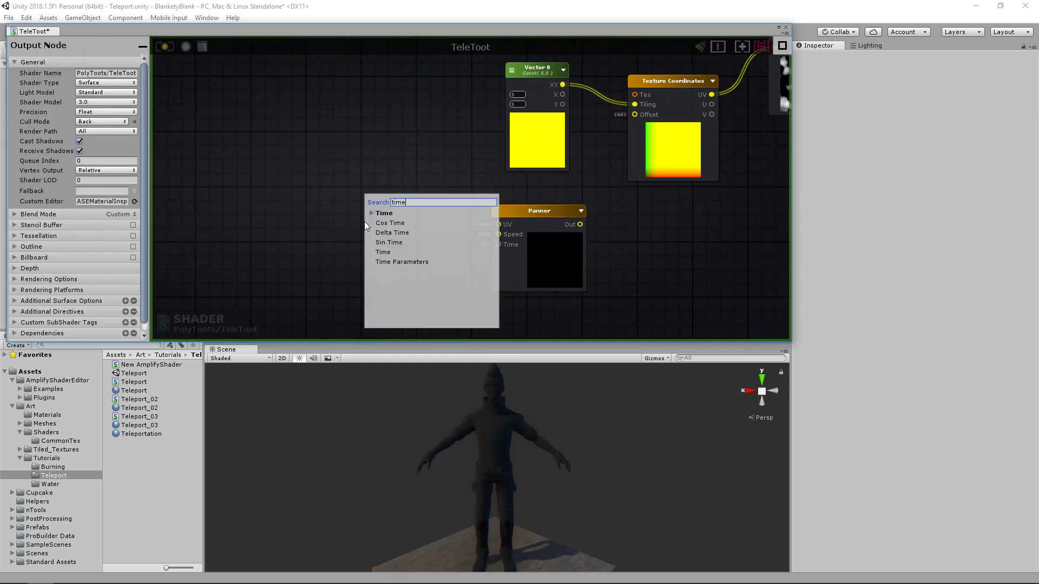
click(383, 251)
drag(395, 229, 399, 213)
Add a Float node before the Time node, make it a Property and name it Speed.
key(1)
click(270, 209)
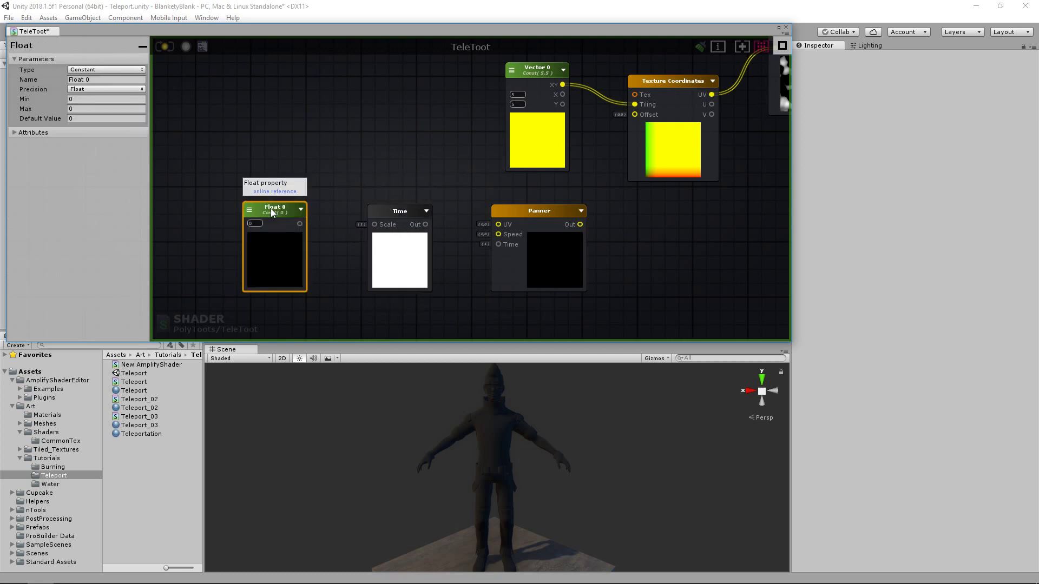
click(106, 70)
click(112, 92)
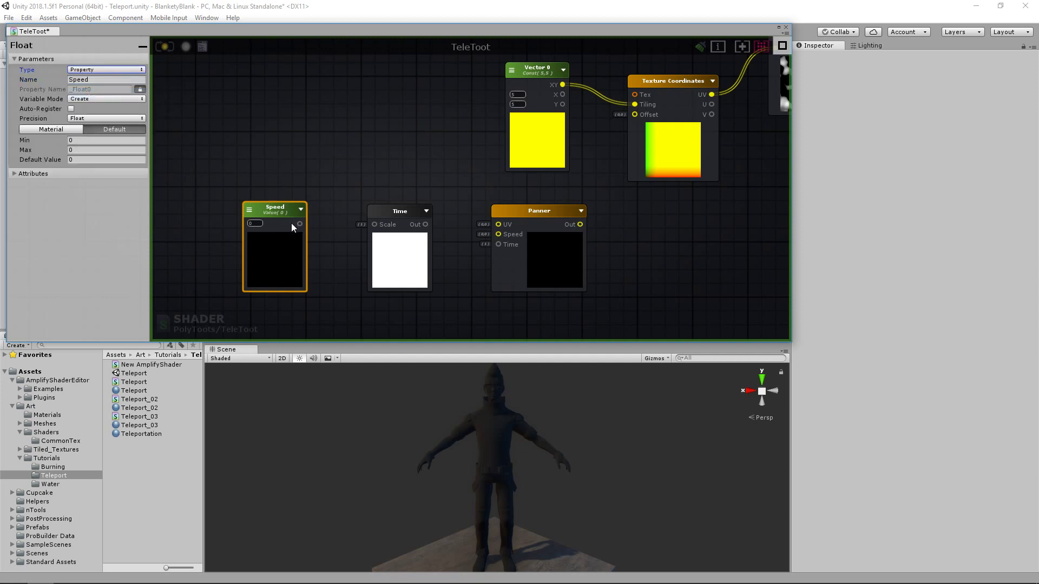
Connect the Speed property to the Time node's Scale input and set its value to 1.
mouse_move(300, 224)
mouse_down()
mouse_move(382, 225)
mouse_move(300, 210)
mouse_up()
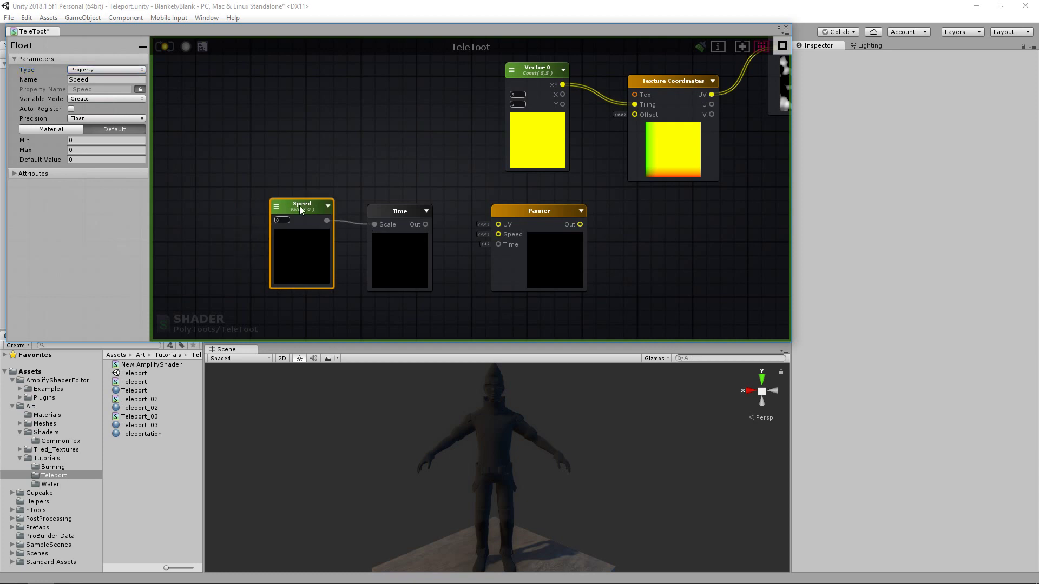
text(1)
click(389, 213)
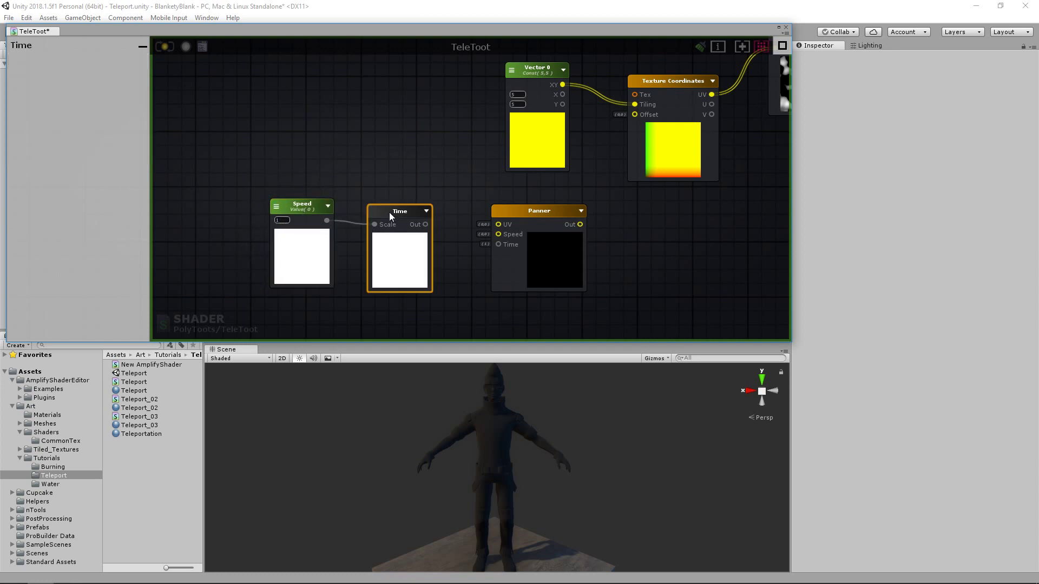
Connect the Time output to the Panner's Time input, and the Panner output to the Texture Coordinates Offset.
drag(424, 220, 498, 244)
middle_drag(561, 226, 488, 258)
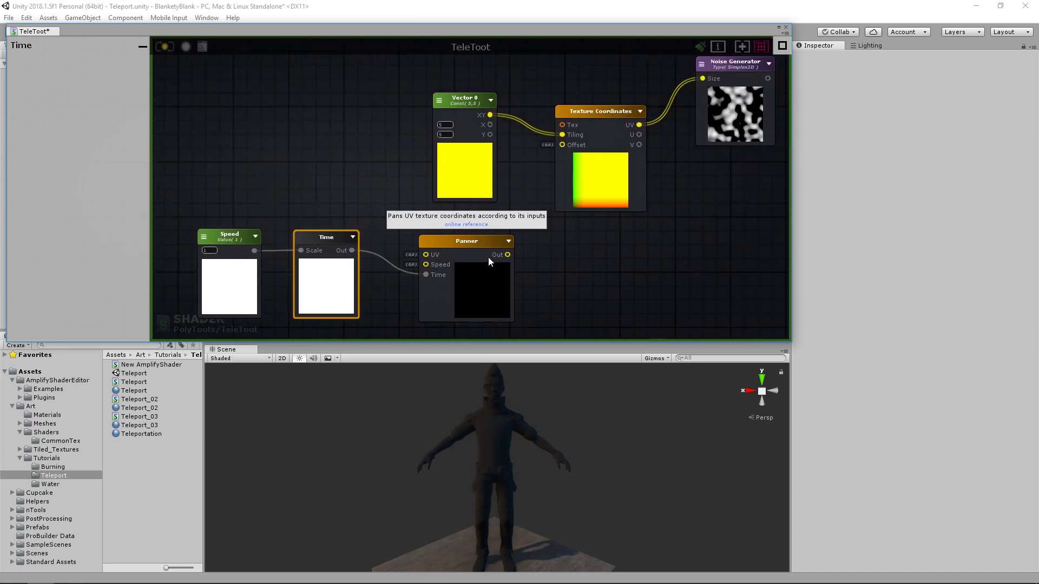
drag(507, 256, 562, 147)
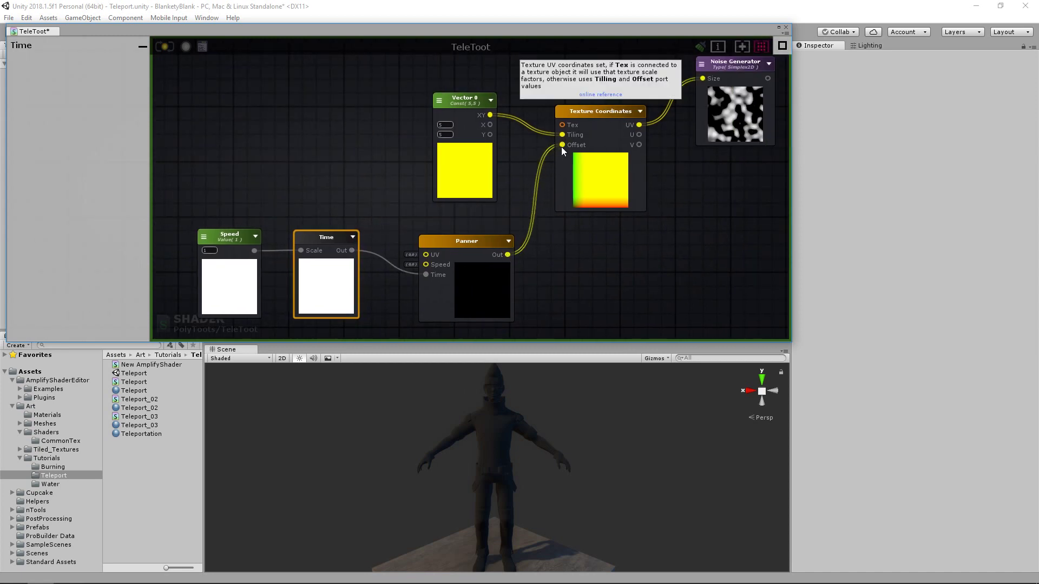
Set the Panner node's Speed Y value to -1.
click(473, 239)
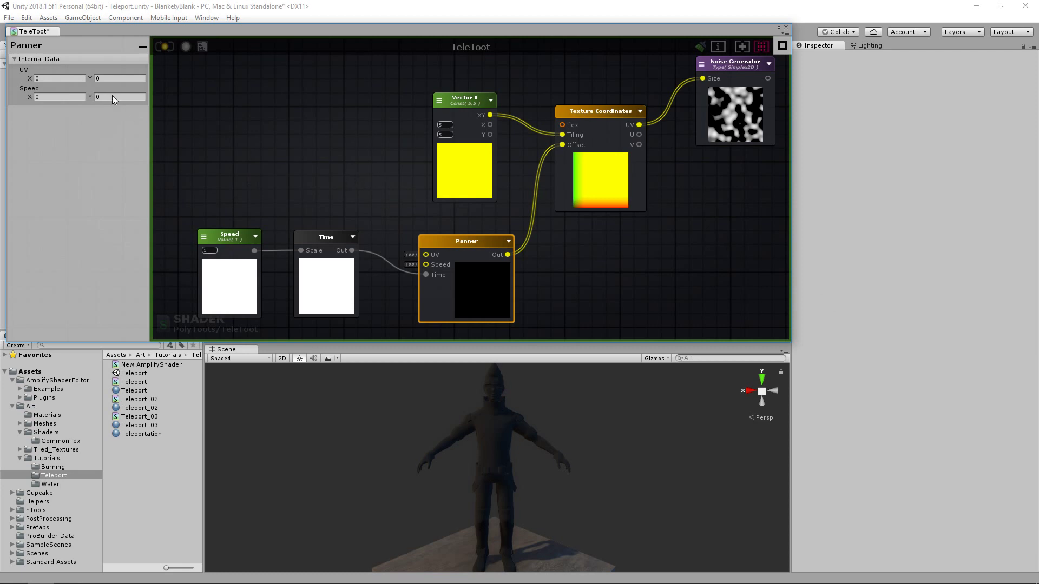
text(-1)
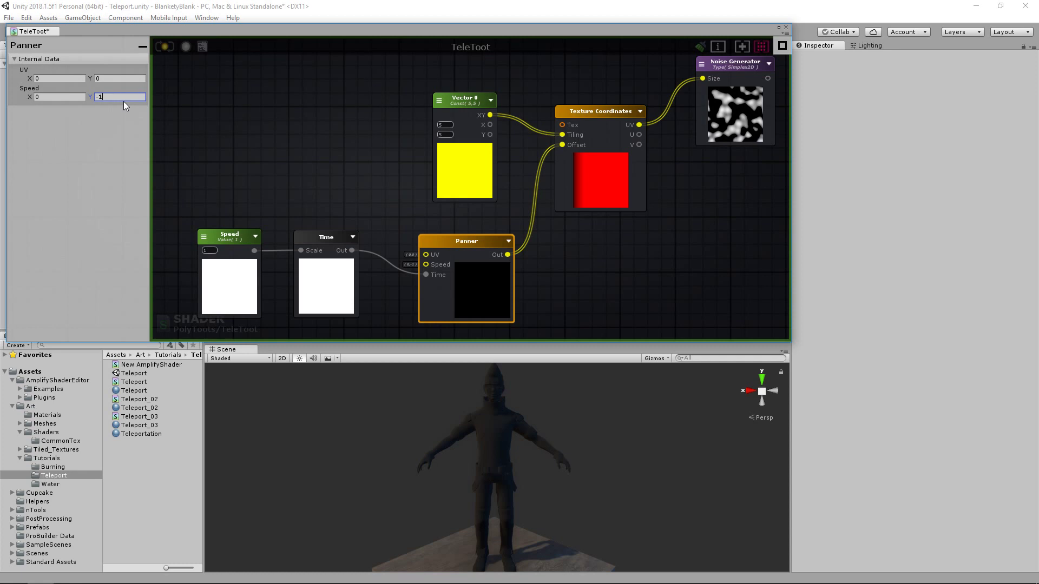
click(573, 268)
Select the whole noise node network and move it farther away from the TeleToot output node.
middle_drag(567, 266, 522, 219)
scroll(521, 215, down, 3)
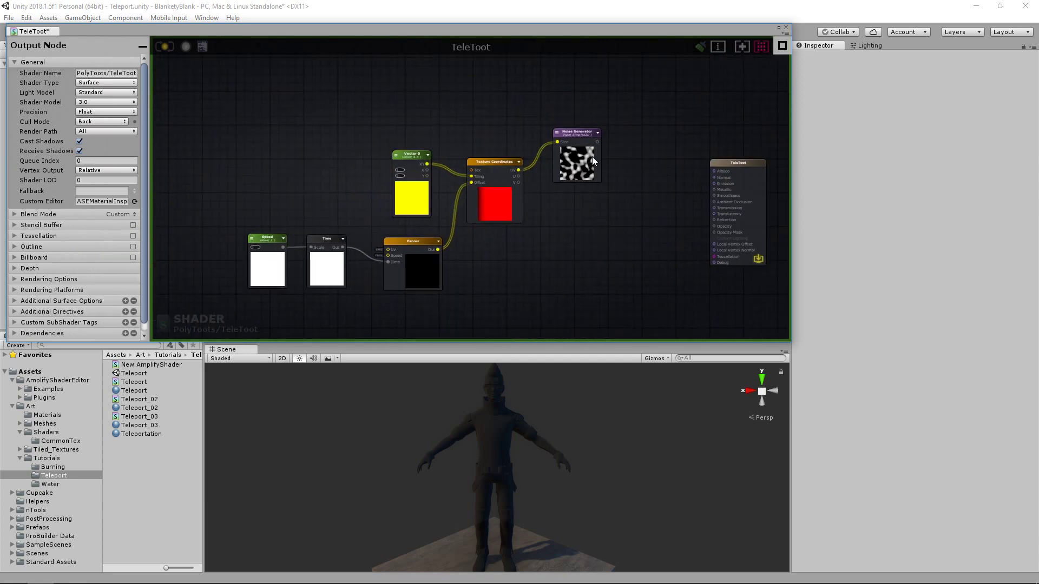
drag(635, 100, 274, 300)
drag(491, 147, 406, 127)
Connect the Noise Generator output to the Emission input of the TeleToot output node.
click(563, 231)
scroll(554, 142, up, 3)
middle_drag(581, 159, 362, 119)
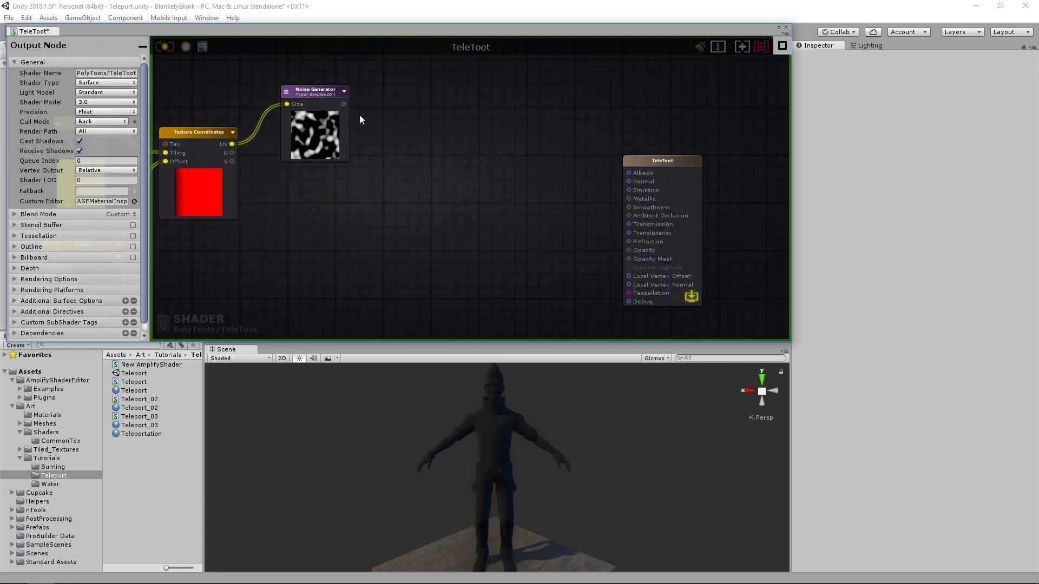
drag(343, 104, 627, 190)
key(f)
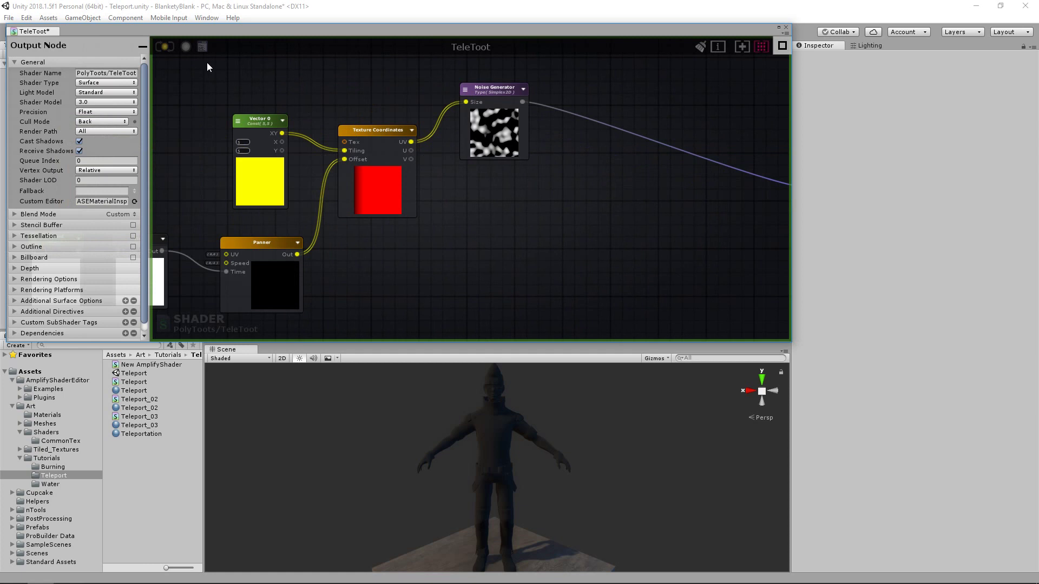
Update the TeleToot shader and set the Teleportation material's Speed to 2.
click(163, 46)
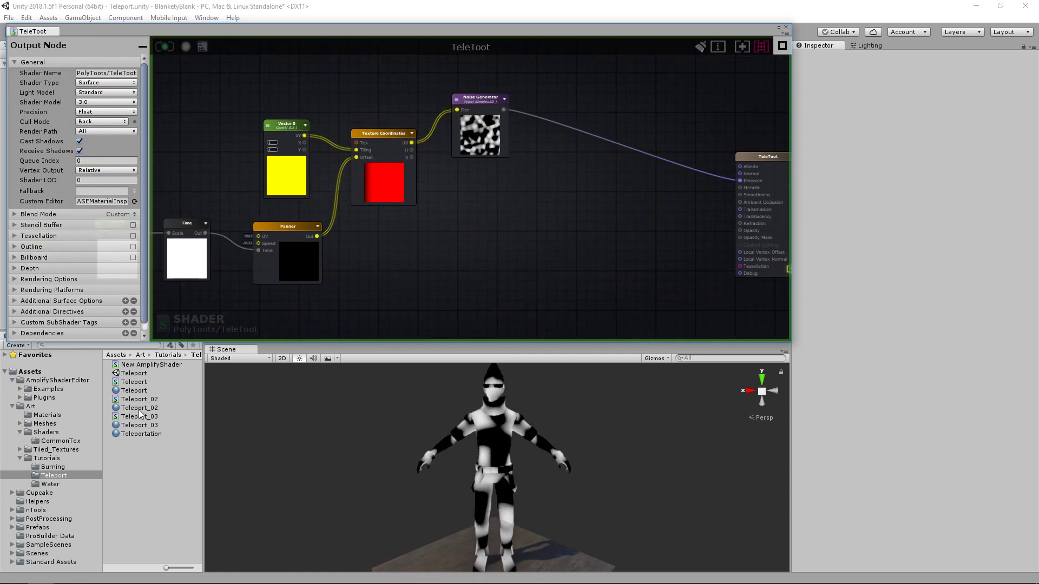
click(141, 433)
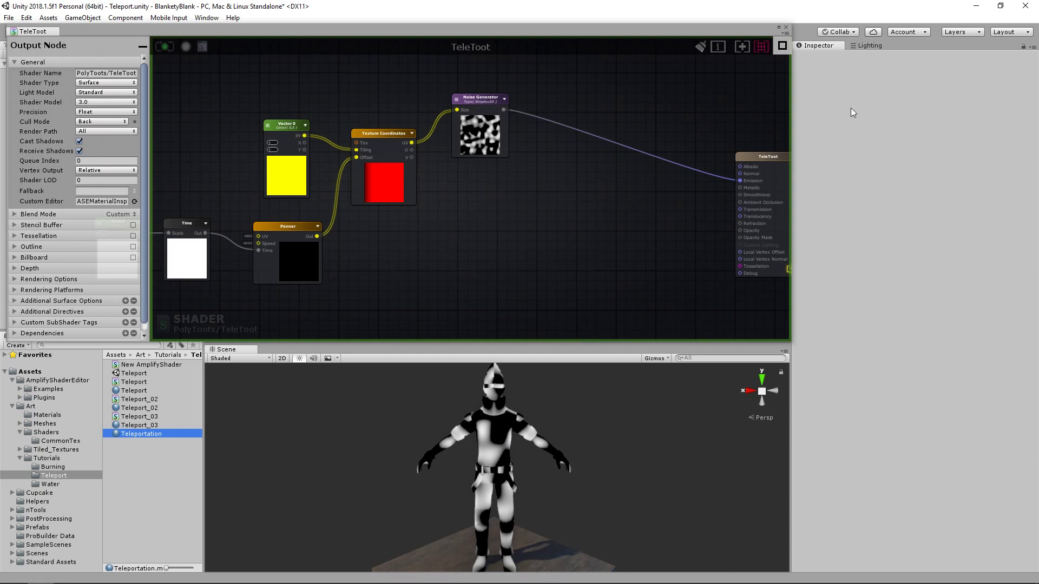
click(1019, 107)
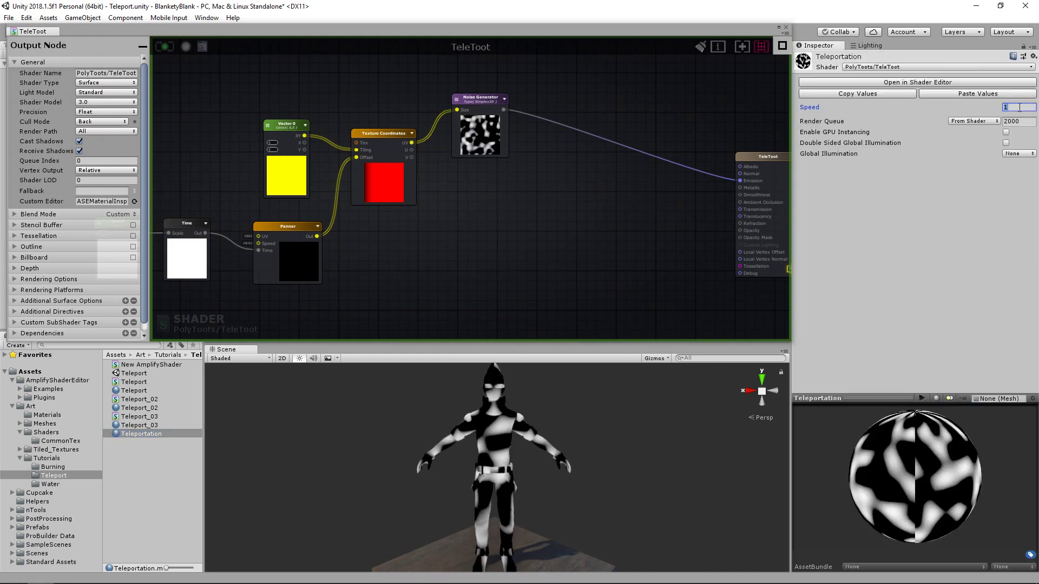
text(2)
key(Tab)
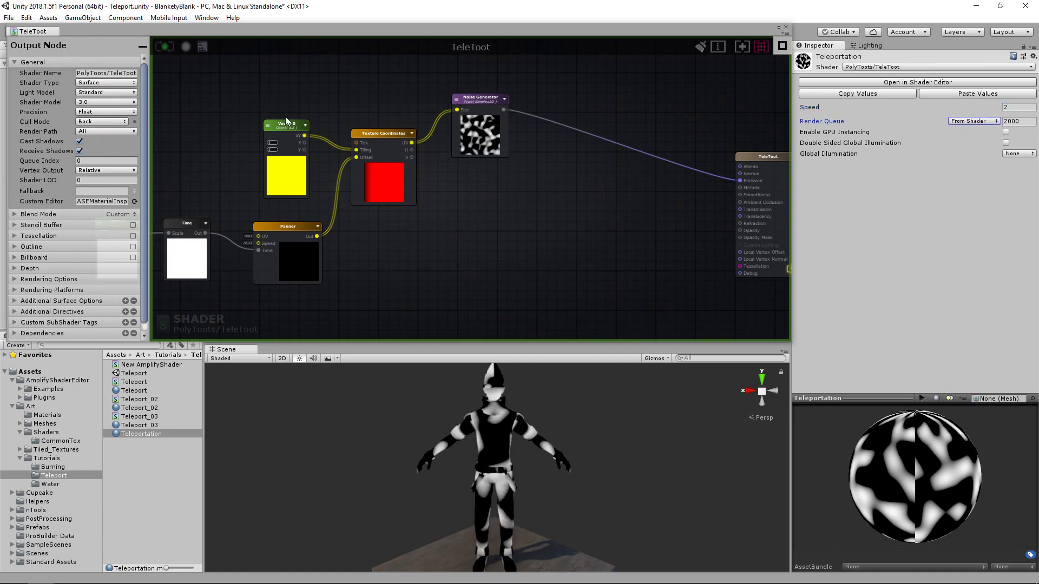
Rename the Vector2 node that feeds the Texture Coordinates Tiling to "Tiling" and set its type to Property.
click(286, 120)
click(100, 79)
text(Tiling)
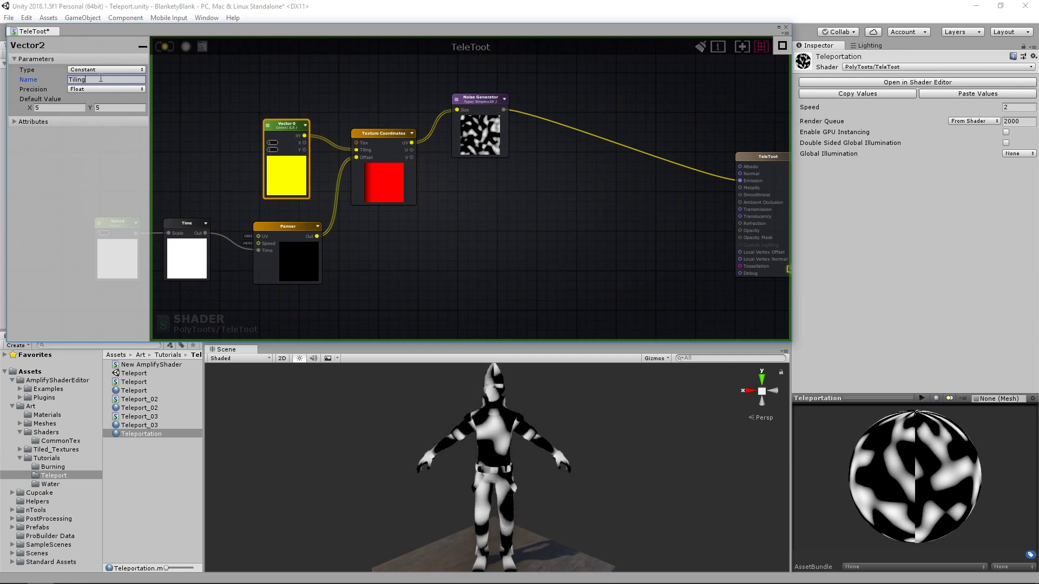
click(106, 69)
click(86, 92)
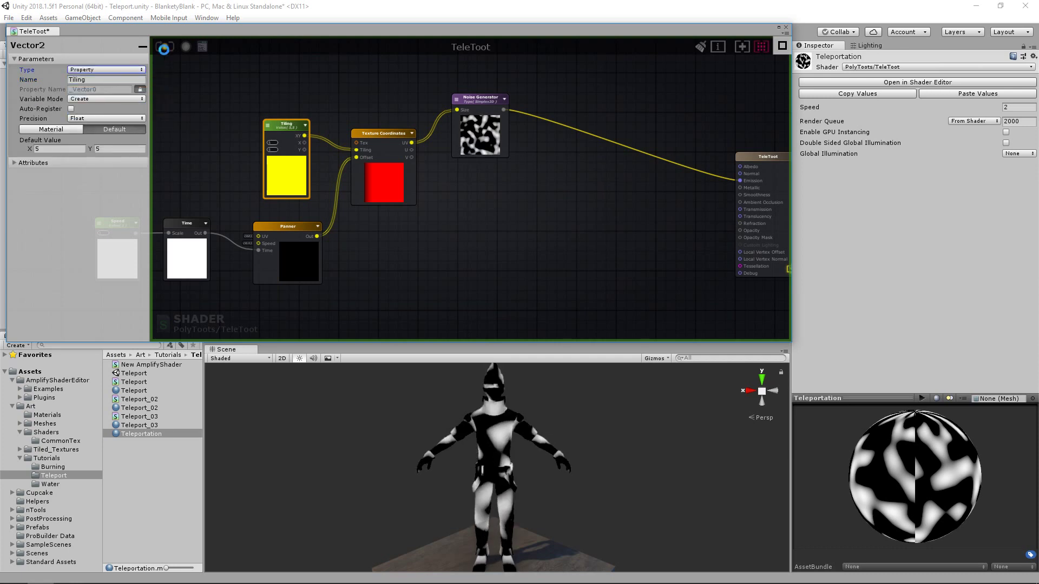
Set the Teleportation material's Tiling to 55 in both X and Y.
click(140, 434)
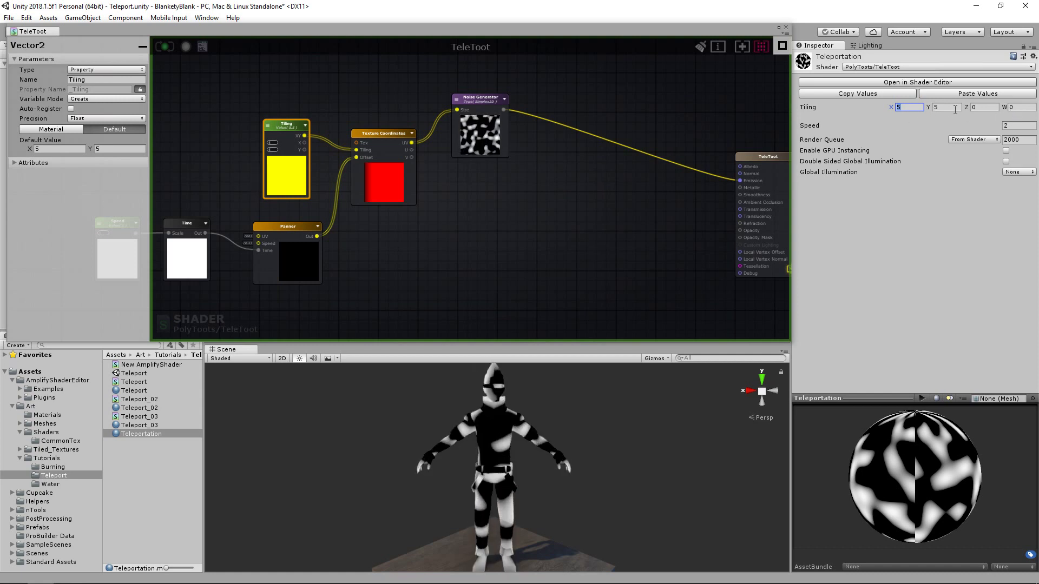
click(915, 107)
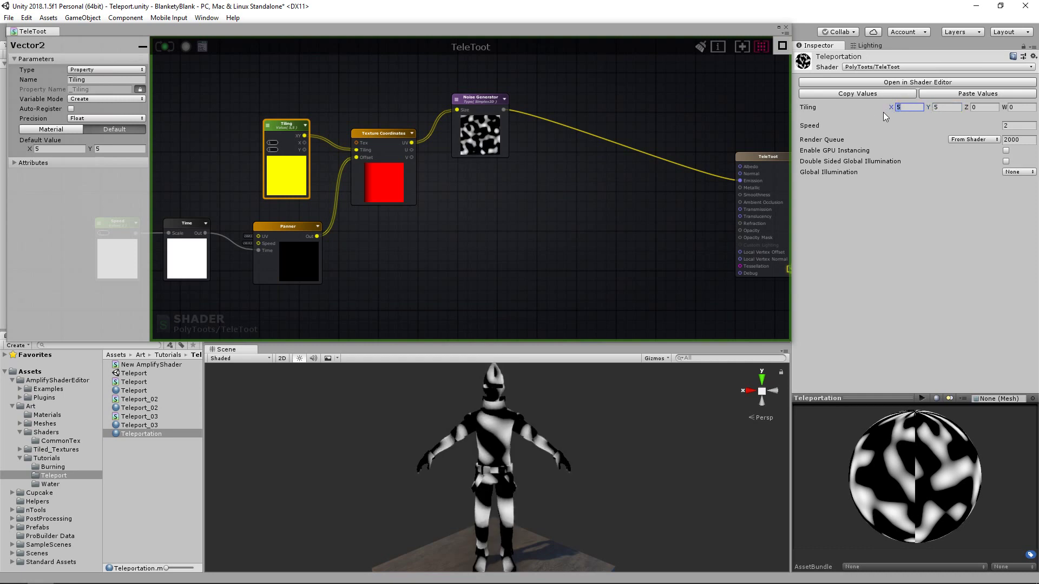
key(Tab)
text(55)
click(914, 109)
key(Tab)
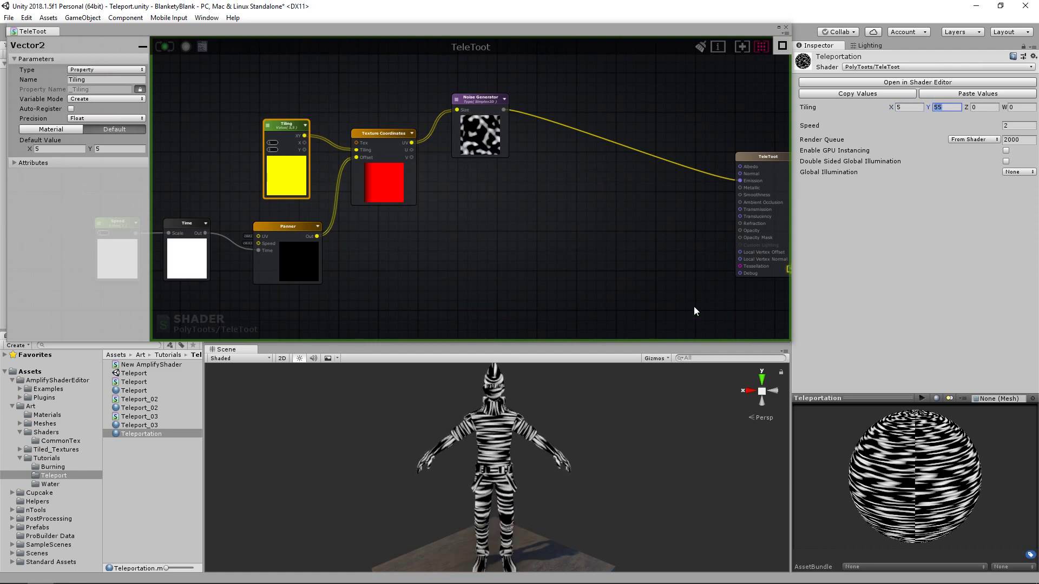
click(909, 107)
text(55)
key(Tab)
Apply the finished glowing teleport material to the character for comparison and reassign the Teleportation material.
alt+right_drag(454, 433, 433, 432)
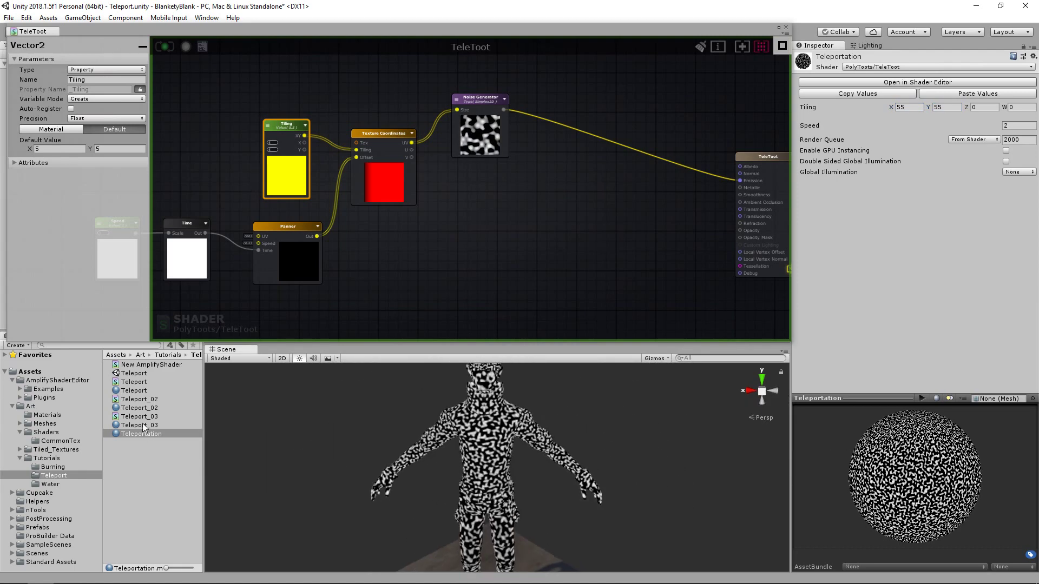
drag(132, 434, 498, 449)
alt+right_drag(489, 452, 479, 472)
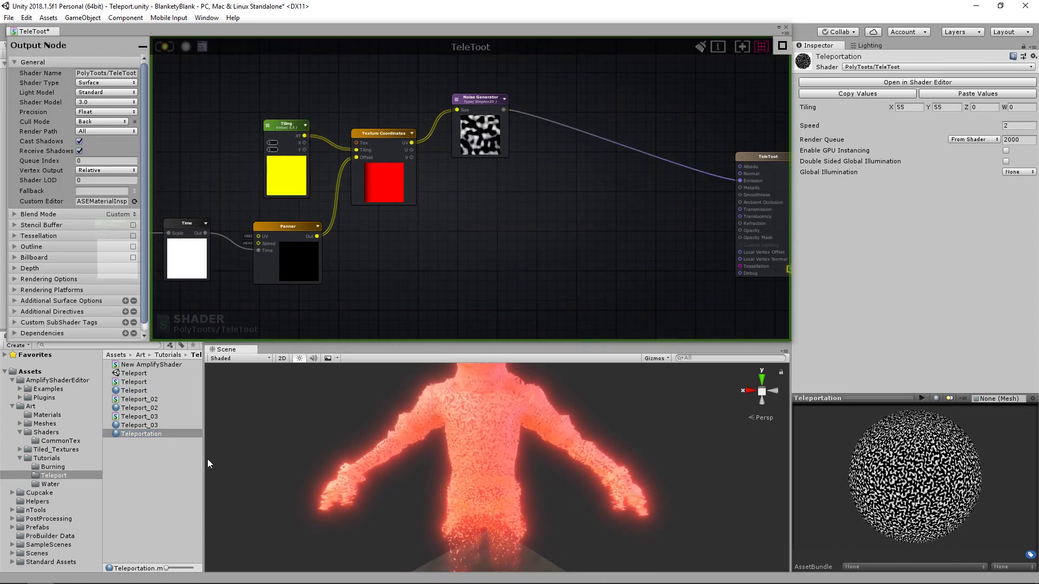
drag(137, 433, 478, 447)
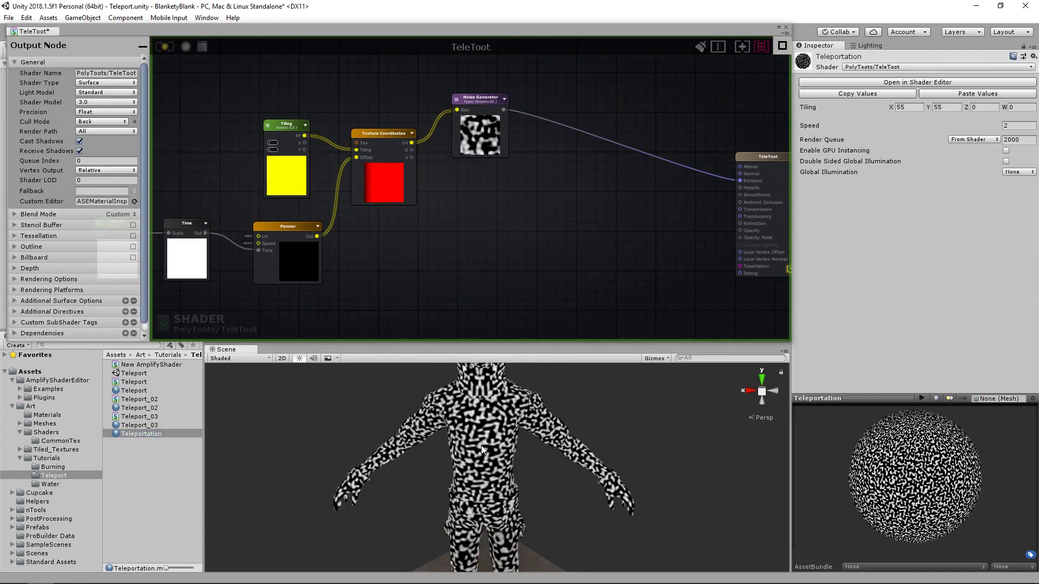
Select the entire noise node network and shift it up and away from the TeleToot output node to make room.
scroll(478, 443, down, 4)
right_drag(476, 223, 515, 213)
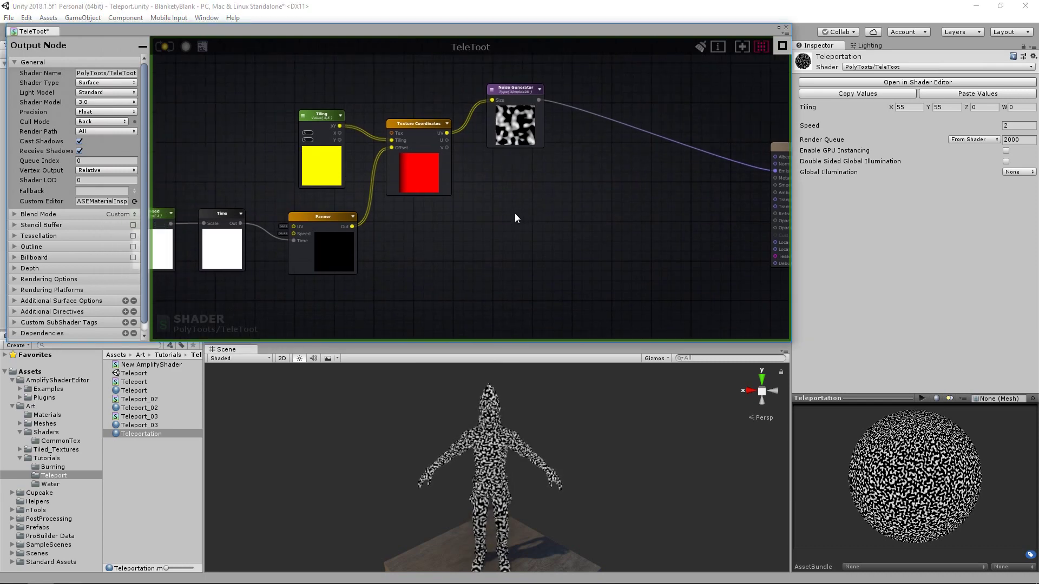
scroll(510, 456, up, 5)
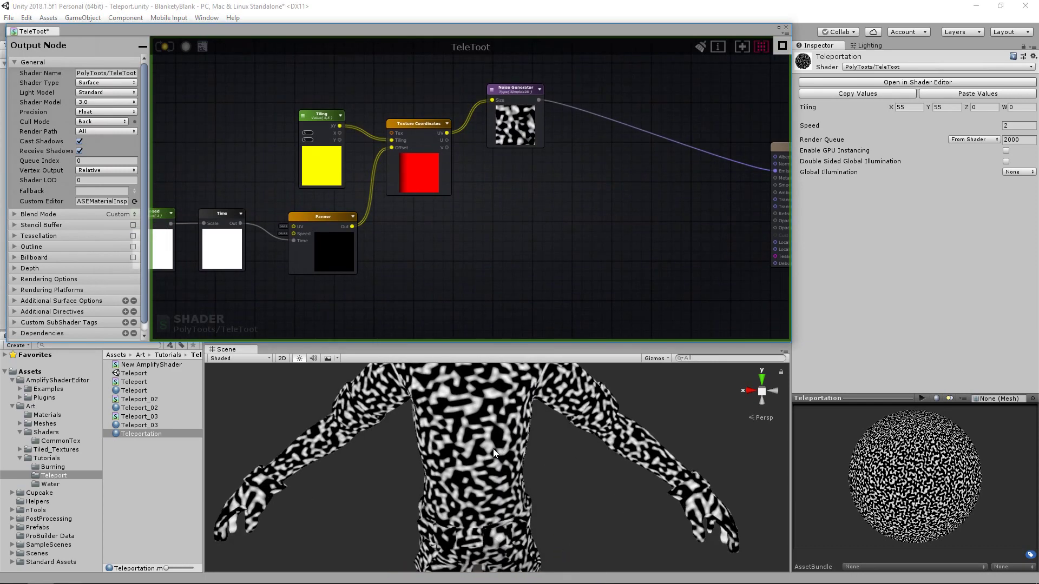
scroll(475, 448, down, 5)
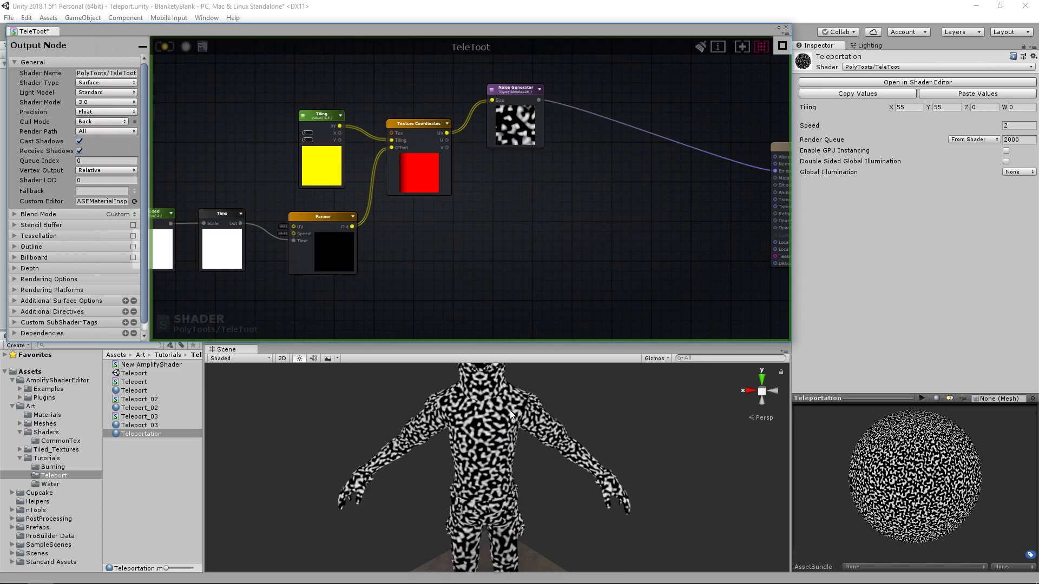
scroll(578, 285, down, 3)
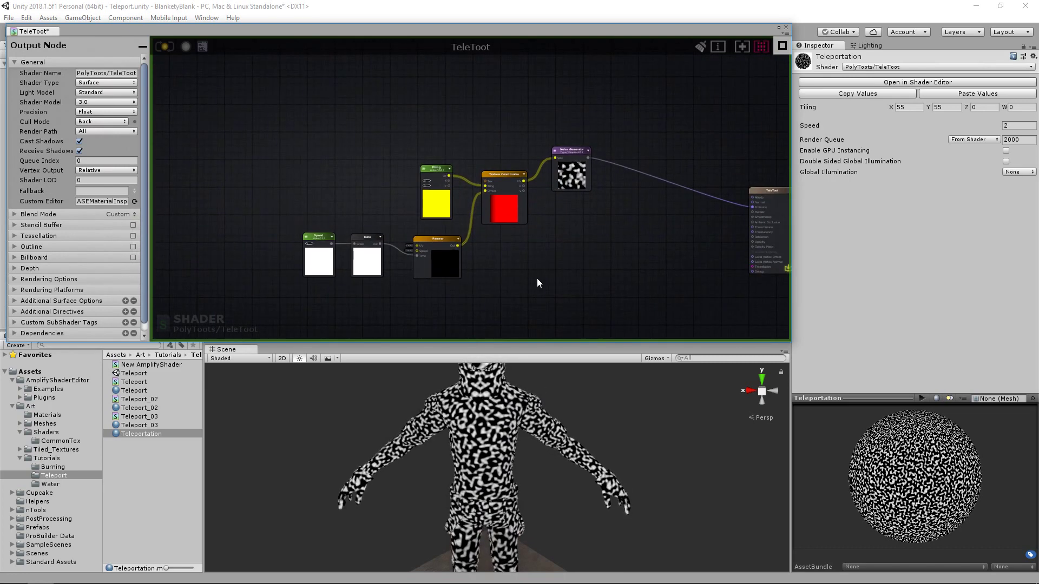
middle_drag(537, 280, 534, 274)
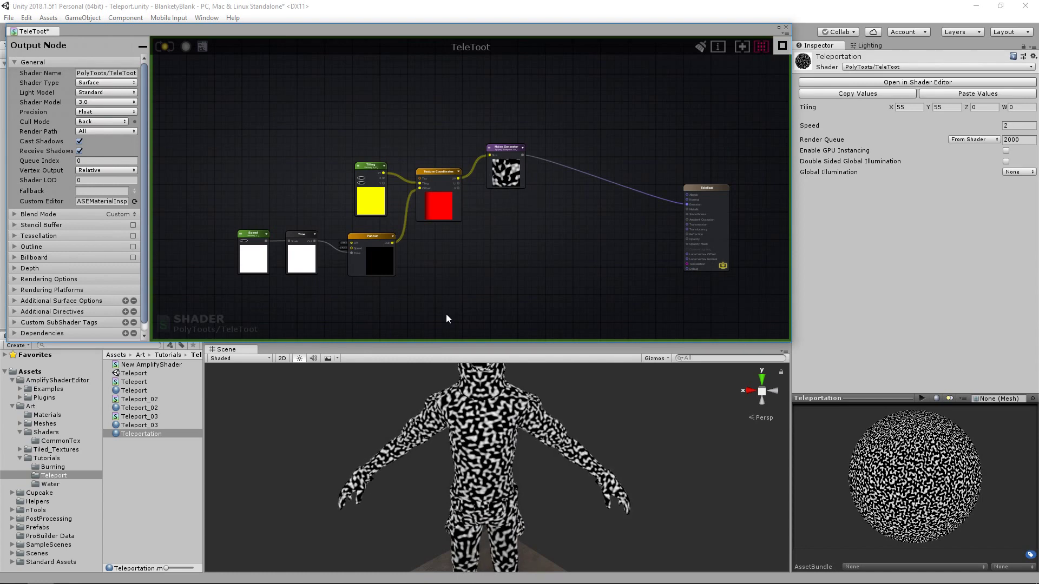
drag(367, 225, 533, 286)
drag(499, 181, 410, 150)
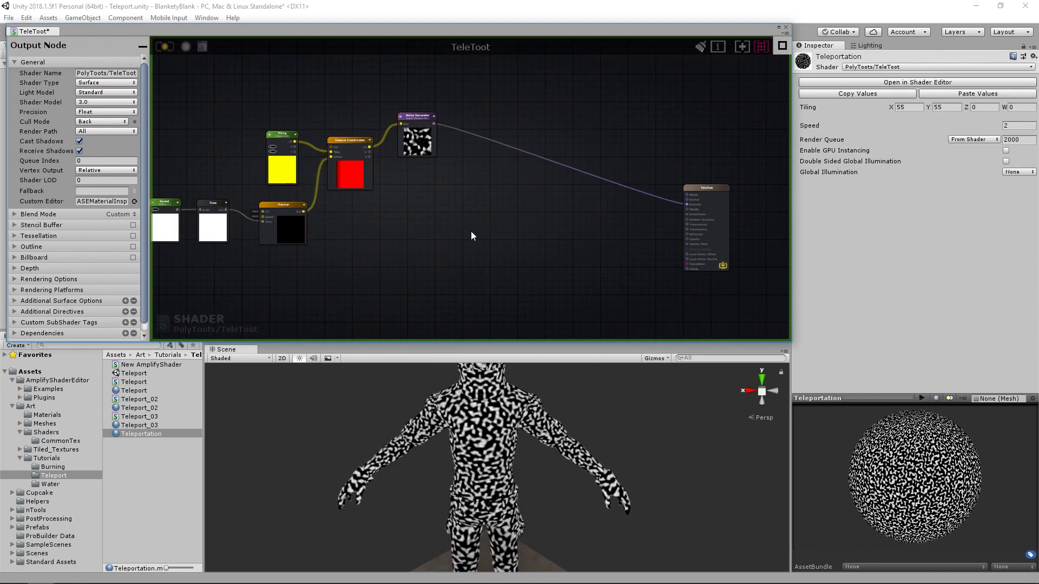
Create an Add node in the space beside the Noise Generator.
scroll(489, 200, up, 3)
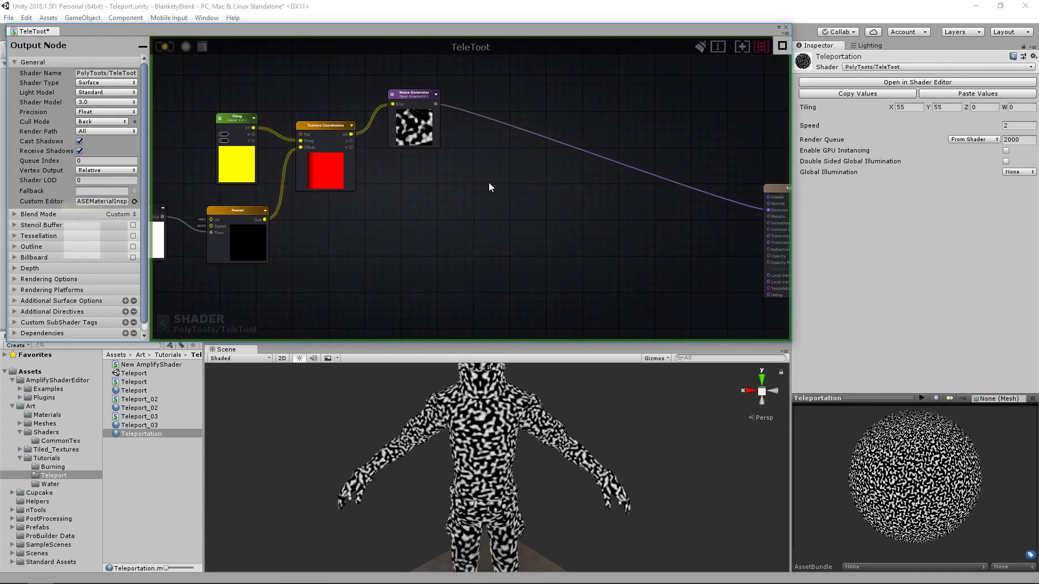
scroll(488, 182, up, 3)
scroll(488, 189, down, 2)
right_click(485, 170)
text(add)
click(515, 200)
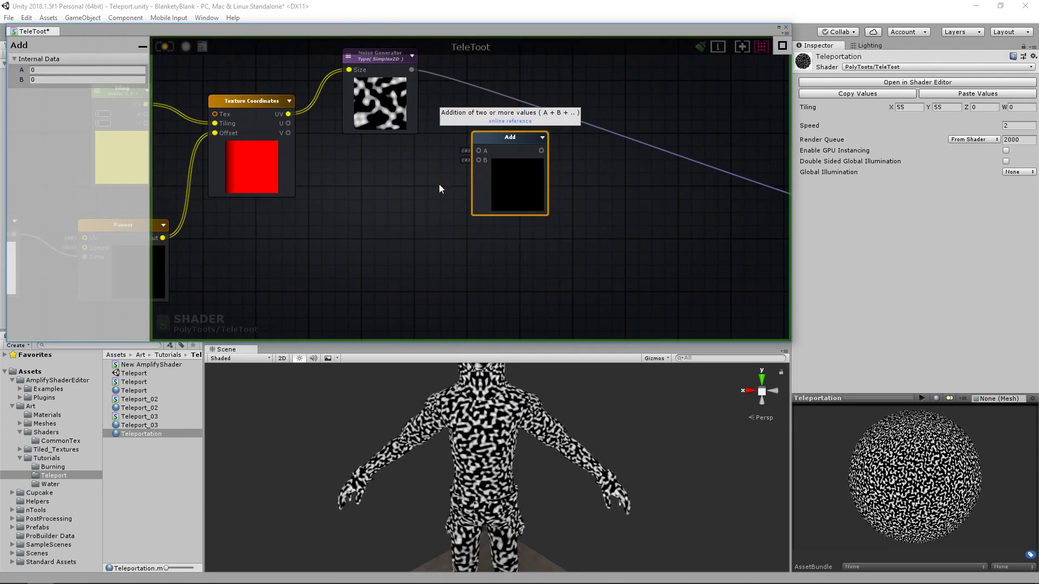
Create a Float node below the Noise Generator, name it "Booster" and set its value to 1.
click(459, 183)
click(402, 184)
drag(417, 187, 391, 171)
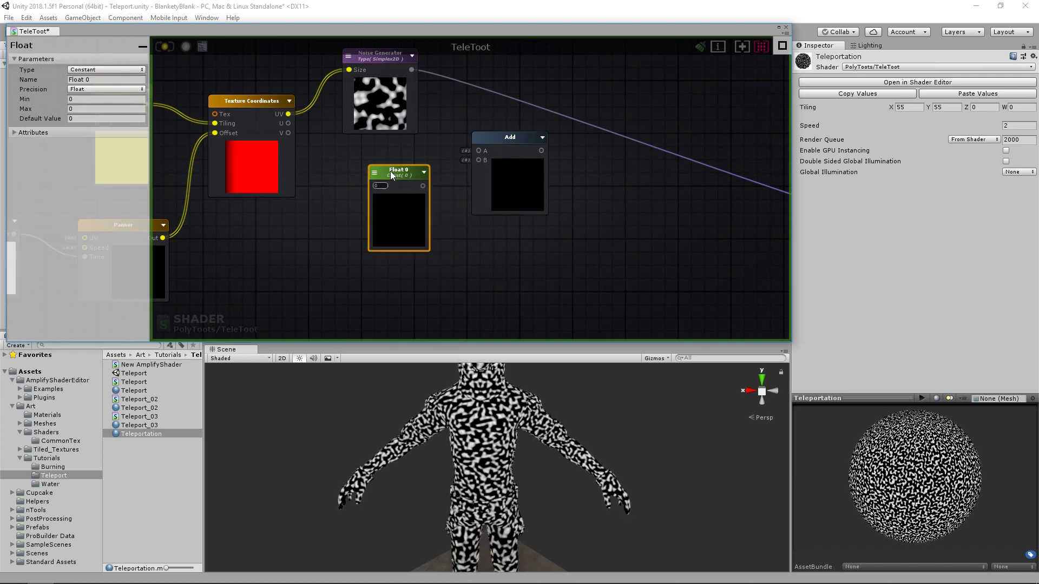
click(106, 80)
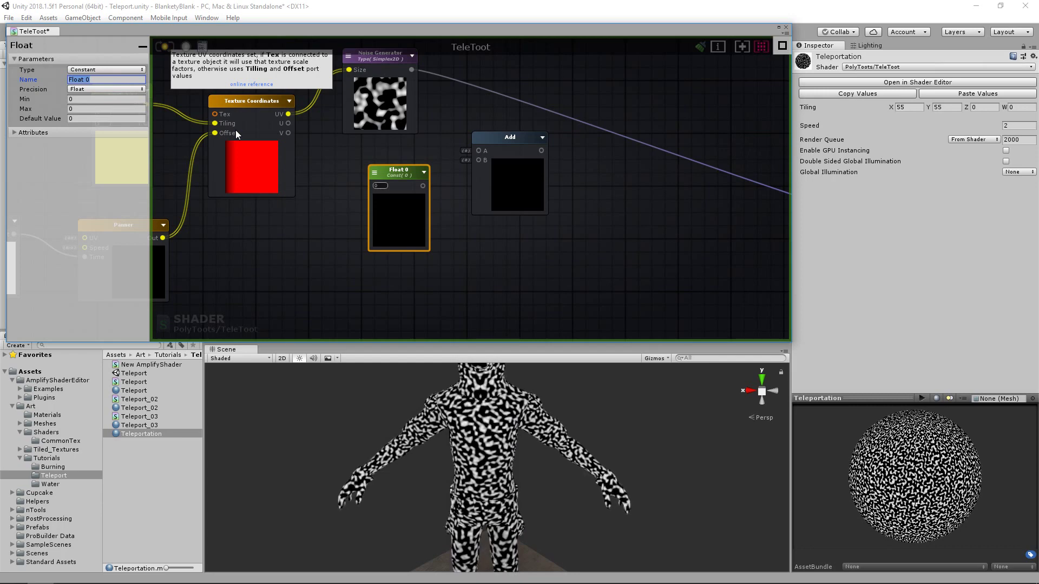
text(Booster)
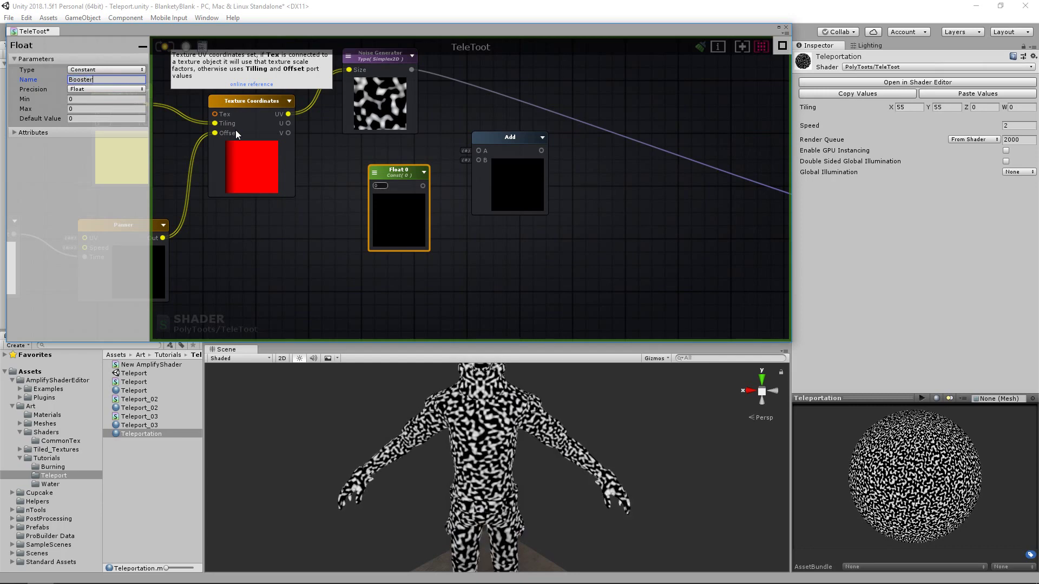
click(380, 185)
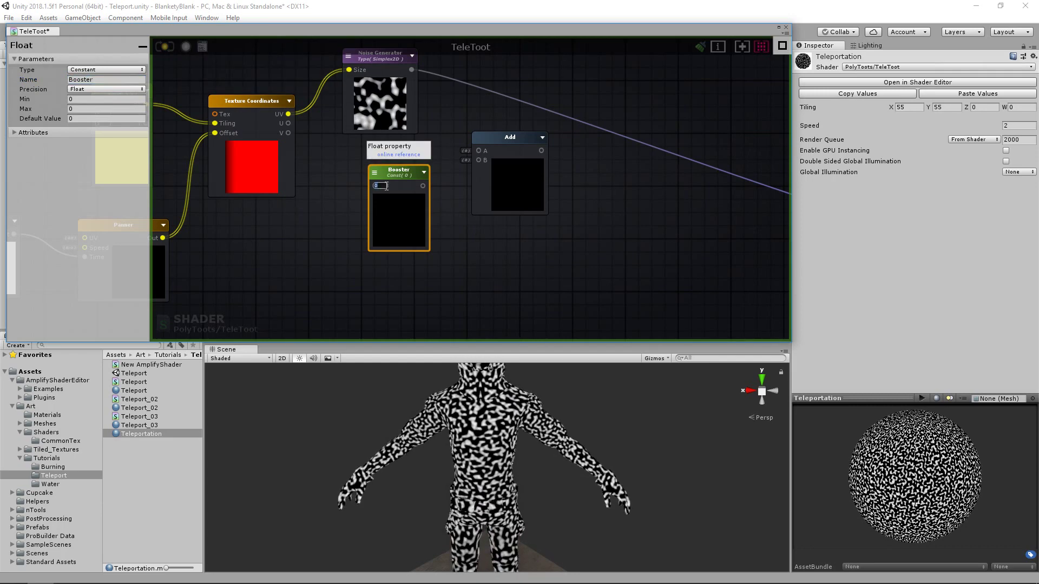
text(1)
Connect the Noise Generator output to Add input A and Booster to input B, and tuck Booster under the Noise Generator.
drag(411, 69, 479, 149)
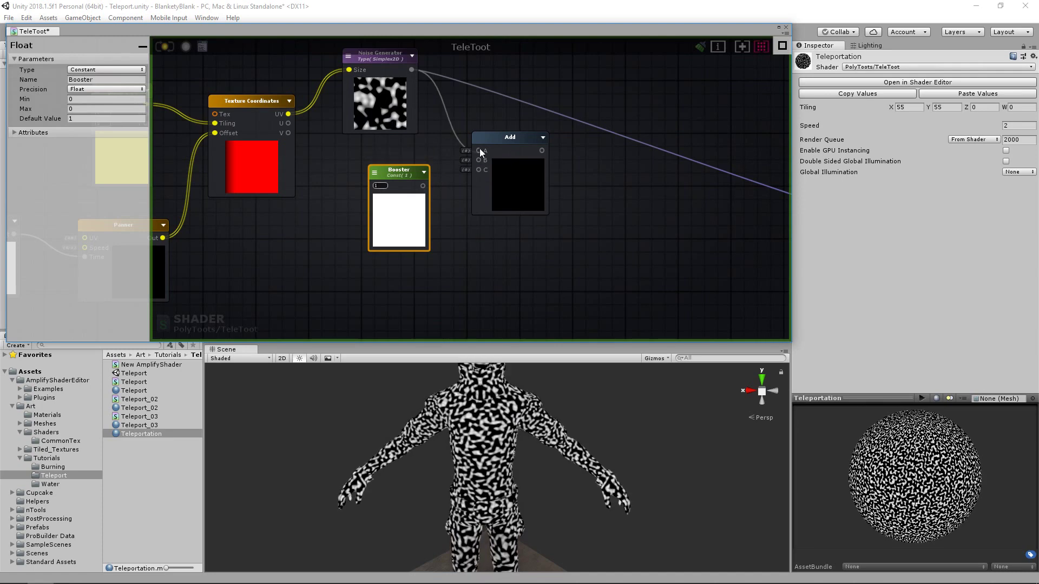
drag(423, 185, 476, 159)
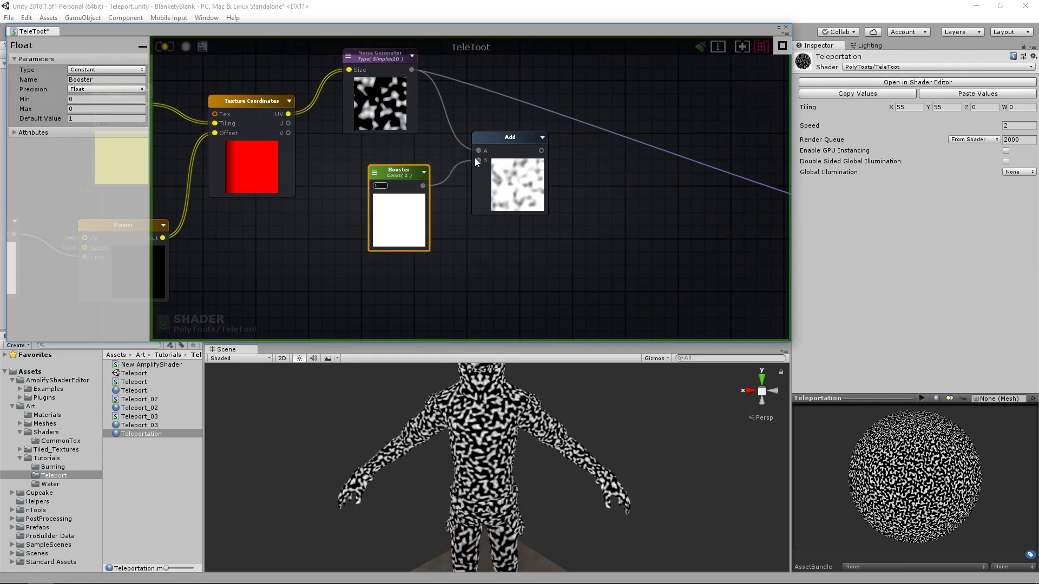
drag(381, 170, 359, 152)
click(496, 165)
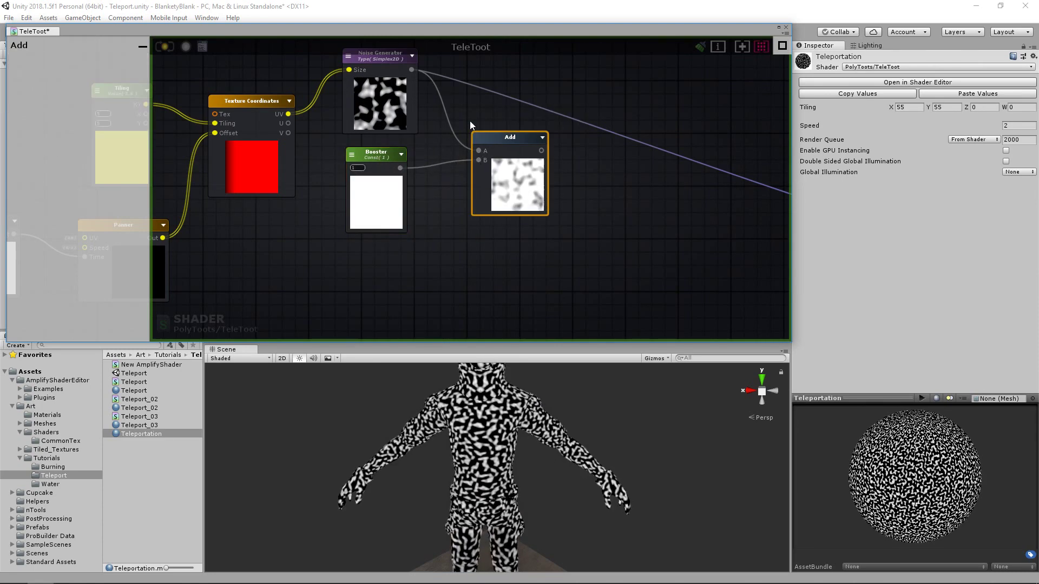
Select all nodes except the output, including Add and Booster, and move them farther from the TeleToot node.
scroll(447, 176, down, 4)
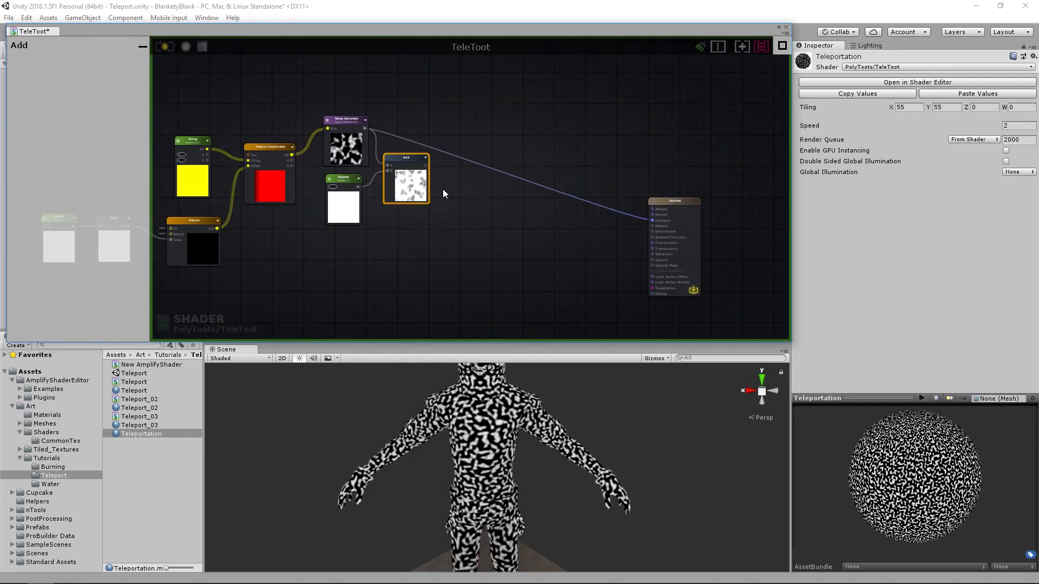
middle_drag(298, 178, 481, 178)
scroll(484, 181, down, 1)
click(515, 239)
drag(615, 281, 410, 140)
key(f)
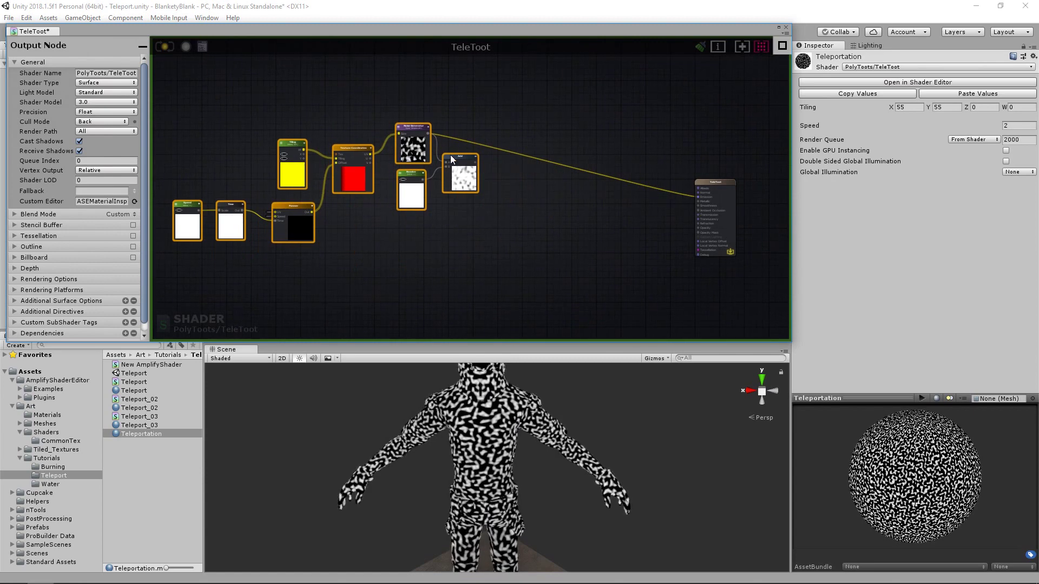
click(505, 144)
scroll(527, 201, up, 3)
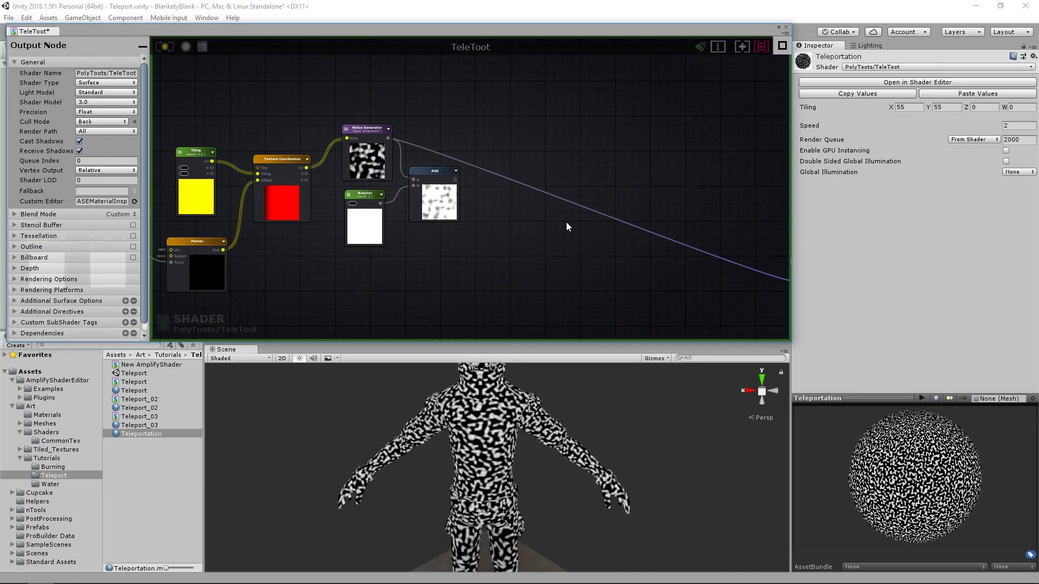
Create a Register Local Var node, connect the Add output to it and place it just beyond the Add node.
middle_drag(567, 222, 541, 218)
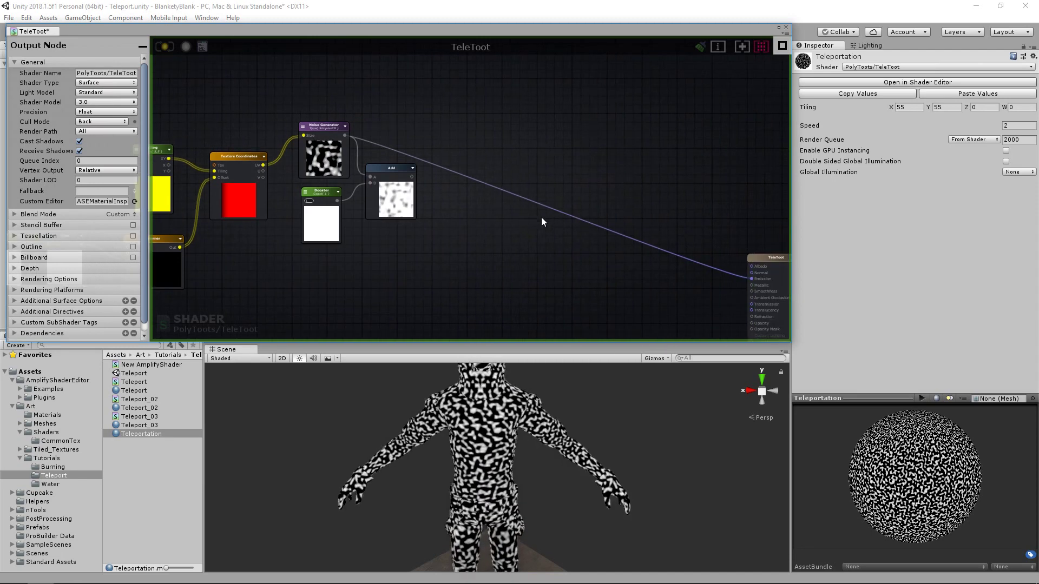
right_click(542, 221)
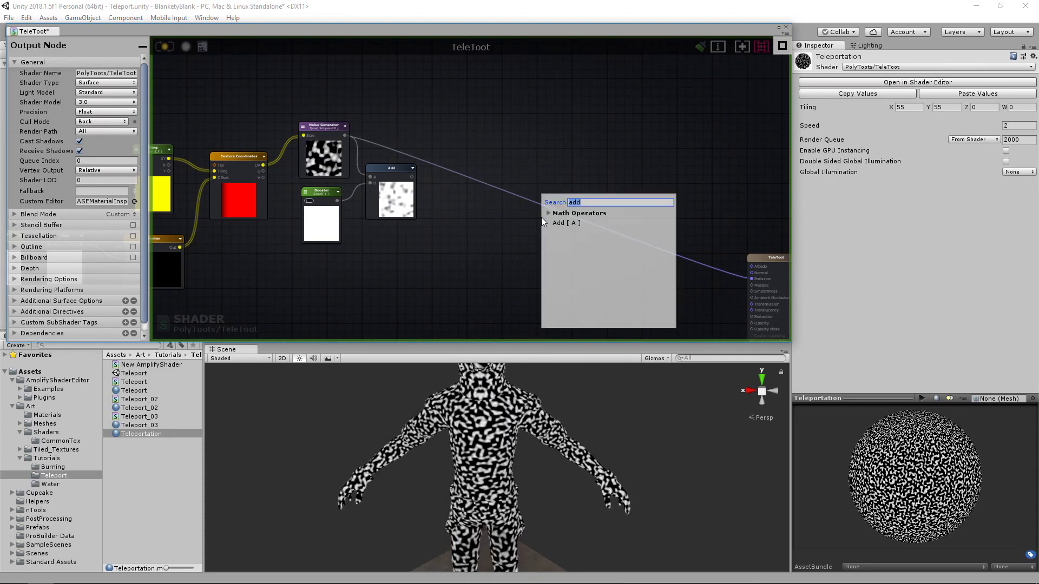
text(regi)
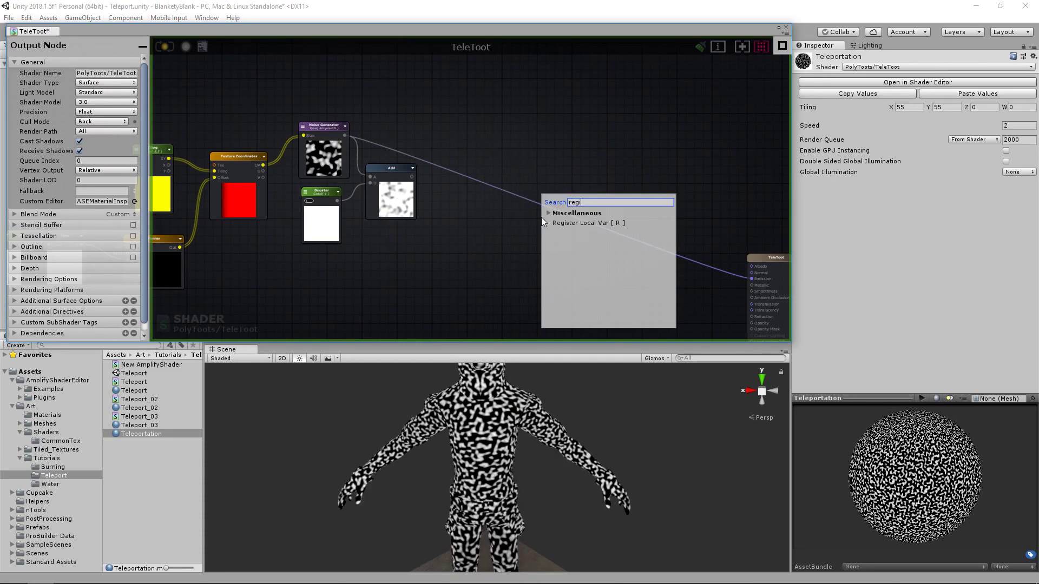
click(589, 222)
drag(560, 222, 463, 141)
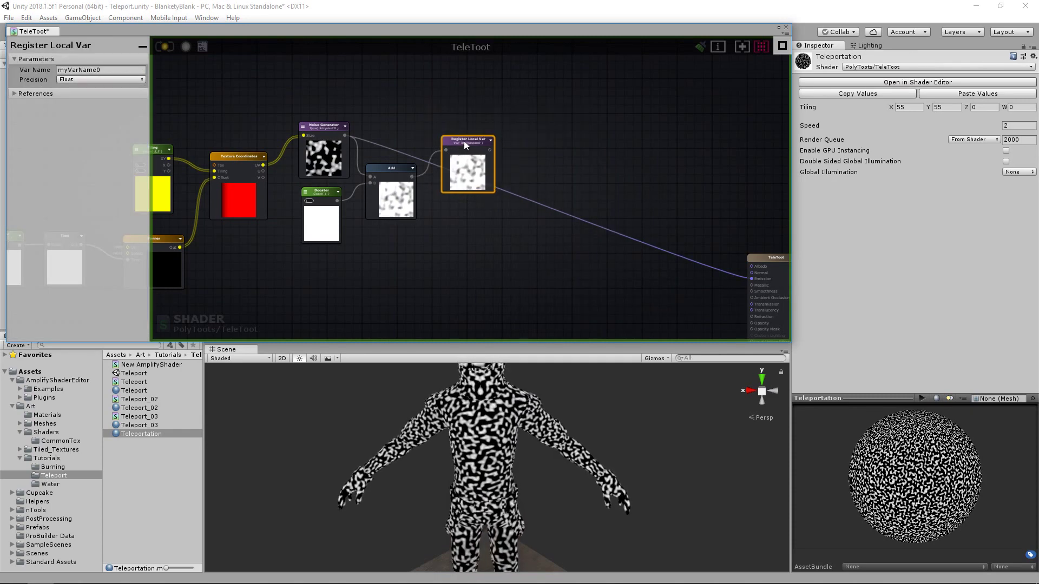
click(559, 246)
key(f)
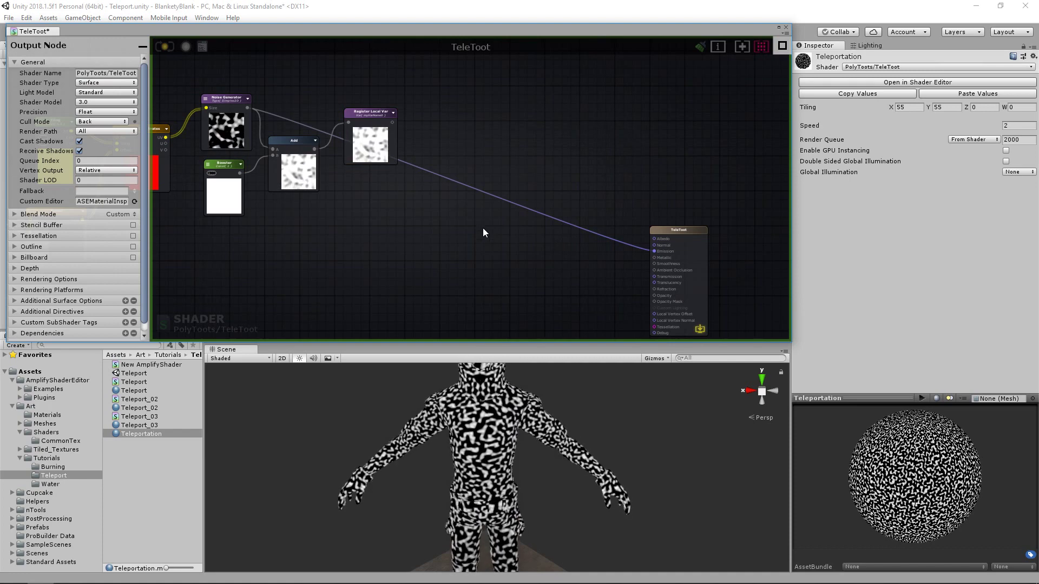
key(r)
click(472, 143)
key(Delete)
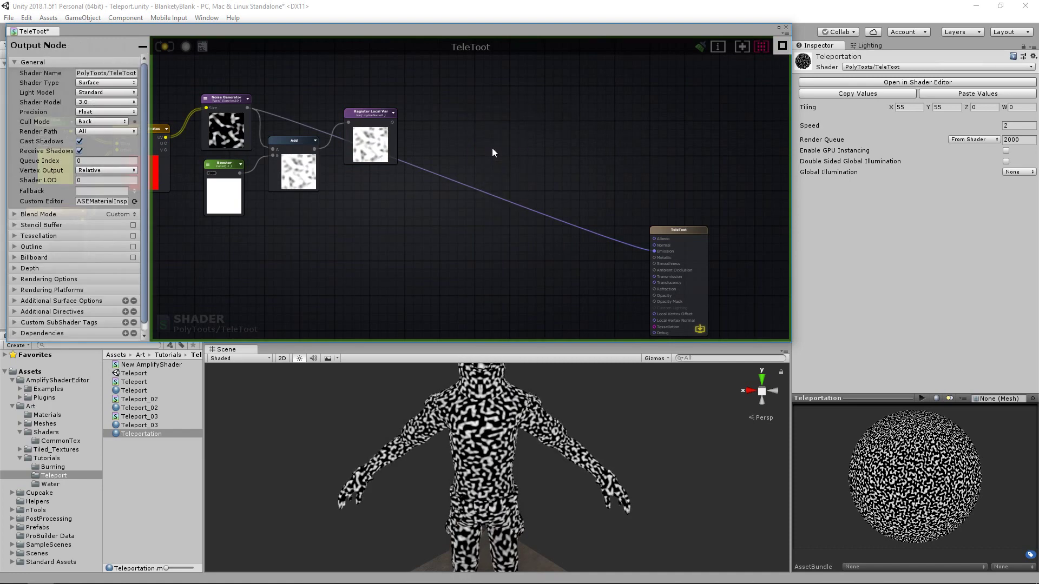
Create a Get Local Var node and place it just before the TeleToot output node.
key(g)
click(527, 180)
drag(546, 183, 551, 217)
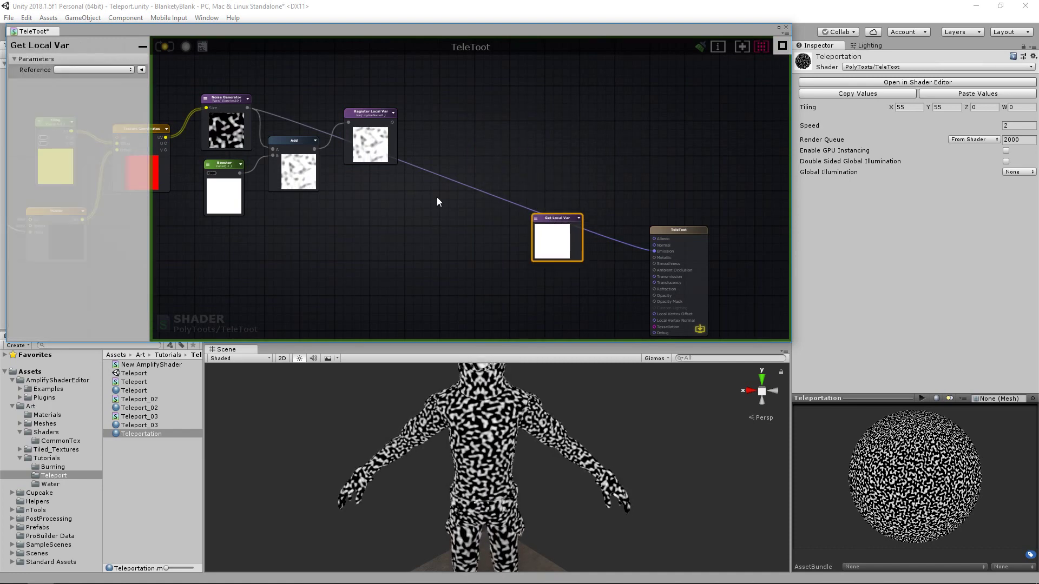
Name the Register Local Var node's variable "Noise".
click(359, 108)
click(14, 69)
text(Noise)
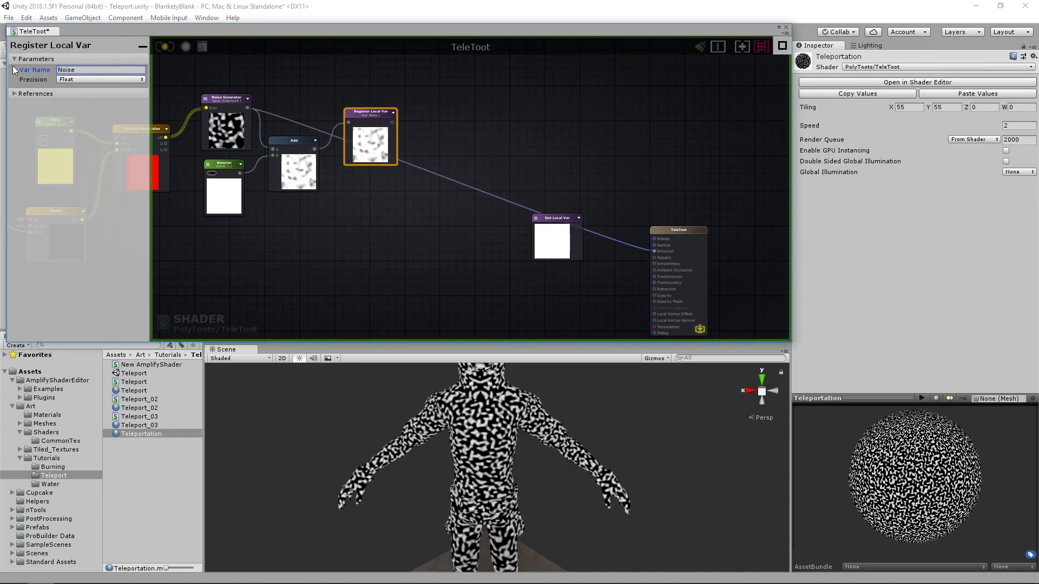
Set the Get Local Var node's reference to Noise and connect its output to TeleToot's Emission input.
click(562, 223)
click(538, 224)
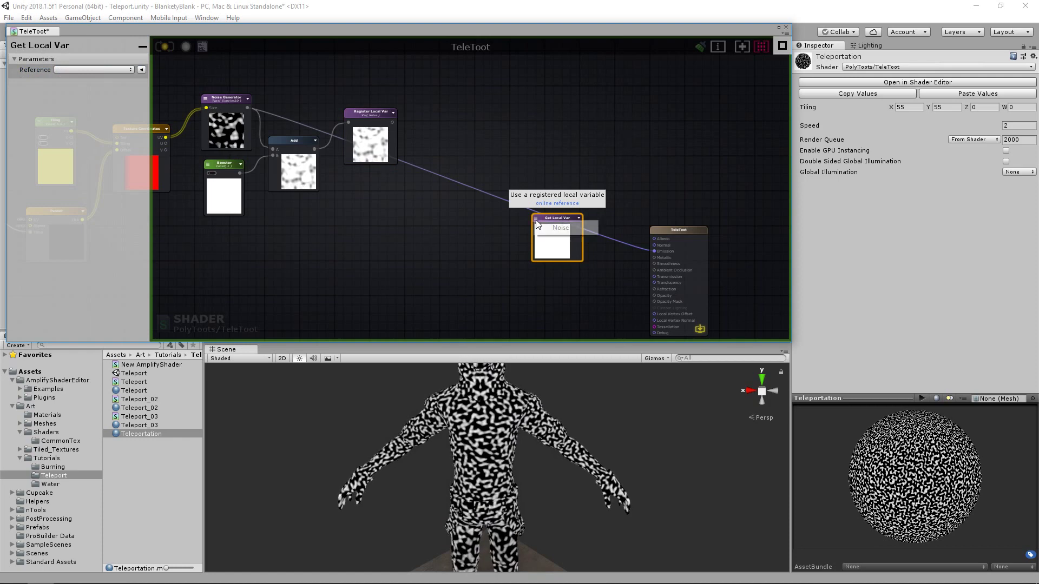
click(560, 228)
drag(577, 227, 666, 254)
Select the whole noise node chain, from Speed to Register Local Var, and move it farther from the output node.
scroll(592, 249, down, 3)
middle_drag(342, 192, 614, 221)
click(614, 222)
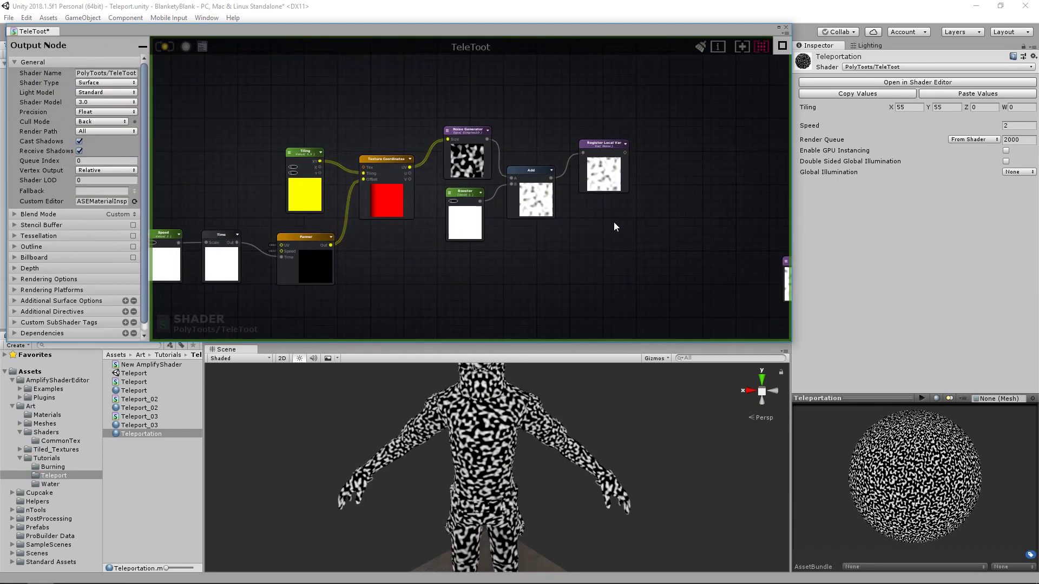
scroll(615, 223, down, 2)
drag(660, 122, 265, 292)
drag(623, 181, 554, 162)
scroll(508, 176, up, 3)
scroll(507, 177, up, 1)
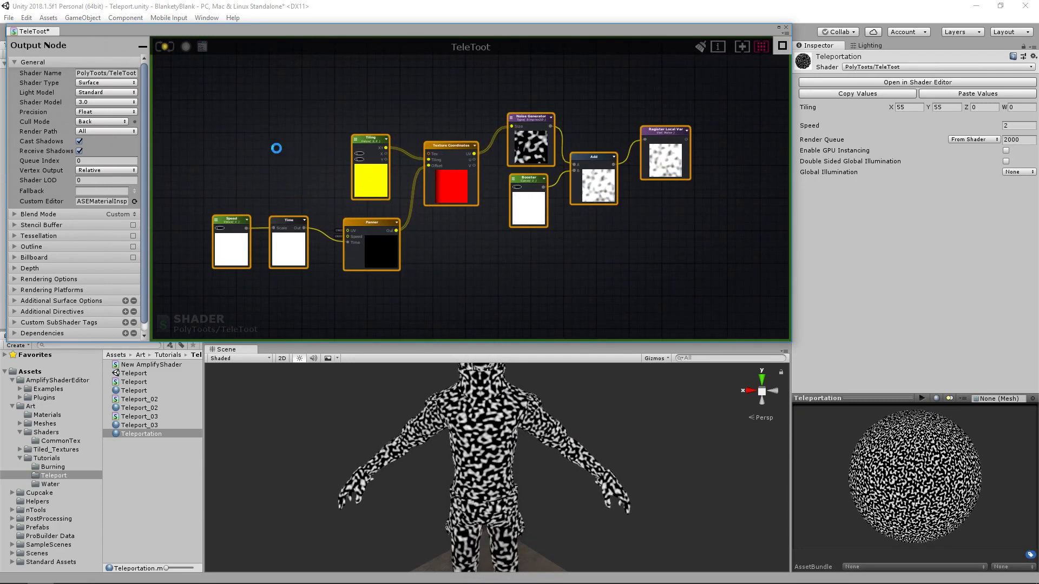
Set the Teleportation material's Speed to 10 and inspect the panning noise on the Ethan character.
alt+right_drag(529, 446, 481, 425)
alt+middle_drag(481, 425, 458, 401)
alt+drag(458, 402, 479, 416)
mouse_move(479, 417)
alt+right_down()
mouse_move(679, 448)
mouse_move(534, 448)
mouse_move(476, 435)
alt+right_up()
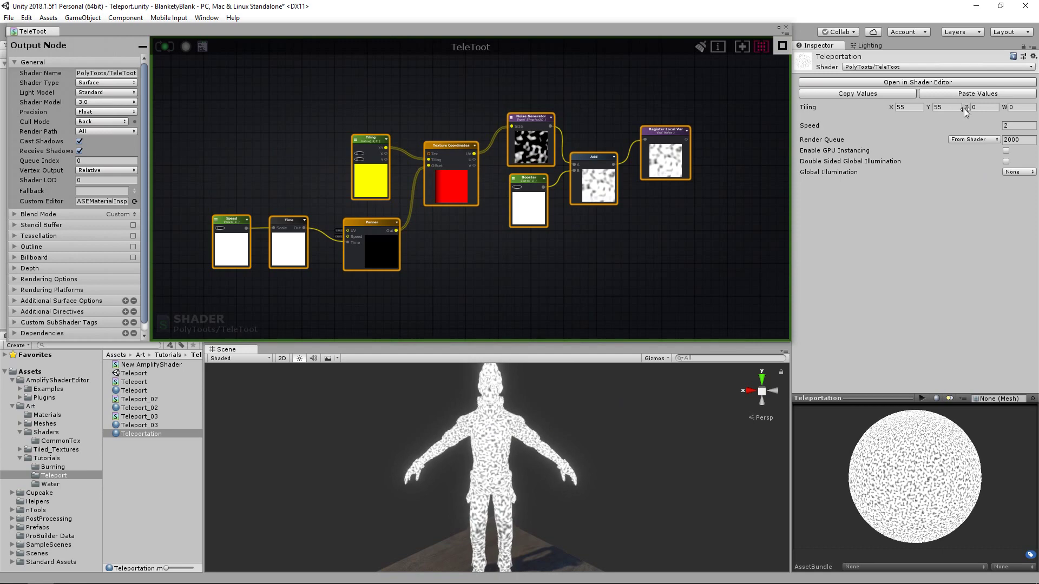
click(1027, 126)
text(10)
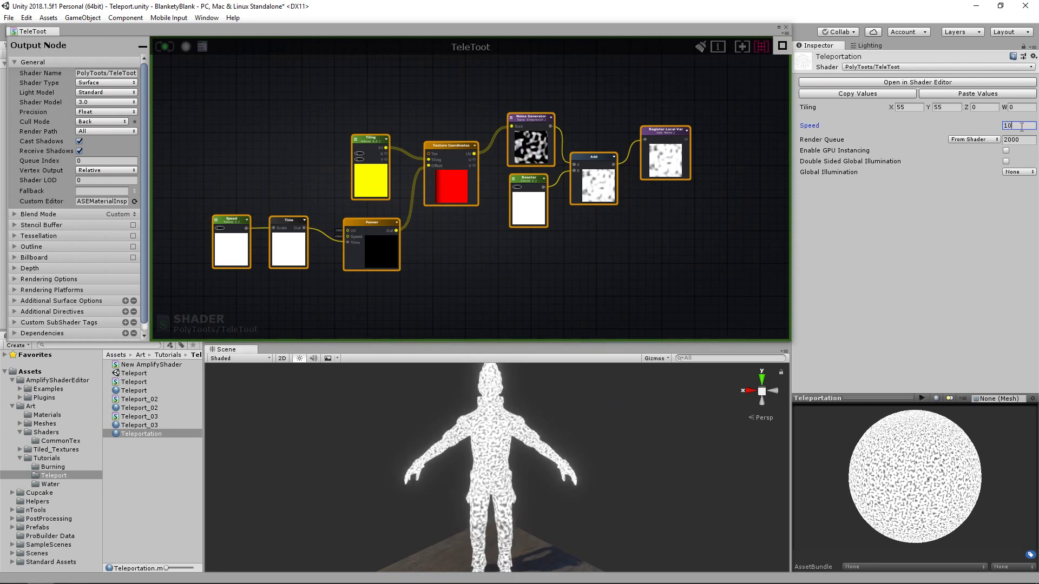
alt+drag(481, 485, 451, 464)
scroll(452, 464, down, 6)
Select all the noise nodes and group them in a comment frame titled "Noise".
click(576, 244)
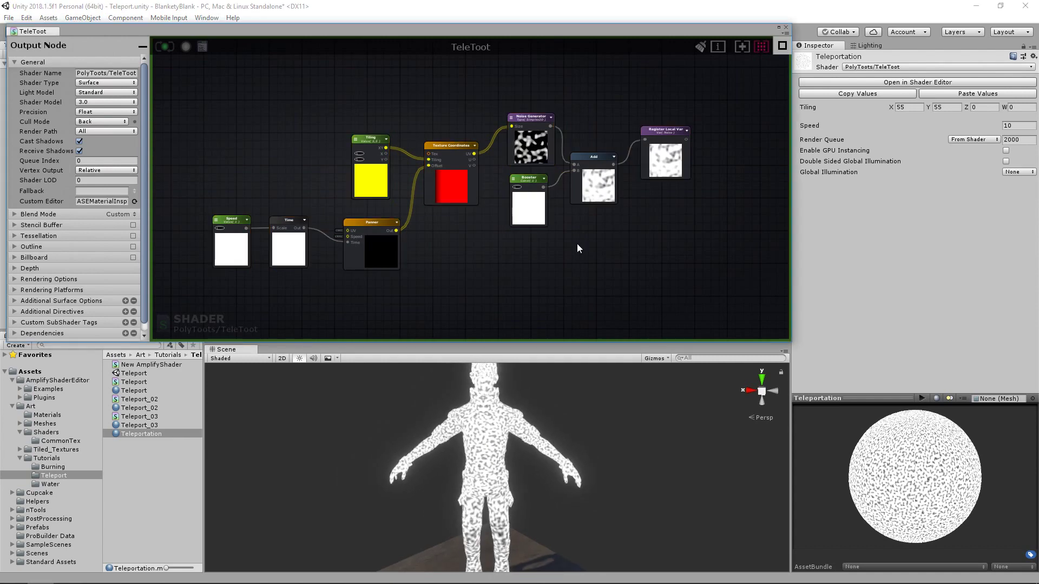
middle_drag(573, 244, 561, 246)
drag(682, 85, 194, 304)
key(f)
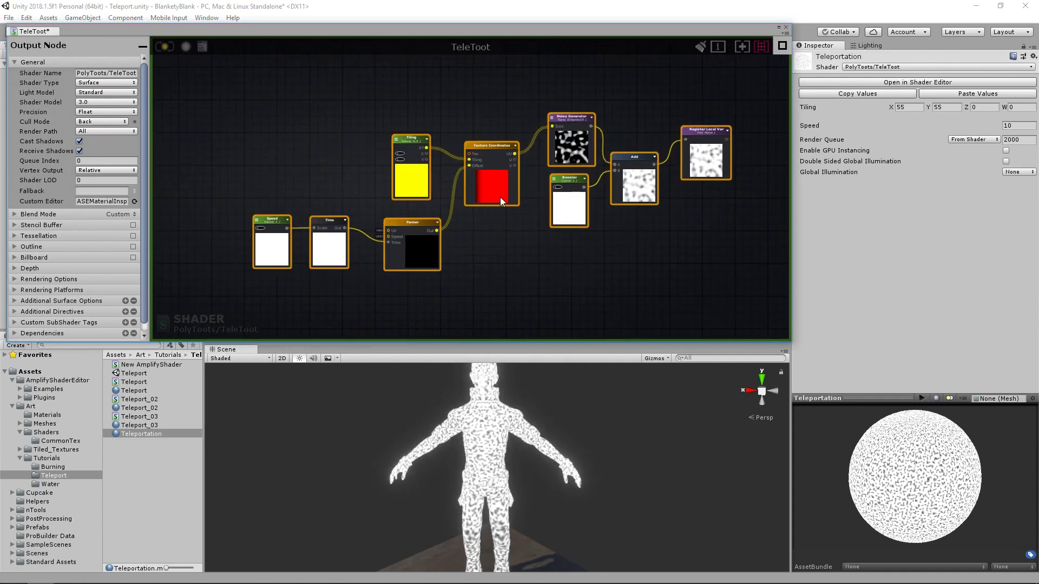
key(c)
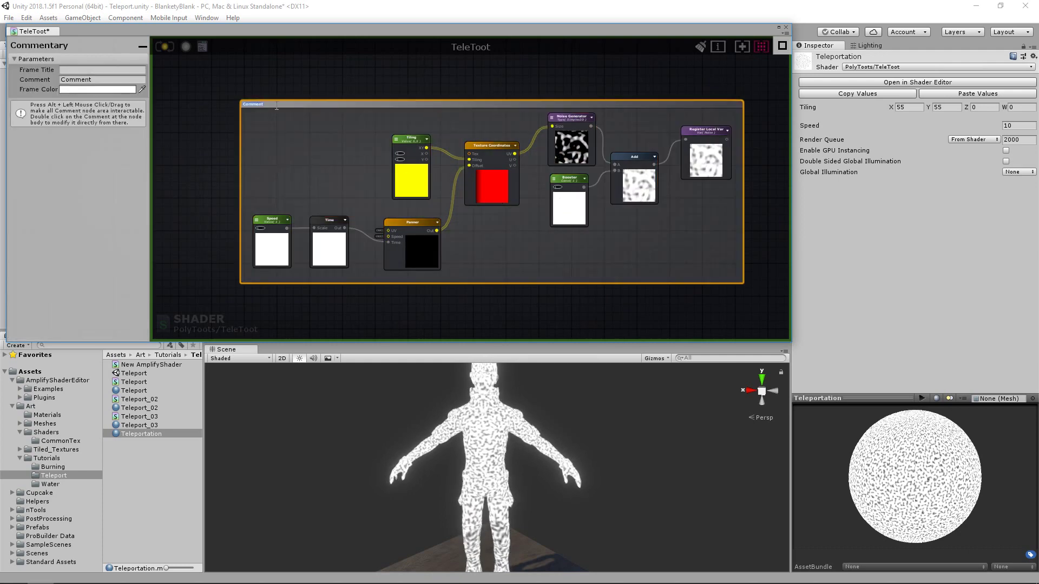
click(73, 70)
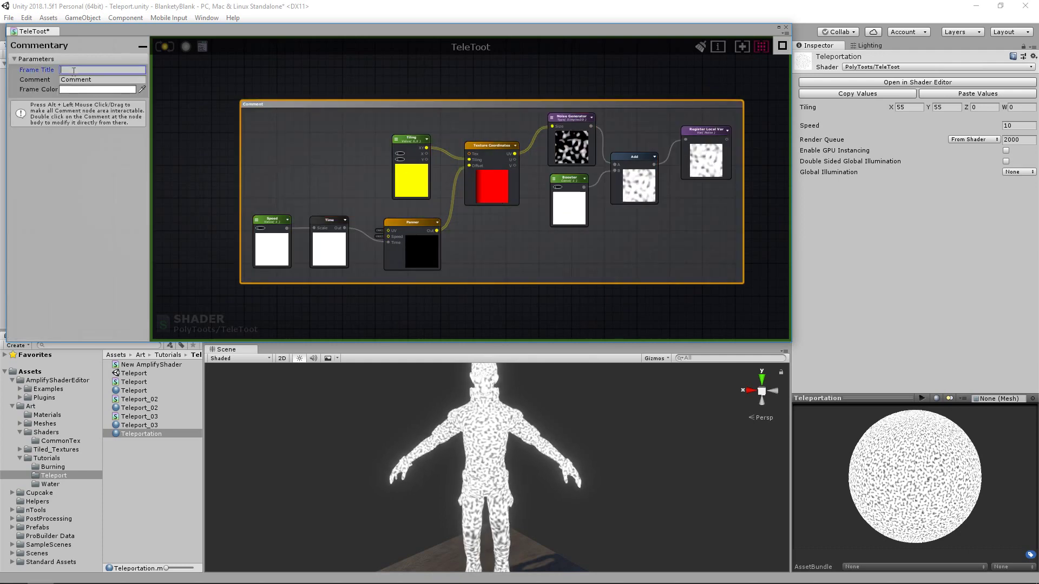
text(Noise)
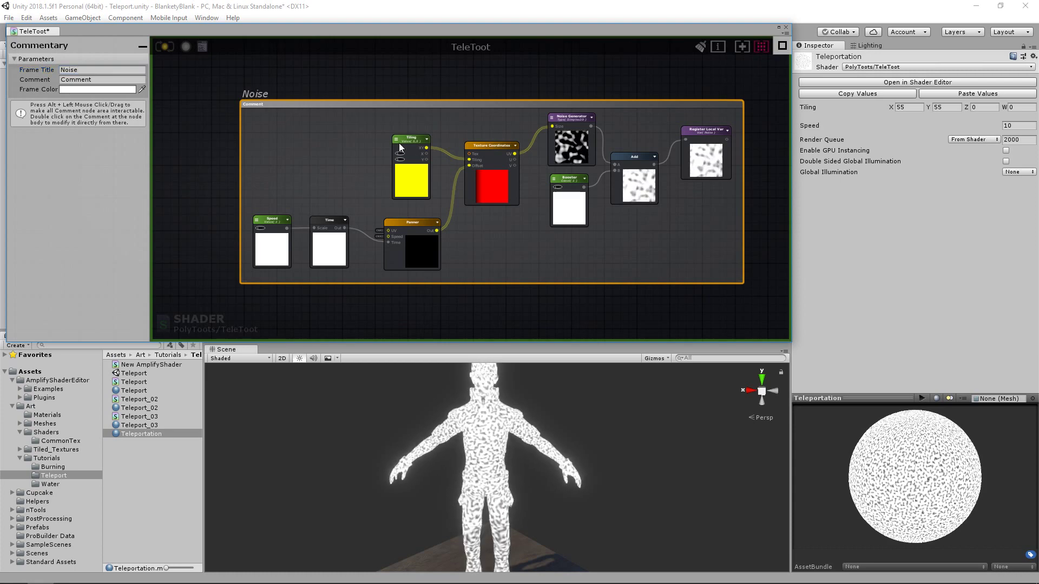
Move the Noise comment group farther away from the Get Local Var and TeleToot nodes.
scroll(341, 143, down, 2)
scroll(311, 154, down, 1)
drag(224, 89, 641, 259)
click(572, 271)
key(f)
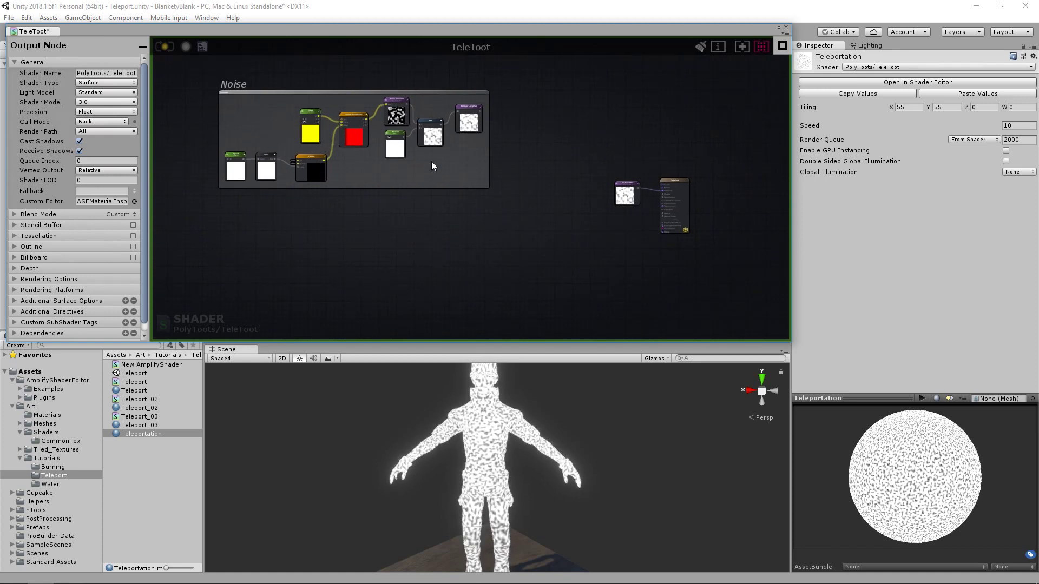
middle_drag(460, 175, 526, 199)
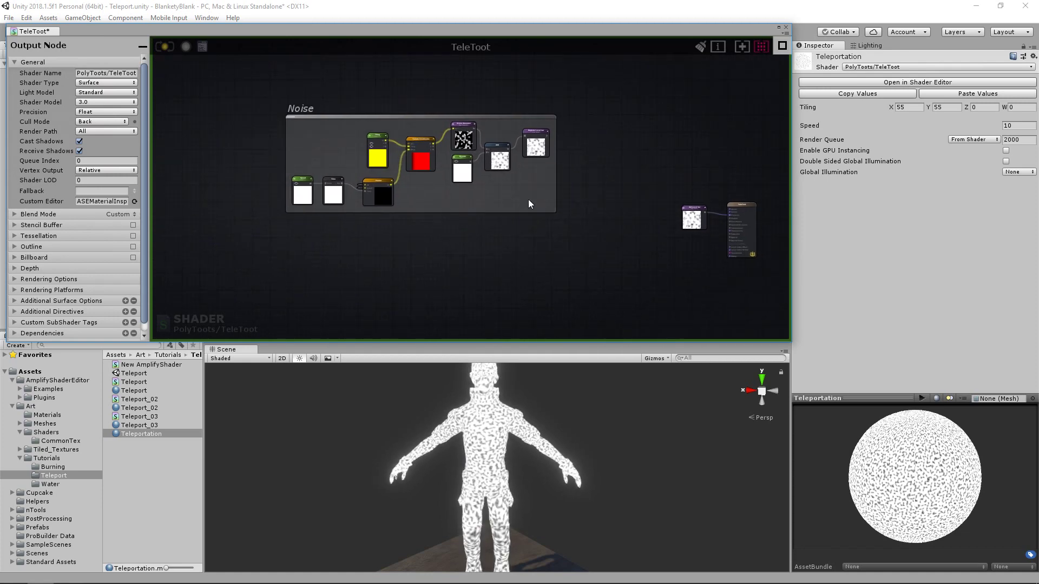
drag(534, 200, 432, 173)
click(468, 205)
middle_drag(604, 238, 579, 218)
scroll(590, 200, up, 2)
middle_drag(359, 220, 518, 221)
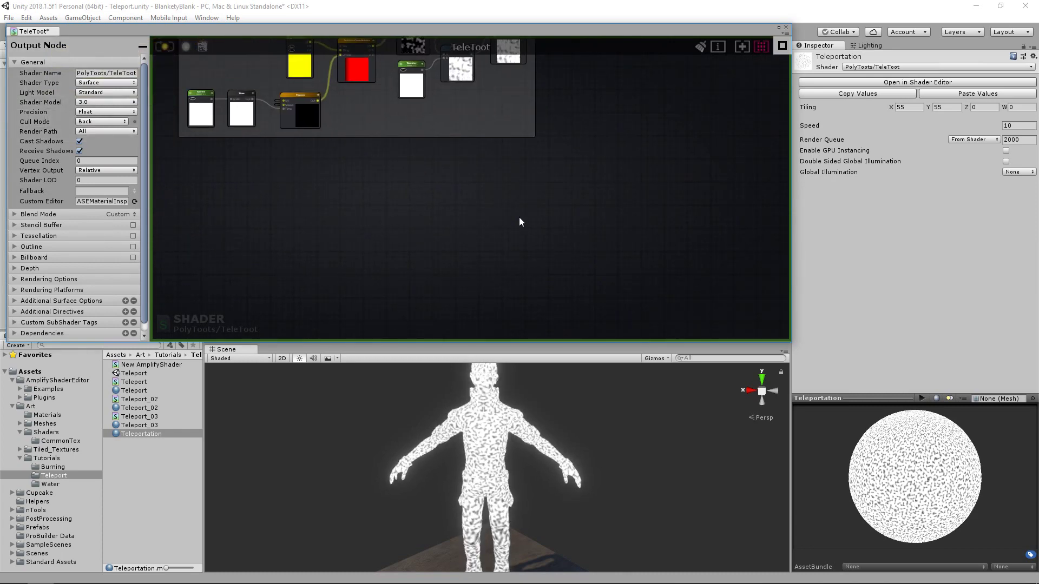
Apply the Teleport_03 material to the Ethan character in the scene.
click(144, 432)
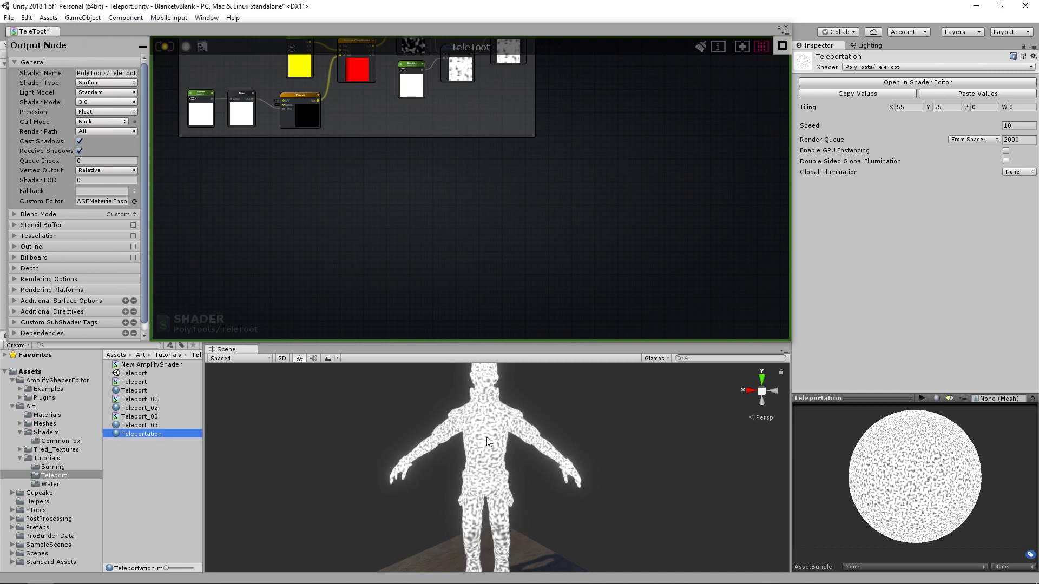
click(146, 465)
drag(131, 427, 483, 437)
click(483, 437)
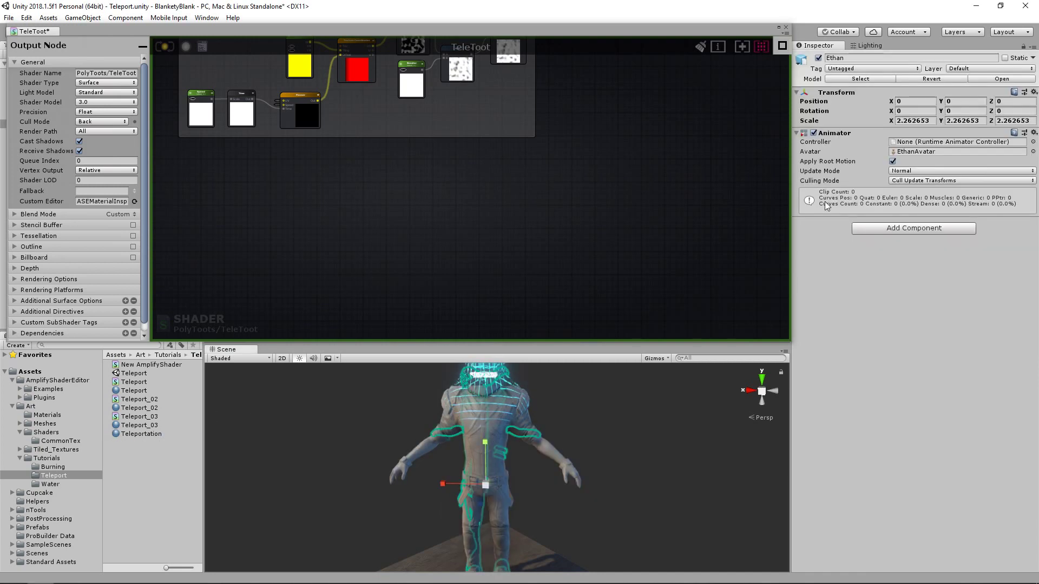
Set the Teleport_03 material's Offset Strength to 0.1 and its Slice to -0.8.
click(120, 426)
mouse_move(913, 274)
mouse_down()
mouse_move(934, 274)
mouse_move(920, 275)
mouse_up()
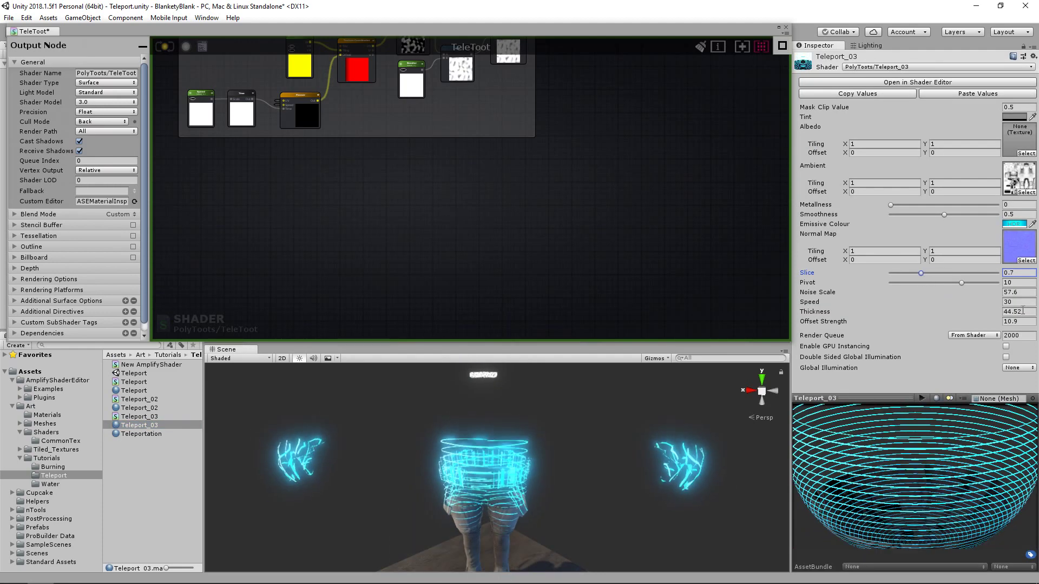
click(1009, 323)
key(BackSpace)
text(0.1)
key(Tab)
mouse_move(918, 272)
mouse_down()
mouse_move(934, 278)
mouse_move(912, 284)
mouse_up()
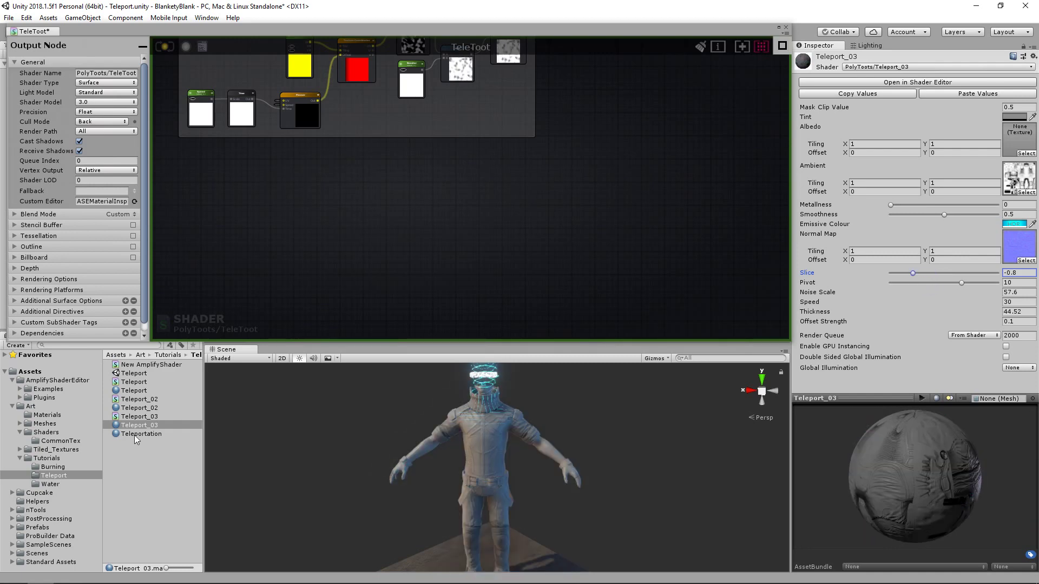
Reapply the Teleportation material to the Ethan character and return to the empty graph area below the Noise group.
drag(136, 435, 493, 449)
click(440, 169)
middle_drag(398, 241, 497, 215)
scroll(392, 187, up, 2)
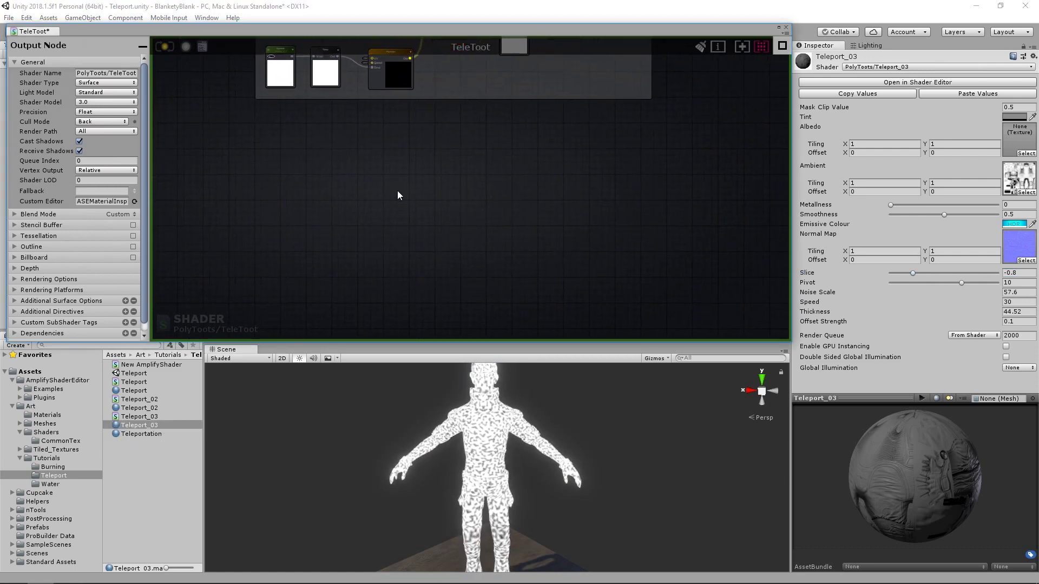
Create a Vertex Position node in the empty graph area below the Noise group.
right_click(397, 199)
text(vertex)
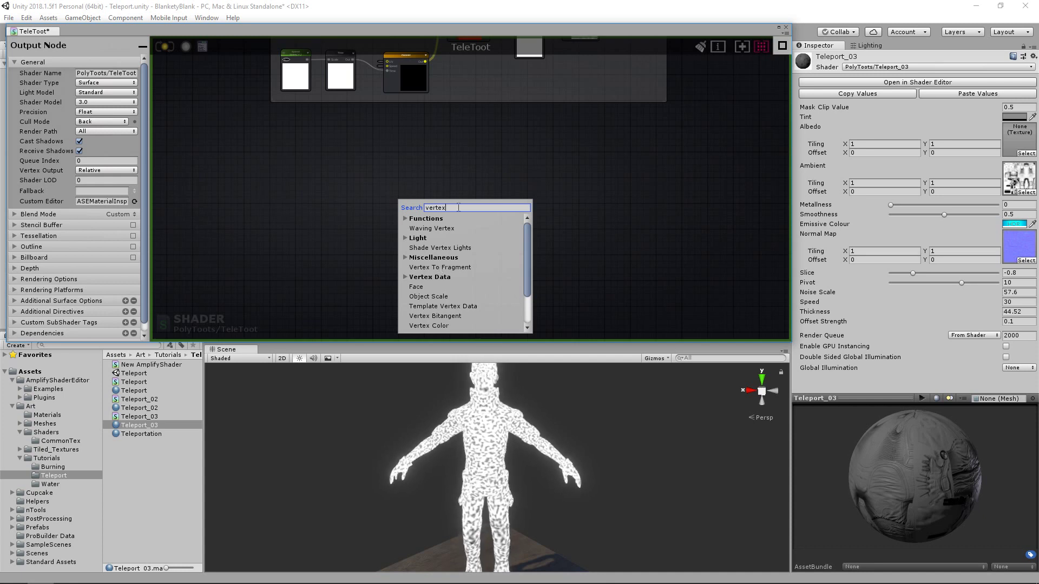
text(p)
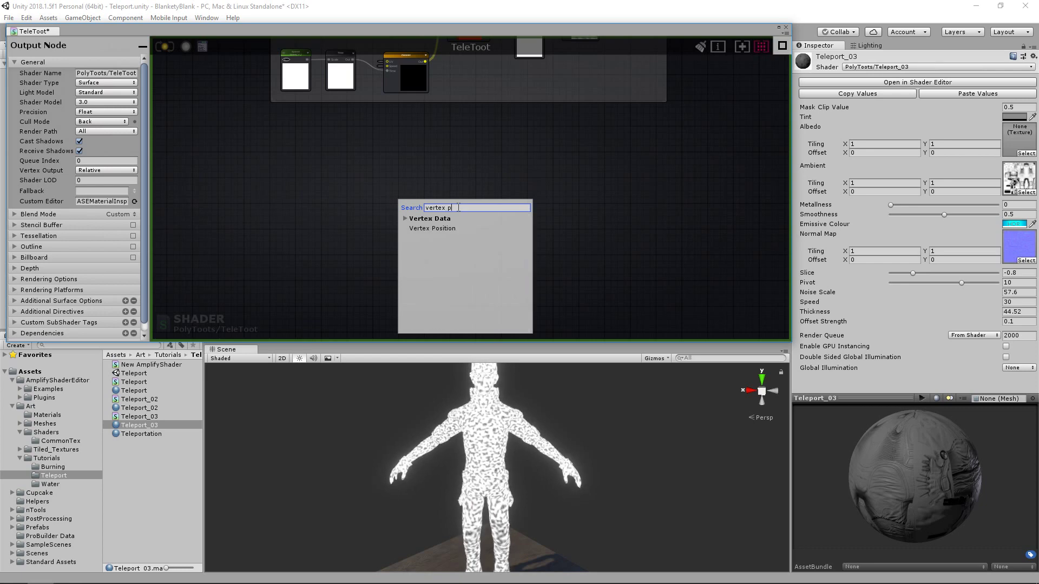
click(433, 228)
drag(433, 224, 343, 200)
scroll(351, 205, up, 3)
middle_drag(408, 218, 482, 188)
click(504, 211)
scroll(487, 203, up, 1)
key(1)
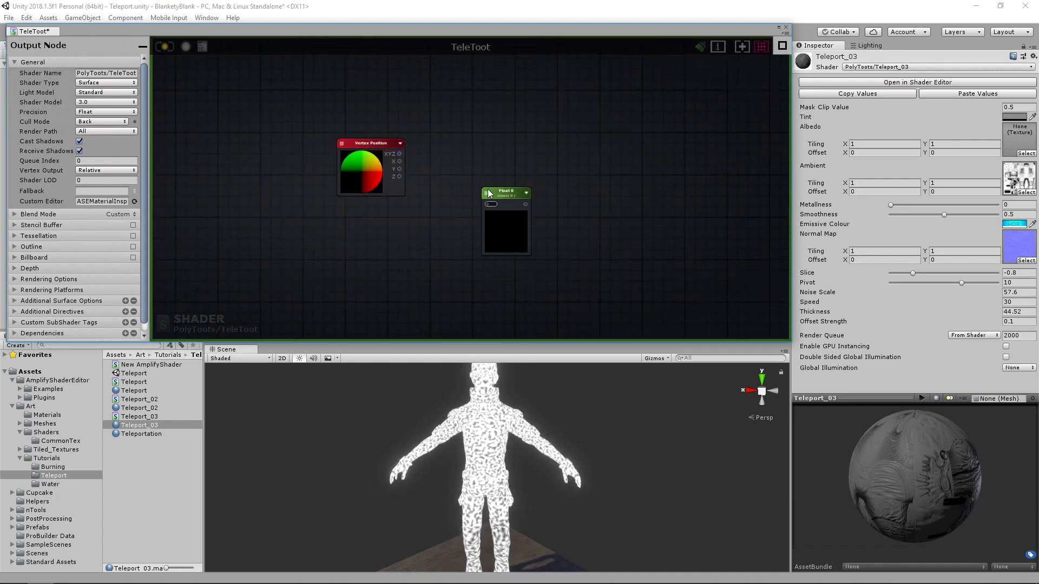
click(498, 191)
key(Delete)
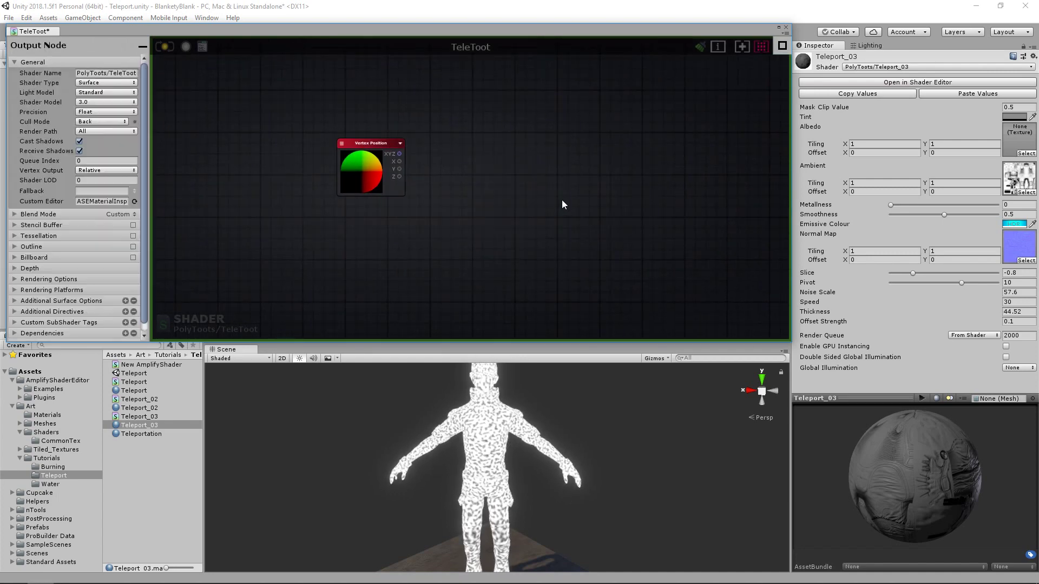
Create an Add node beside the Vertex Position node and a Float node directly below Vertex Position.
right_click(498, 200)
text(add)
click(527, 228)
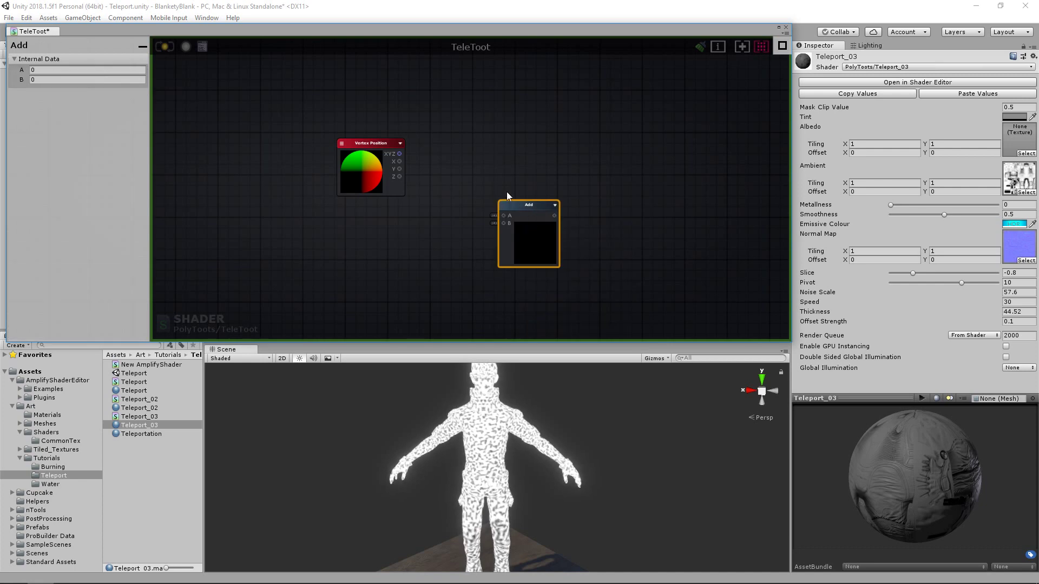
drag(519, 200, 480, 169)
click(405, 248)
key(1)
click(381, 245)
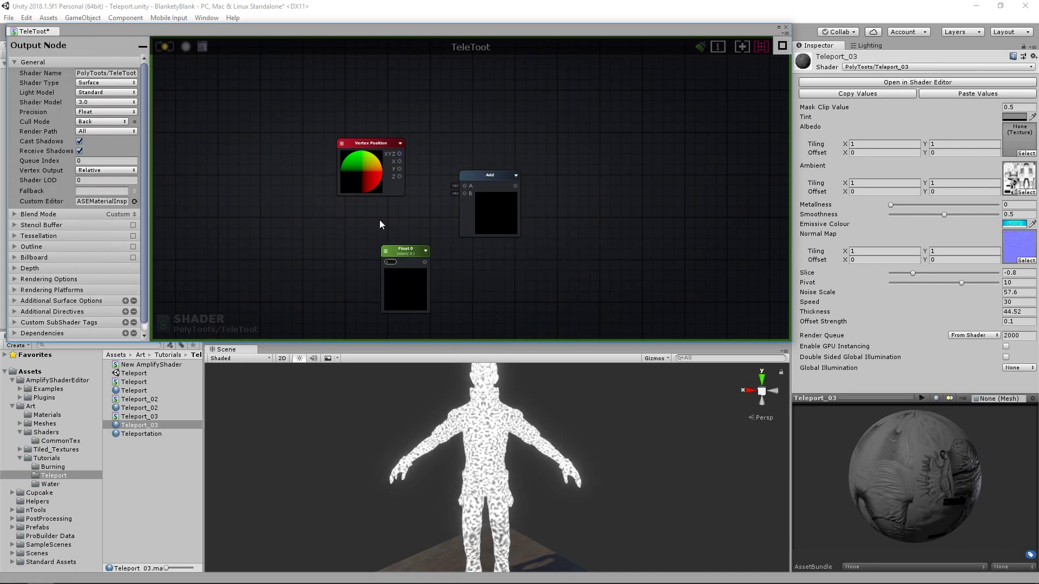
drag(408, 259, 382, 222)
Name the Float node "Teleport" and connect it to Add input B and Vertex Position's Y to input A.
click(104, 80)
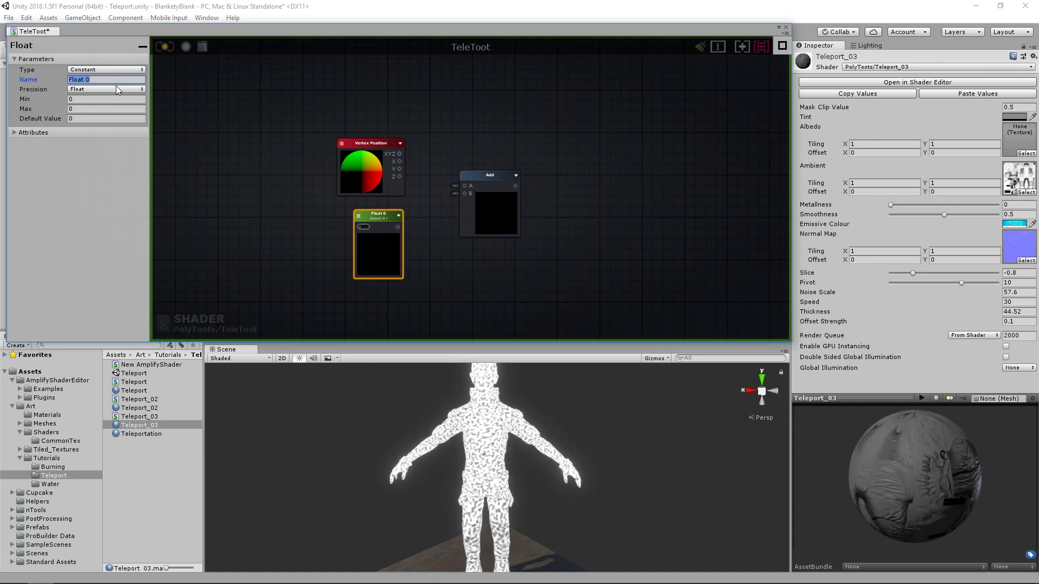
text(Teleport)
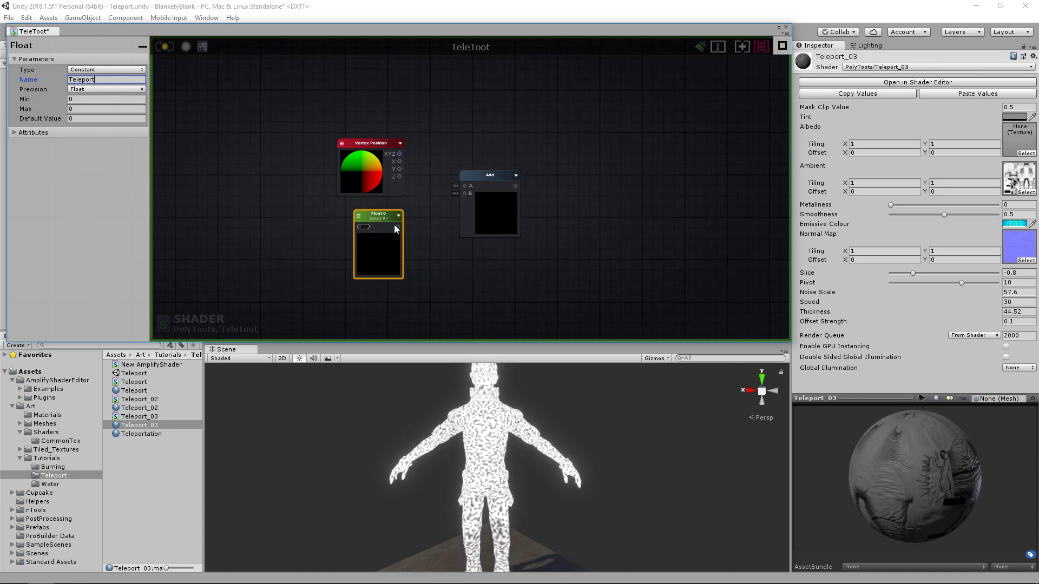
drag(398, 226, 464, 194)
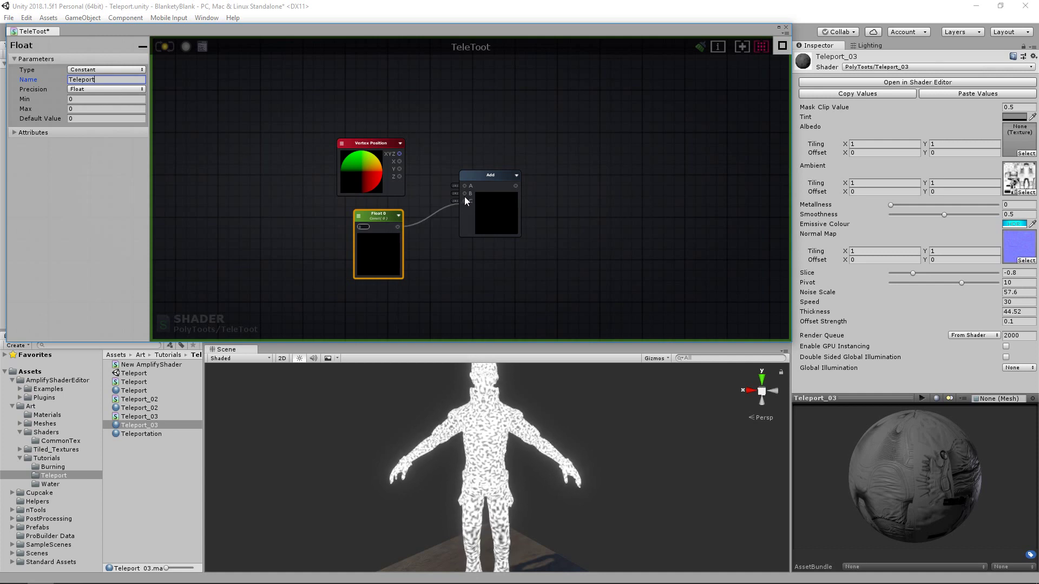
drag(399, 168, 464, 185)
Set the Teleport node's Min to -20 and Max to 20, and reposition it under Vertex Position.
click(382, 218)
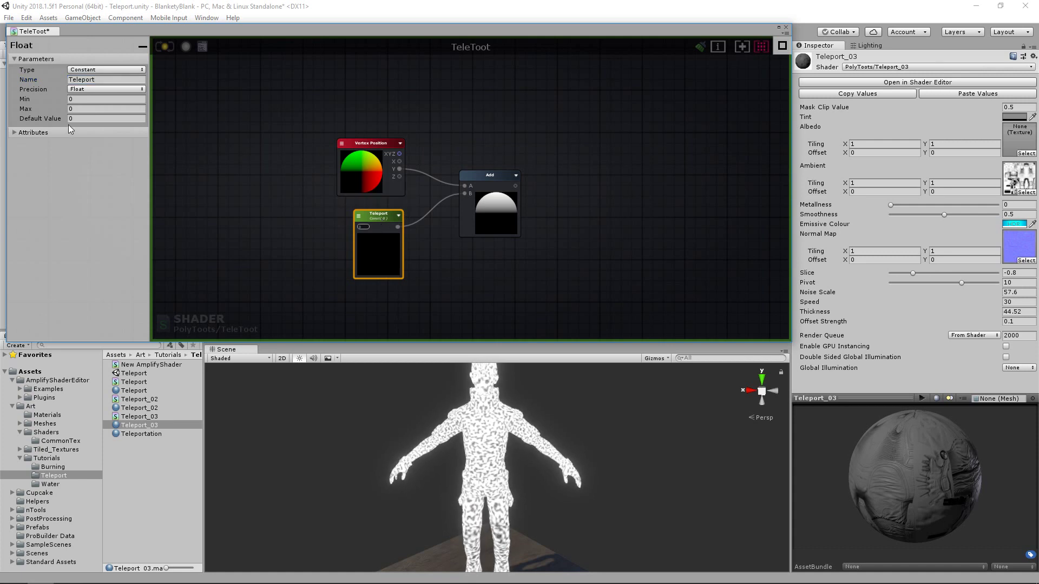
click(96, 100)
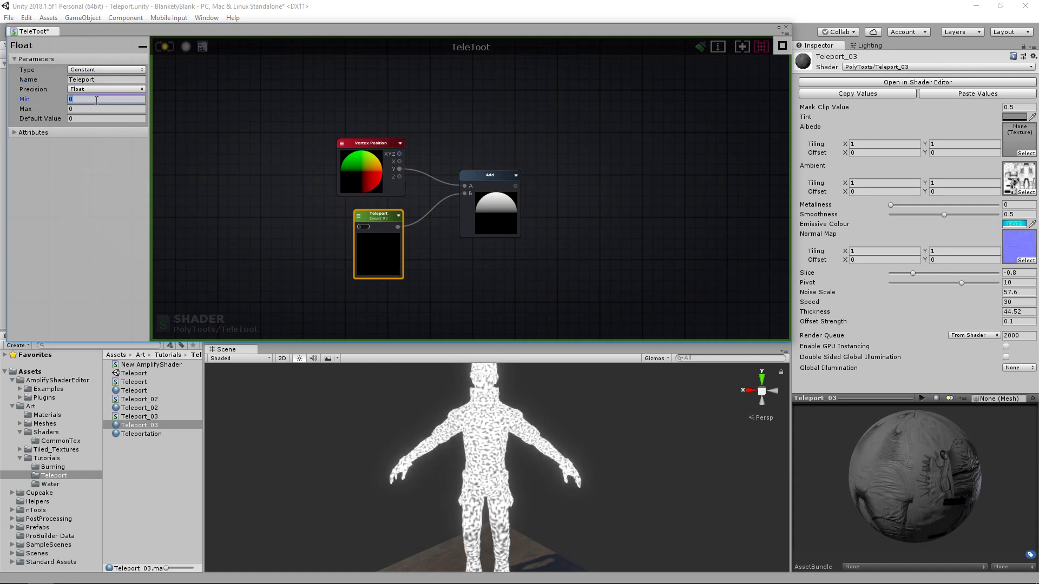
text(-20)
key(Tab)
text(20)
key(Tab)
drag(389, 212, 377, 221)
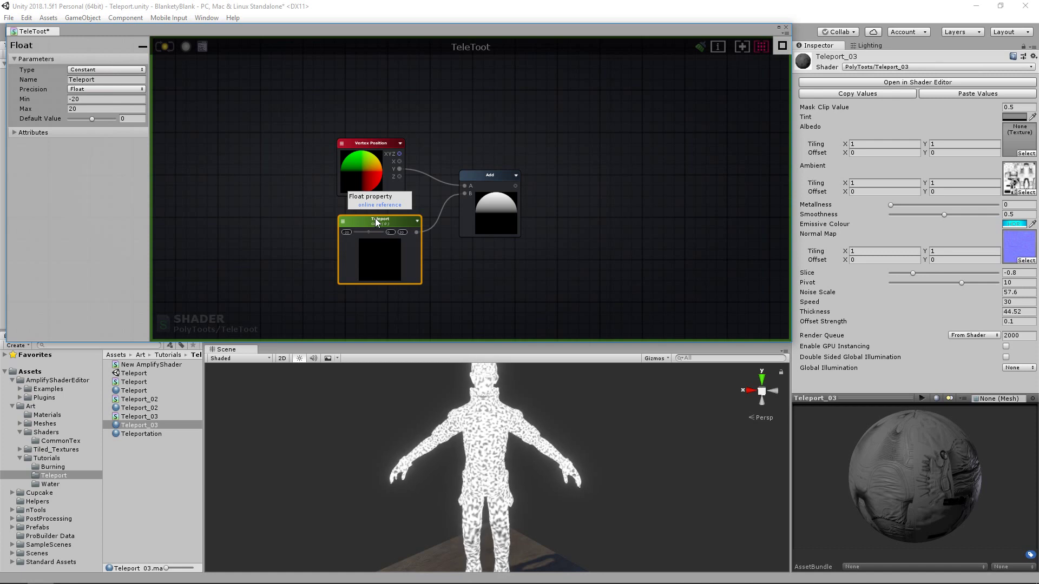
Nudge the Teleport node into line under Vertex Position and raise its default value.
drag(514, 213, 521, 211)
drag(394, 219, 379, 214)
click(467, 208)
middle_drag(440, 223, 395, 224)
drag(308, 223, 310, 225)
Change the Teleport float node's type to Property.
scroll(457, 227, down, 5)
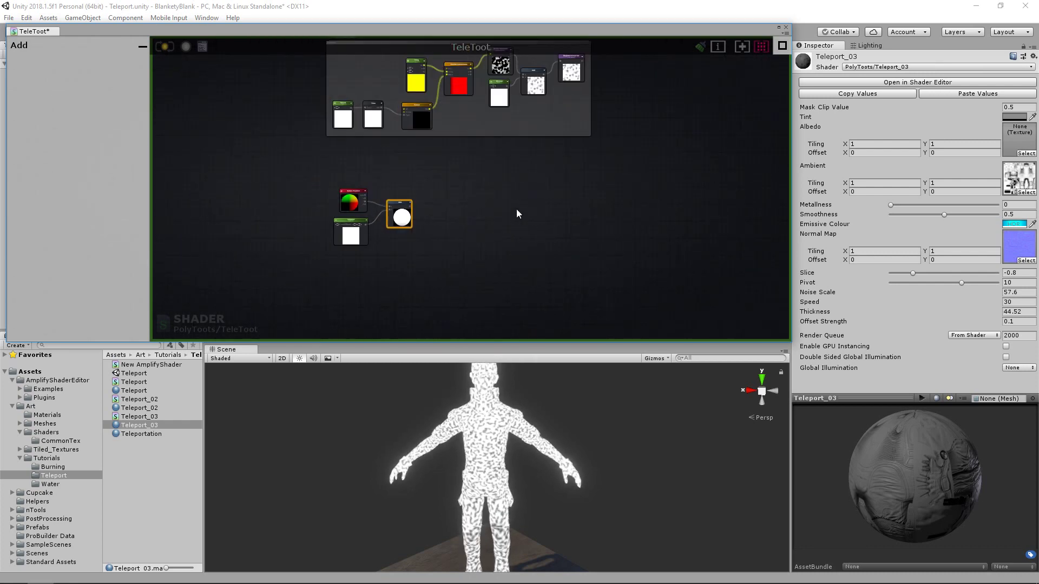
right_drag(516, 214, 456, 227)
click(290, 244)
click(106, 70)
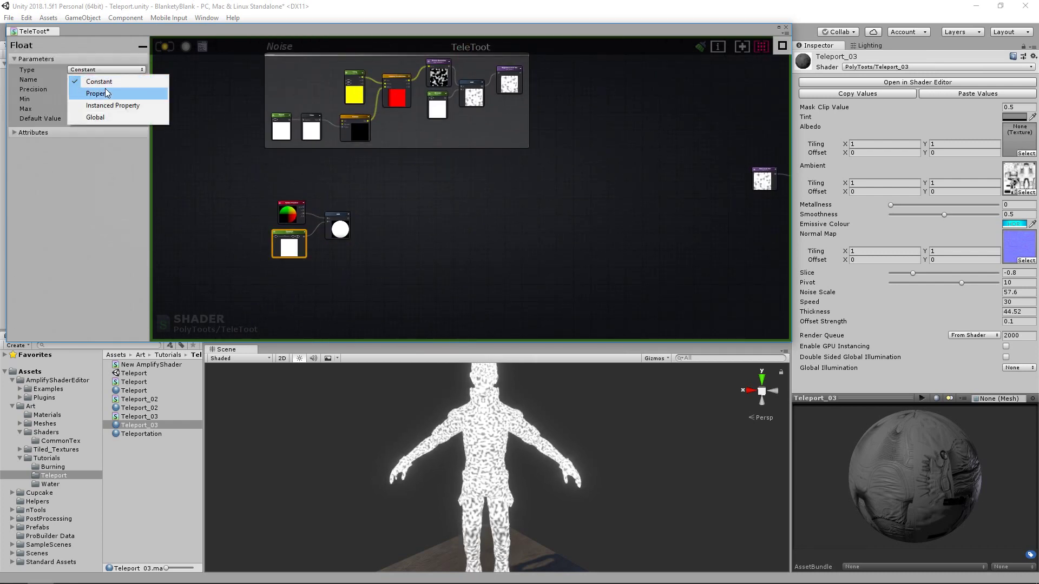
click(107, 93)
click(387, 197)
drag(416, 190, 348, 229)
click(475, 238)
Create a Register Local Var node named "Y_Gradient" beyond the Add node and connect Add's output to it.
scroll(469, 234, up, 2)
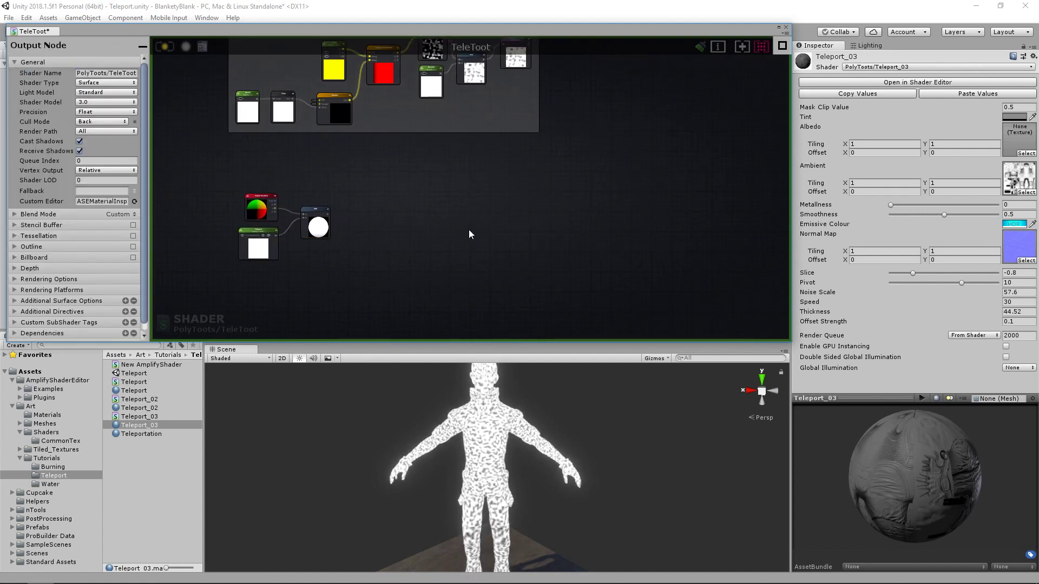
scroll(468, 229, up, 1)
drag(476, 227, 489, 203)
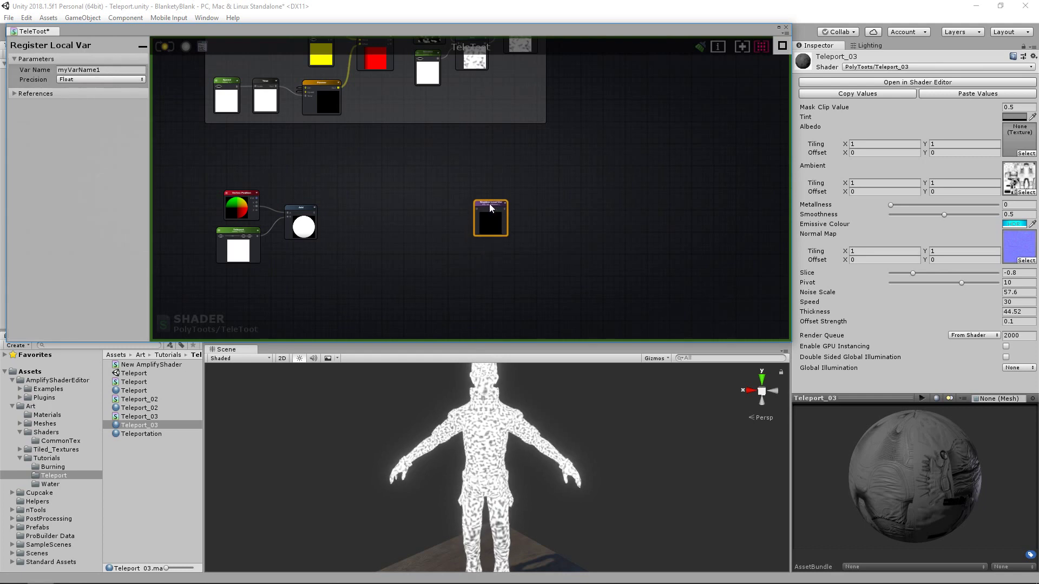
click(128, 70)
text(Y_Gradient)
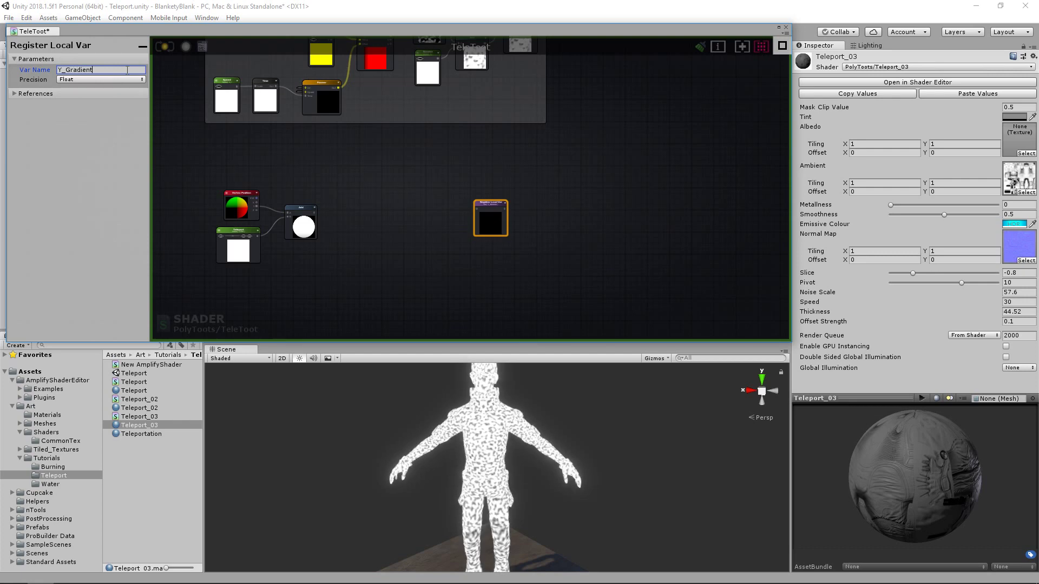
click(385, 216)
drag(315, 210, 475, 207)
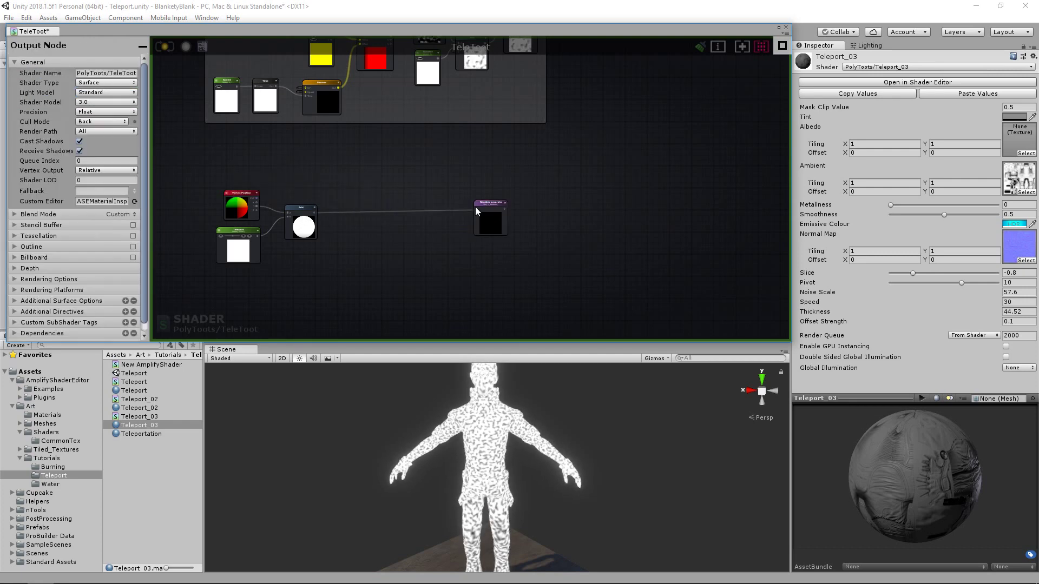
Add a Get Local Var node below the Noise one, reference Y_Gradient, and connect it to the TeleToot output's Debug input.
scroll(653, 203, up, 7)
drag(541, 156, 534, 100)
middle_drag(566, 181, 570, 118)
click(528, 194)
key(g)
click(522, 206)
drag(525, 212, 498, 186)
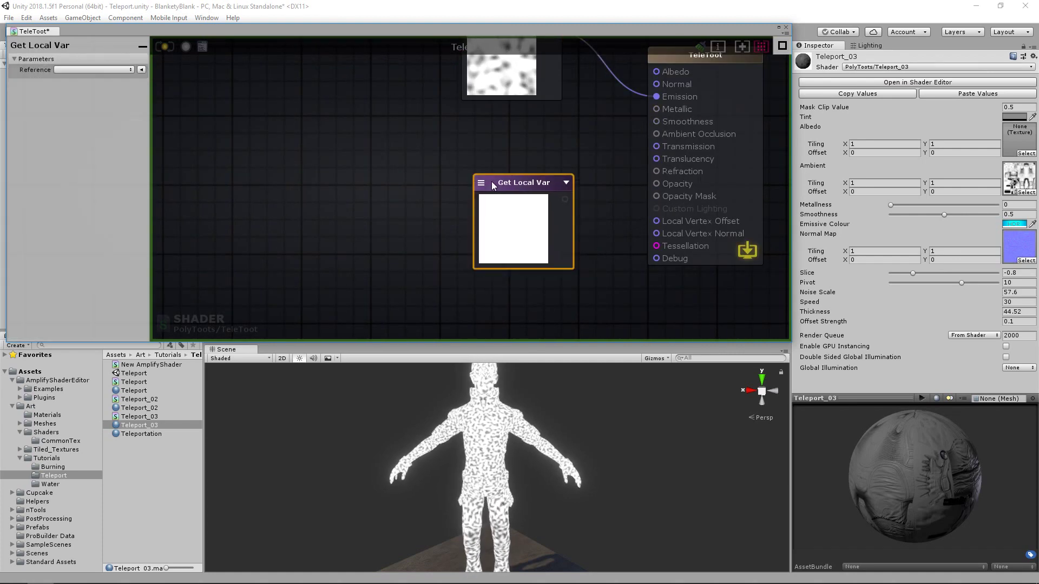
click(498, 186)
click(514, 210)
drag(566, 202, 656, 259)
drag(528, 190, 517, 195)
Jump from the Y_Gradient Get Local Var node to the node that registers it, and update the shader.
middle_drag(540, 51, 550, 142)
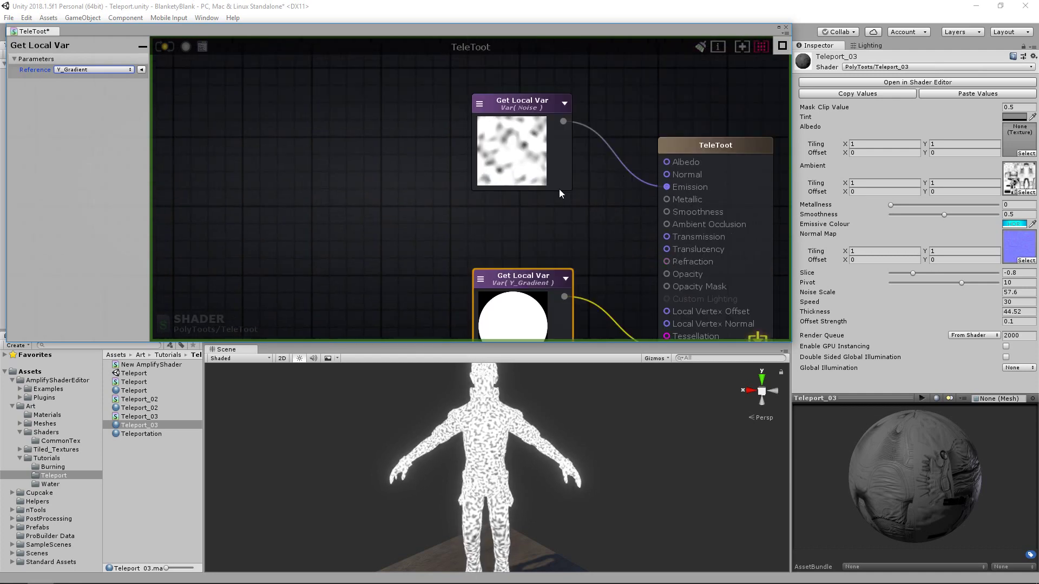
scroll(436, 222, down, 3)
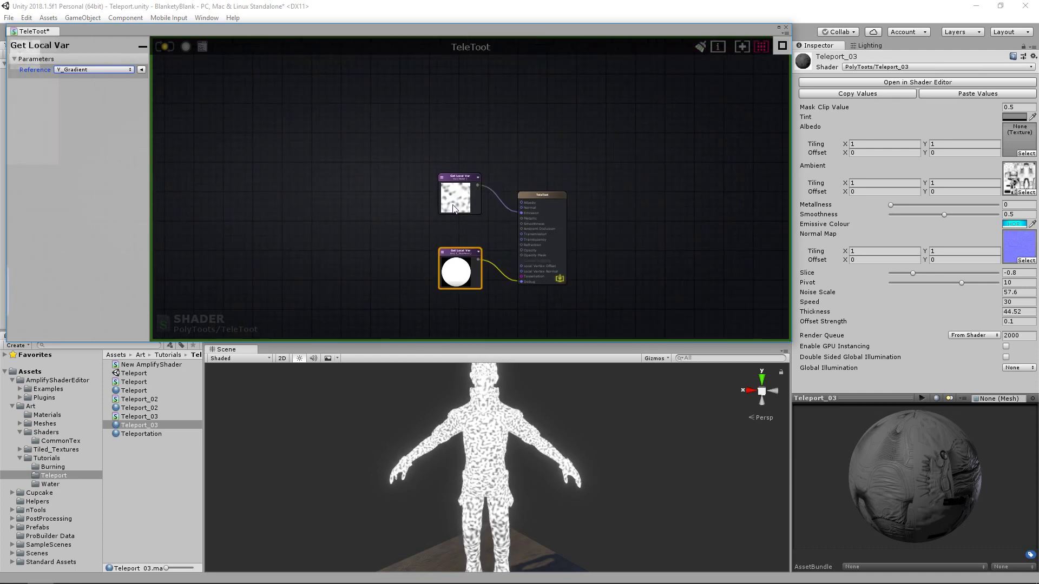
scroll(460, 179, up, 3)
click(459, 158)
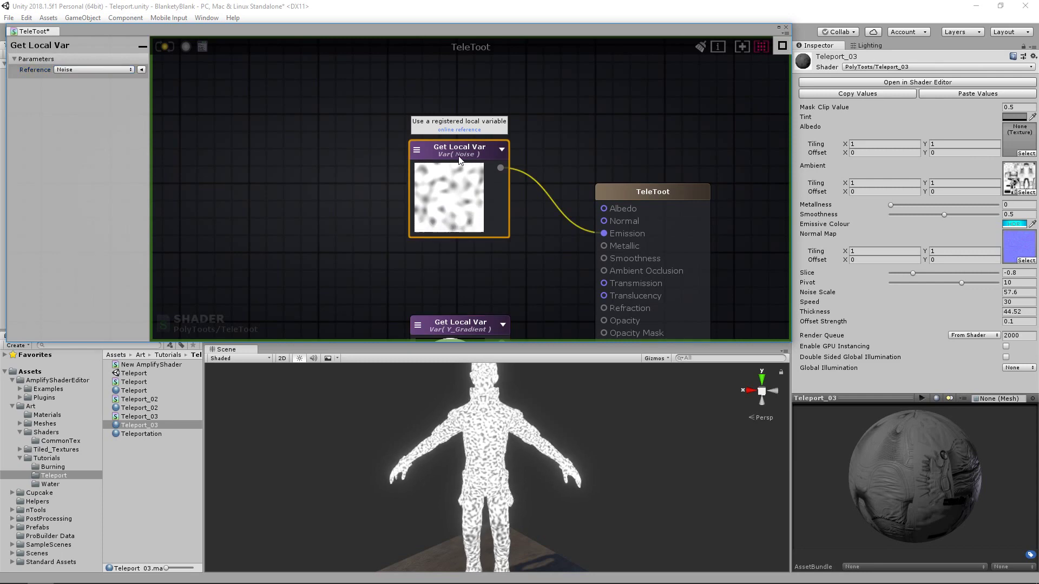
scroll(442, 161, down, 1)
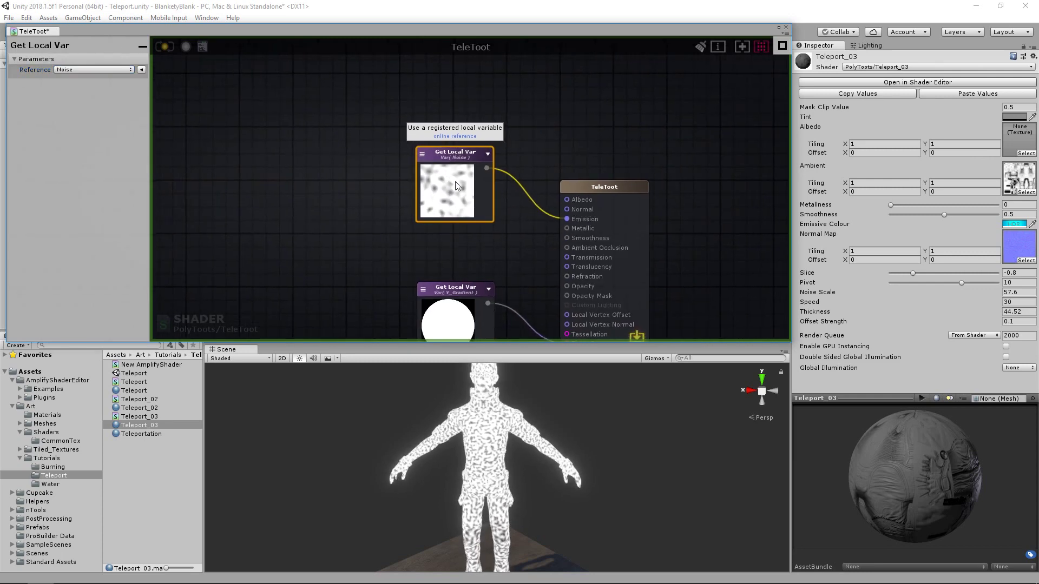
scroll(524, 258, down, 1)
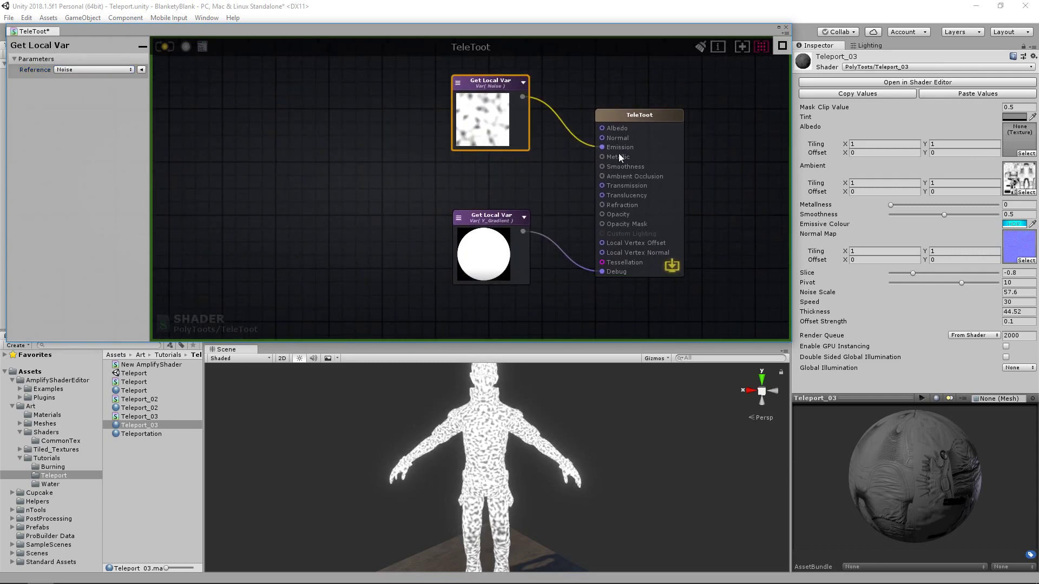
double_click(492, 223)
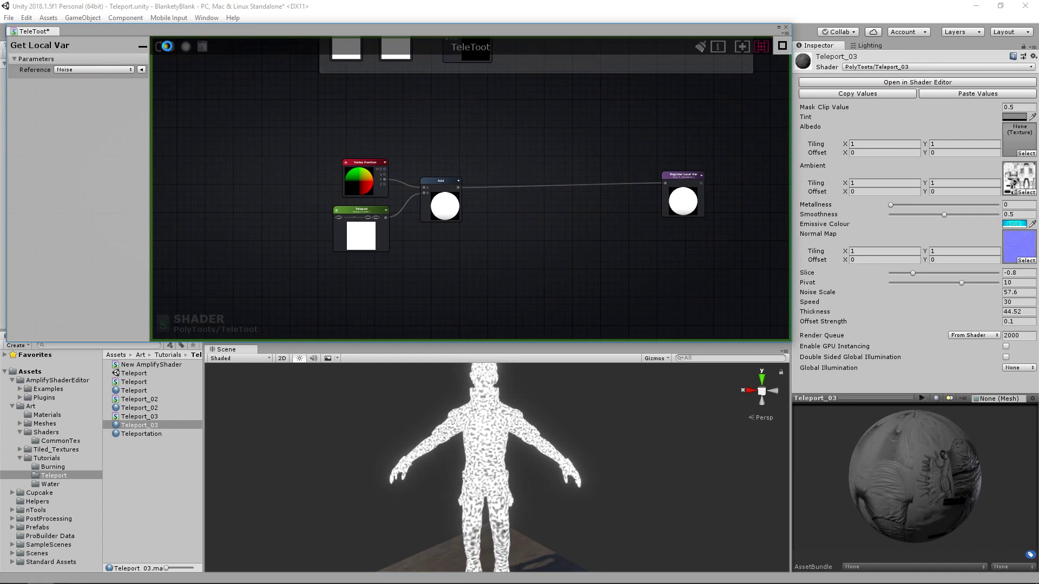
Set the Teleportation material's Teleport value to 0.1 and inspect the gradient around the character.
click(142, 434)
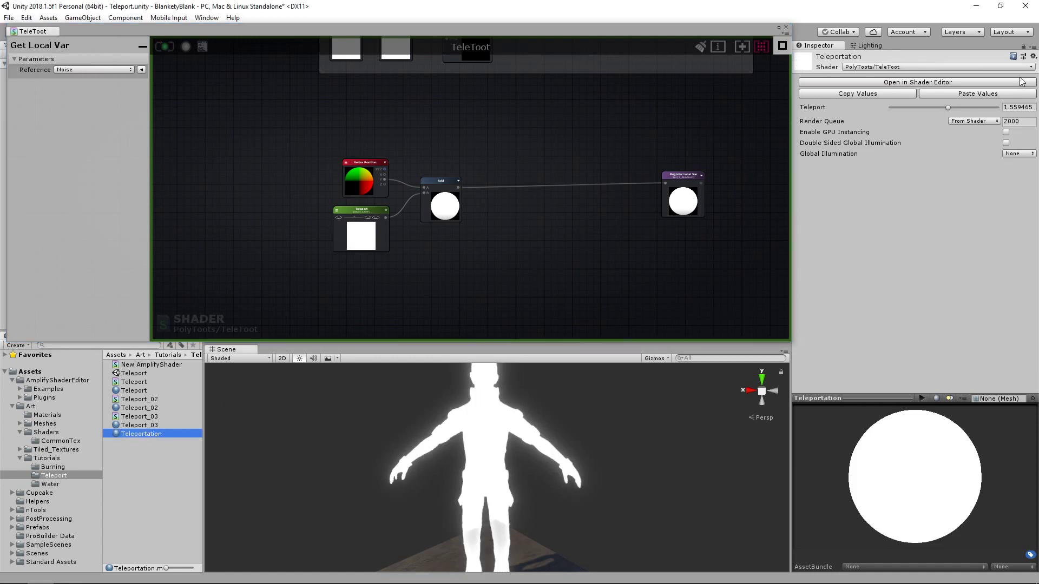
drag(947, 106, 942, 117)
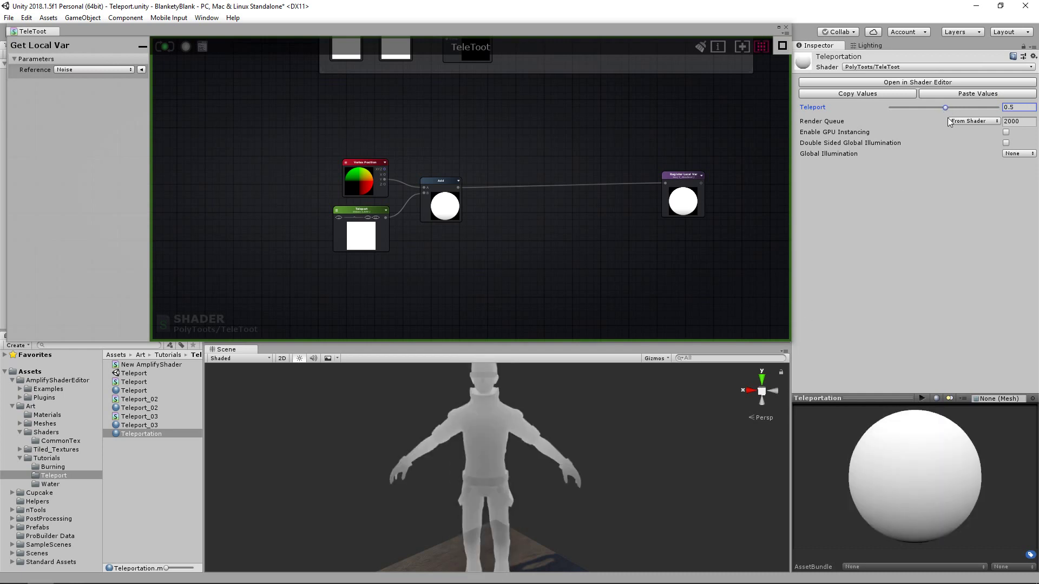
drag(943, 109, 946, 108)
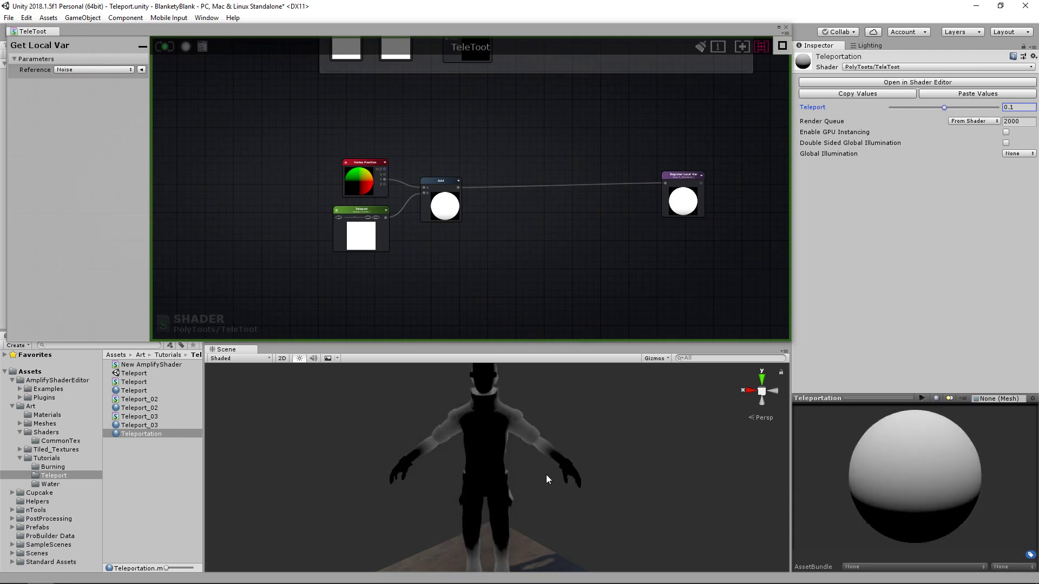
alt+drag(546, 475, 594, 426)
alt+drag(413, 440, 503, 452)
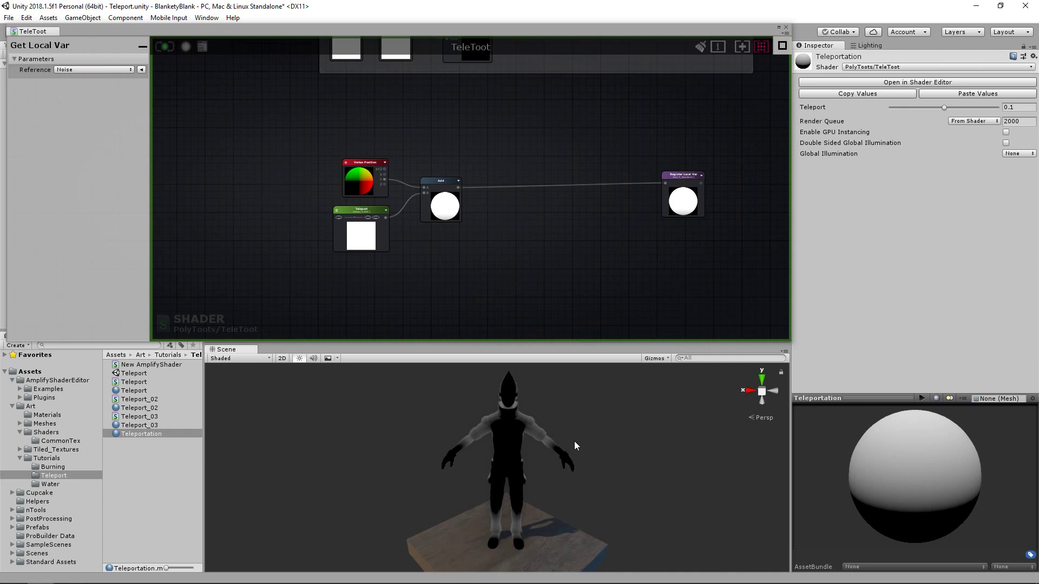
Create a test sphere in the scene and place it beside the character at X -7.34.
right_click(3, 101)
mouse_move(85, 202)
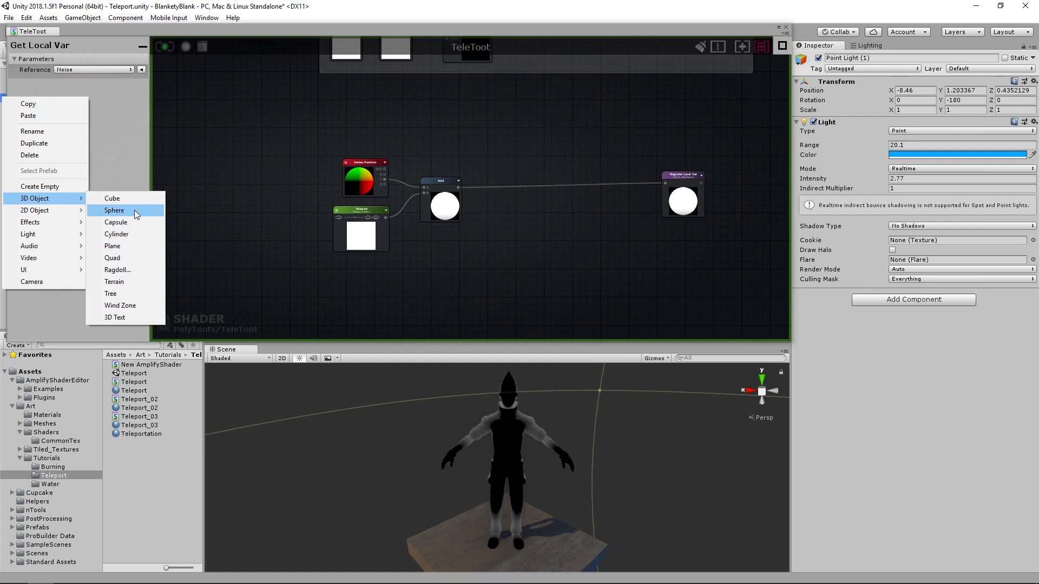
click(114, 210)
scroll(528, 462, down, 3)
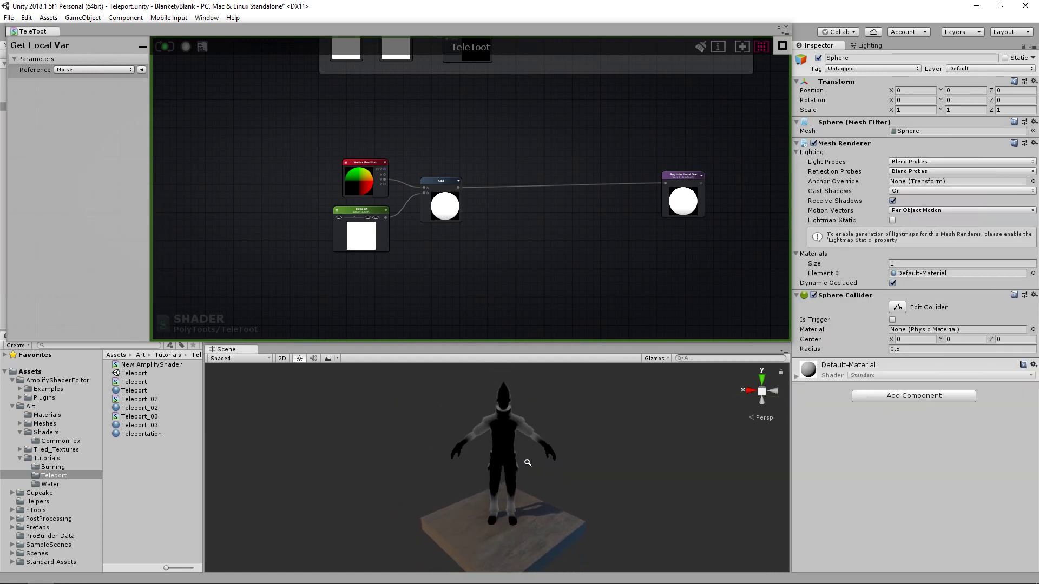
scroll(527, 462, down, 3)
alt+drag(527, 463, 483, 481)
scroll(483, 481, up, 3)
alt+drag(747, 473, 265, 438)
scroll(686, 469, up, 3)
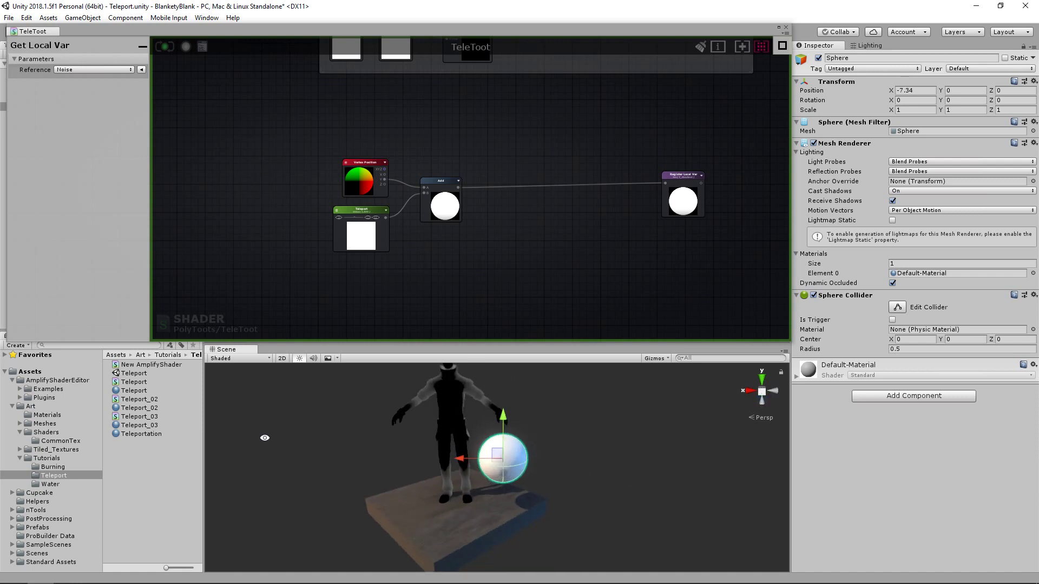
Apply the Teleportation material to the test sphere and try Teleport values of -0.3 and -0.1.
drag(130, 434, 528, 491)
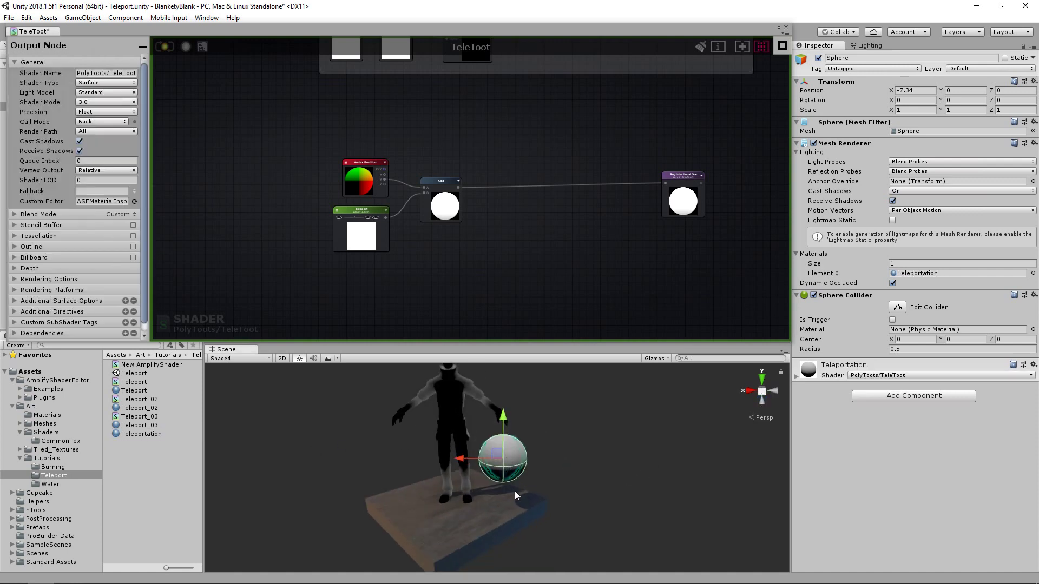
click(139, 434)
mouse_move(944, 108)
mouse_down()
mouse_move(933, 111)
mouse_move(943, 108)
mouse_up()
mouse_move(526, 479)
alt+mouse_down()
mouse_move(520, 492)
mouse_move(566, 503)
mouse_move(531, 490)
alt+mouse_up()
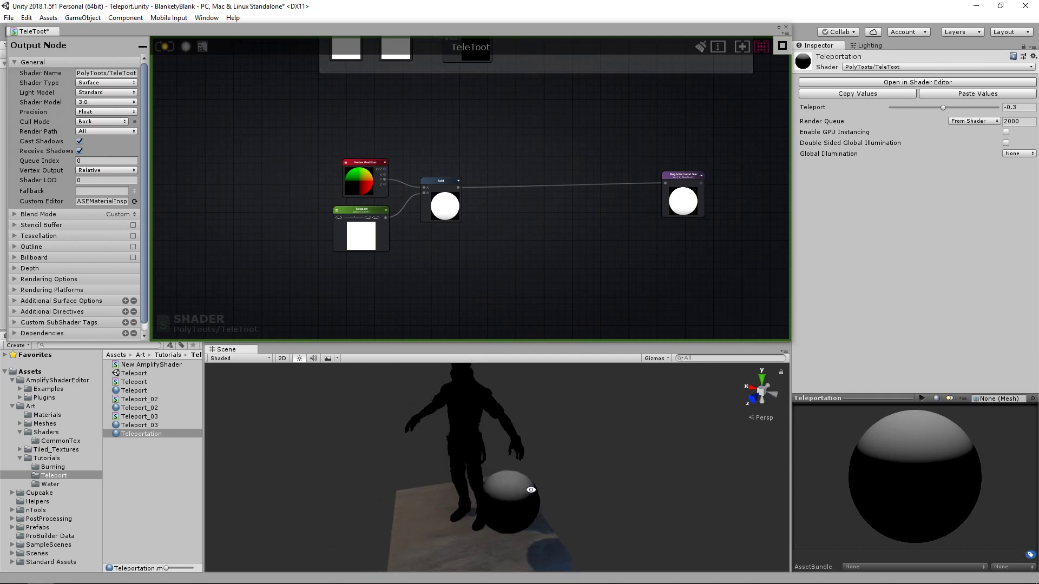
drag(943, 108, 944, 110)
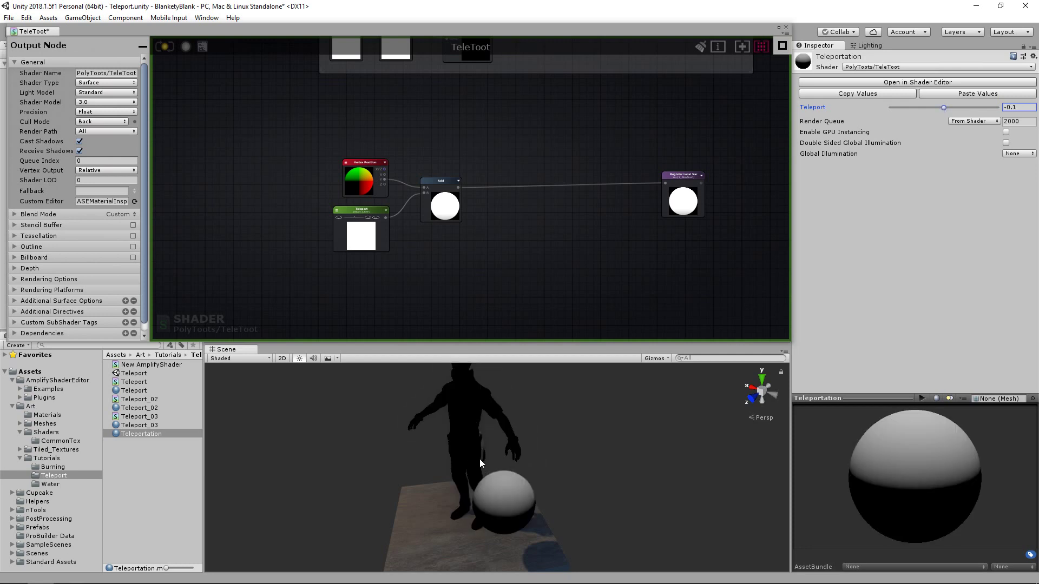
Delete the test sphere from the scene.
click(511, 497)
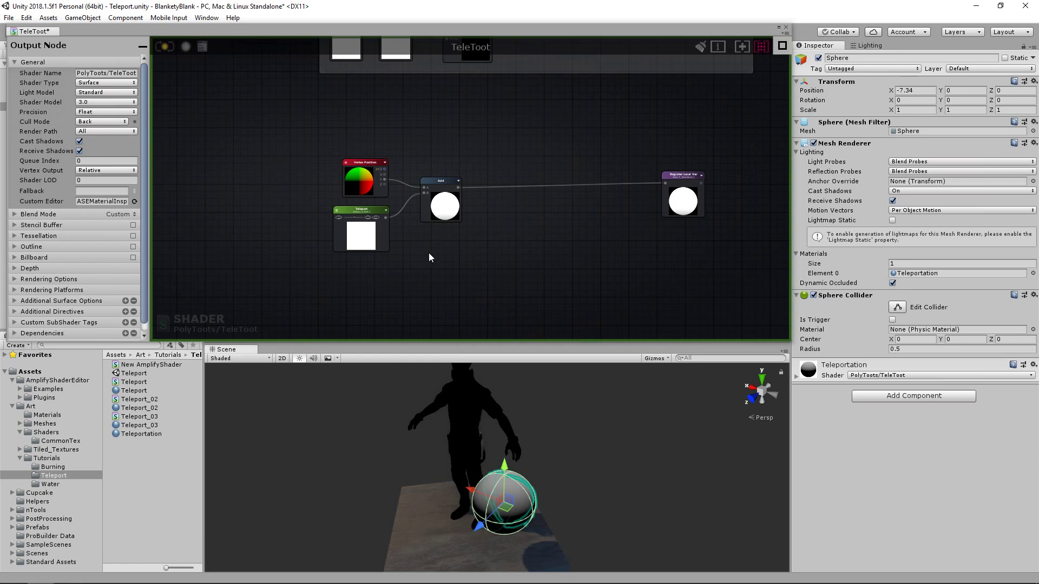
key(Delete)
Add an Object To World node between Vertex Position and Add, moving Vertex Position away to make room.
scroll(431, 223, up, 2)
click(489, 207)
click(431, 157)
scroll(430, 154, up, 2)
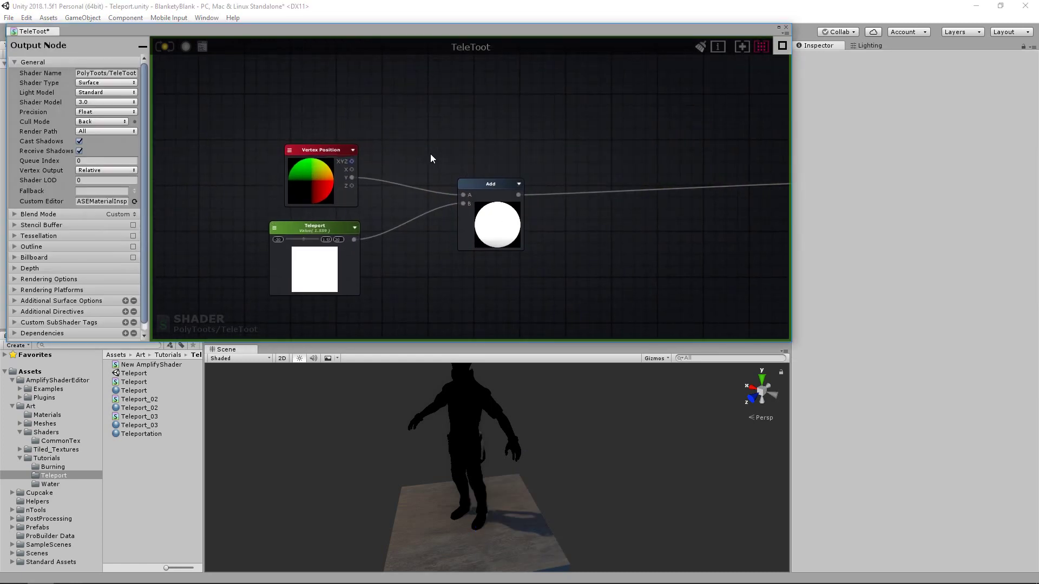
right_click(344, 140)
text(object to worl)
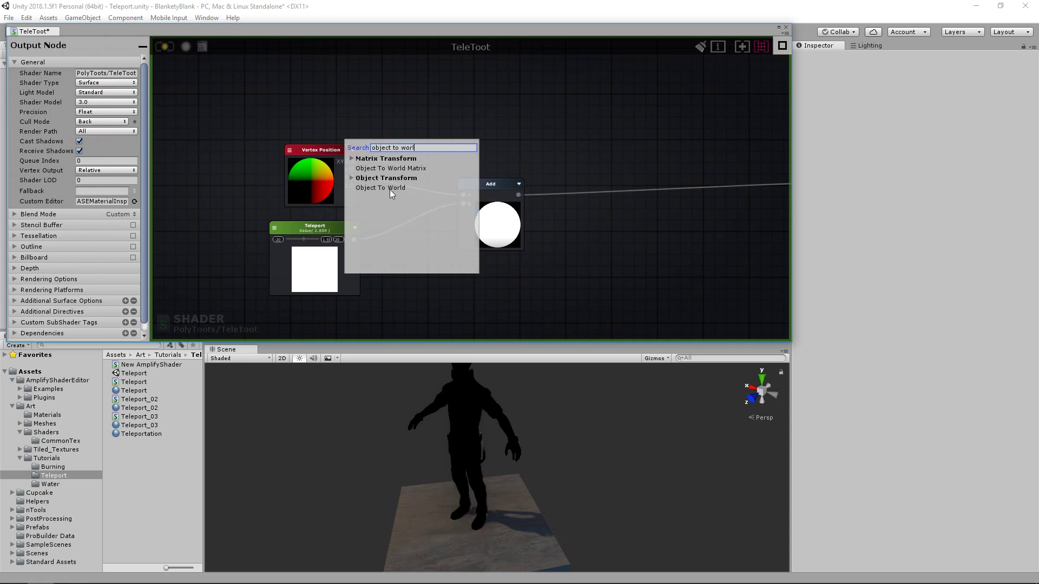
click(389, 190)
drag(312, 151, 270, 138)
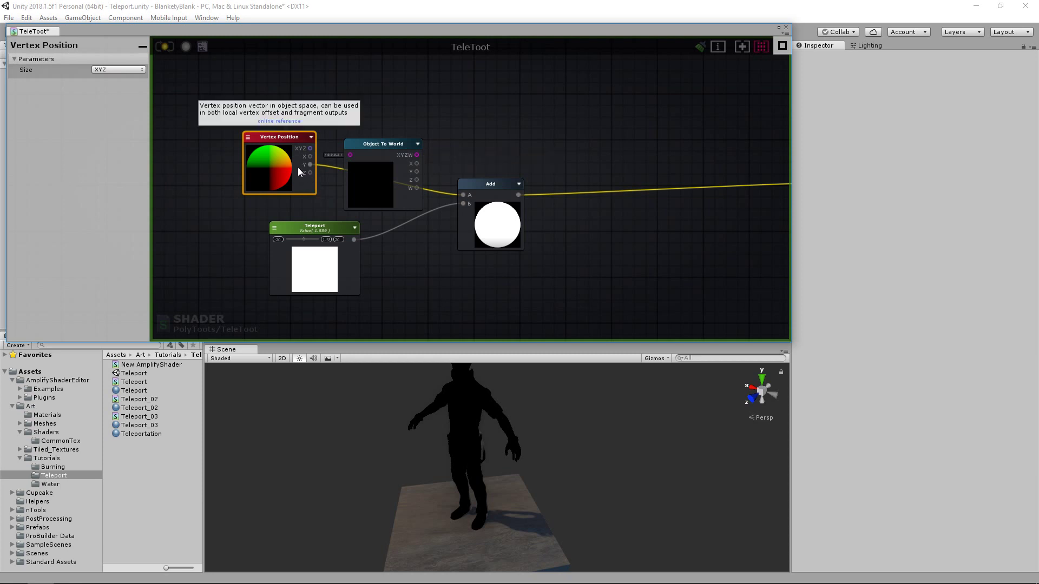
Connect Vertex Position's XYZ to the Object To World input, and Object To World's Y to Add input A.
alt+drag(528, 469, 563, 416)
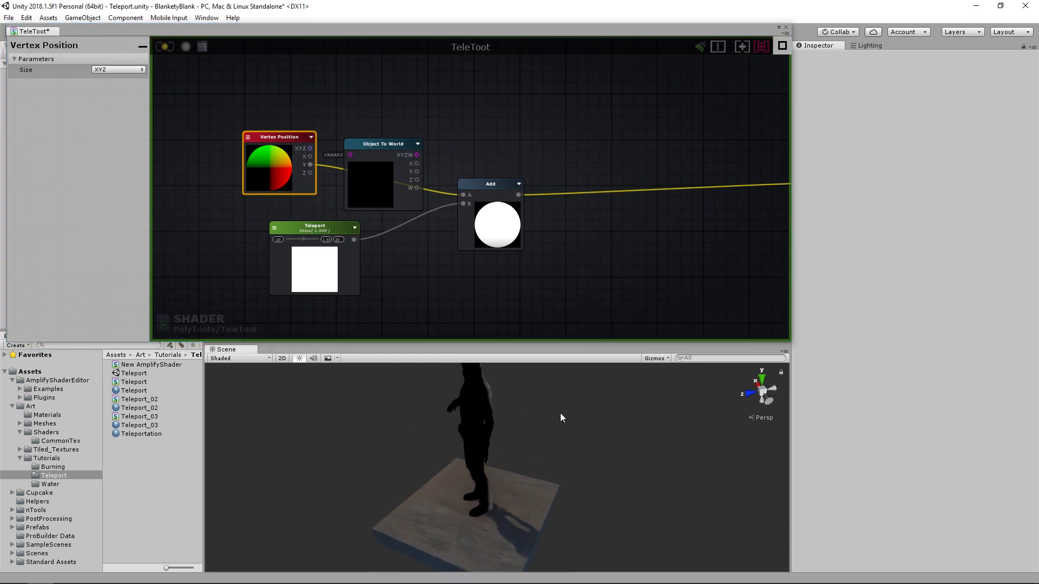
alt+drag(390, 431, 456, 339)
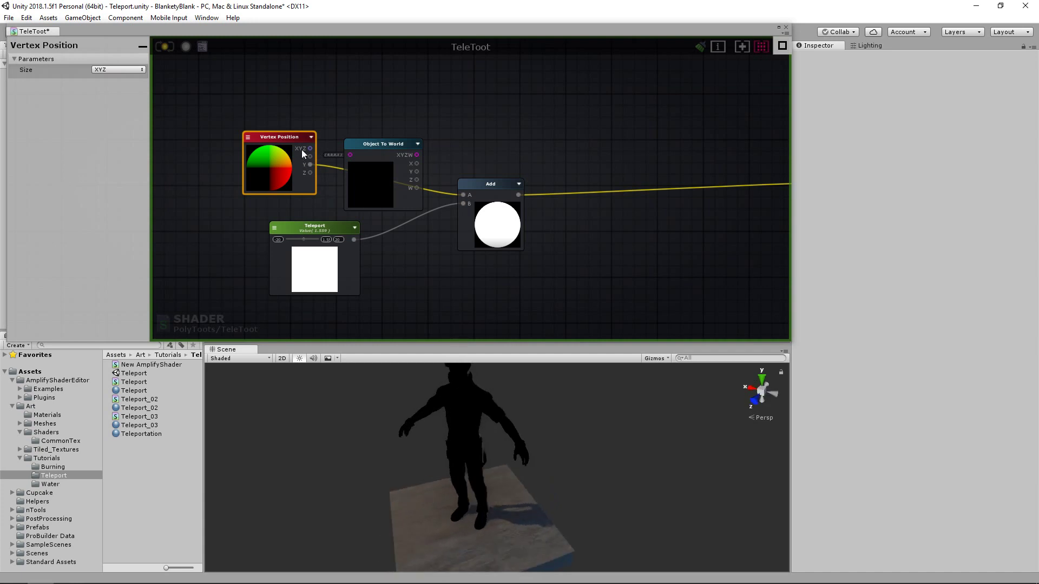
mouse_move(311, 151)
drag(310, 148, 350, 154)
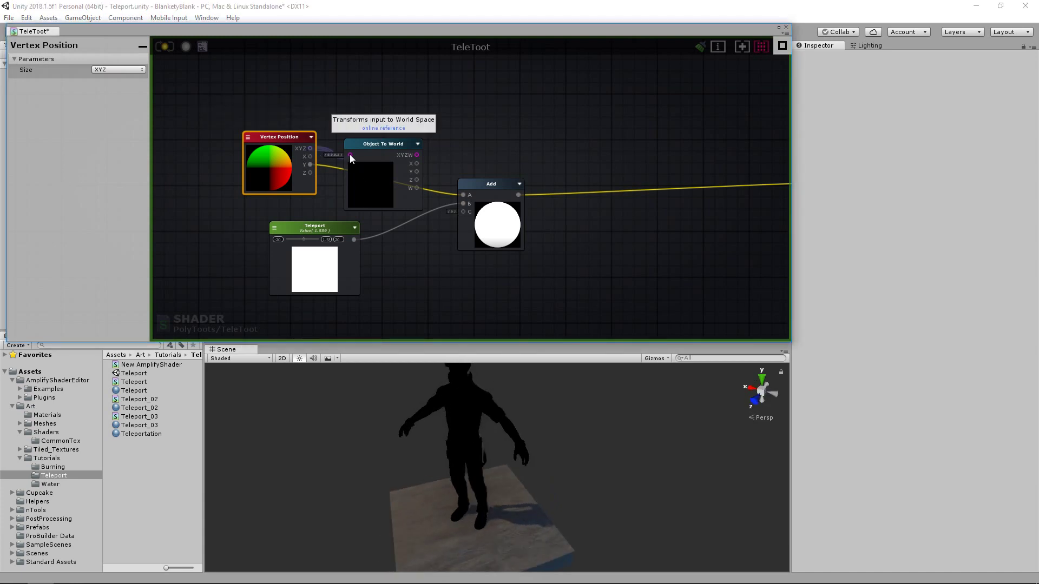
mouse_move(263, 174)
mouse_down()
mouse_move(278, 175)
mouse_move(257, 185)
mouse_up()
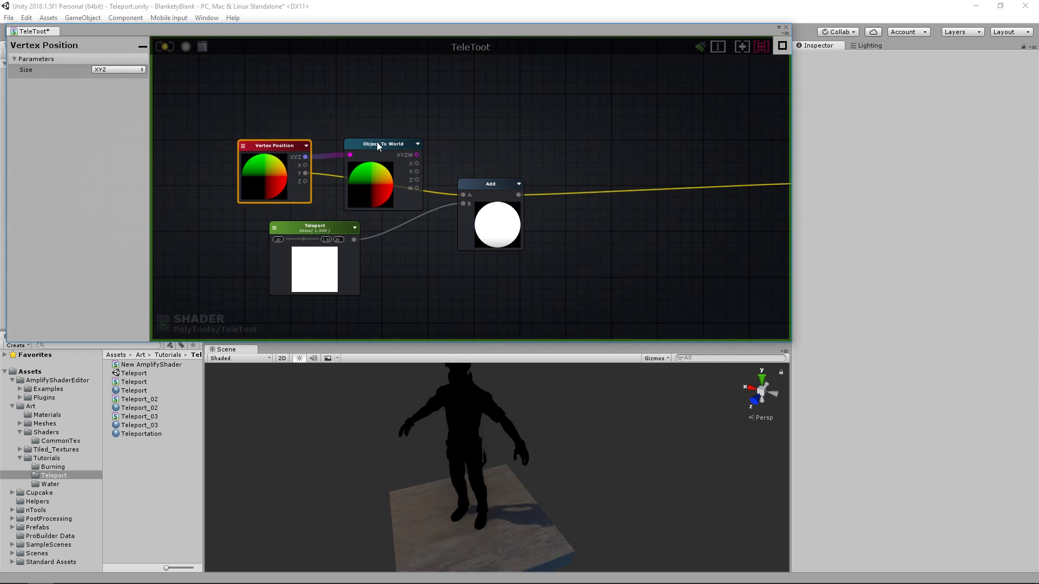
drag(372, 142, 365, 143)
drag(409, 172, 463, 195)
drag(384, 178, 377, 176)
Update the shader and set the Teleportation material's Teleport value to -0.1, viewing the gradient on the whole character.
click(161, 45)
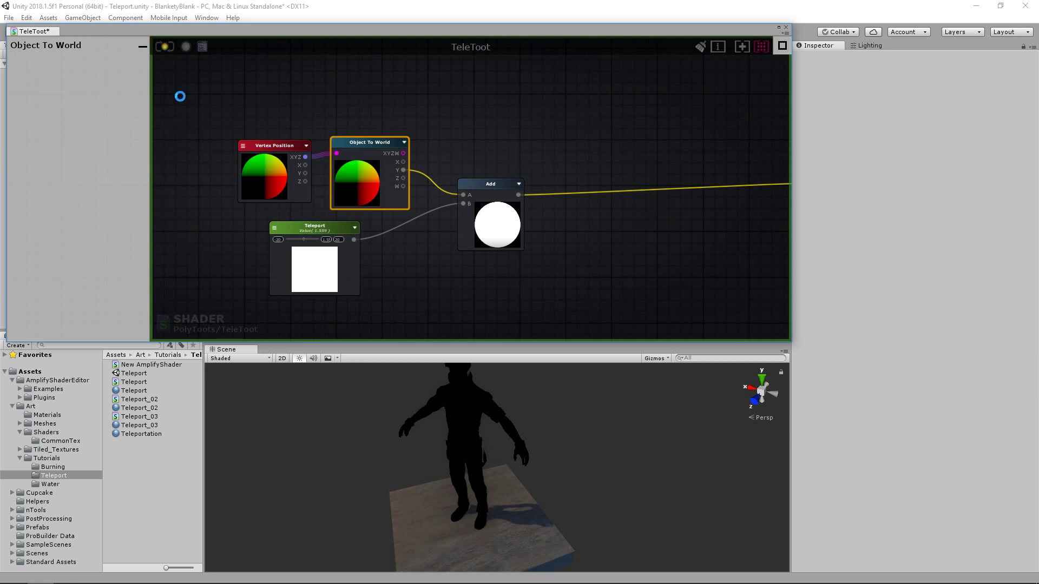
click(145, 433)
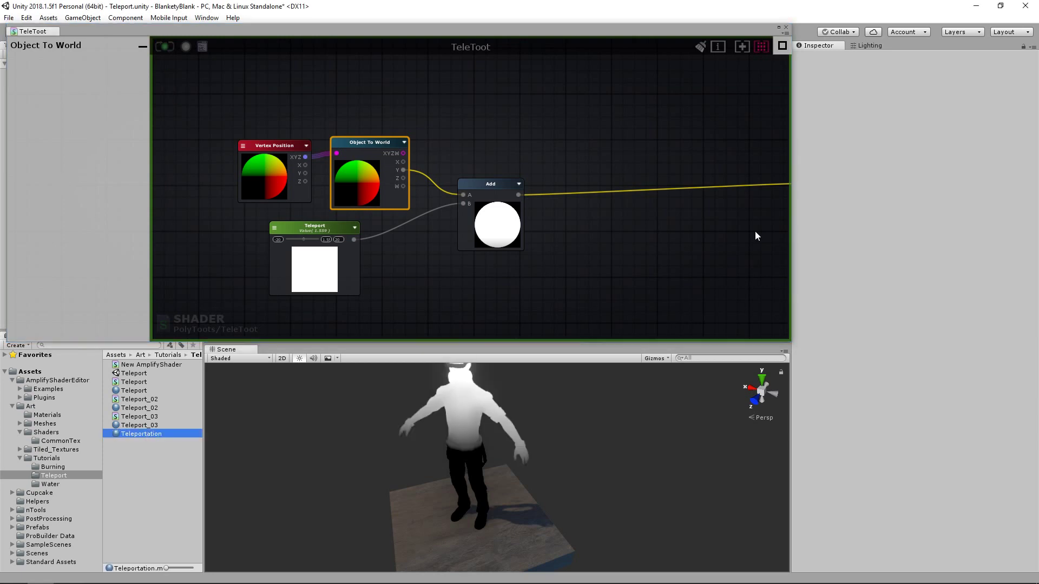
mouse_move(945, 112)
mouse_down()
mouse_move(982, 105)
mouse_move(943, 109)
mouse_up()
alt+drag(565, 414, 547, 442)
middle_drag(547, 441, 521, 430)
Tidy the gradient nodes by raising Add level with Object To World and placing Teleport beneath Object To World.
drag(487, 241, 485, 219)
drag(293, 277, 336, 281)
drag(500, 195, 495, 189)
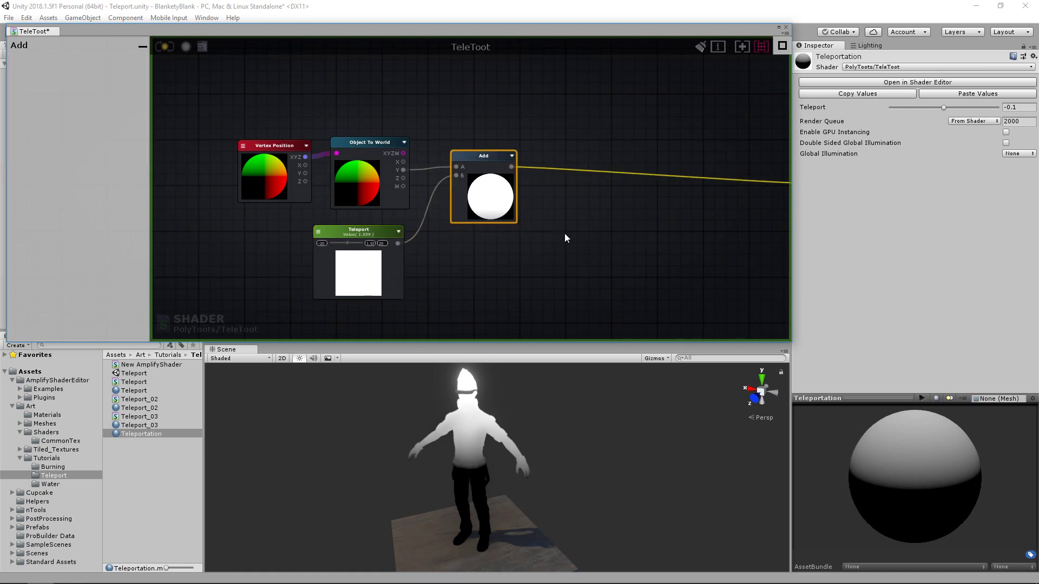
click(563, 230)
middle_drag(591, 241, 514, 233)
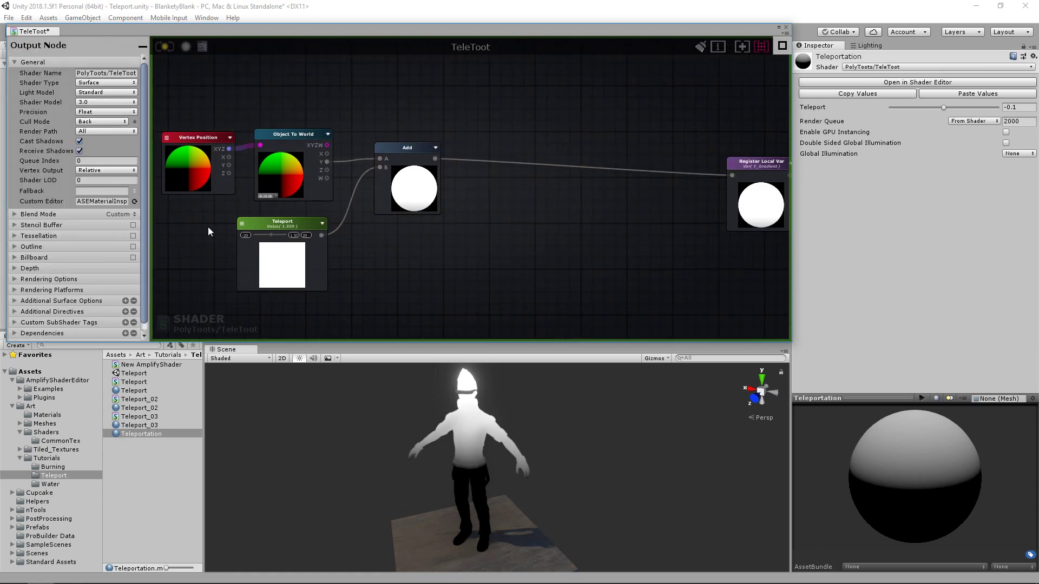
Add a Divide node between Add and Register Local Var, and connect Add's output to its A input.
right_click(509, 241)
text(divide)
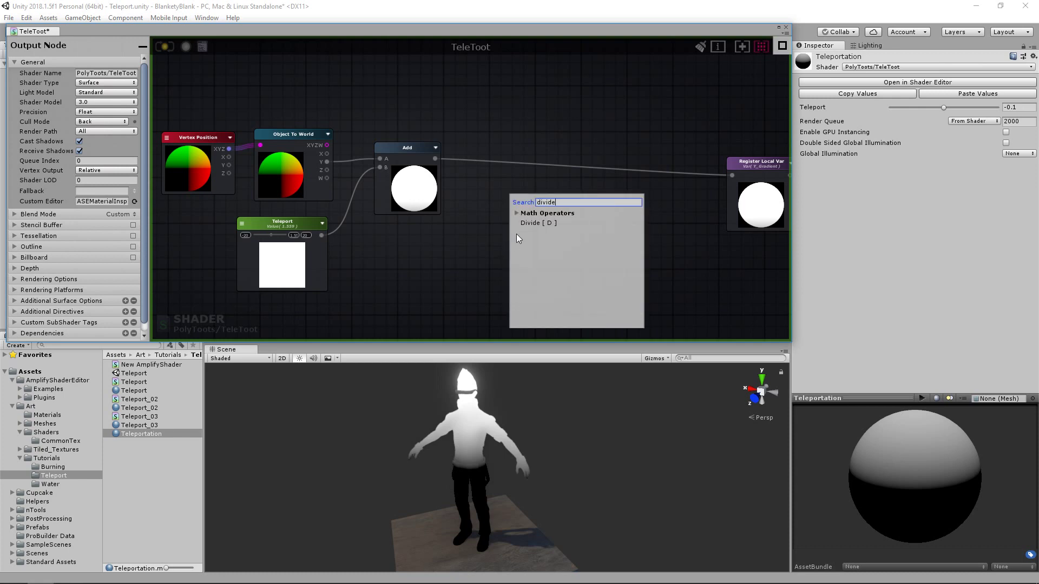
click(543, 223)
drag(531, 242, 505, 163)
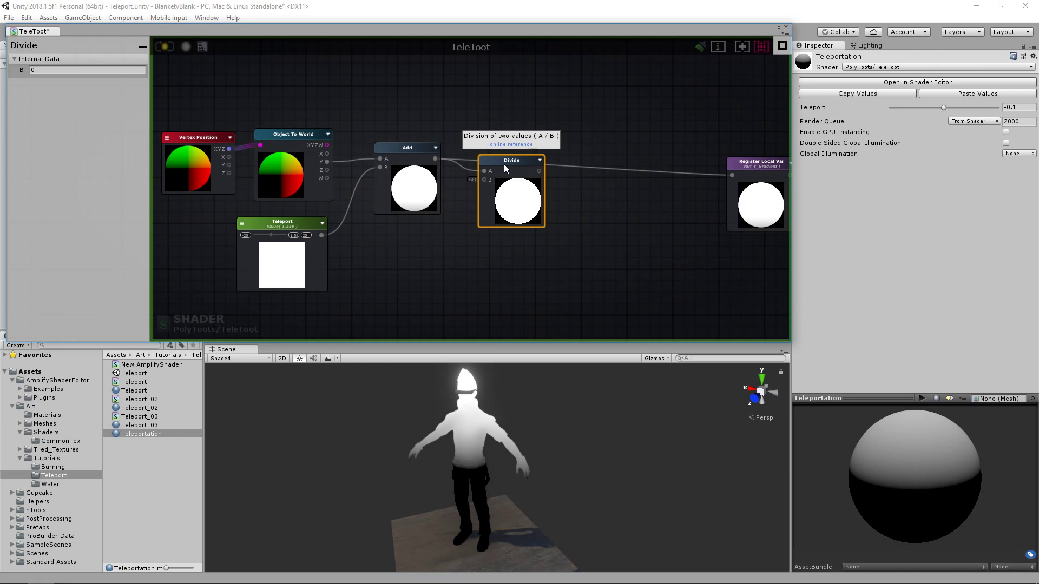
click(280, 226)
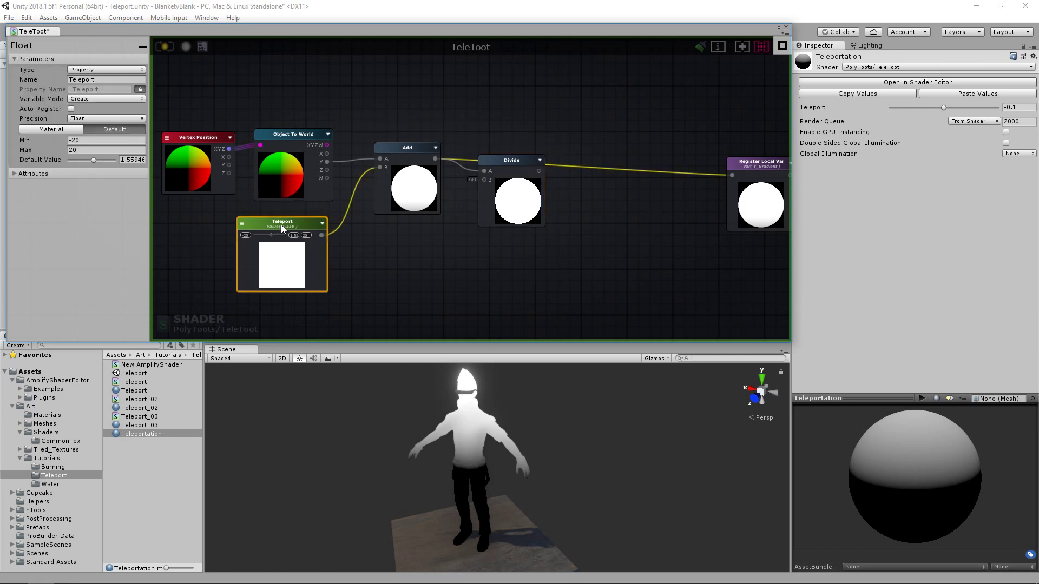
click(89, 150)
click(525, 186)
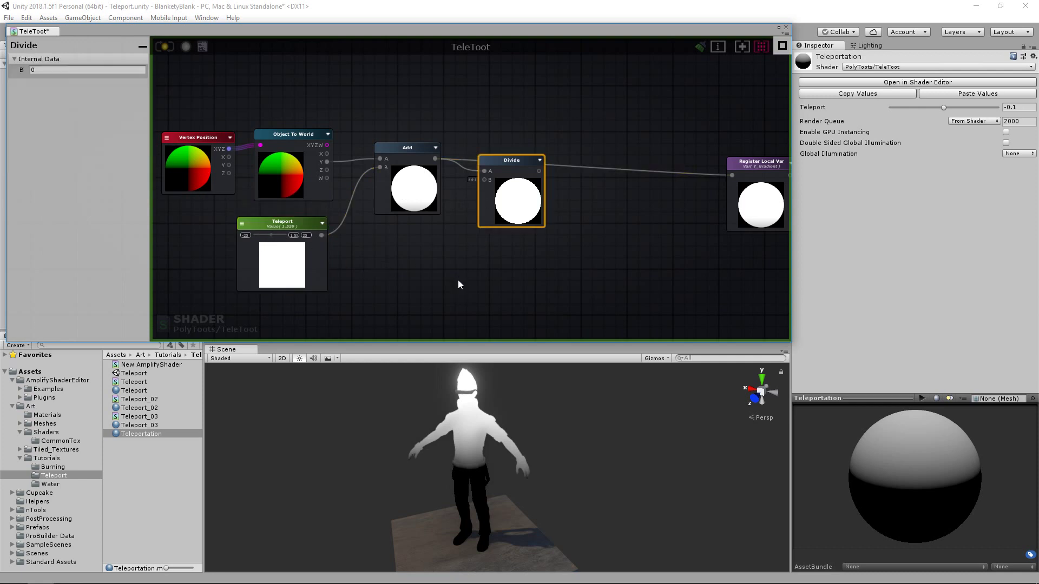
click(427, 294)
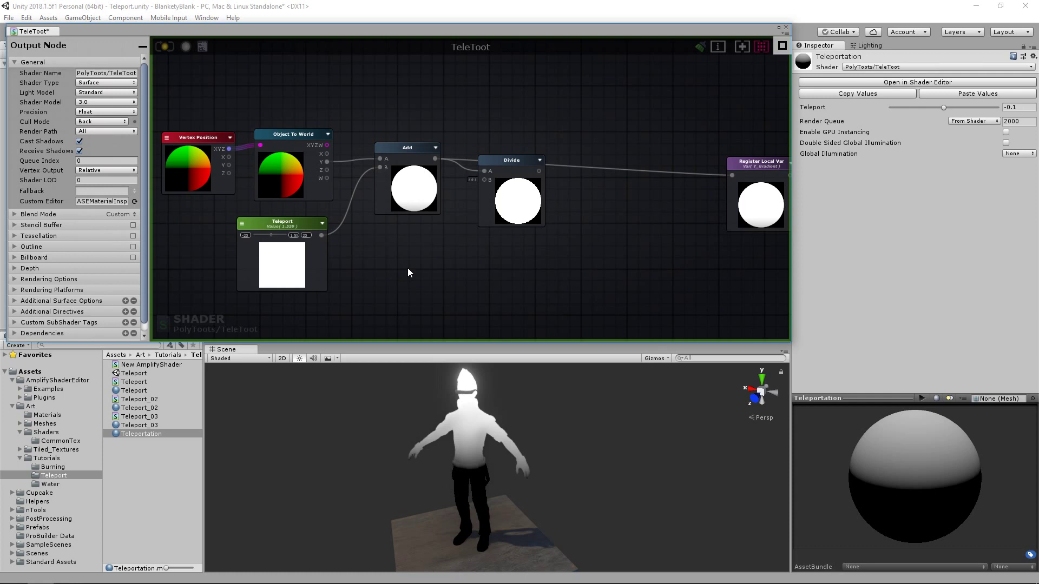
Create a float node below Add, name it Range and set its type to Property.
key(1)
click(411, 270)
click(96, 80)
text(Range)
click(106, 69)
click(81, 87)
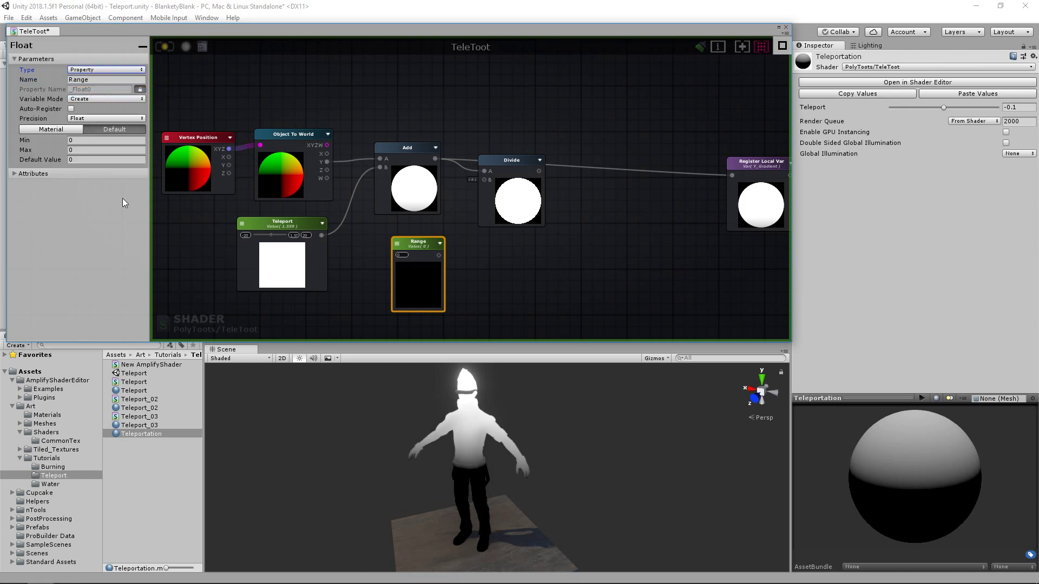
Set the Range property's minimum to -10 and maximum to 10.
click(83, 141)
text(-10)
key(Tab)
text(10)
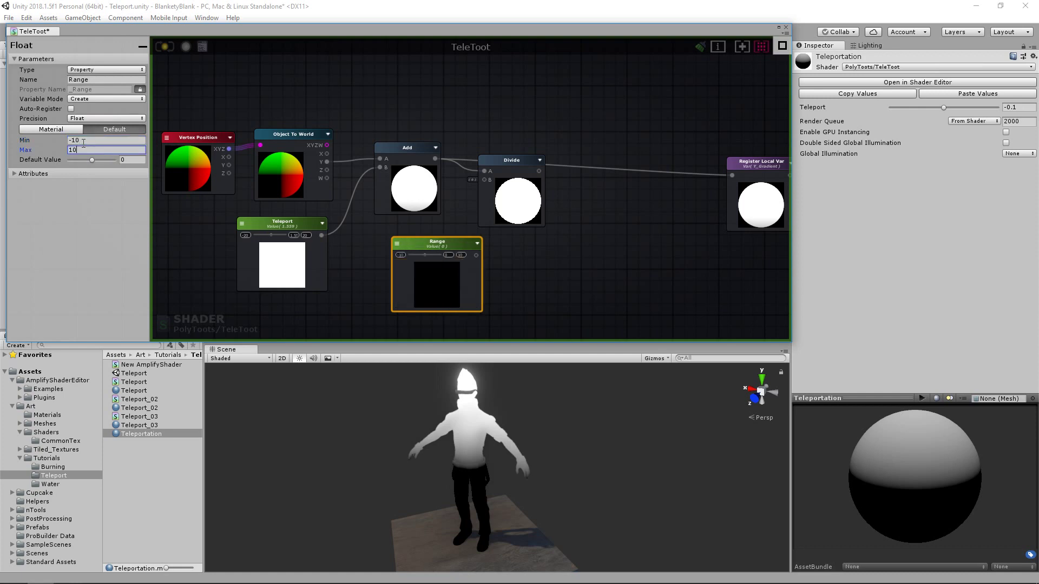
Connect Range to Divide's B input, raise its default value to about 1.08, and shift Divide slightly upward.
drag(457, 242, 485, 180)
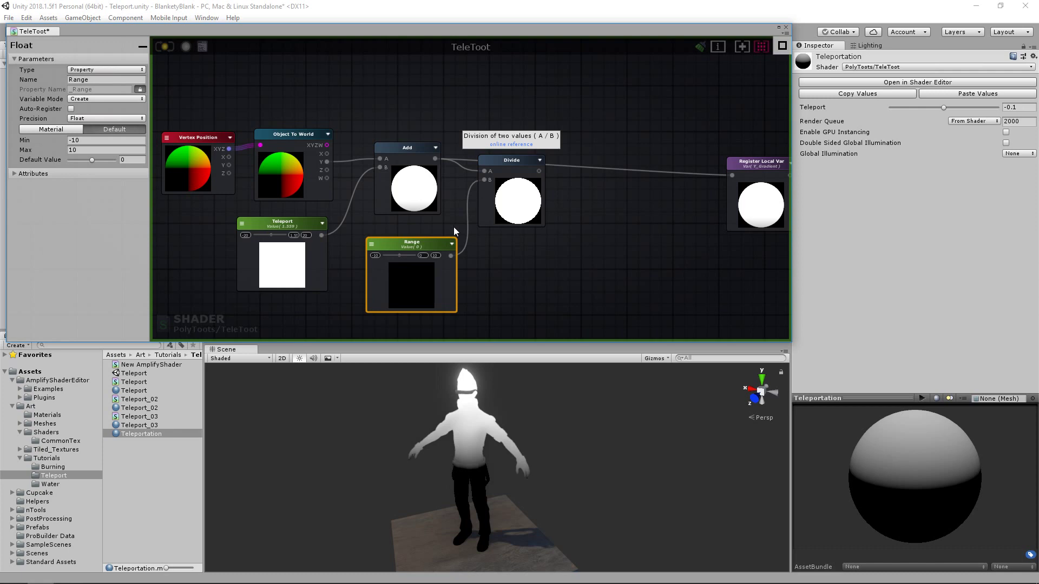
mouse_move(399, 256)
mouse_down()
mouse_move(415, 256)
mouse_move(401, 255)
mouse_up()
click(531, 202)
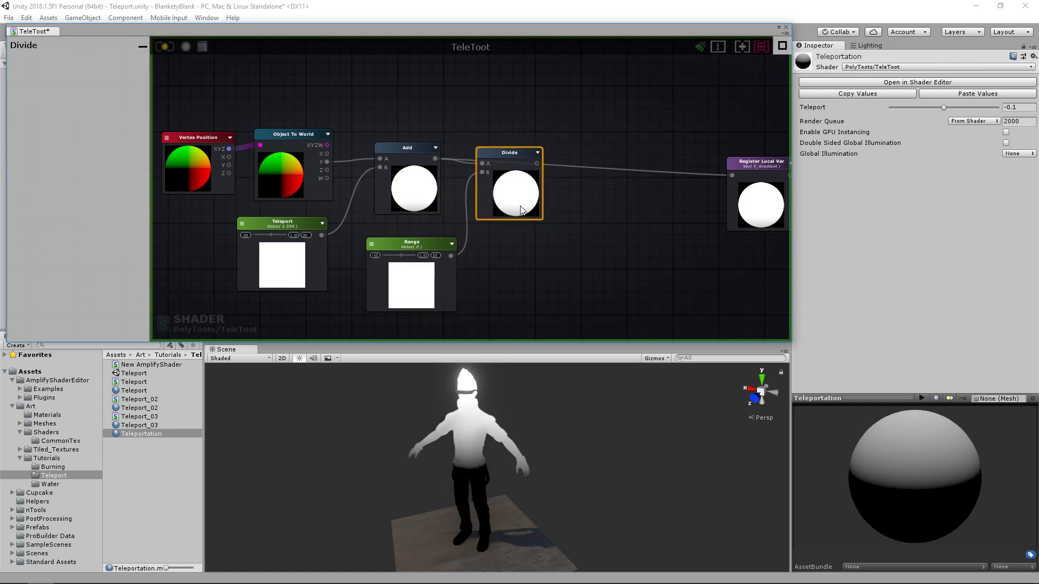
Add a Saturate node and wire it between Divide's output and the Y_Gradient Register Local Var.
middle_drag(552, 192, 458, 192)
click(527, 216)
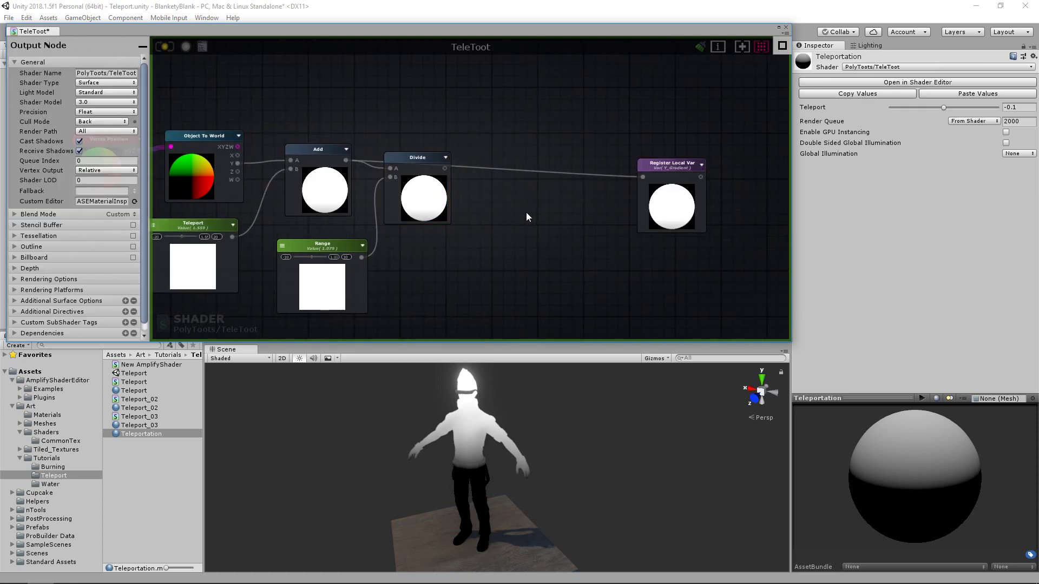
right_click(526, 213)
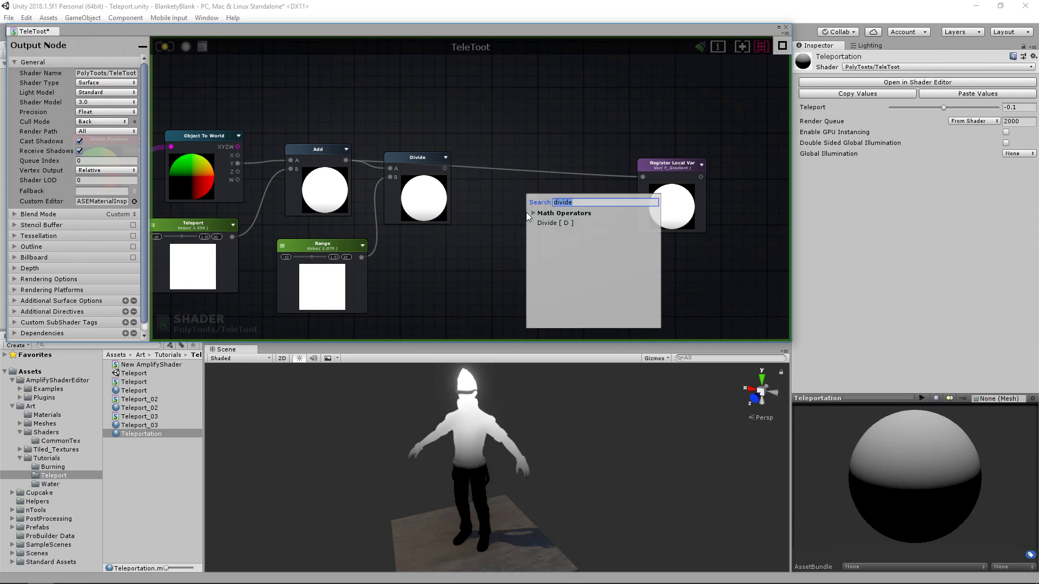
text(satur)
click(555, 242)
drag(563, 233, 557, 211)
drag(445, 168, 642, 177)
drag(520, 195, 547, 182)
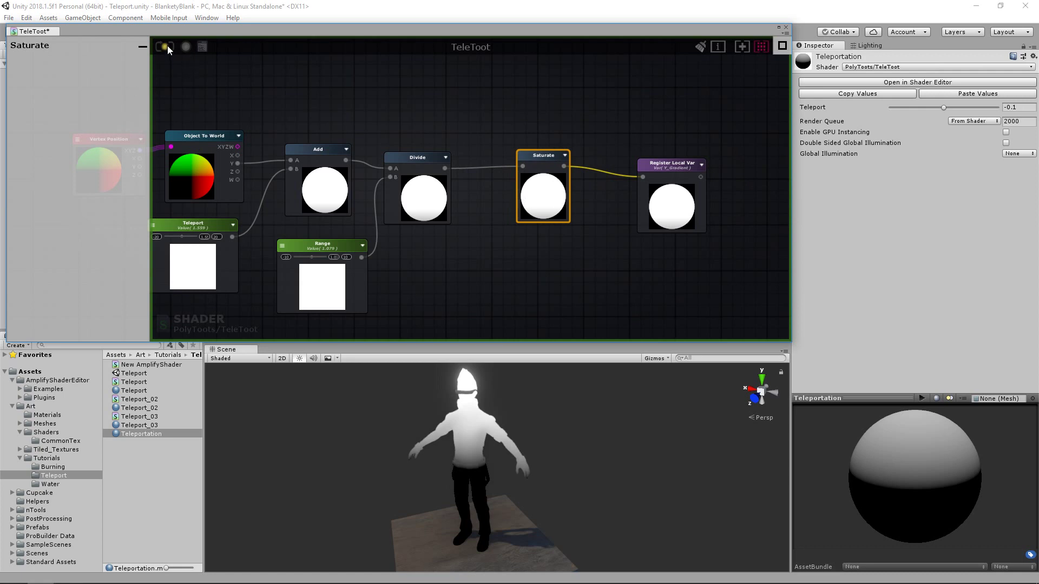
Set Range's minimum to -20, maximum to 20 and default value to 2, and update the shader.
drag(314, 256, 317, 257)
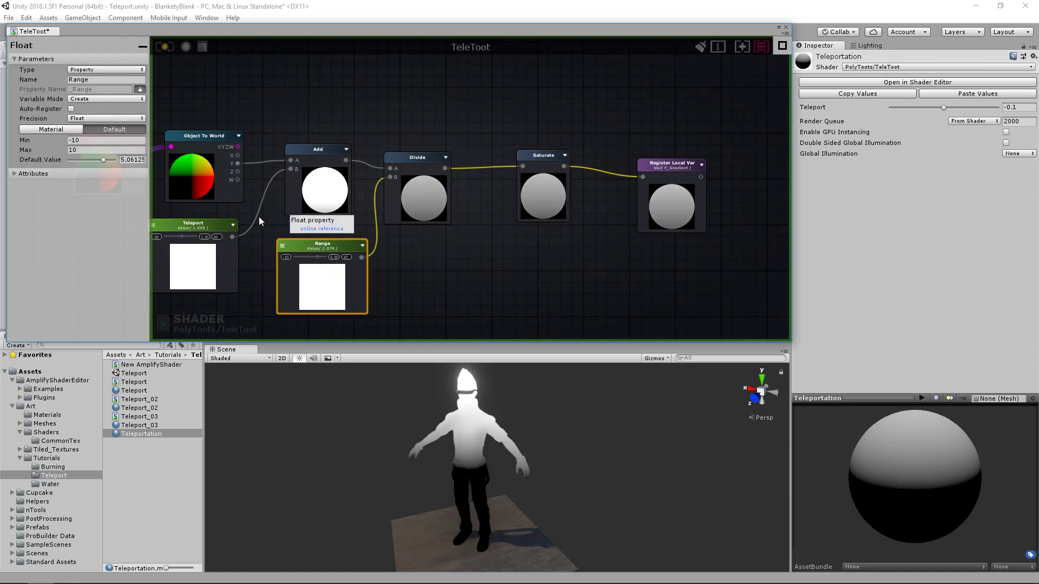
click(92, 142)
text(-20)
key(Tab)
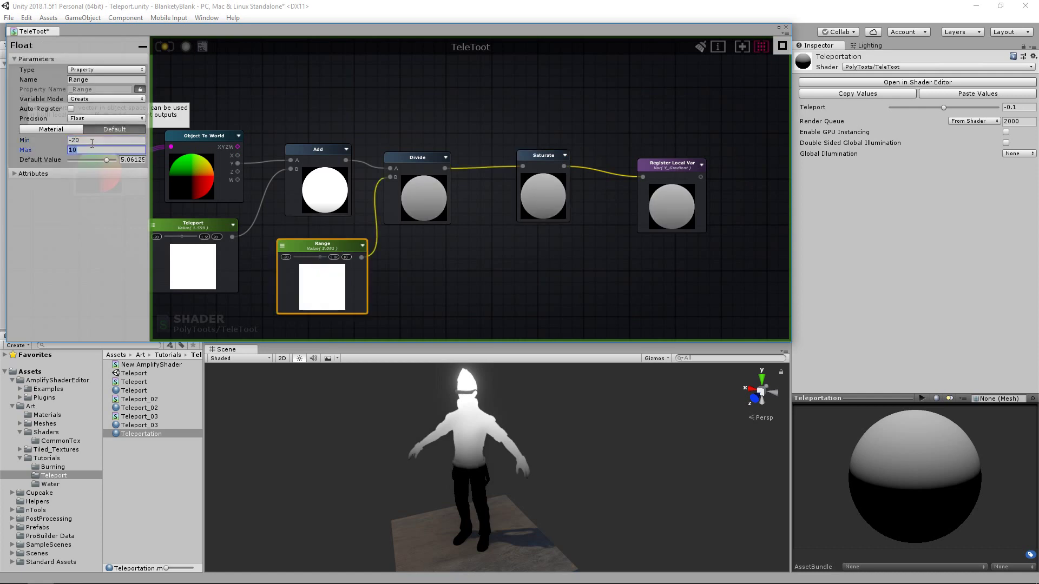
text(20)
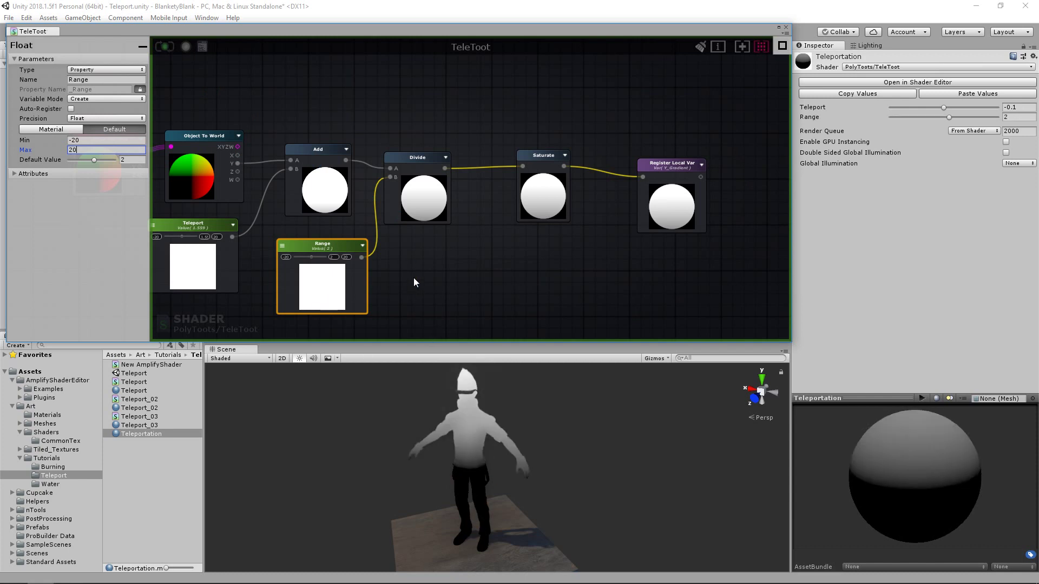
Tidy the gradient chain by aligning Vertex Position with Object To World and Register Local Var with Saturate.
middle_drag(433, 295, 566, 311)
click(232, 153)
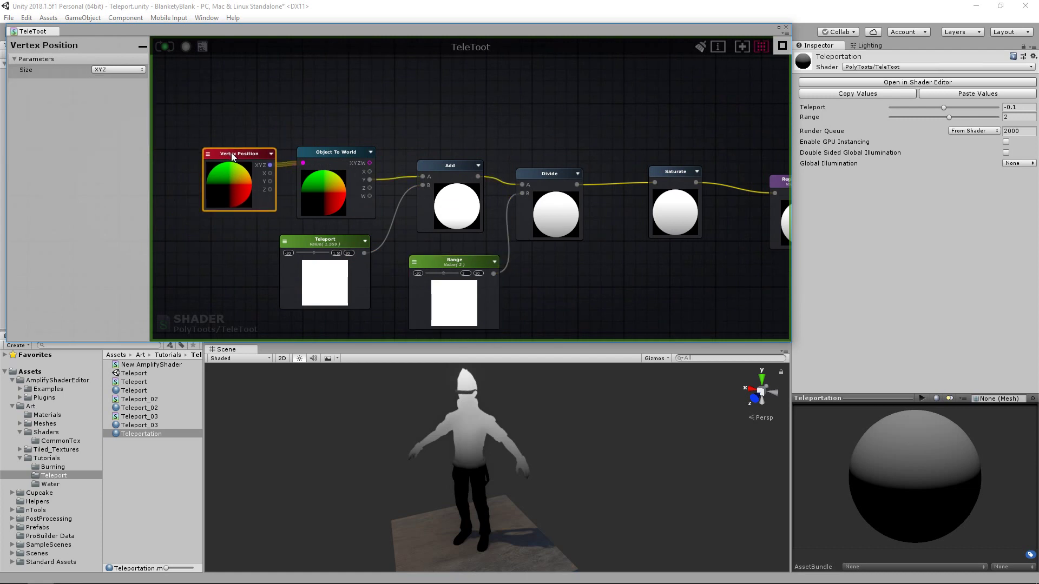
middle_drag(593, 235, 451, 209)
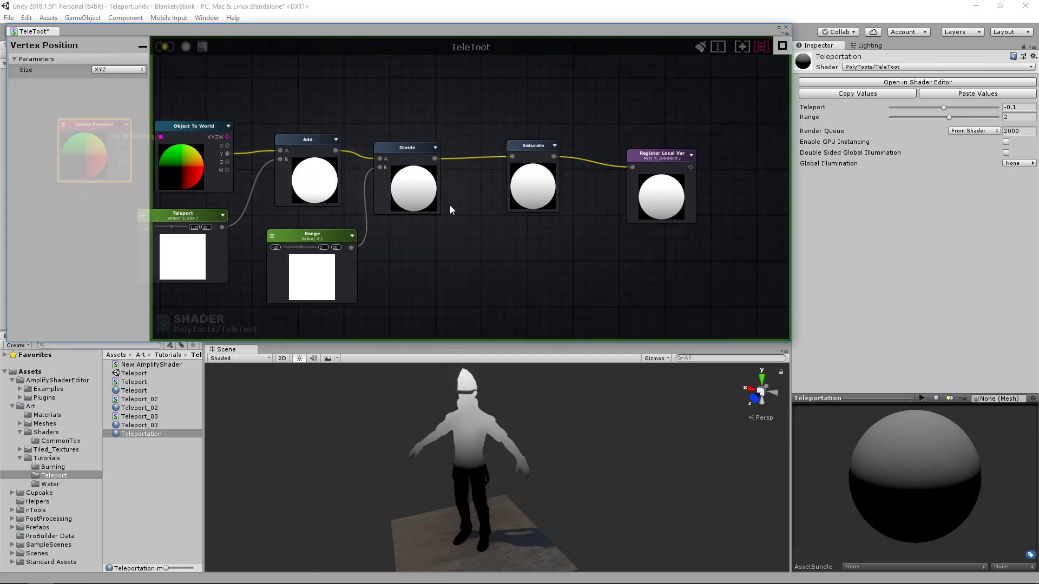
click(647, 193)
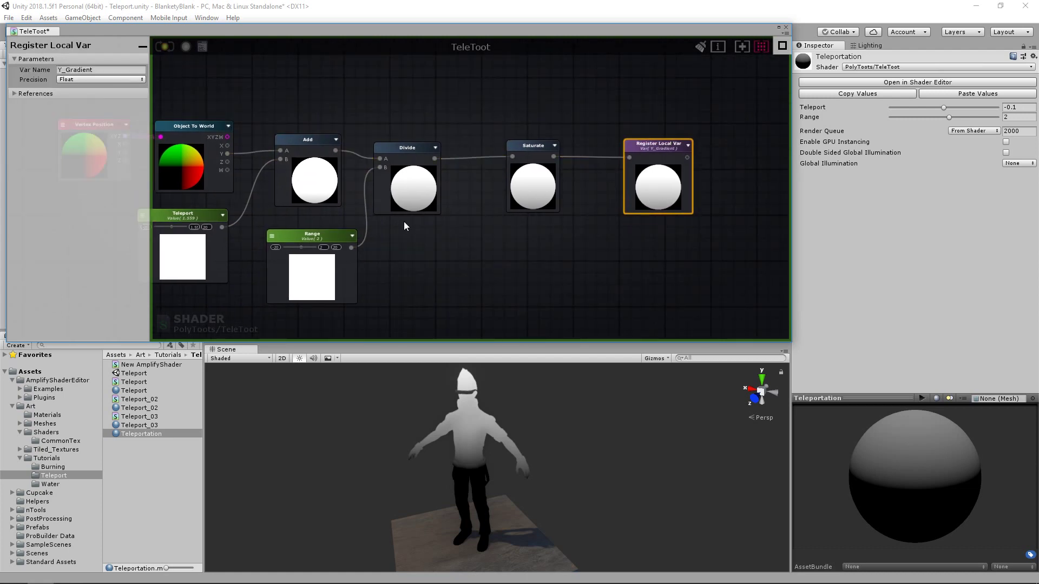
middle_drag(403, 222, 470, 214)
Try different Teleport and Range values on the Teleportation material, ending with Teleport at -3 and Range at 5.2.
click(143, 433)
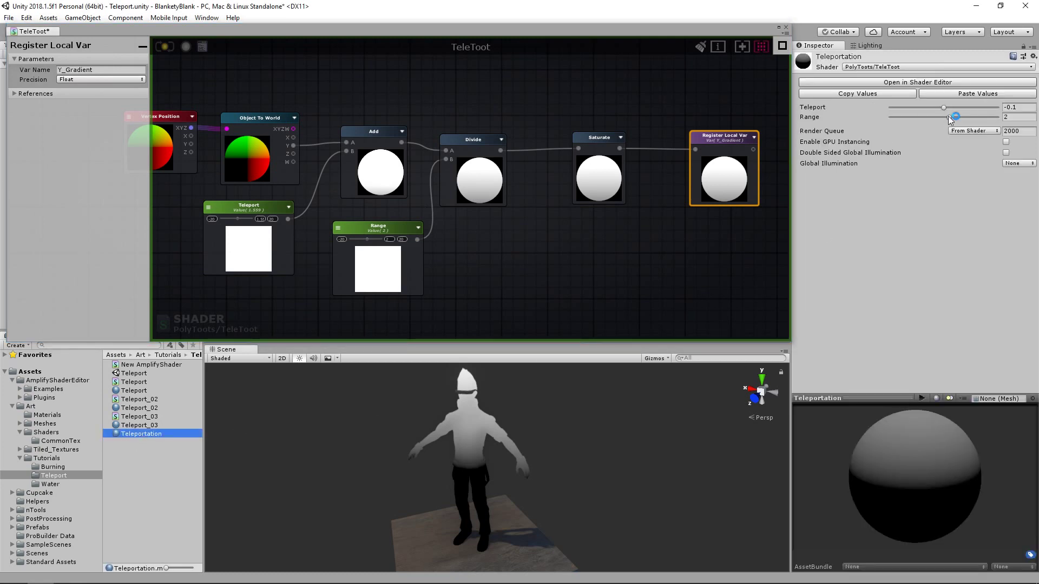
mouse_move(945, 108)
mouse_down()
mouse_move(935, 109)
mouse_move(957, 106)
mouse_up()
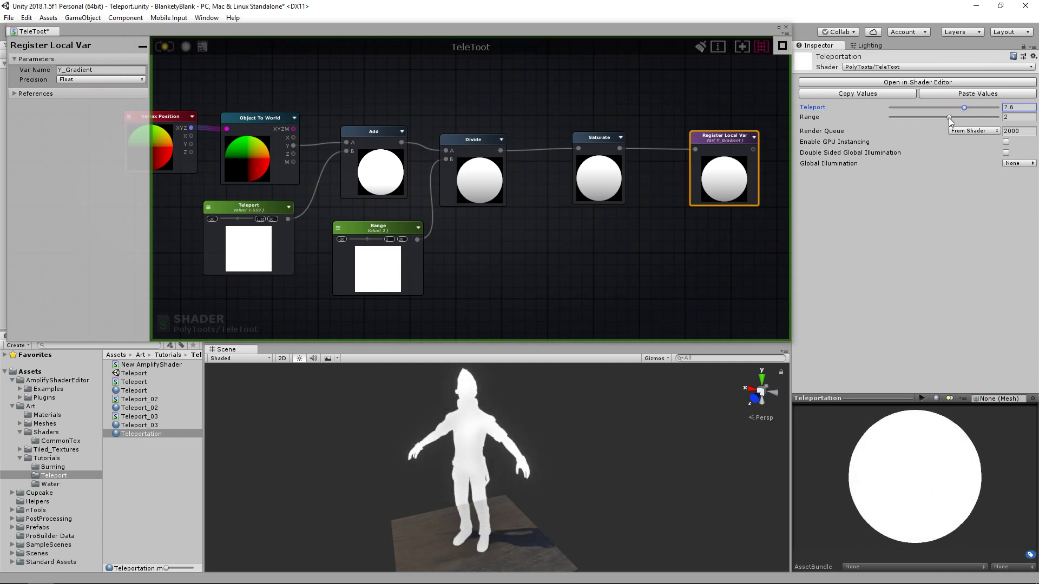
drag(949, 118, 917, 108)
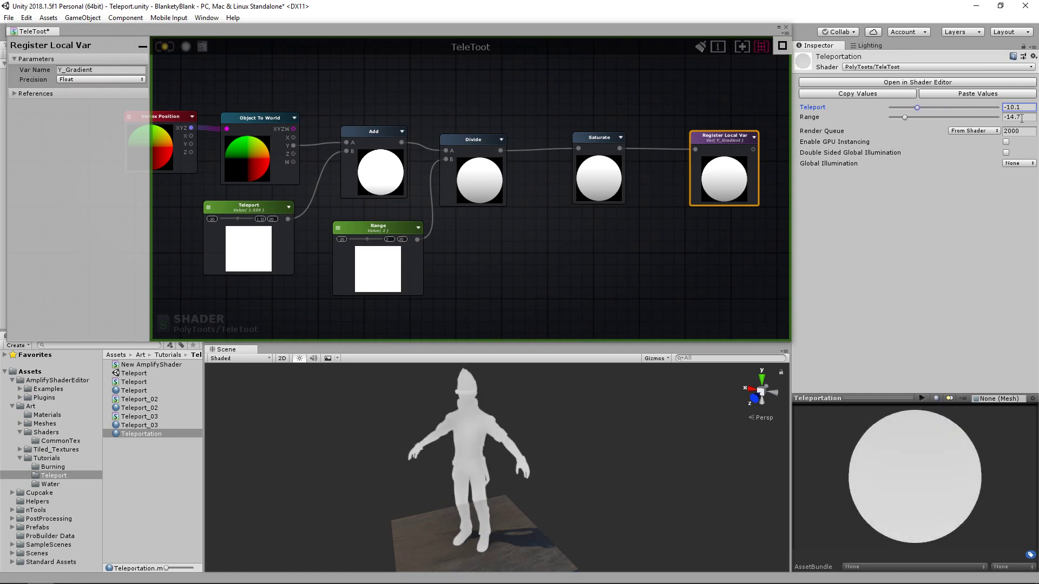
mouse_move(922, 118)
mouse_down()
mouse_move(962, 114)
mouse_move(911, 108)
mouse_move(958, 108)
mouse_move(936, 107)
mouse_up()
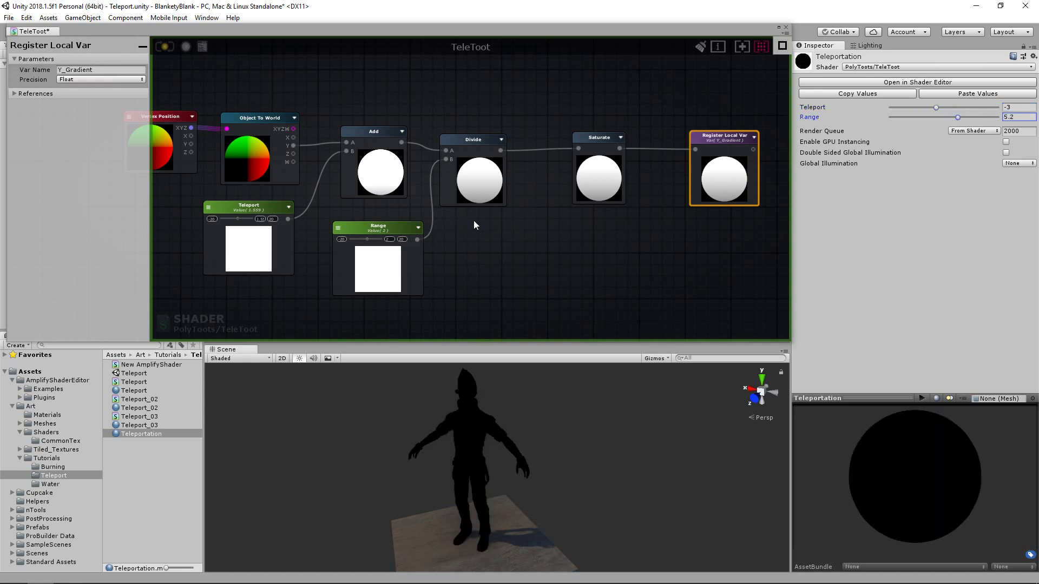
Group all the gradient nodes in a comment frame titled Y_Gradient.
scroll(473, 220, down, 5)
drag(403, 189, 615, 270)
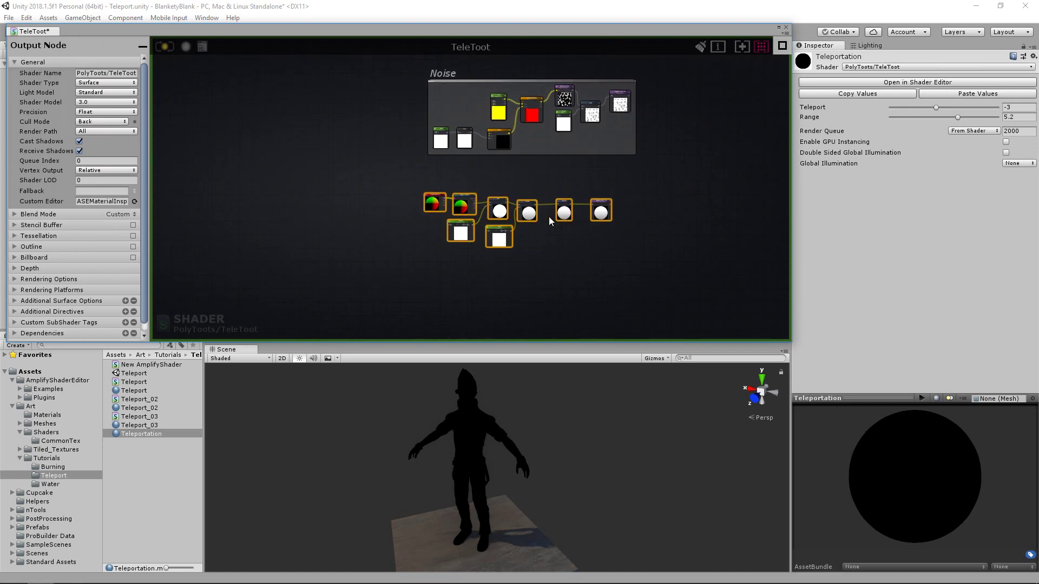
middle_drag(548, 217, 516, 215)
scroll(486, 217, up, 1)
key(c)
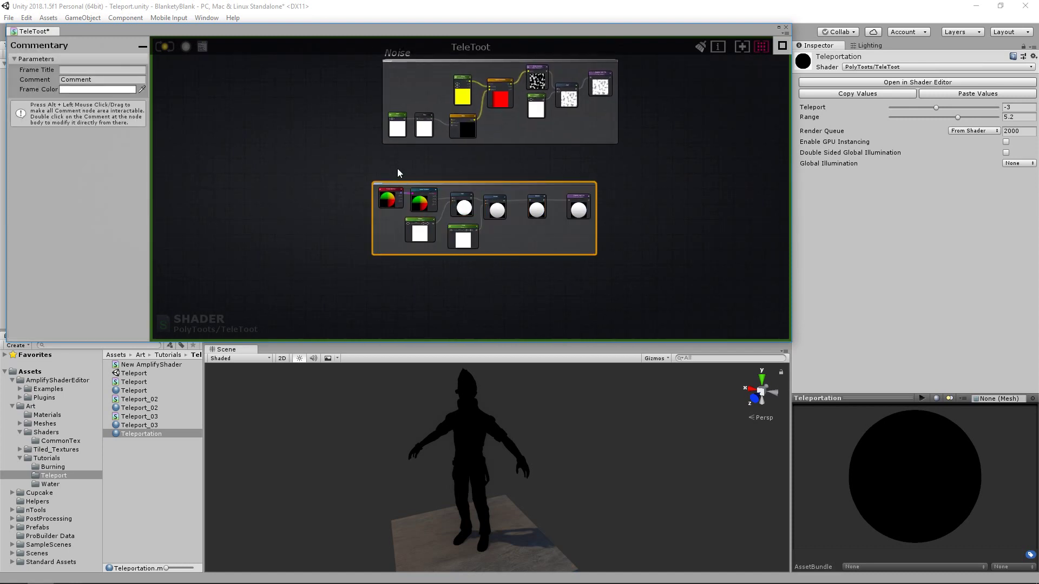
click(398, 177)
scroll(401, 183, up, 1)
click(402, 184)
click(112, 70)
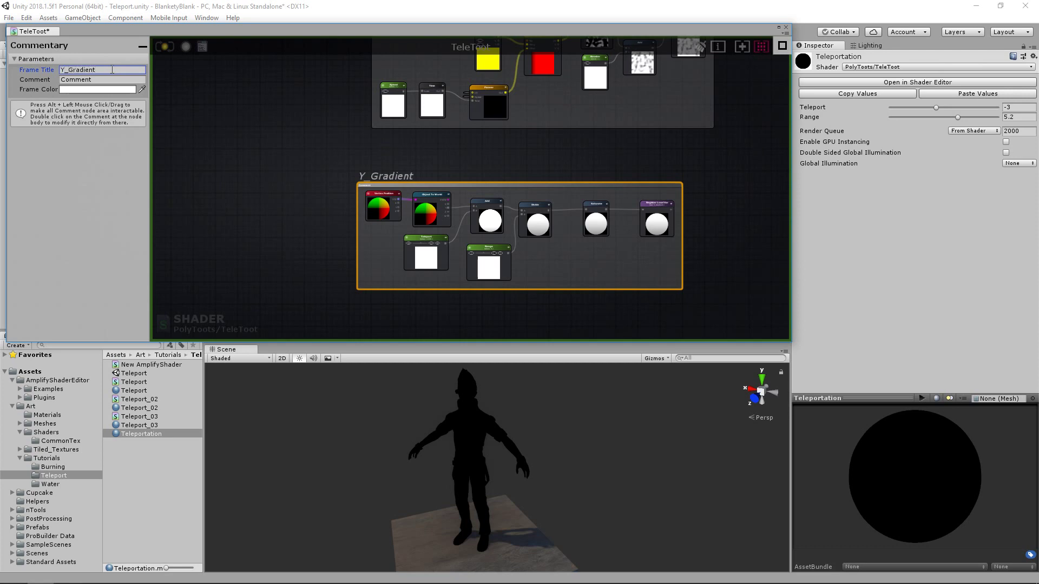
click(223, 170)
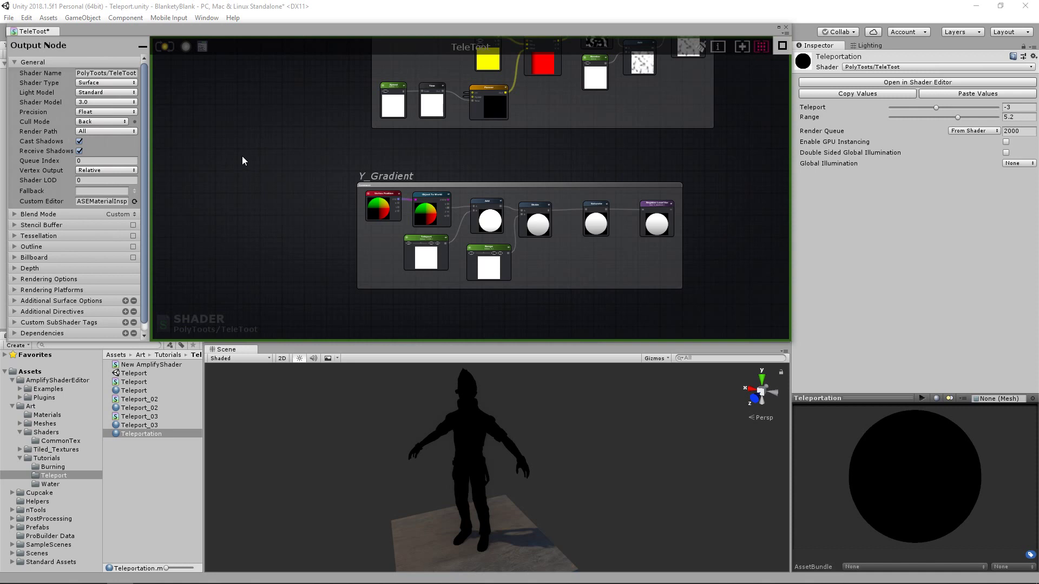
Move the Y_Gradient comment frame directly beneath the Noise frame, lining up their left edges.
middle_drag(557, 233, 448, 223)
drag(537, 274, 549, 253)
middle_drag(594, 110, 515, 193)
click(480, 174)
click(611, 227)
scroll(633, 238, down, 3)
middle_drag(644, 246, 496, 218)
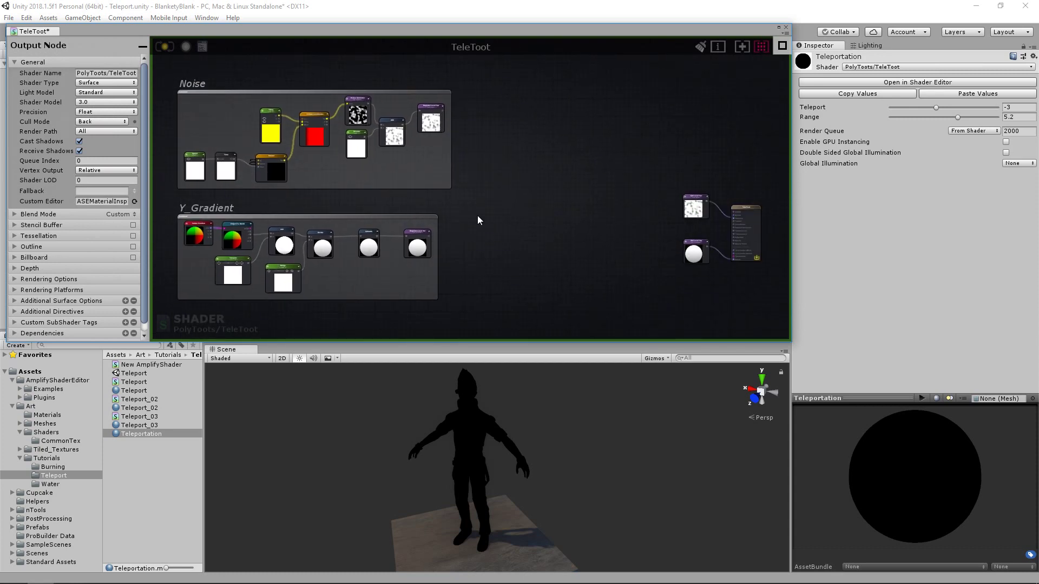
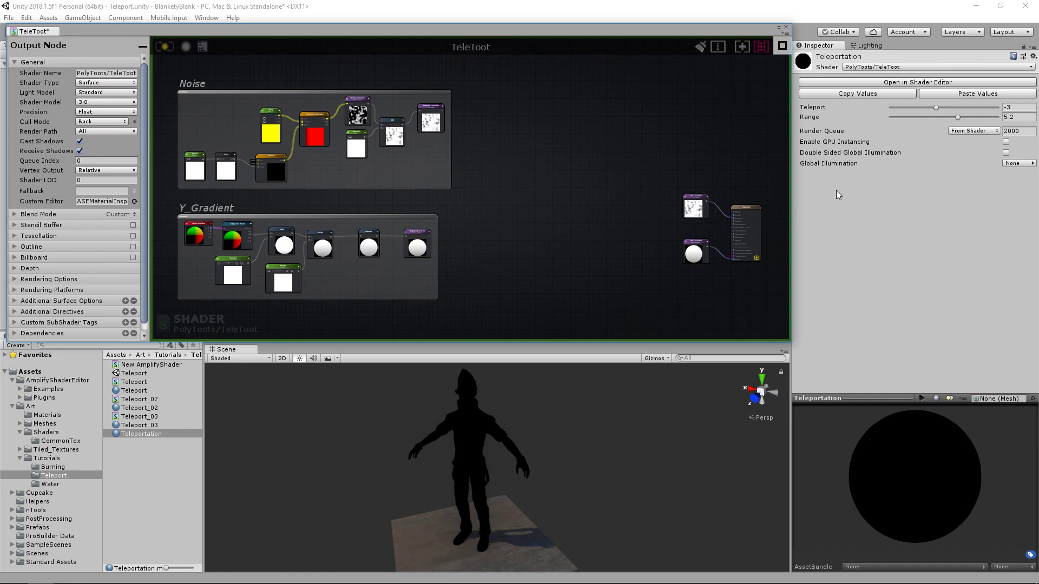
Set the material's Teleport value to -0.4 and examine the gradient close up on the character's torso.
drag(940, 111, 945, 110)
scroll(524, 413, up, 6)
alt+drag(524, 412, 468, 366)
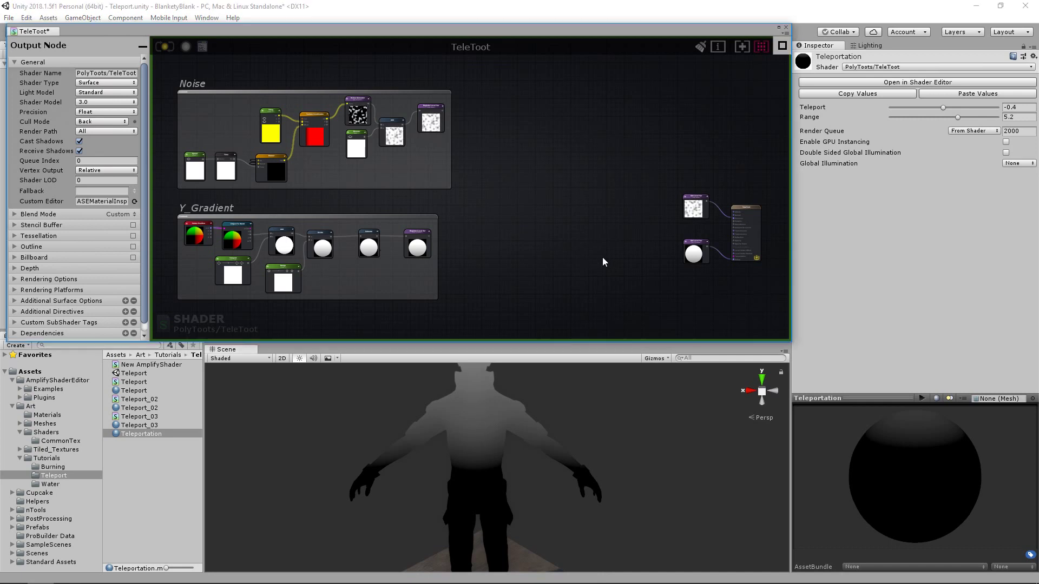
middle_drag(602, 257, 583, 241)
alt+drag(551, 413, 527, 448)
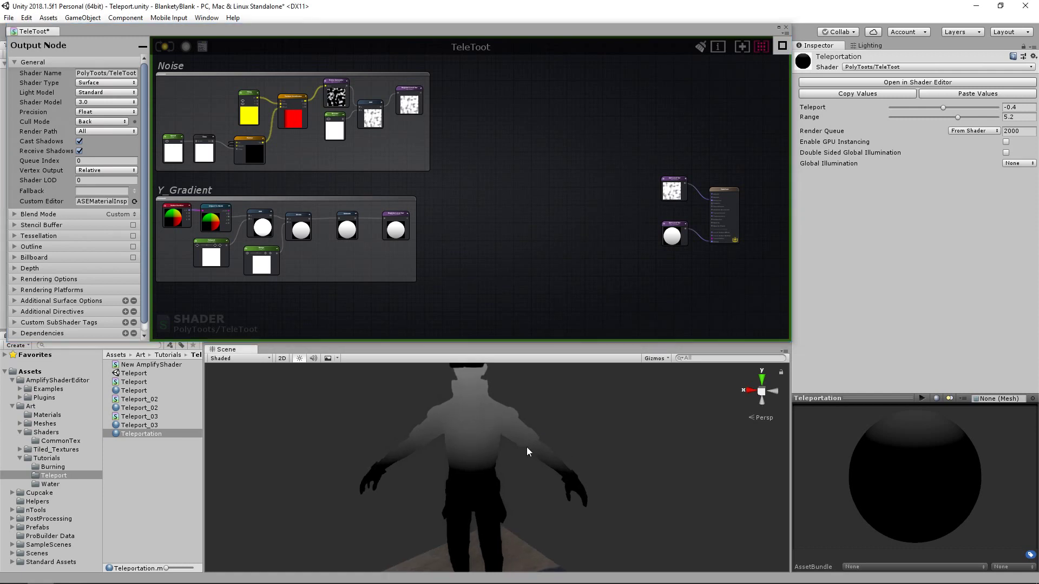
Disconnect the Y_Gradient Get Local Var node from the output node's Debug input.
scroll(526, 214, up, 4)
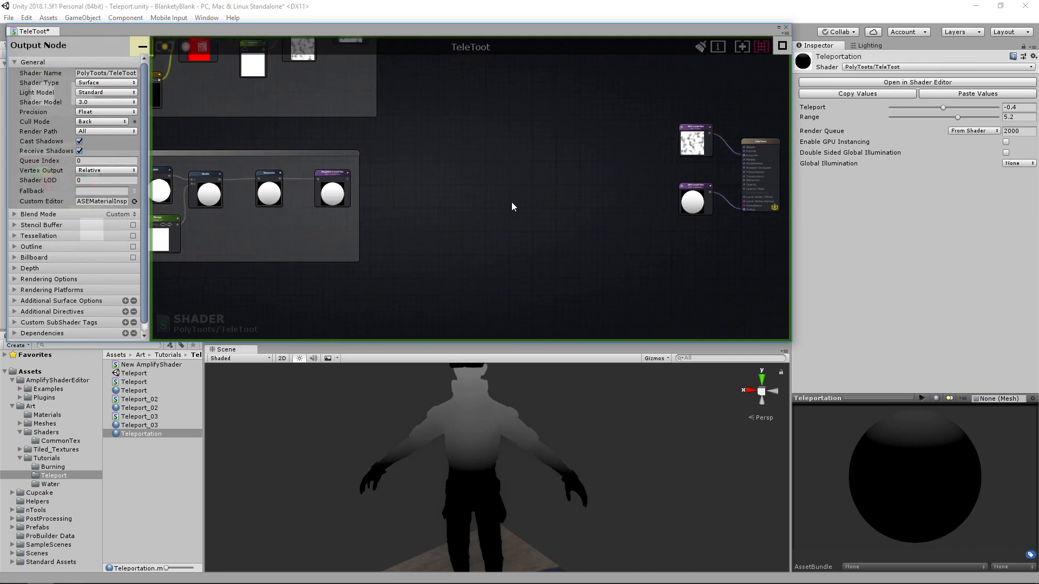
middle_drag(521, 221, 571, 227)
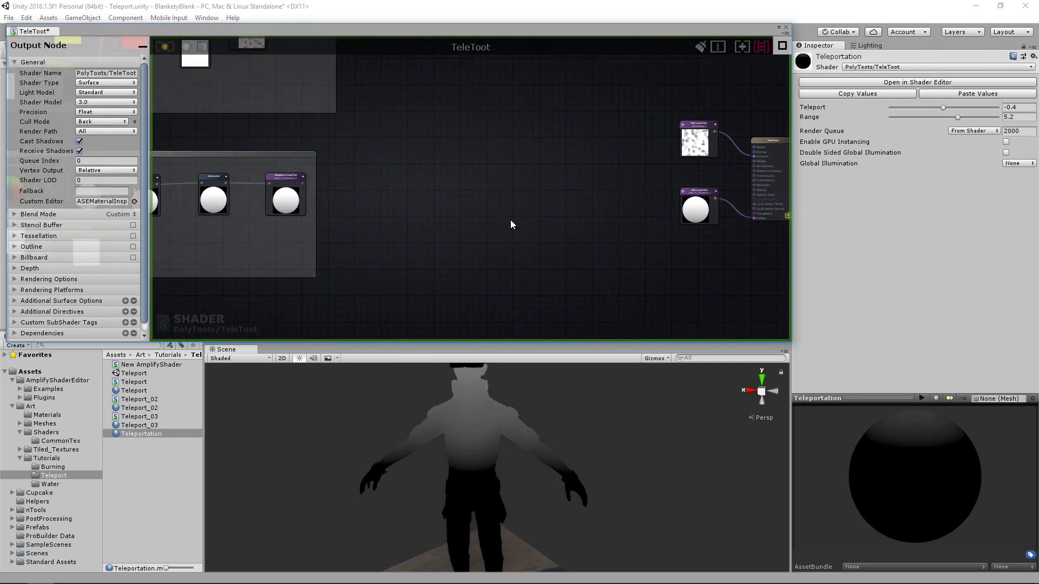
key(f)
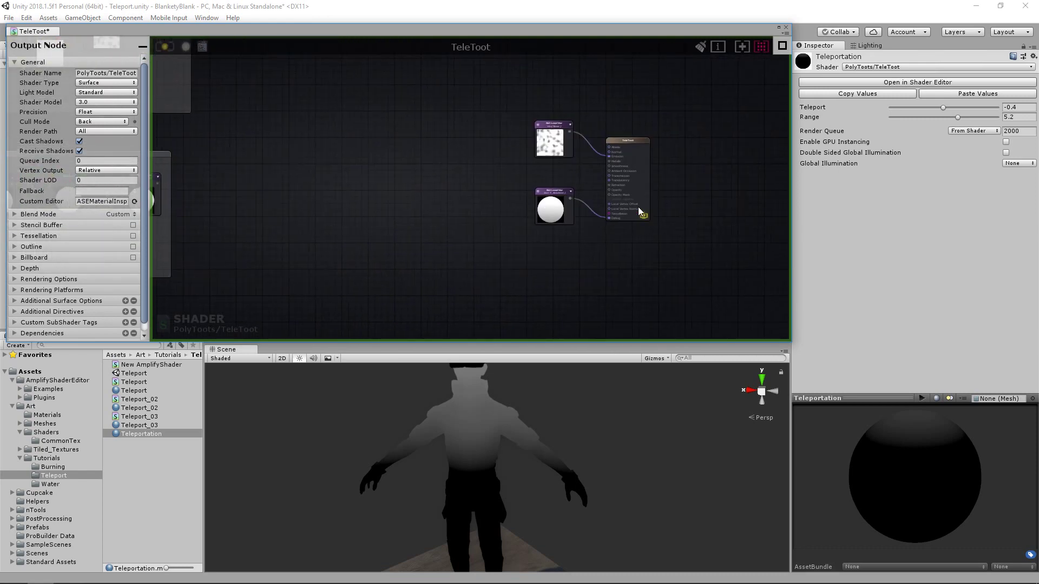
drag(578, 231, 519, 211)
click(463, 198)
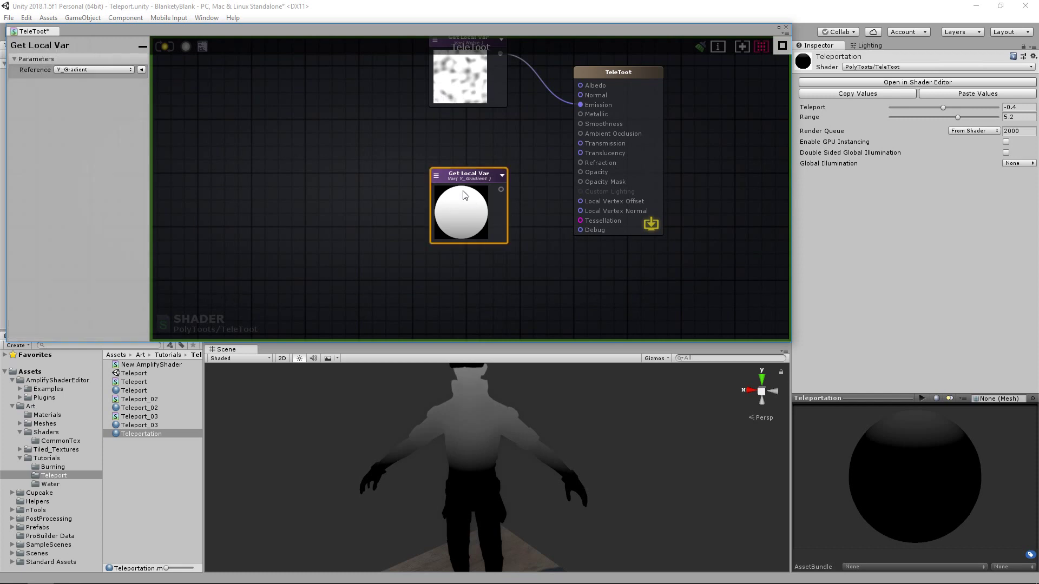
middle_drag(425, 220, 567, 195)
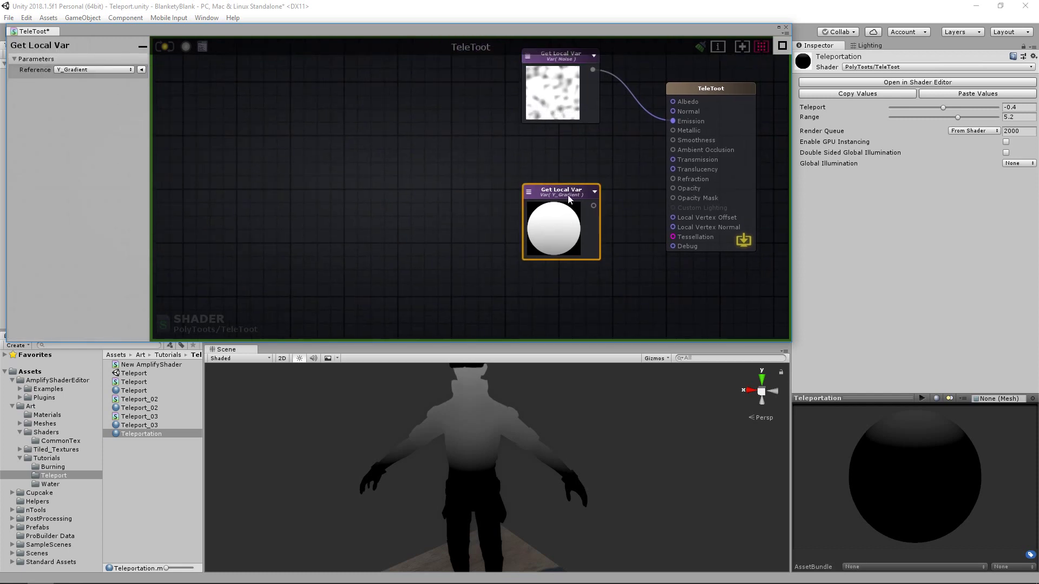
Move the Y_Gradient Get Local Var node away from the output node to just beside the Y_Gradient comment frame.
middle_drag(469, 190, 564, 205)
scroll(581, 203, down, 5)
drag(703, 208, 424, 198)
click(468, 200)
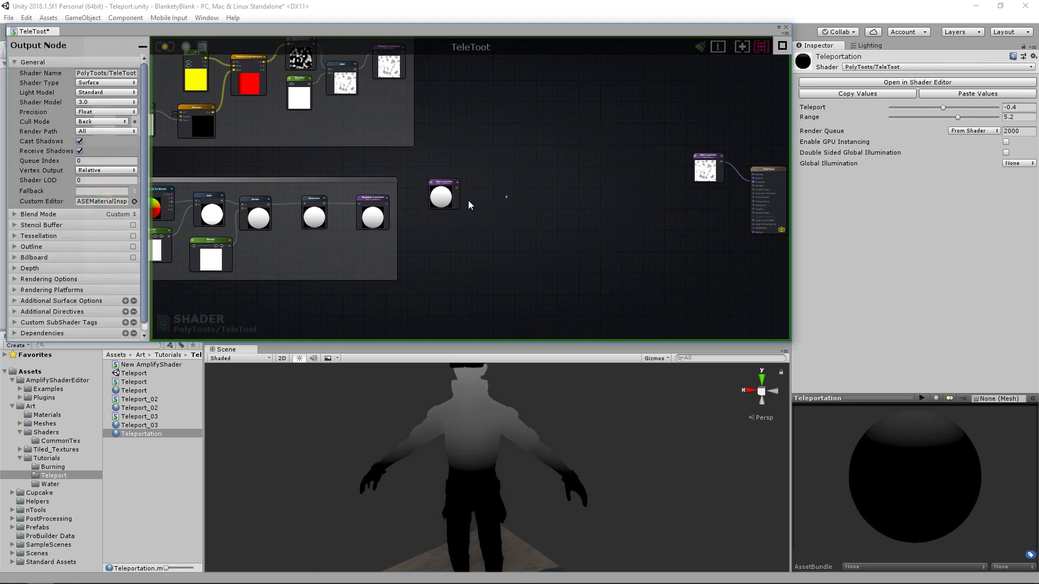
Add a One Minus node beside the Y_Gradient Get Local Var node and feed the gradient into it.
scroll(468, 200, up, 3)
click(414, 194)
click(479, 192)
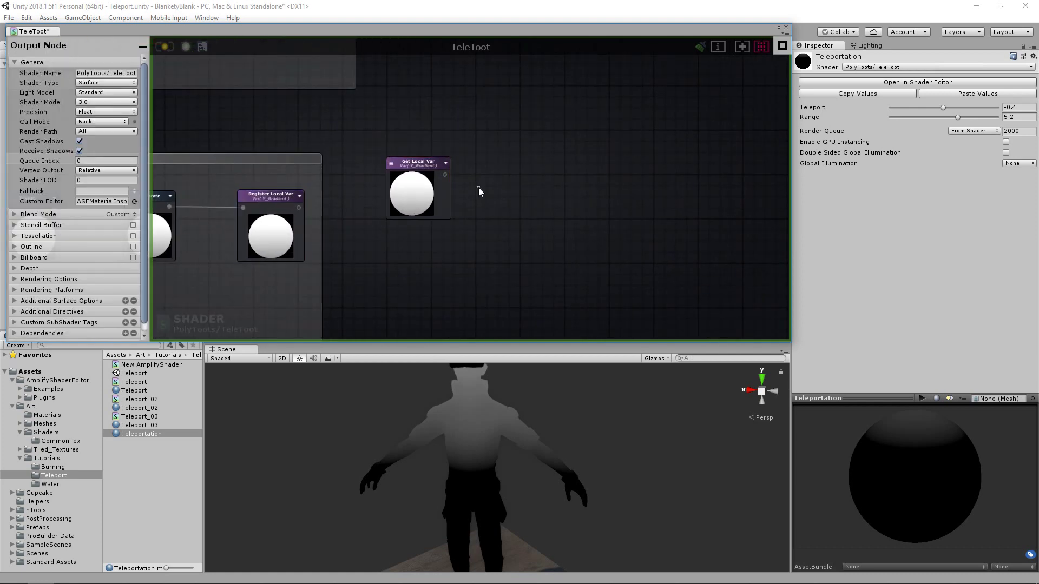
click(517, 193)
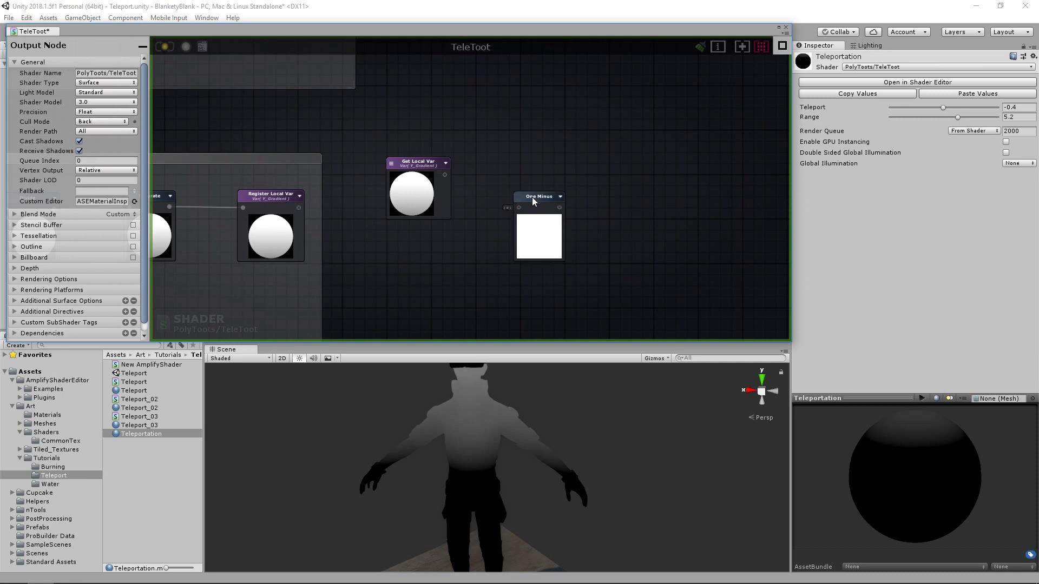
drag(503, 178, 522, 162)
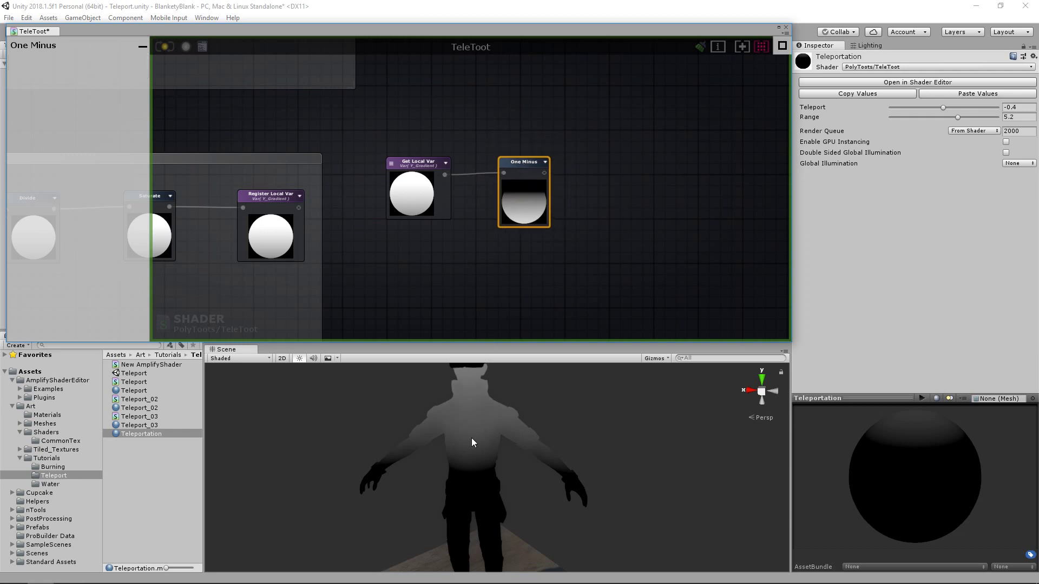
Raise the material's Teleport value to 2.2 and examine how the gradient shifts along the character.
mouse_move(476, 472)
alt+mouse_down()
mouse_move(489, 465)
mouse_move(468, 468)
alt+mouse_up()
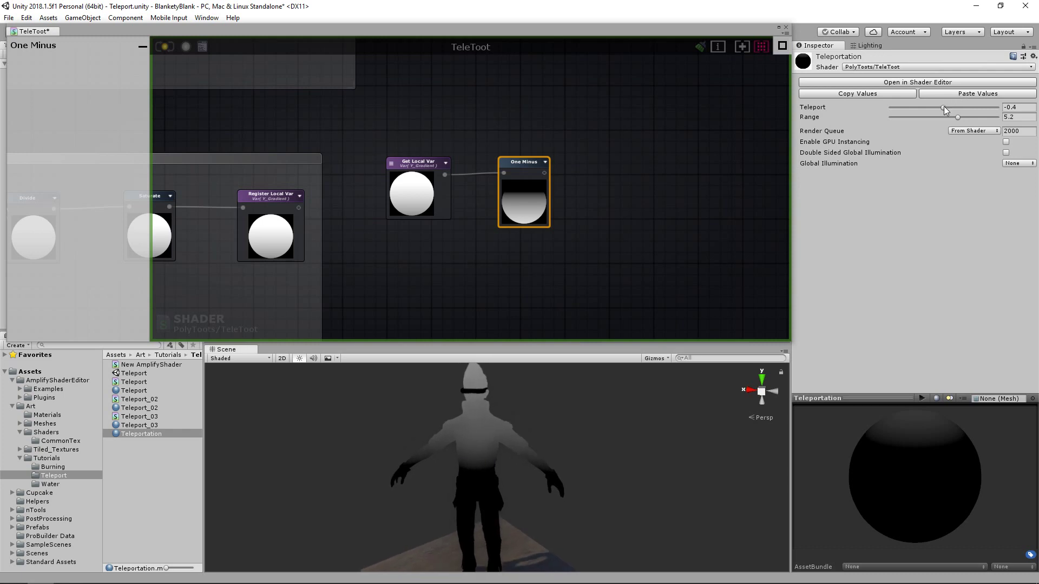
mouse_move(945, 110)
mouse_down()
mouse_move(970, 107)
mouse_move(945, 103)
mouse_up()
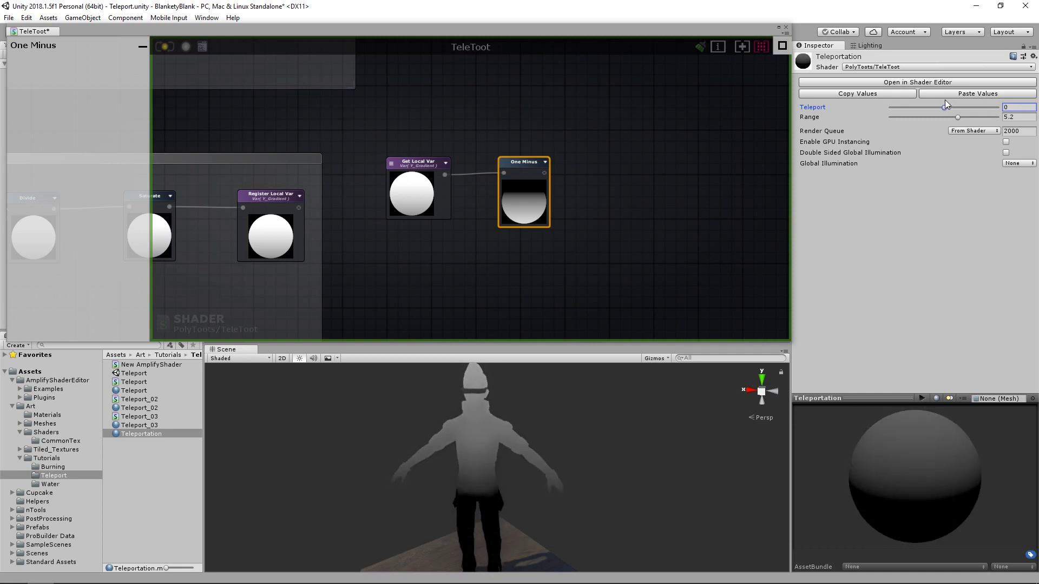
mouse_move(945, 104)
mouse_down()
mouse_move(969, 101)
mouse_move(950, 107)
mouse_up()
Add a Multiply node beside the One Minus node.
middle_drag(637, 187, 580, 200)
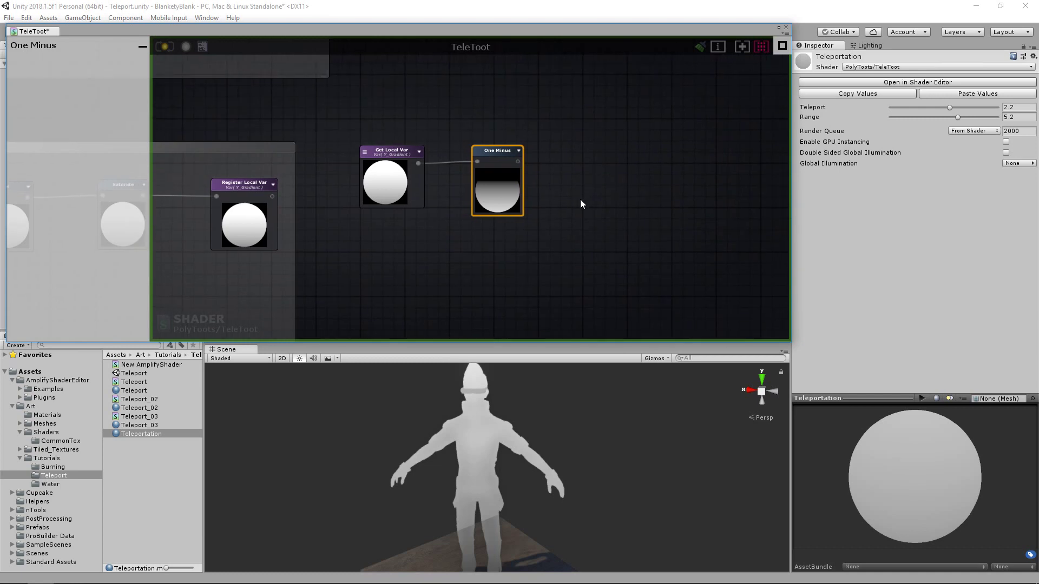
click(621, 191)
drag(622, 185, 590, 158)
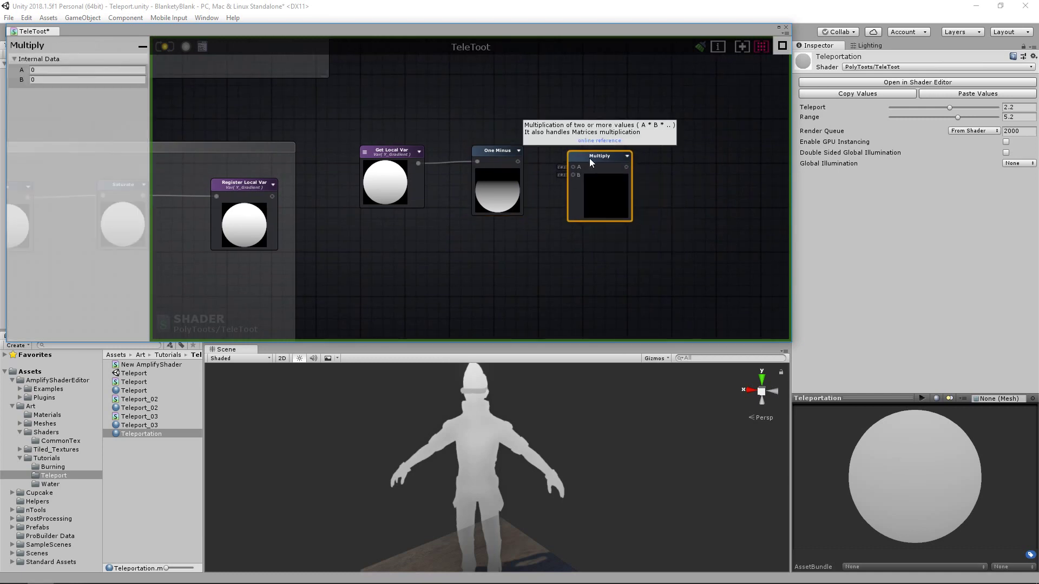
click(487, 295)
middle_drag(488, 289, 515, 268)
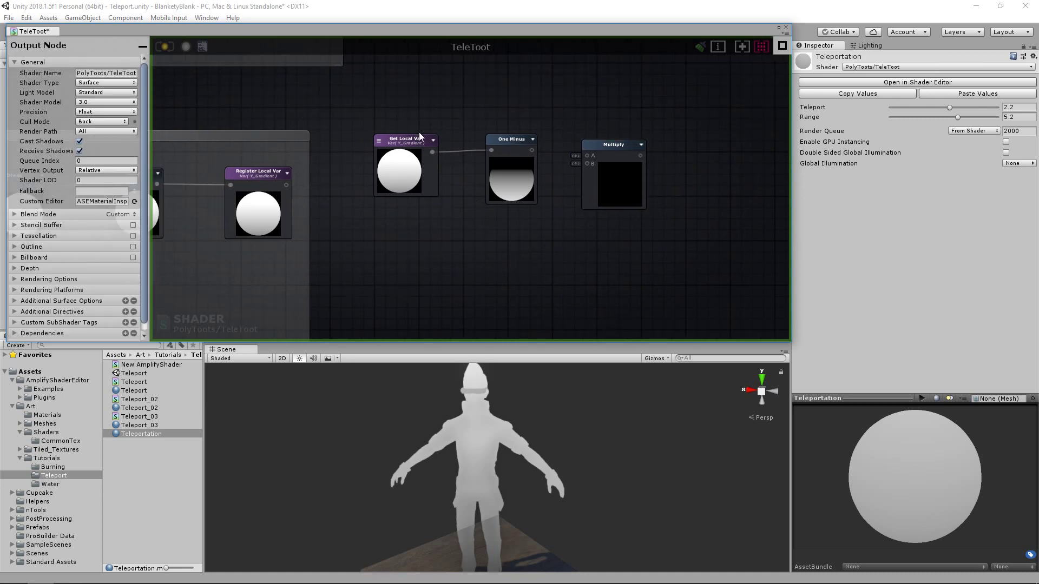
Add another Get Local Var node and place it directly beneath the One Minus node.
middle_drag(418, 132, 435, 192)
scroll(435, 191, down, 3)
scroll(525, 233, up, 3)
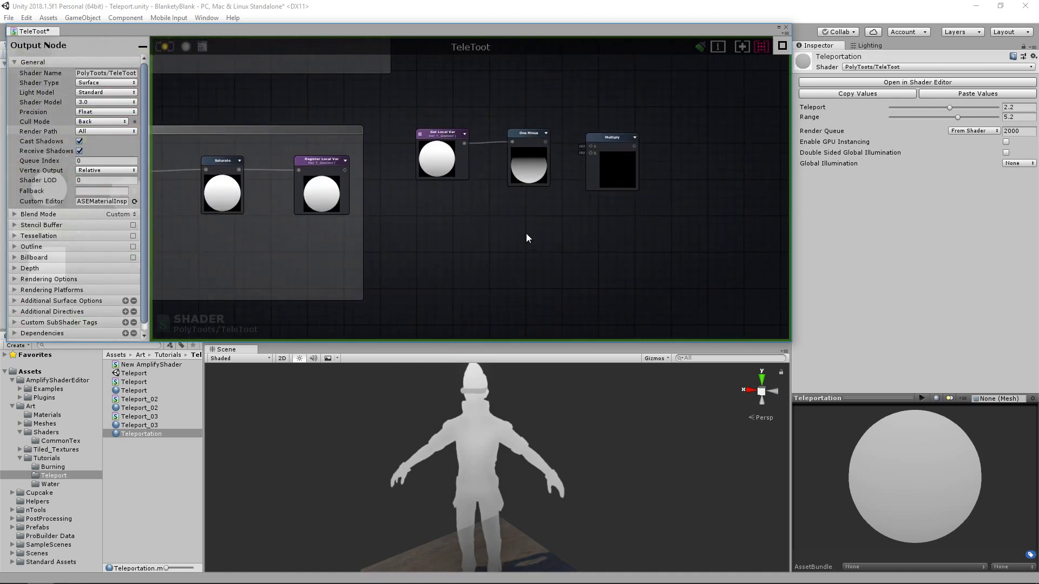
key(g)
click(509, 233)
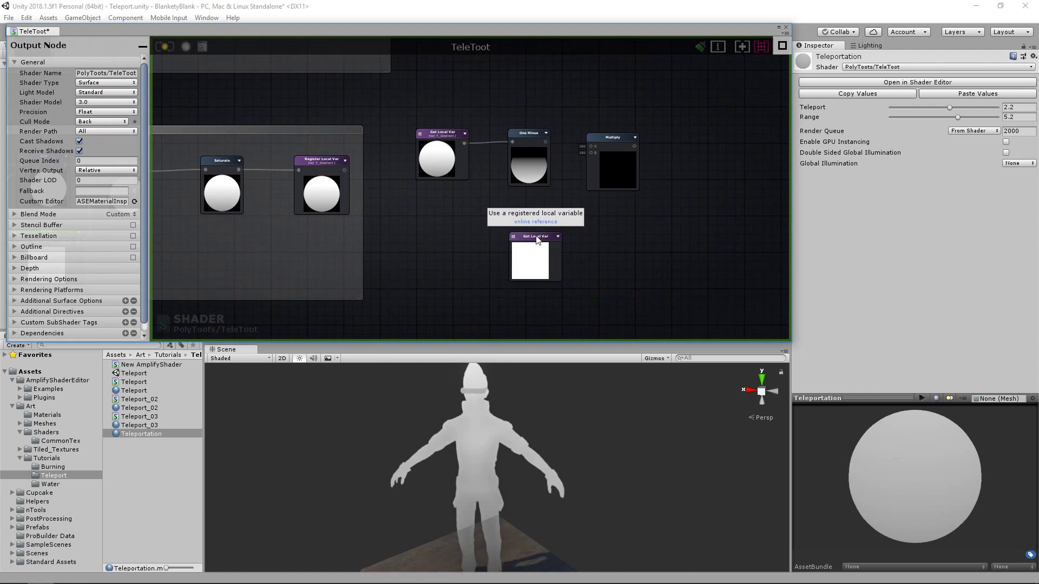
drag(536, 236, 529, 213)
scroll(550, 221, up, 4)
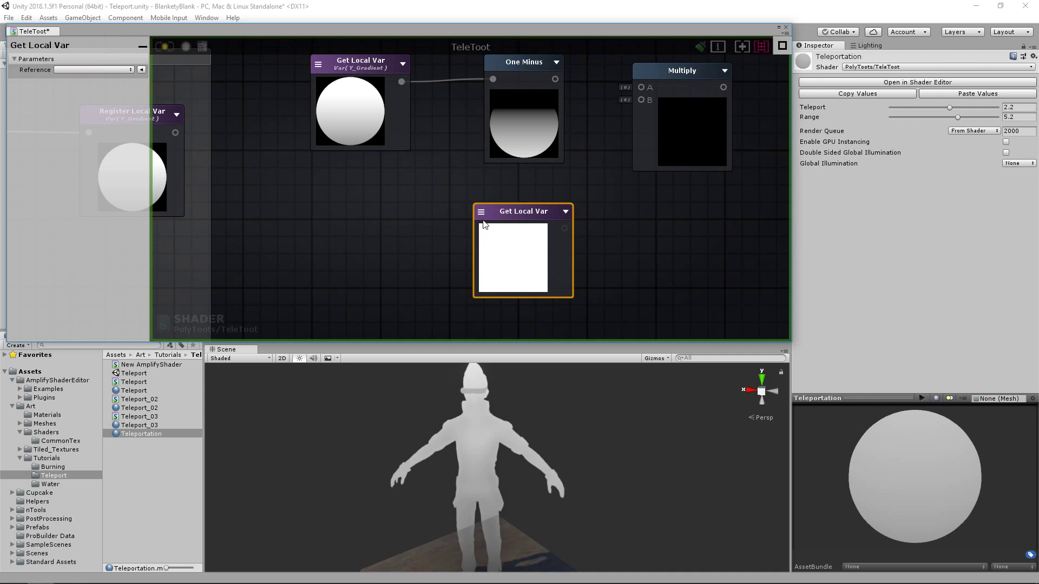
Make the new Get Local Var reference Noise, and connect One Minus to the Multiply node's A input and Noise to B.
click(481, 214)
click(511, 225)
drag(506, 124, 593, 132)
drag(514, 266, 593, 144)
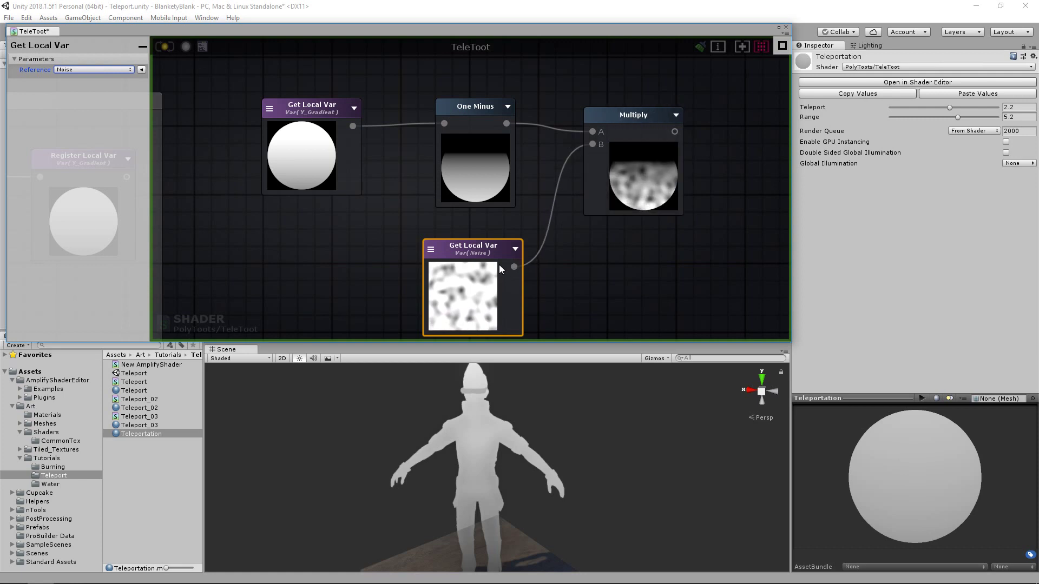
Register the Multiply result in a Register Local Var node named OpacityMask.
scroll(469, 168, down, 5)
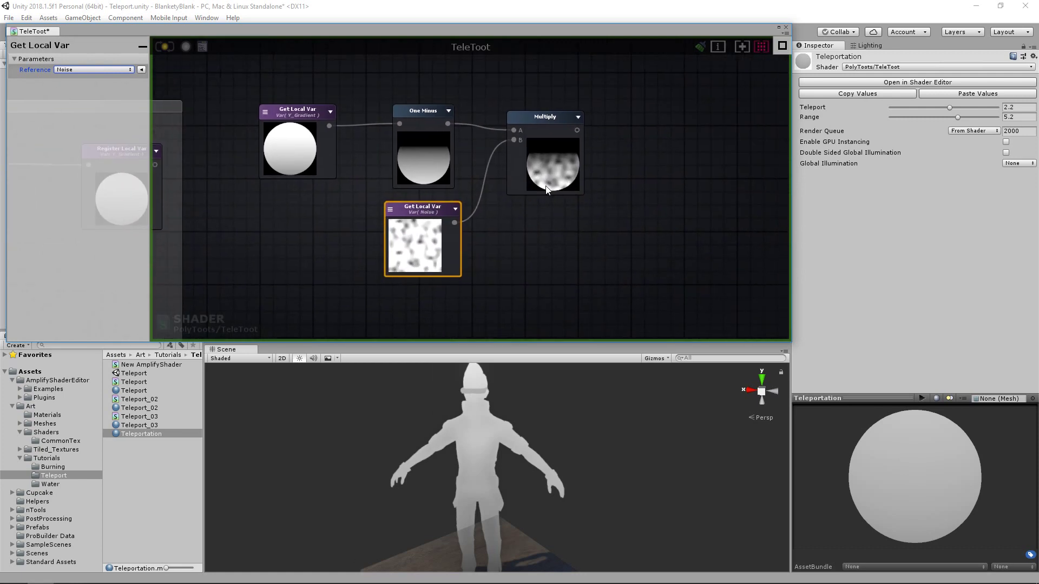
scroll(516, 184, down, 4)
middle_drag(532, 186, 458, 181)
scroll(433, 179, up, 5)
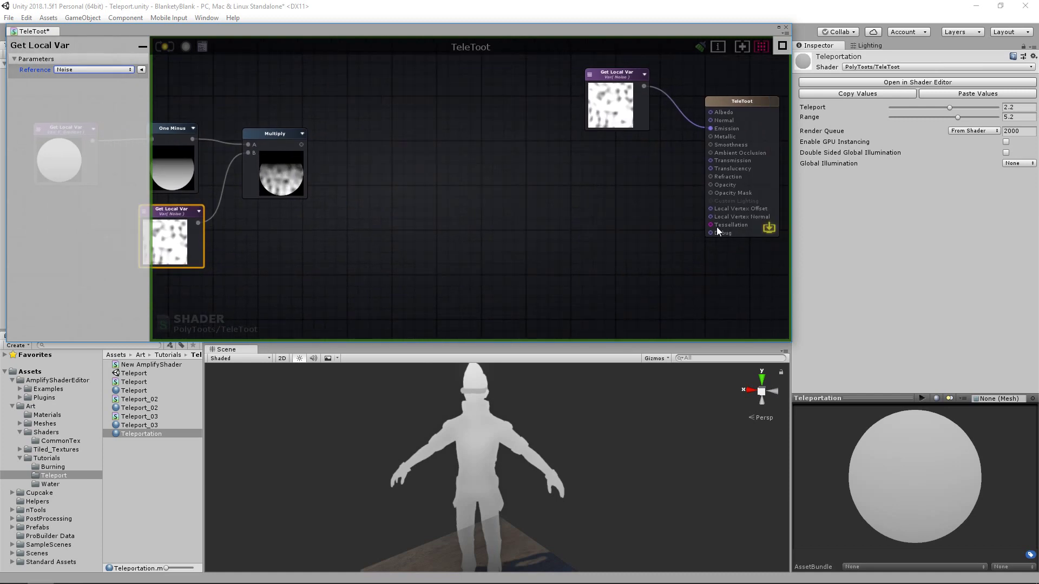
click(517, 218)
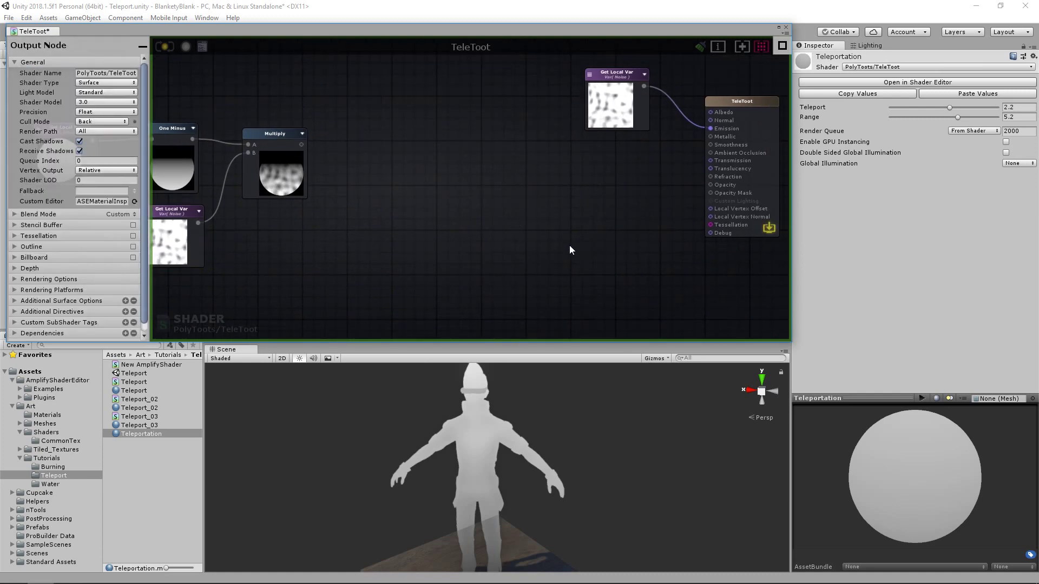
click(570, 245)
drag(575, 245, 426, 134)
drag(303, 145, 425, 148)
click(130, 71)
key(ctrl+a)
text(OpacityMask)
Add a Get Local Var node referencing OpacityMask near the output node and connect it to the Debug input.
click(597, 247)
drag(622, 250, 709, 233)
click(667, 203)
click(636, 241)
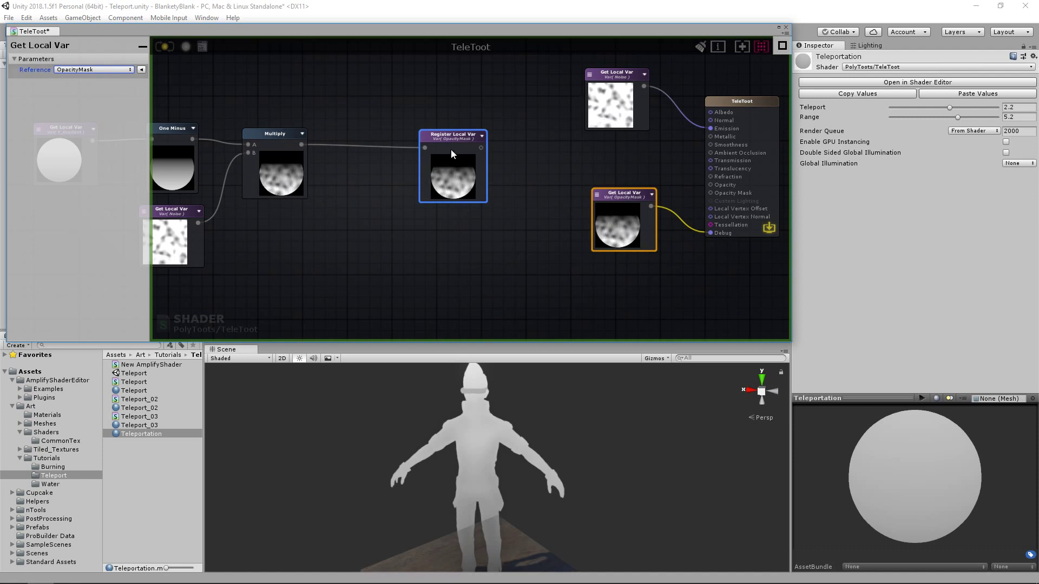
Line up the OpacityMask Register Local Var node with Multiply and shift the mask node chain nearer the Y_Gradient frame.
drag(432, 137, 395, 133)
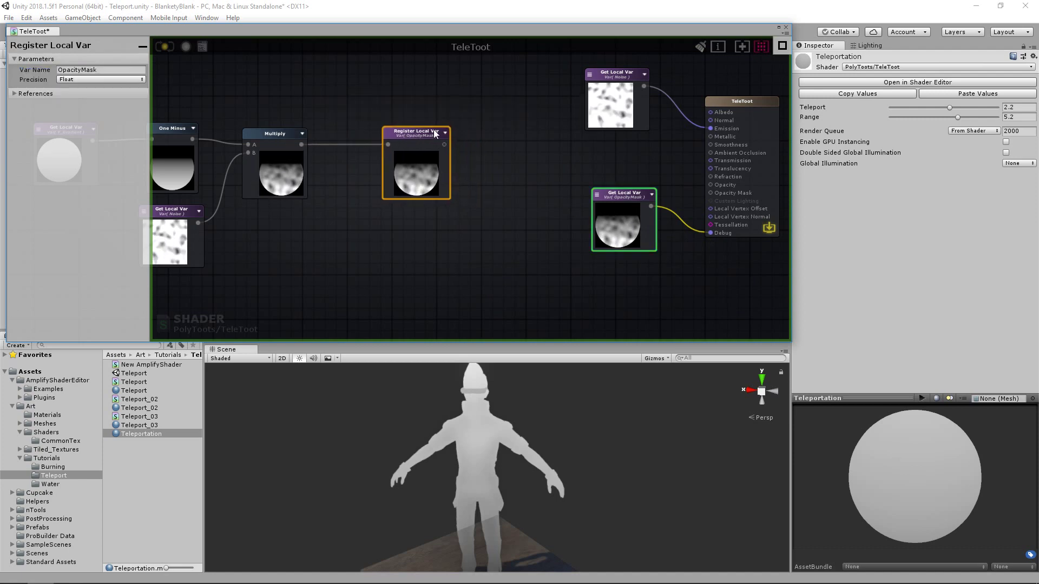
mouse_move(414, 142)
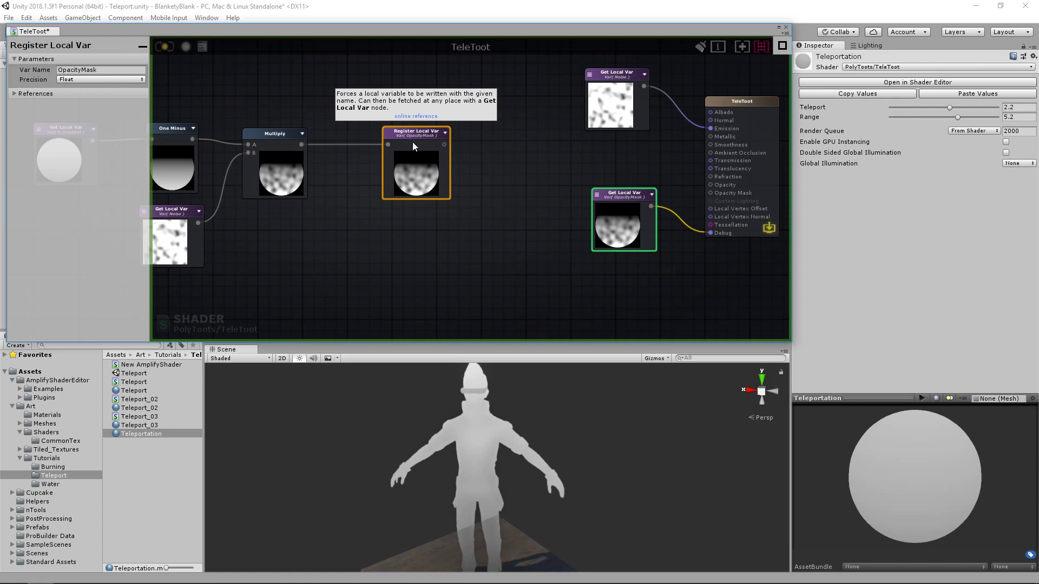
click(332, 149)
scroll(671, 216, down, 5)
drag(620, 283, 395, 196)
click(502, 155)
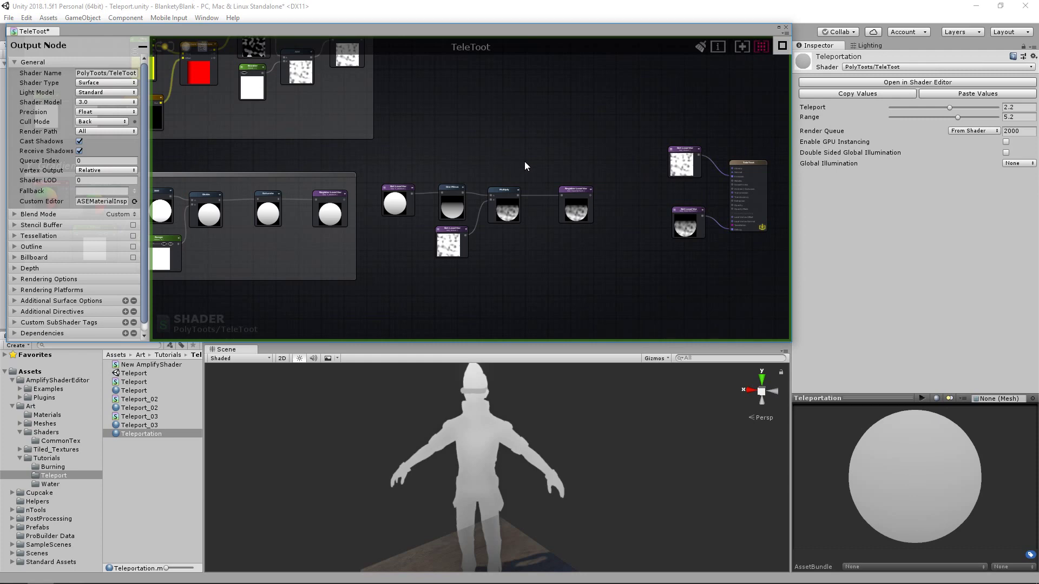
Move the OpacityMask Register Local Var node slightly closer to the Multiply node.
scroll(524, 165, up, 3)
middle_drag(550, 219, 557, 164)
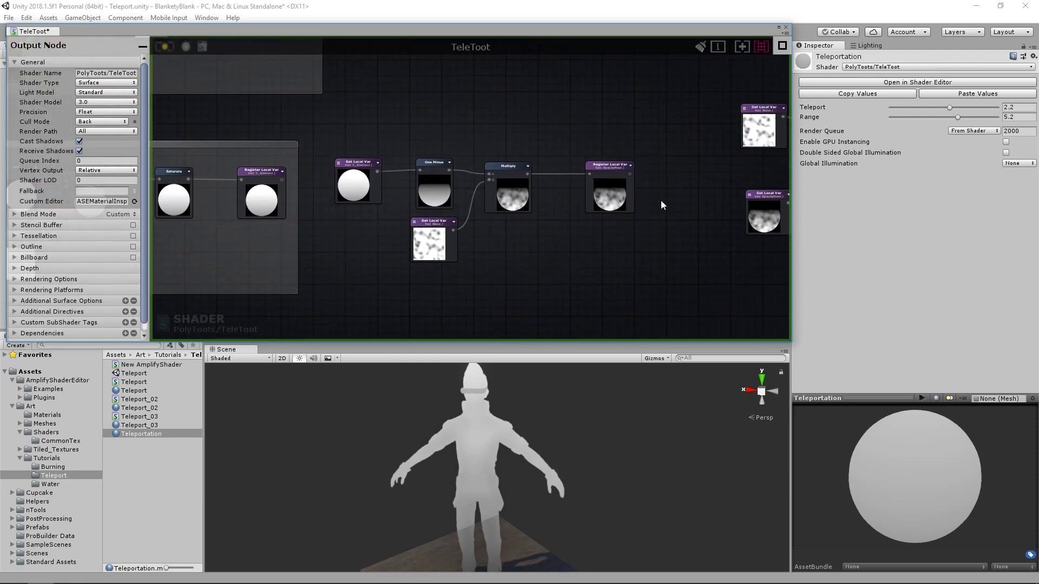
scroll(661, 200, up, 2)
middle_drag(515, 194, 531, 193)
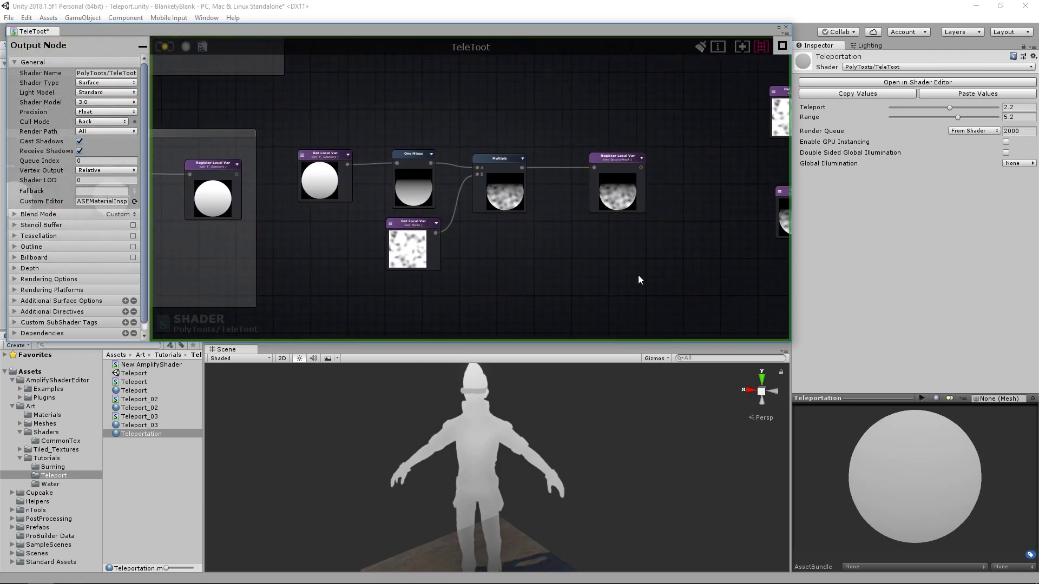
drag(612, 190, 597, 191)
click(401, 233)
click(656, 249)
Update the shader and vary the Teleport value, ending at 5.6, while examining the noisy opacity mask on the character.
middle_drag(557, 243, 466, 226)
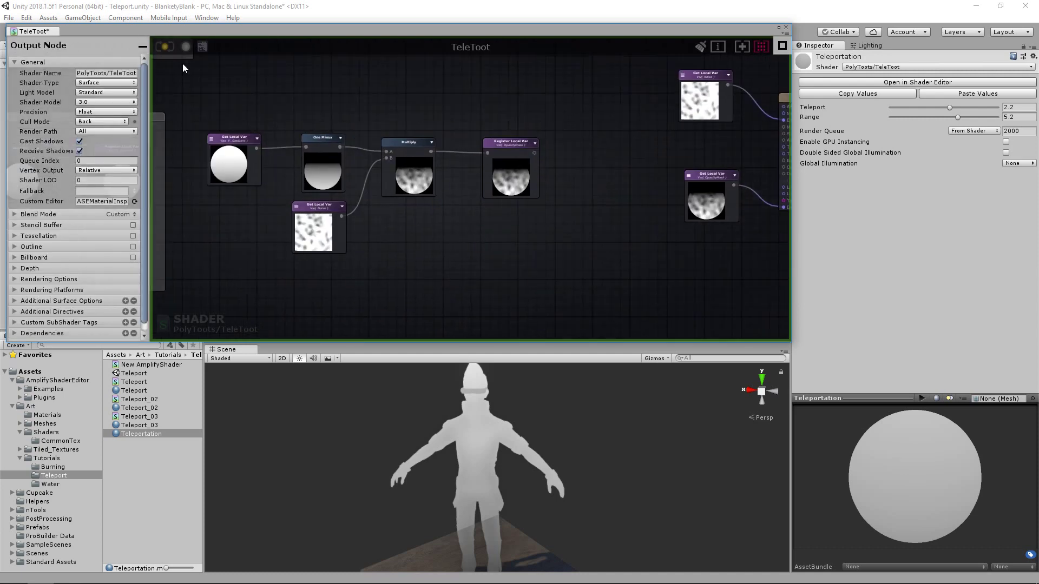
click(164, 47)
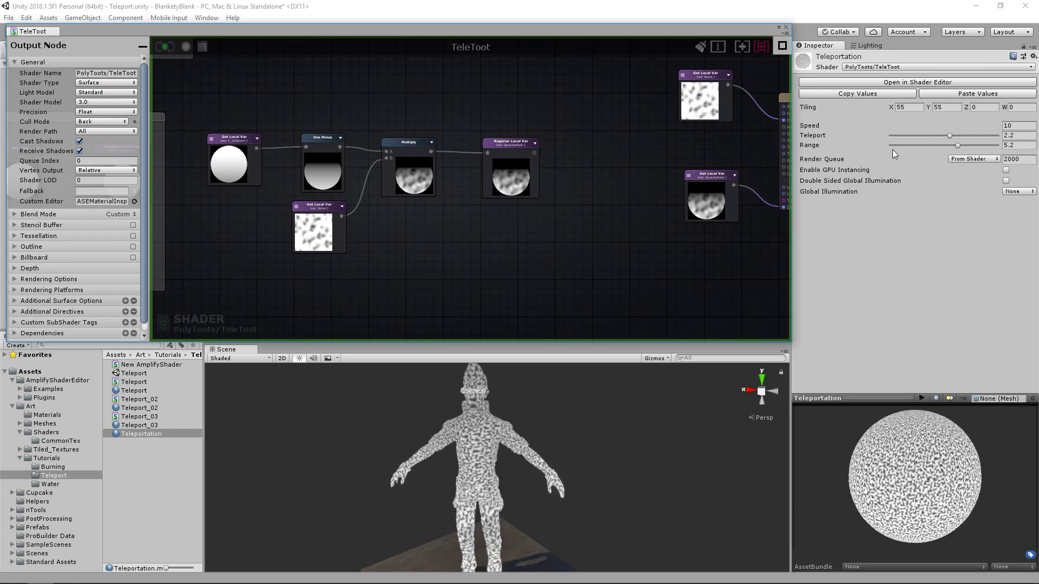
scroll(590, 465, up, 2)
alt+drag(584, 466, 433, 468)
drag(949, 135, 956, 137)
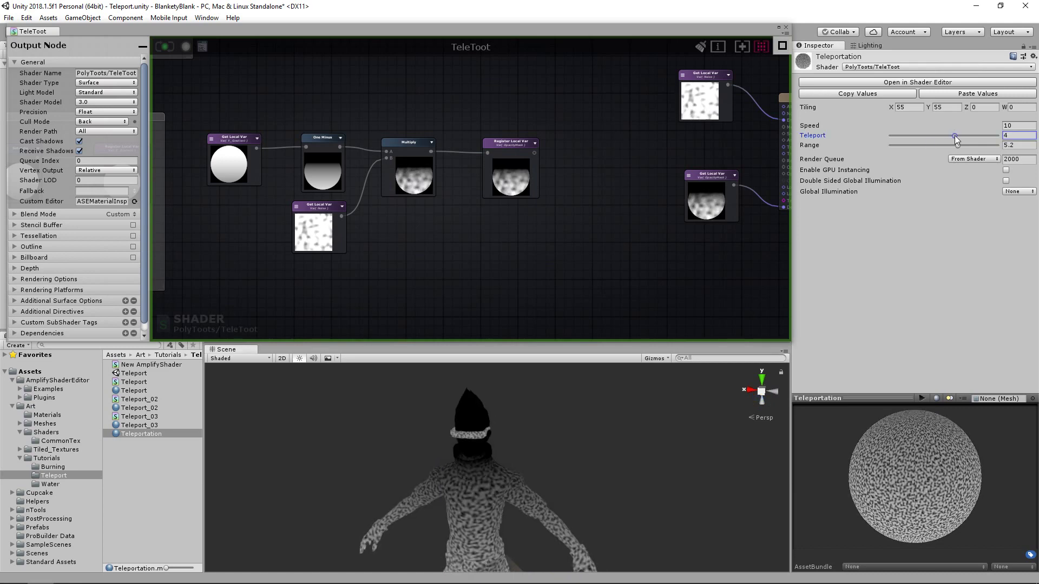
alt+drag(511, 477, 489, 509)
scroll(523, 487, down, 2)
middle_drag(500, 488, 509, 473)
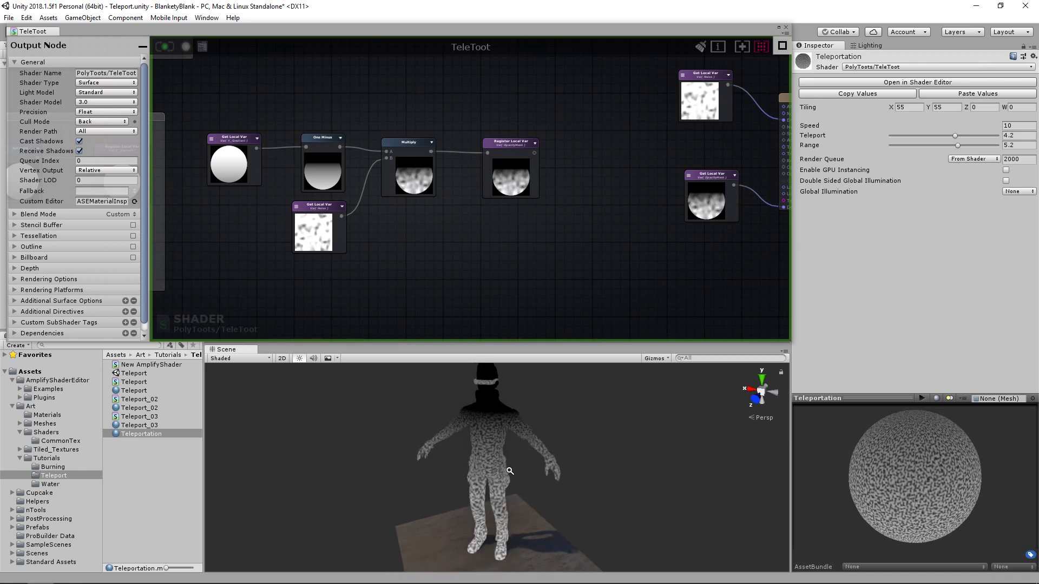
mouse_move(949, 134)
mouse_down()
mouse_move(969, 134)
mouse_move(941, 140)
mouse_move(957, 144)
mouse_up()
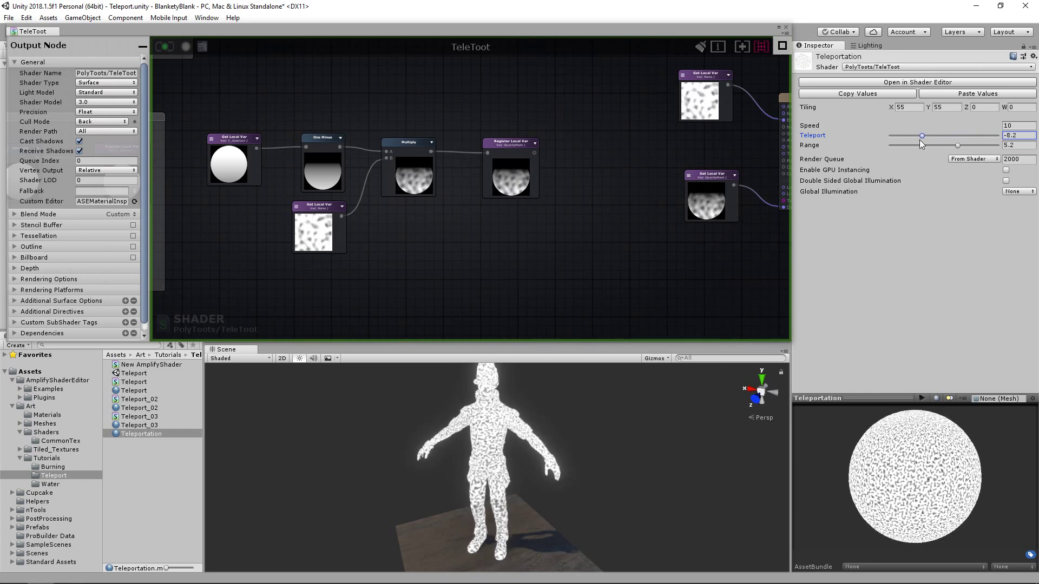
drag(952, 135, 959, 142)
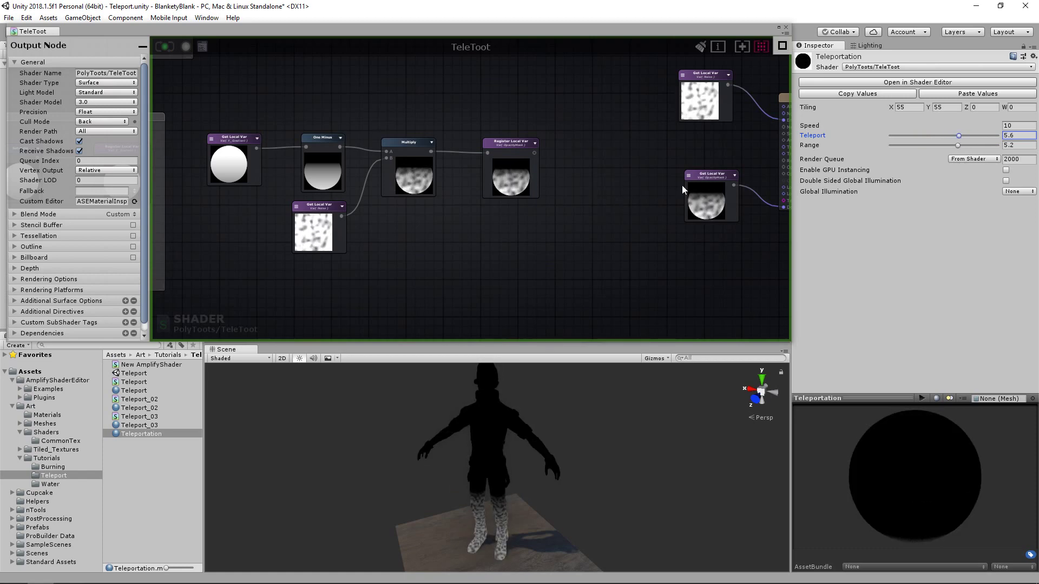
Move the OpacityMask Get Local Var connection from the output node's Debug input to Opacity Mask.
right_drag(664, 195, 534, 206)
scroll(598, 224, up, 5)
drag(647, 252, 647, 188)
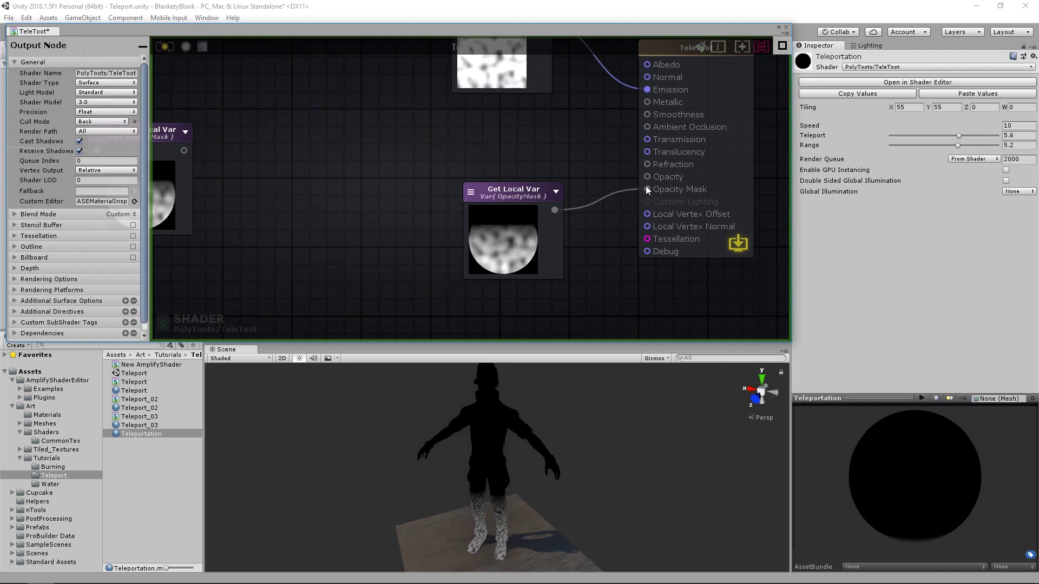
Delete the Noise Get Local Var node that feeds the output node's Emission input.
middle_drag(564, 193, 613, 305)
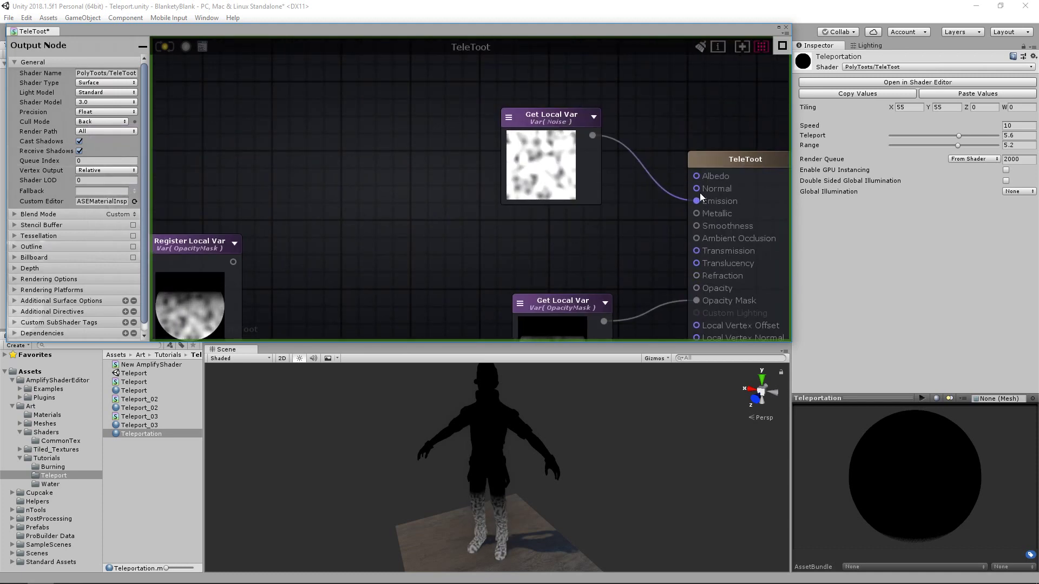
drag(568, 124, 562, 125)
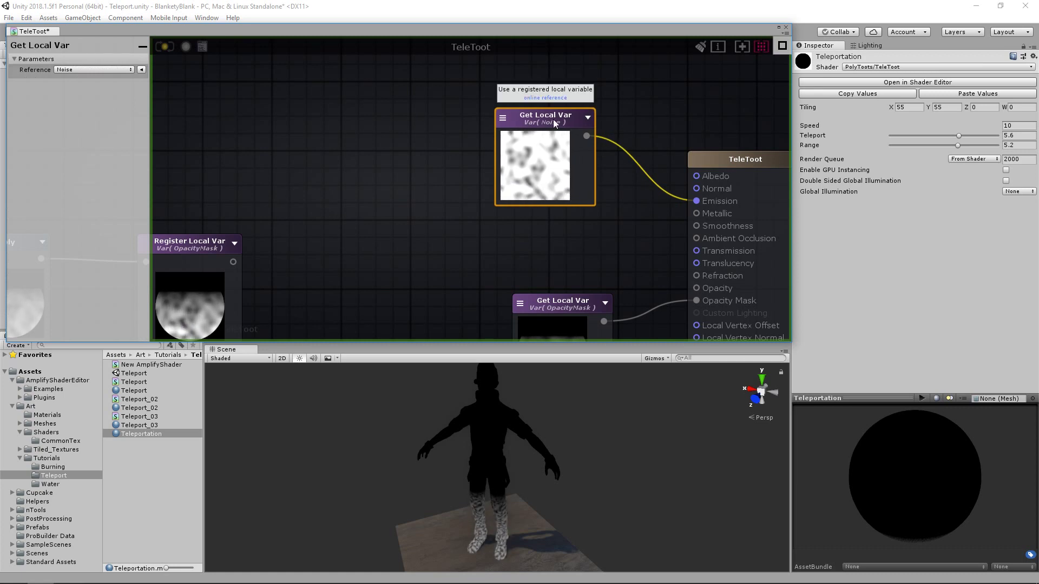
key(Delete)
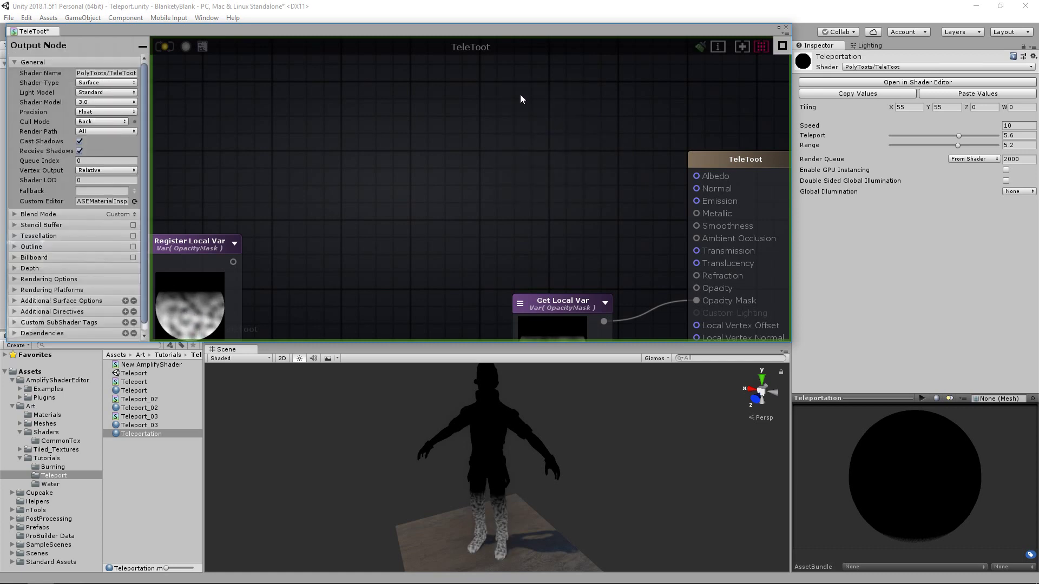
Add a Get Local Var node referencing Y_Gradient and connect it to the output node's Emission input.
key(g)
click(520, 94)
drag(542, 103, 533, 96)
click(520, 98)
click(543, 120)
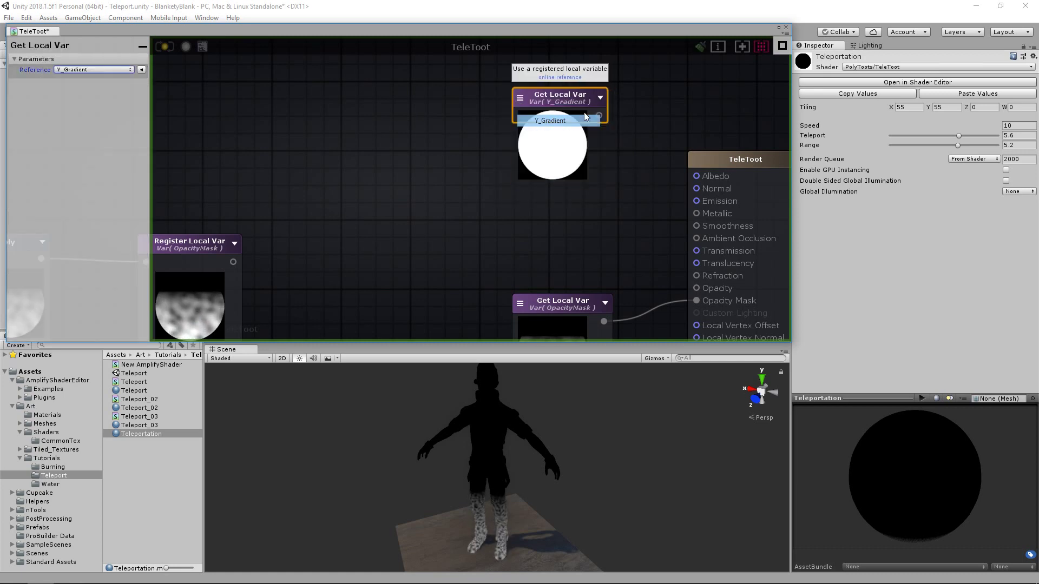
drag(606, 115, 699, 205)
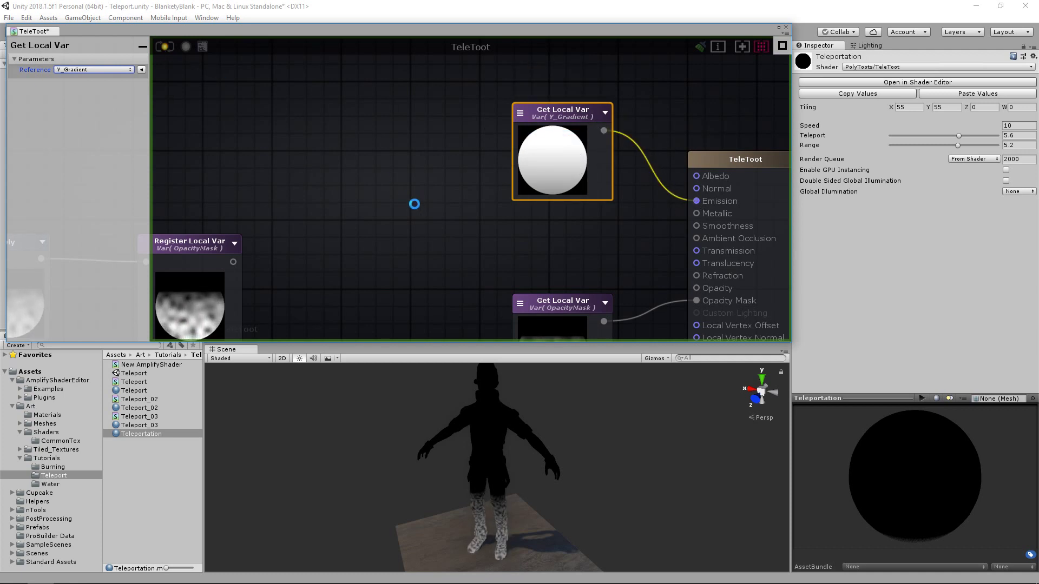
Update the shader and set the material's Teleport value to -2.3.
drag(961, 148, 937, 147)
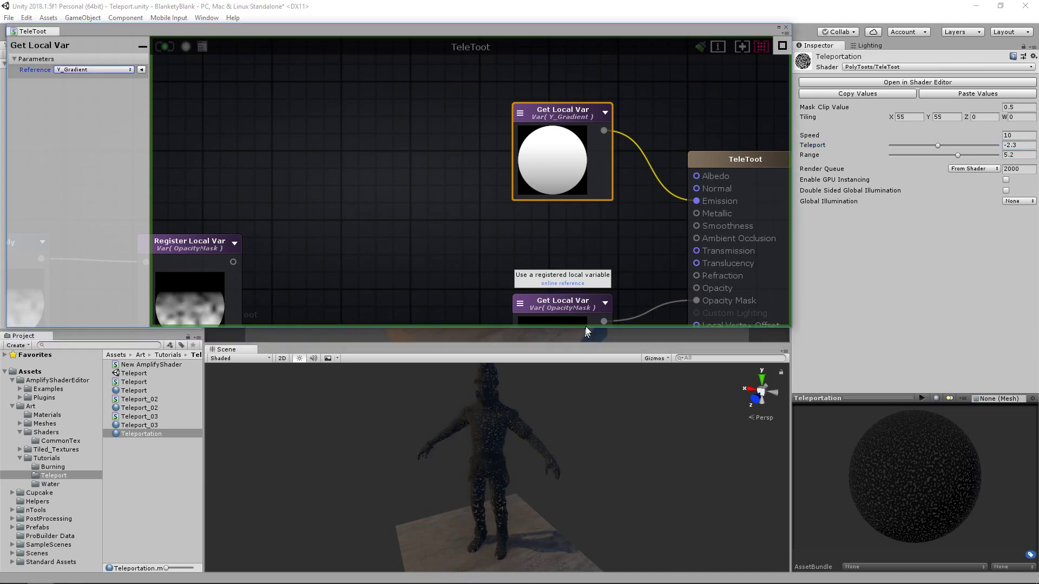
Make the shader graph window taller and preview the character with the material's Teleport value at -11.6 and at 3.8.
drag(589, 347, 588, 350)
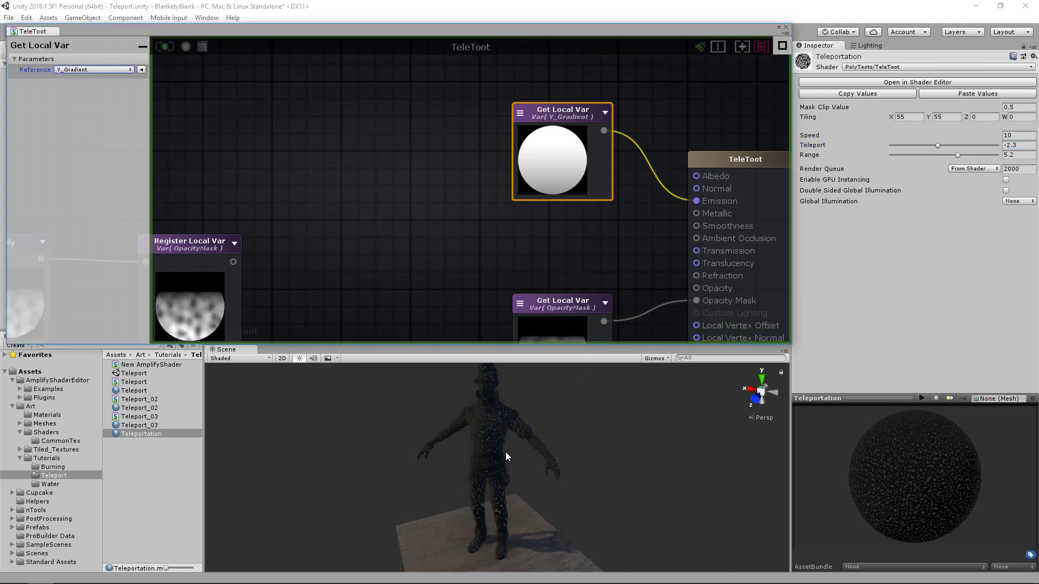
scroll(503, 433, up, 5)
drag(937, 145, 913, 150)
alt+right_drag(619, 452, 561, 448)
alt+drag(561, 447, 611, 459)
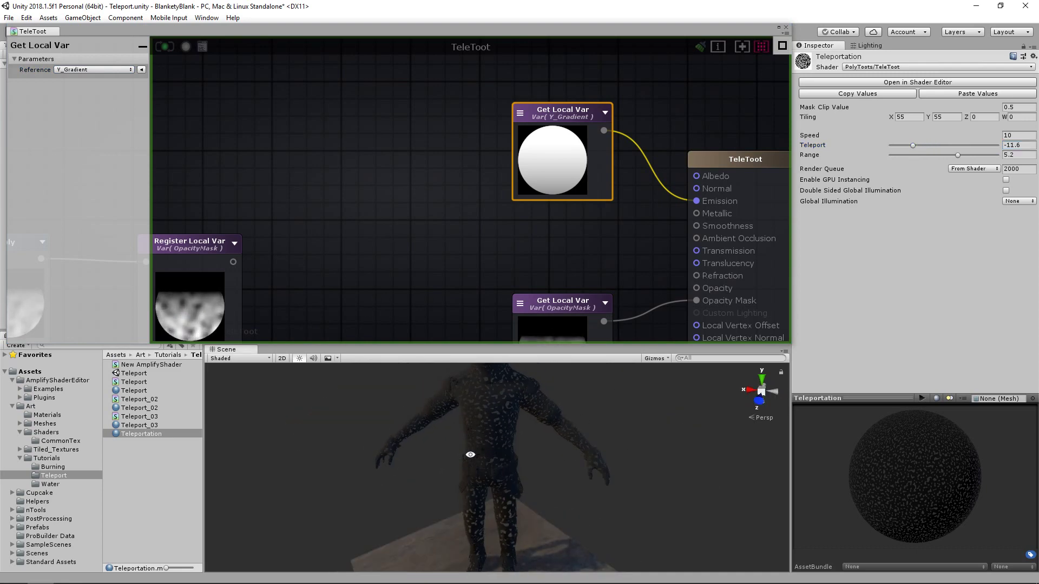
middle_drag(556, 289, 600, 215)
scroll(568, 222, down, 5)
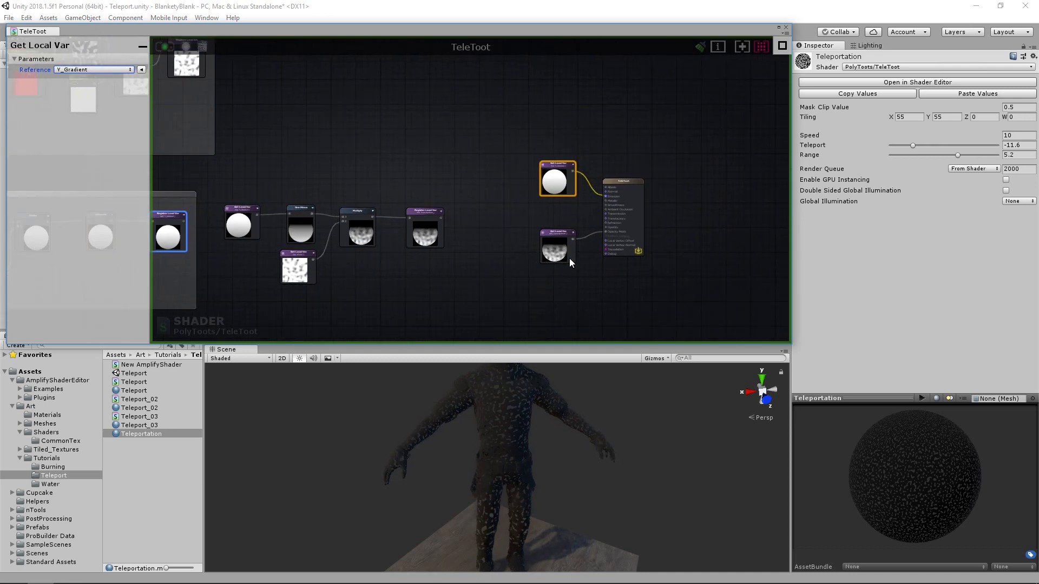
drag(913, 145, 954, 157)
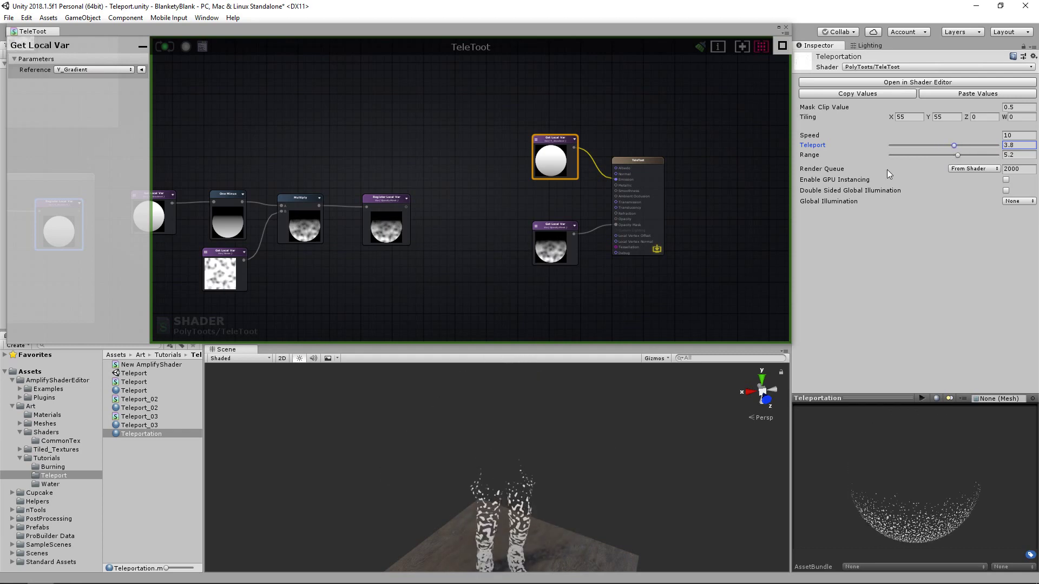
Move the Noise comment frame and the Y_Gradient comment frame so that Y_Gradient sits directly beneath Noise.
right_drag(372, 268, 570, 193)
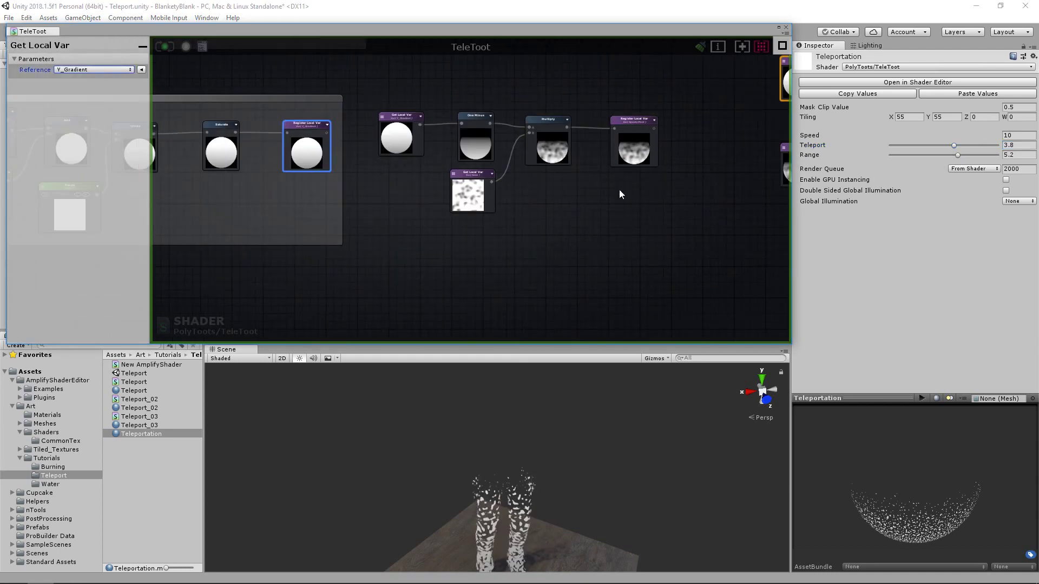
click(576, 192)
scroll(503, 220, down, 3)
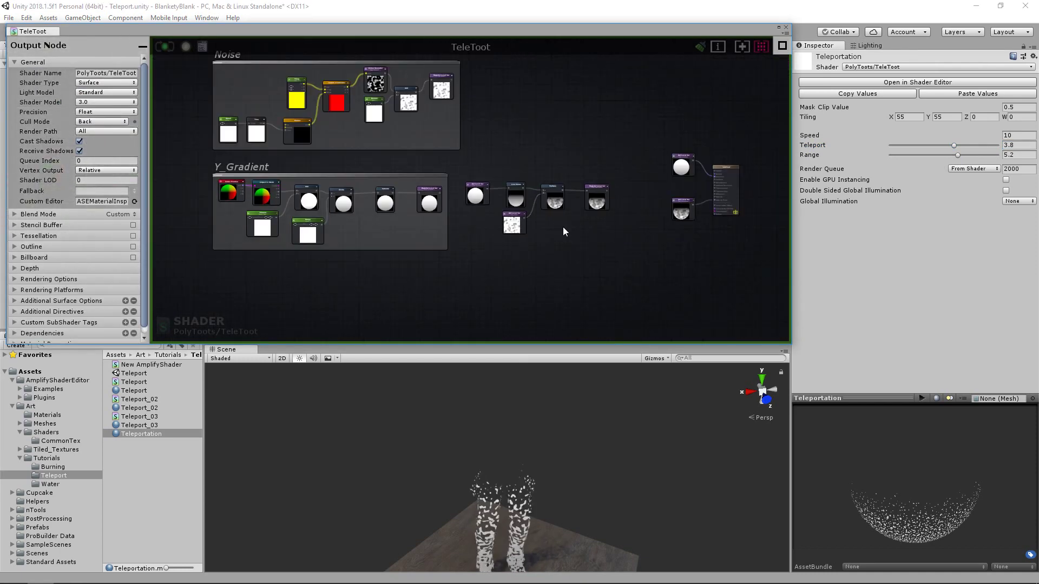
drag(490, 167, 415, 145)
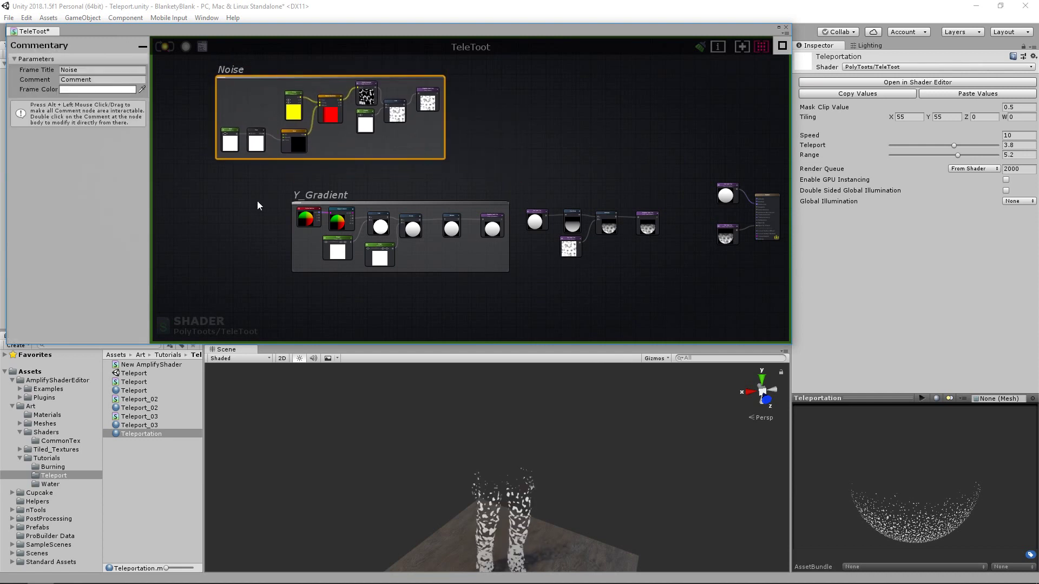
click(272, 225)
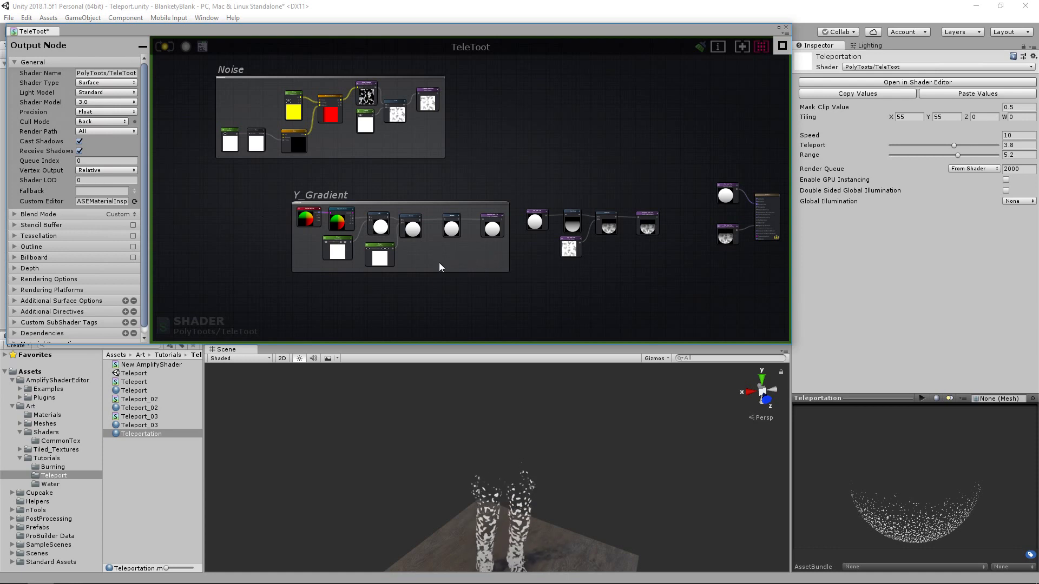
drag(473, 260, 404, 245)
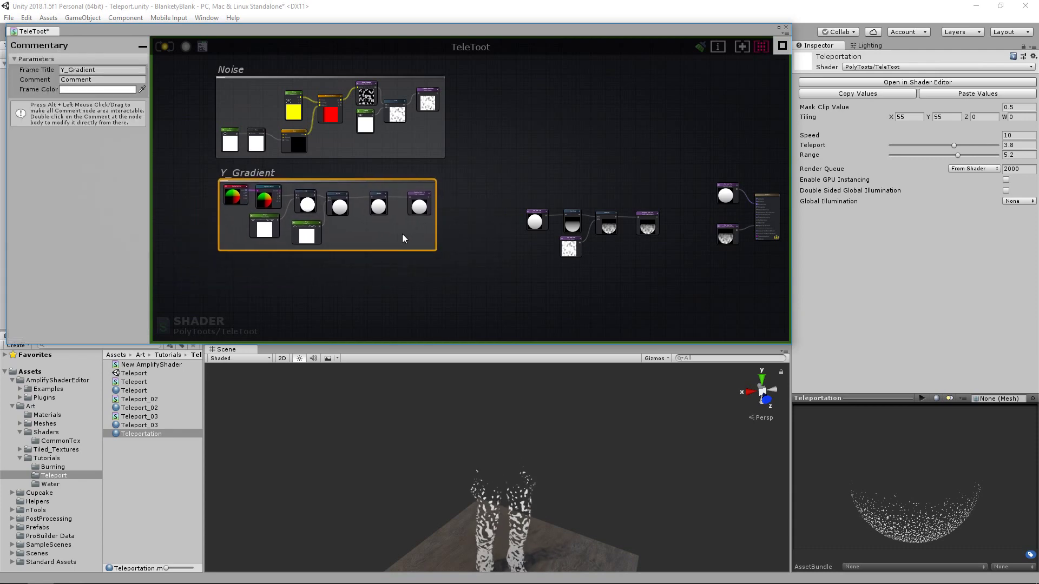
Fine-tune the position of the Y_Gradient comment frame so that it lines up with the Noise frame above it.
click(398, 235)
scroll(418, 190, up, 3)
click(424, 184)
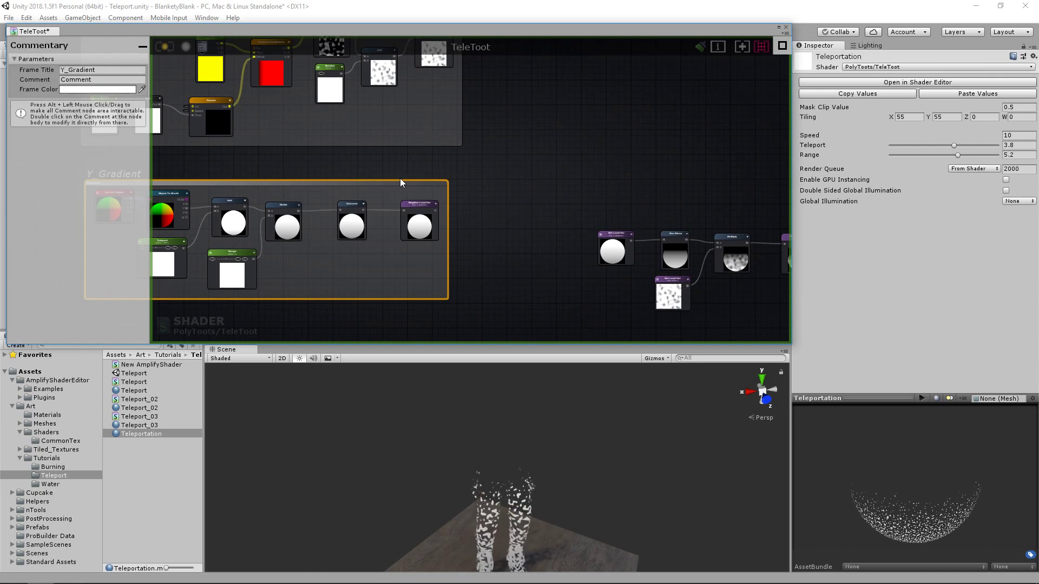
drag(409, 182, 410, 194)
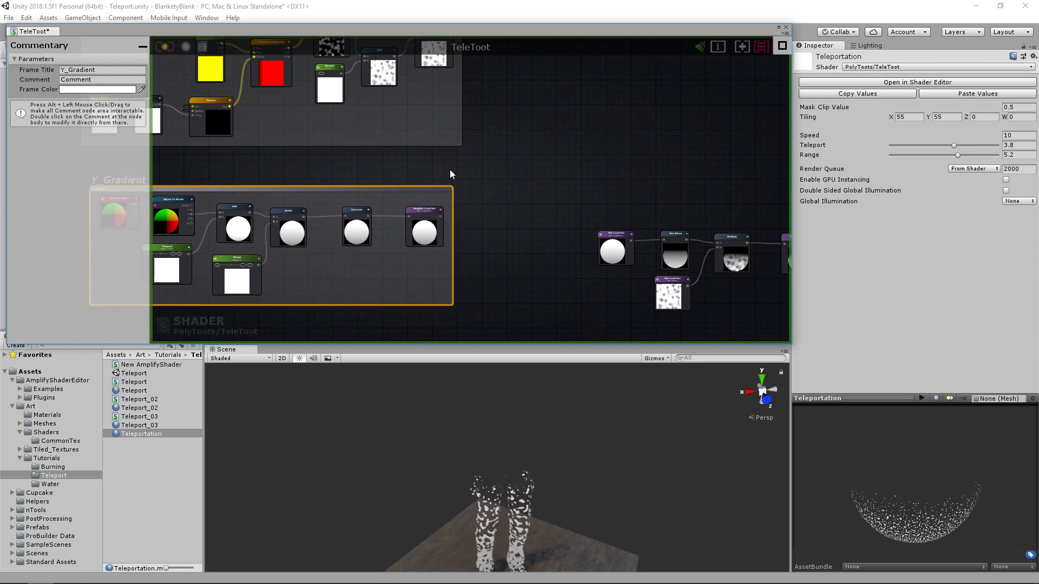
click(450, 170)
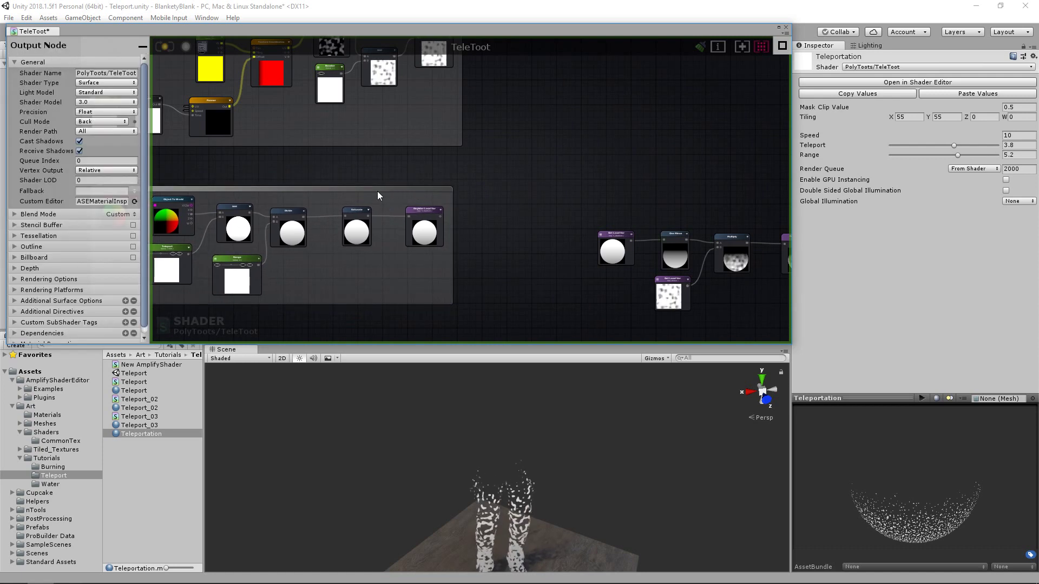
drag(378, 309, 385, 255)
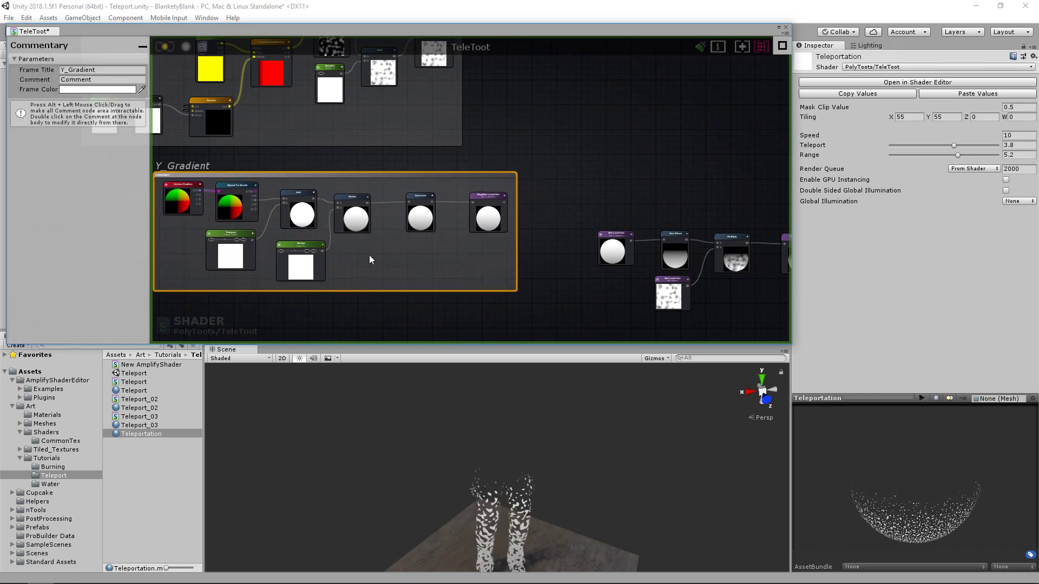
click(529, 244)
Move the whole OpacityMask node chain closer to the Y_Gradient comment frame.
scroll(529, 244, down, 3)
scroll(466, 214, up, 3)
drag(343, 151, 542, 262)
drag(553, 198, 489, 160)
click(370, 188)
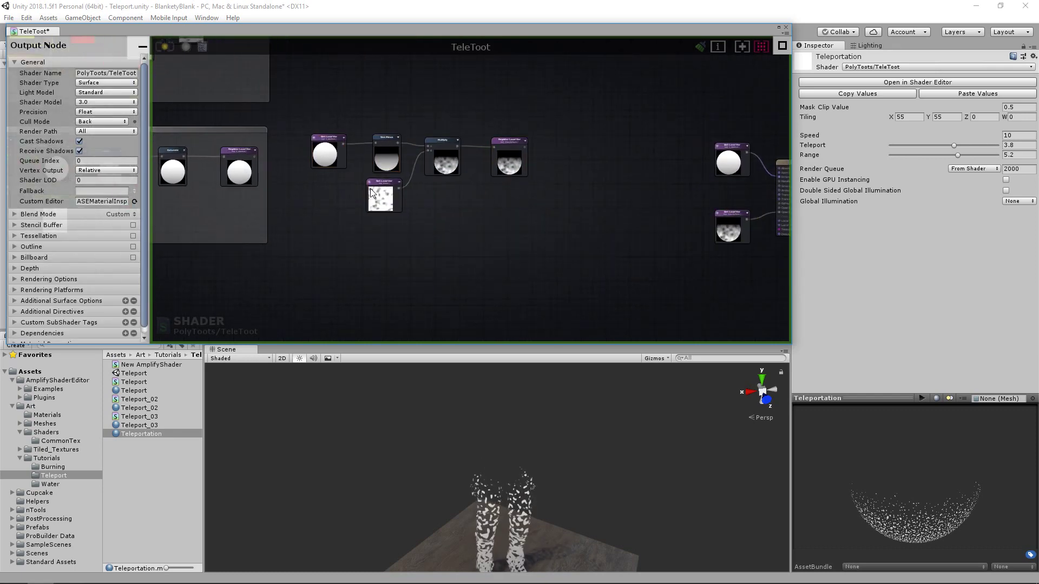
scroll(379, 194, up, 2)
click(394, 202)
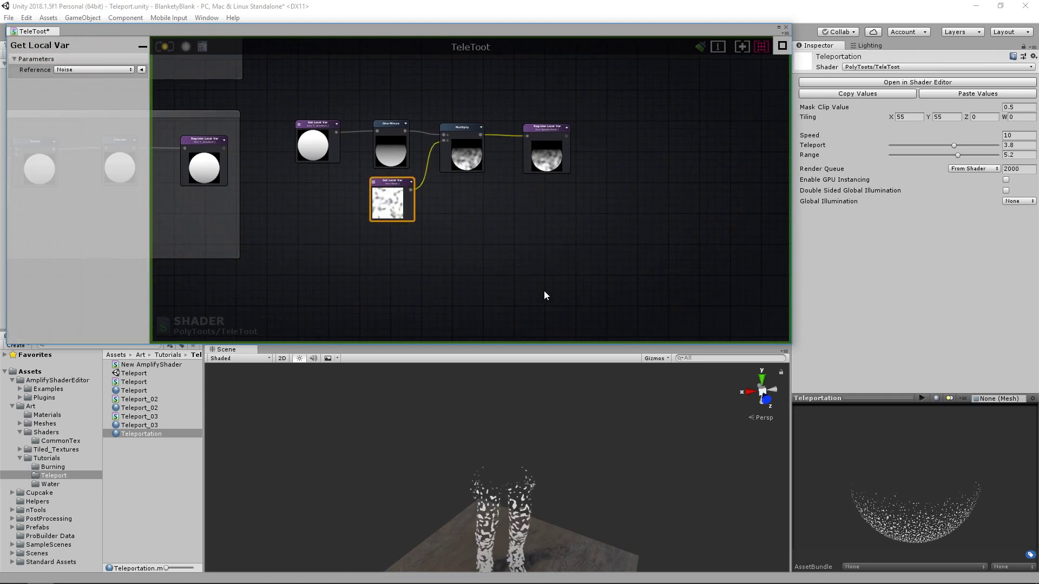
Set the material's Teleport value to -14.9 and shift the OpacityMask node chain up to free space beneath it.
drag(920, 145, 905, 147)
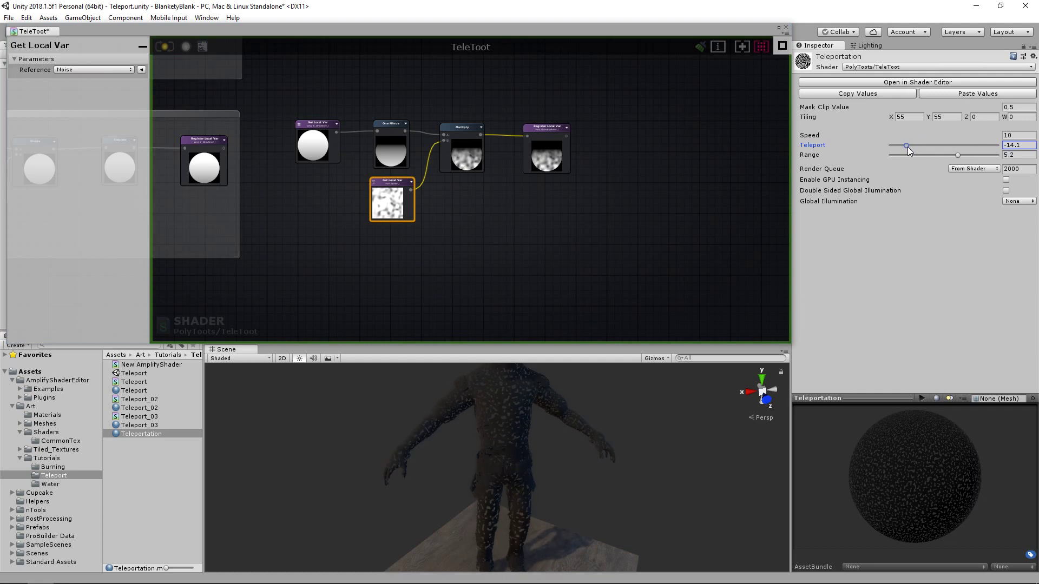
alt+drag(563, 480, 503, 407)
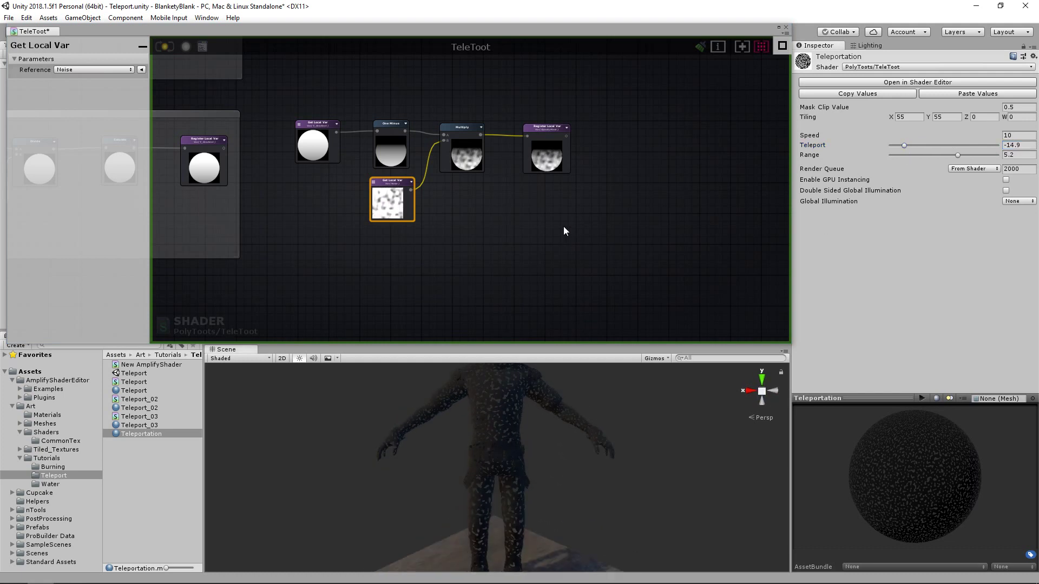
middle_drag(581, 168, 606, 165)
drag(619, 277, 345, 125)
drag(346, 129, 368, 101)
click(378, 254)
key(ctrl+v)
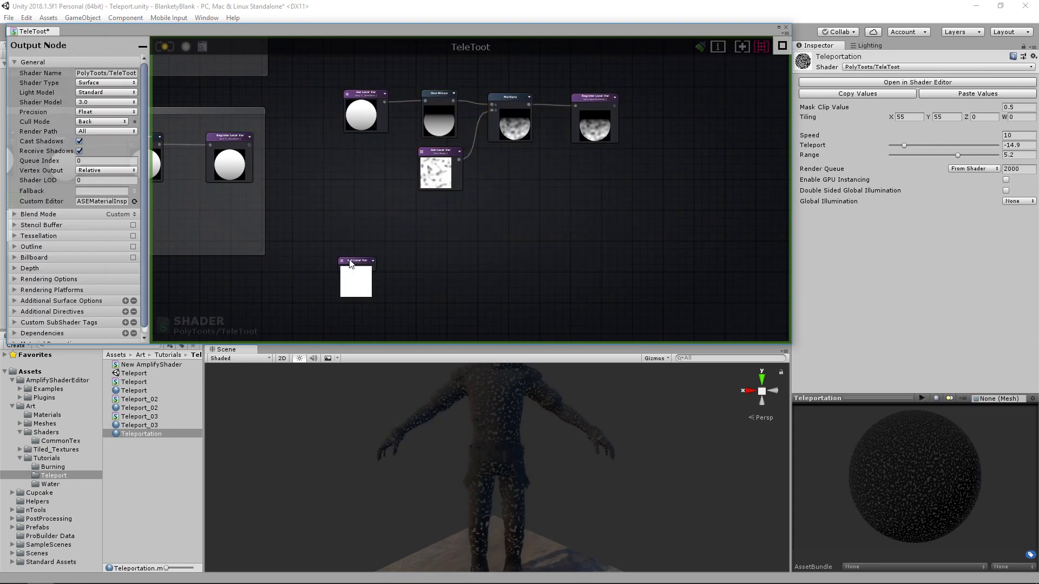
drag(357, 265, 350, 188)
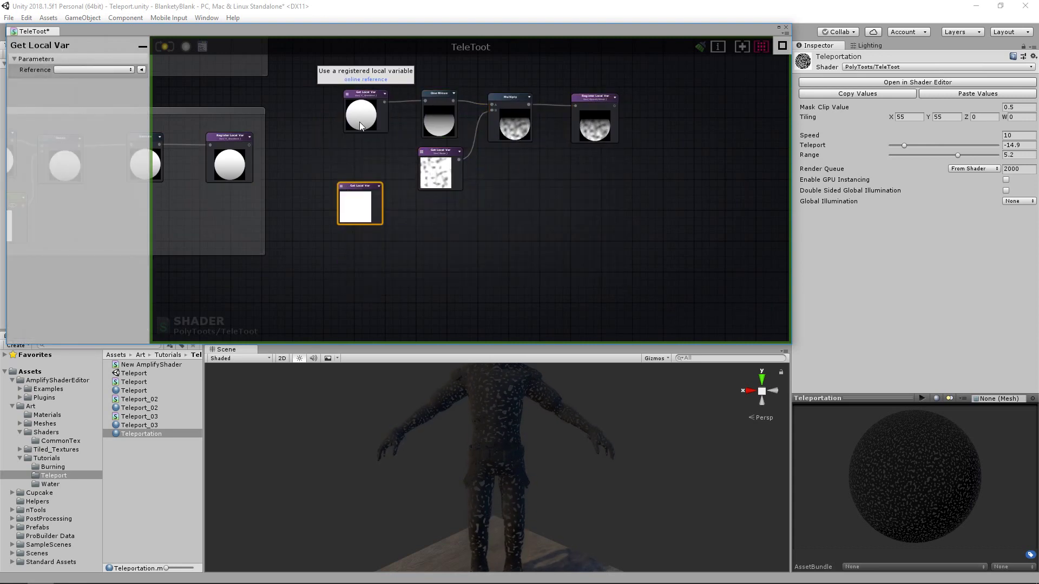
key(Delete)
Duplicate the Y_Gradient Get Local Var node and place the copy below the OpacityMask node chain.
click(366, 98)
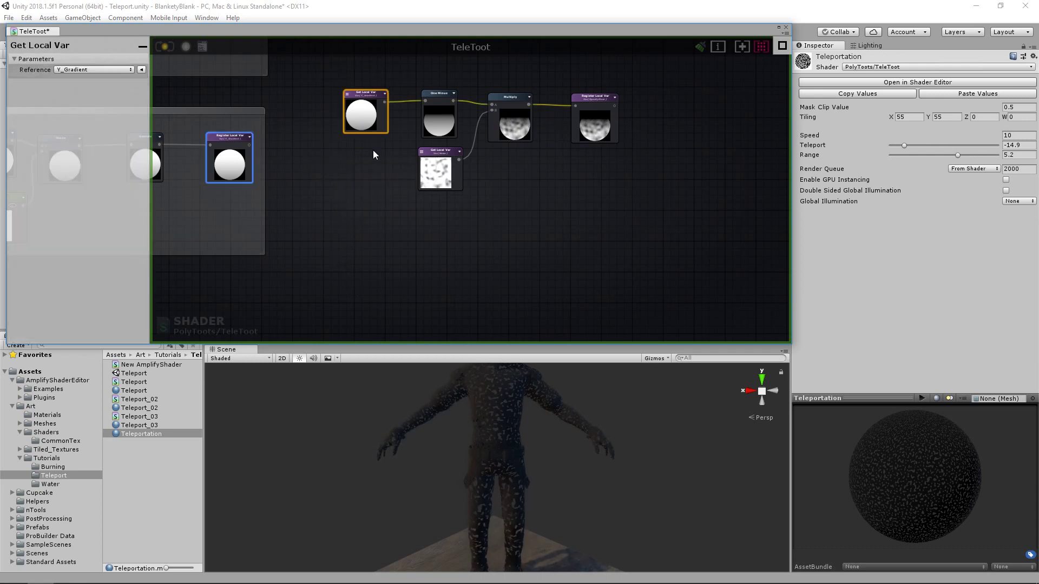
key(ctrl+v)
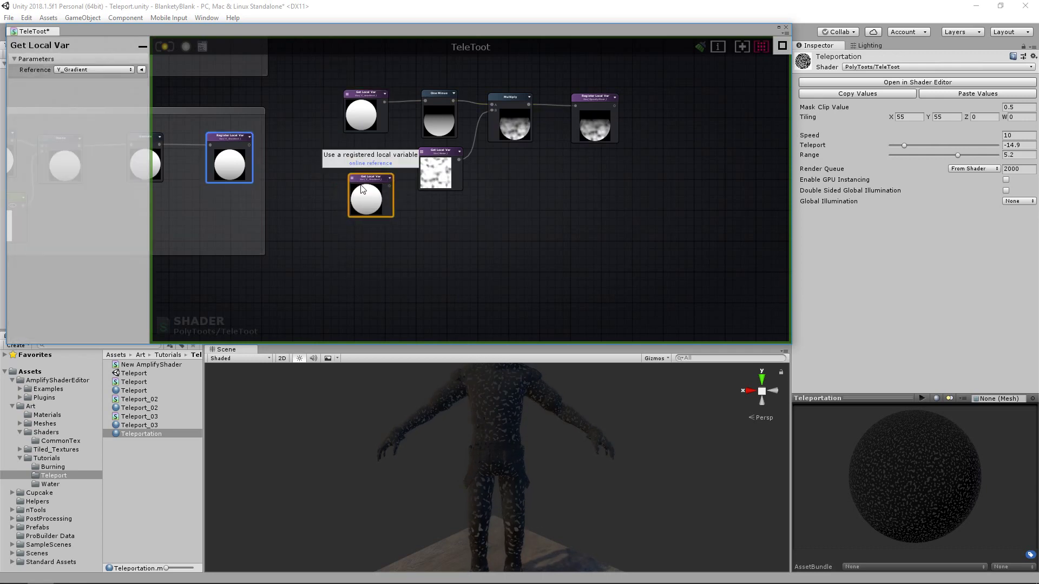
scroll(372, 193, up, 4)
scroll(379, 194, down, 5)
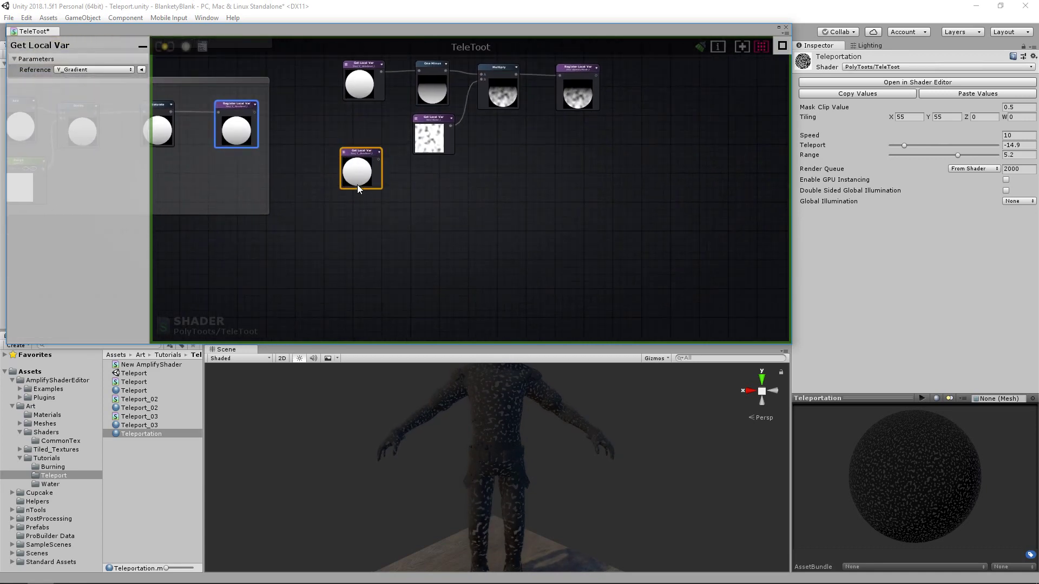
Add a Multiply node, connect the copied Y_Gradient node to its A input, and set B to 1.
click(488, 211)
key(m)
drag(503, 232, 426, 174)
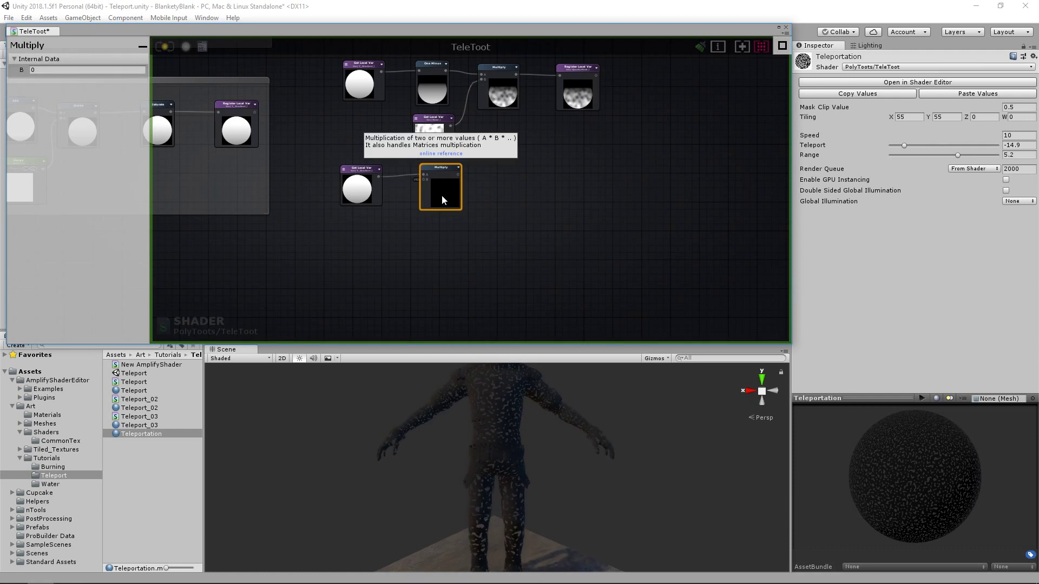
text(1)
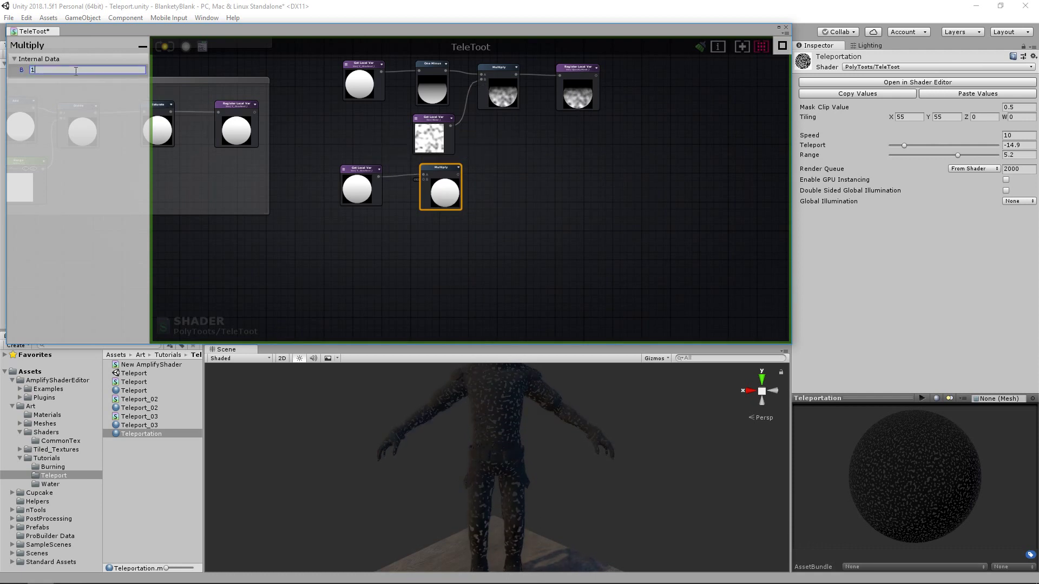
scroll(444, 195, up, 3)
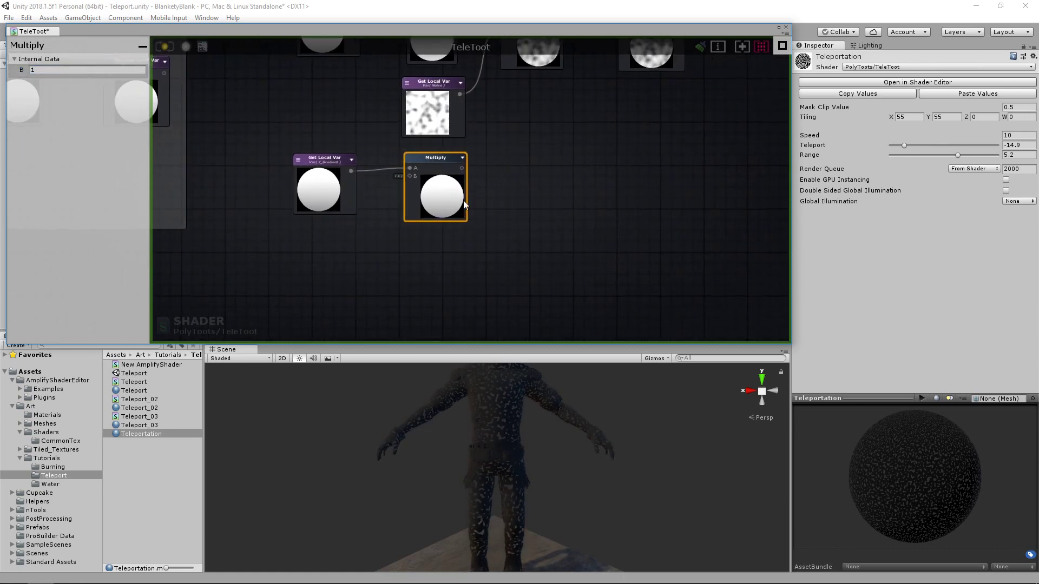
Add a Subtract node beside the new Multiply node.
click(508, 223)
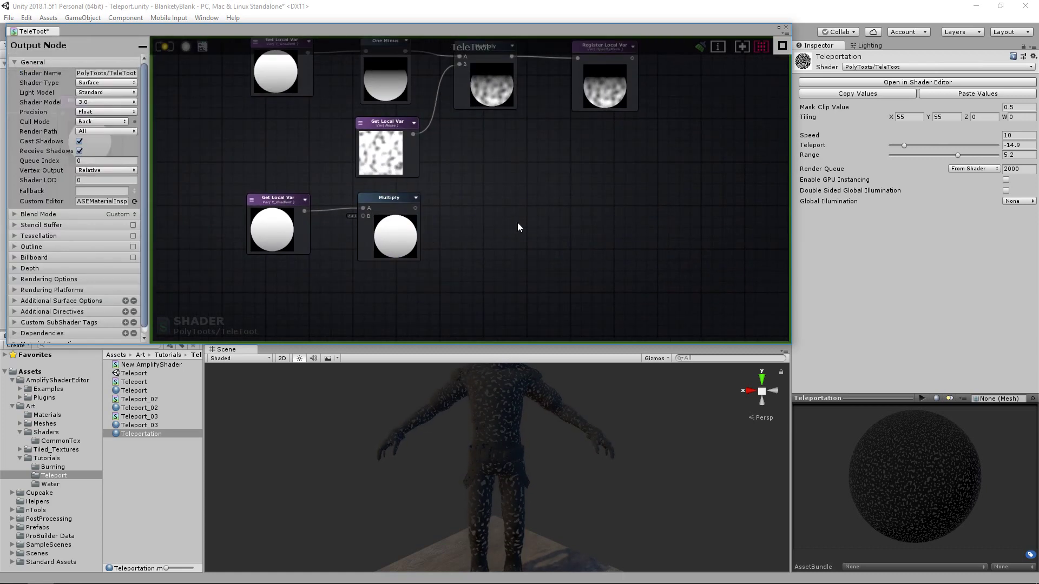
key(s)
click(559, 181)
drag(603, 214, 661, 201)
Move the OpacityMask Register Local Var node away from the noise Multiply node to make room for the Subtract node.
scroll(379, 130, down, 3)
middle_drag(379, 130, 453, 222)
click(455, 180)
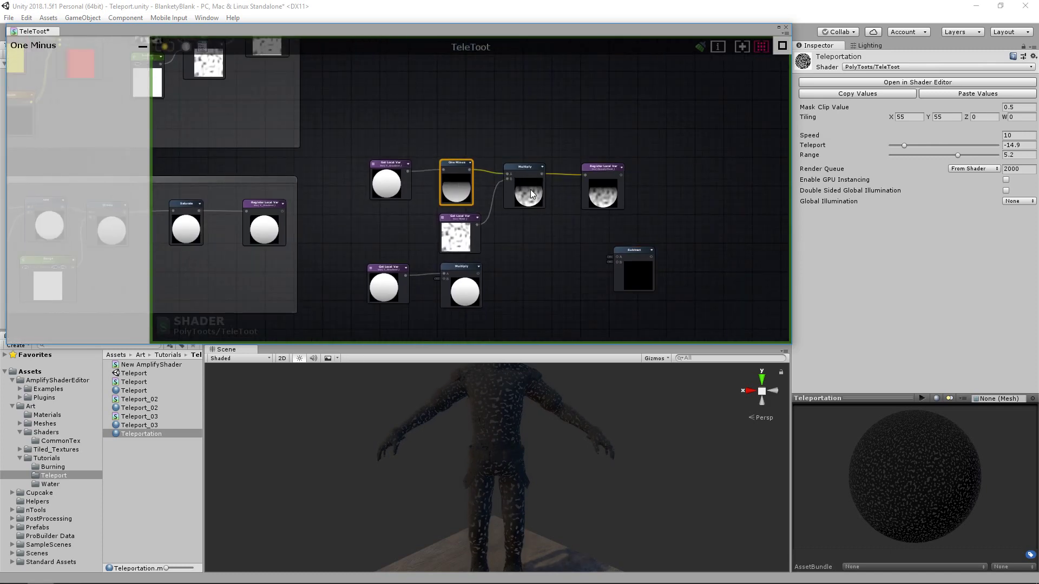
click(522, 178)
drag(608, 189, 762, 186)
middle_drag(652, 217, 539, 216)
drag(647, 194, 603, 213)
Connect the noise Multiply node to Subtract's A input and the gradient Multiply node to its B input.
middle_drag(520, 228, 597, 203)
scroll(597, 203, up, 2)
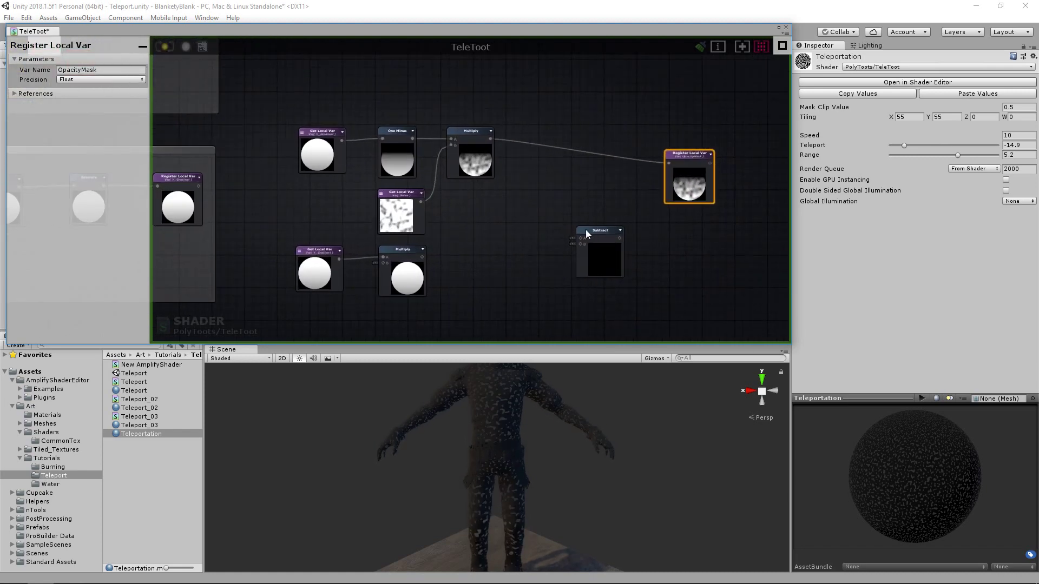
mouse_move(490, 138)
mouse_down()
mouse_move(541, 212)
mouse_move(580, 238)
mouse_move(543, 222)
mouse_up()
drag(423, 257, 518, 210)
Re-enter 1 as the B value of the gradient Multiply node.
click(394, 272)
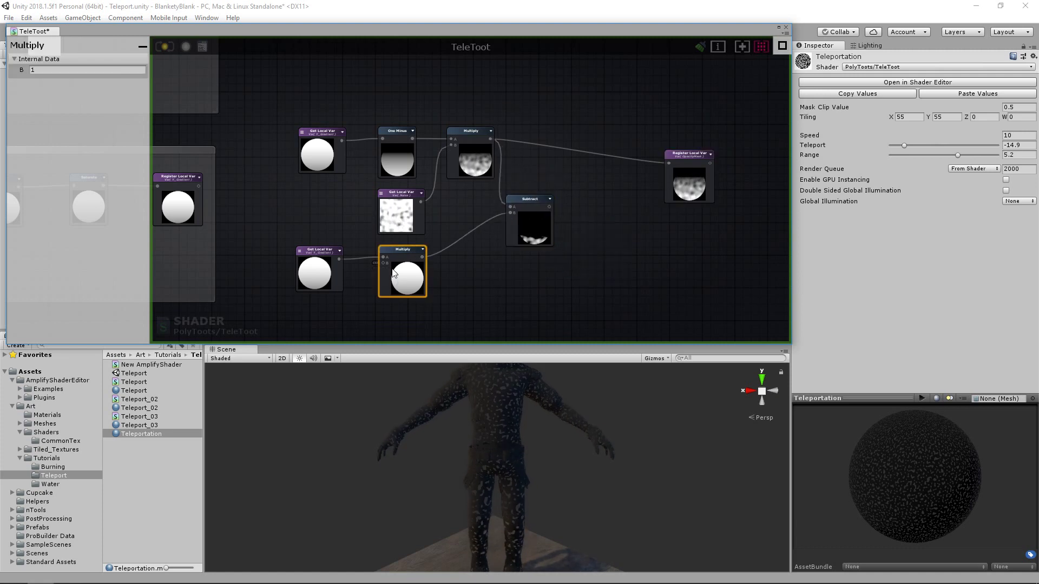
scroll(395, 272, up, 1)
drag(23, 73, 44, 78)
text(1)
key(Return)
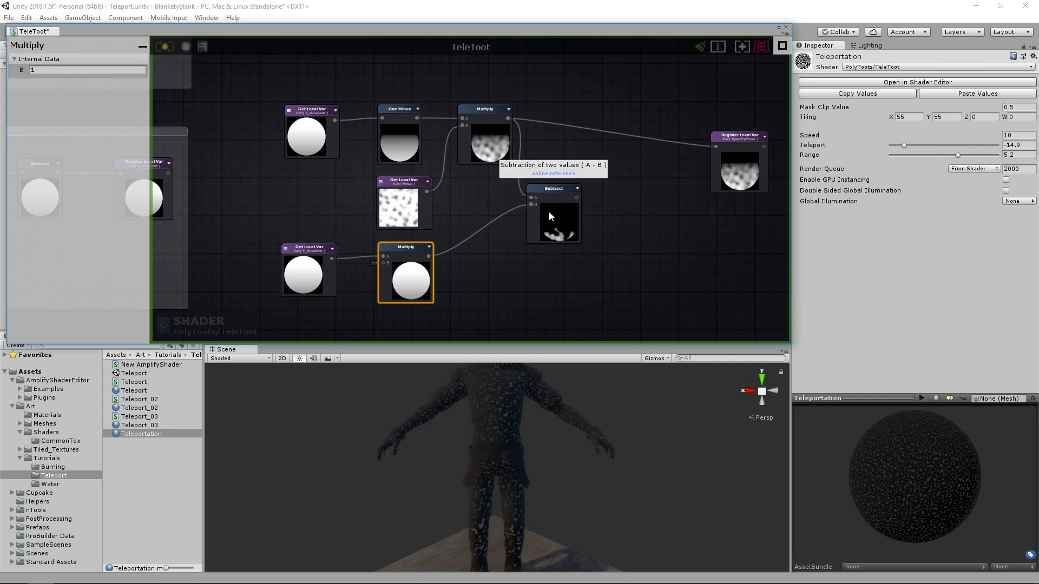
Connect the Subtract output to the OpacityMask Register Local Var node and update the shader.
drag(548, 215, 555, 216)
middle_drag(605, 222, 491, 216)
drag(470, 195, 601, 142)
drag(636, 173, 623, 189)
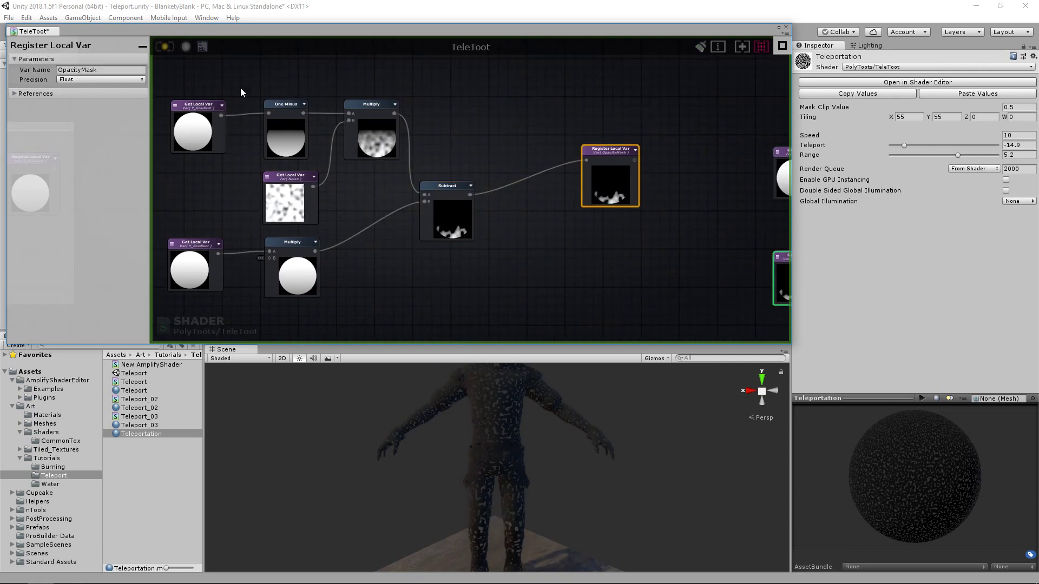
click(162, 48)
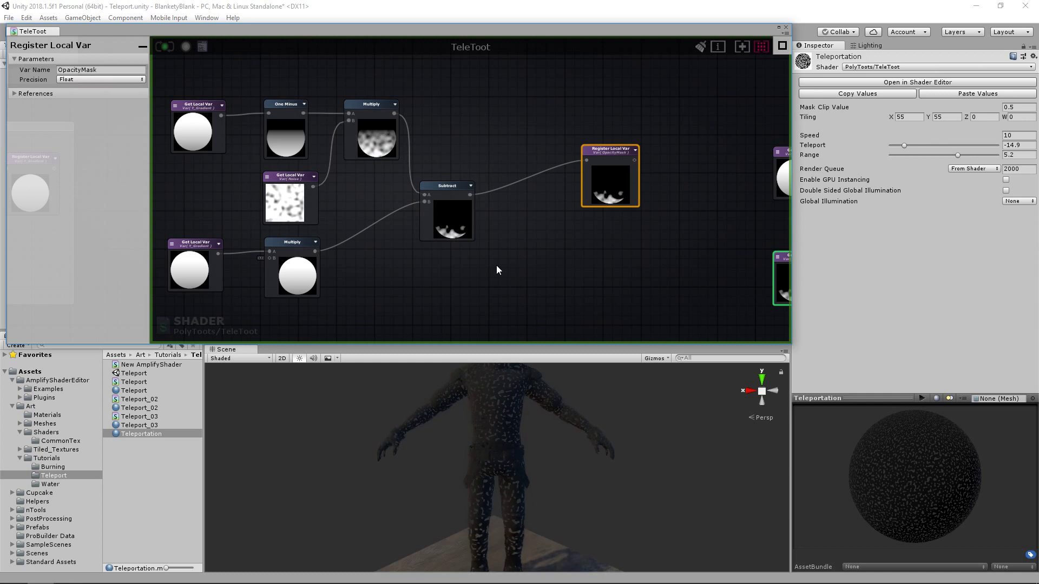
middle_drag(409, 214, 446, 205)
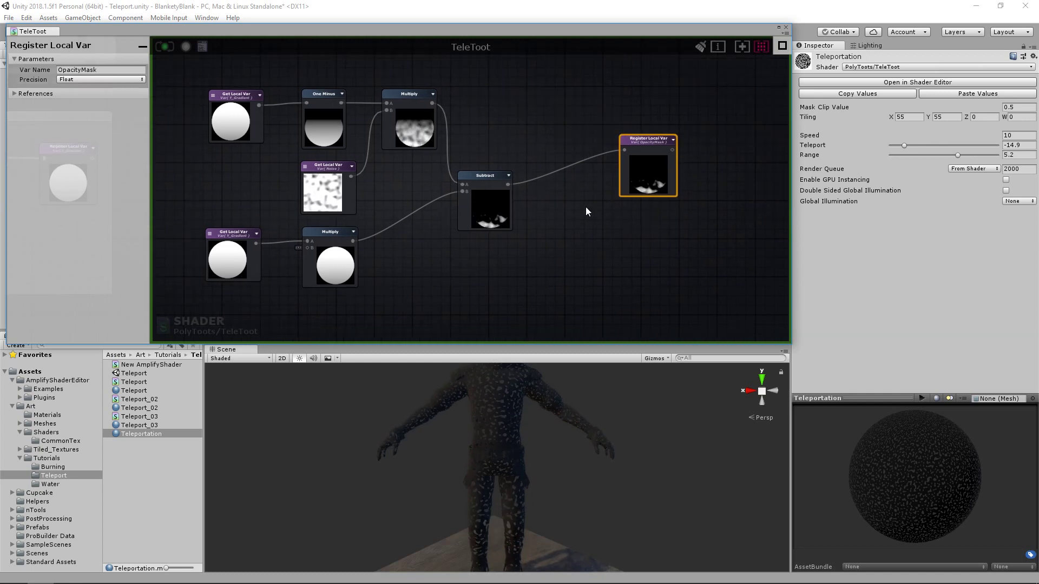
scroll(585, 207, down, 2)
scroll(393, 242, down, 1)
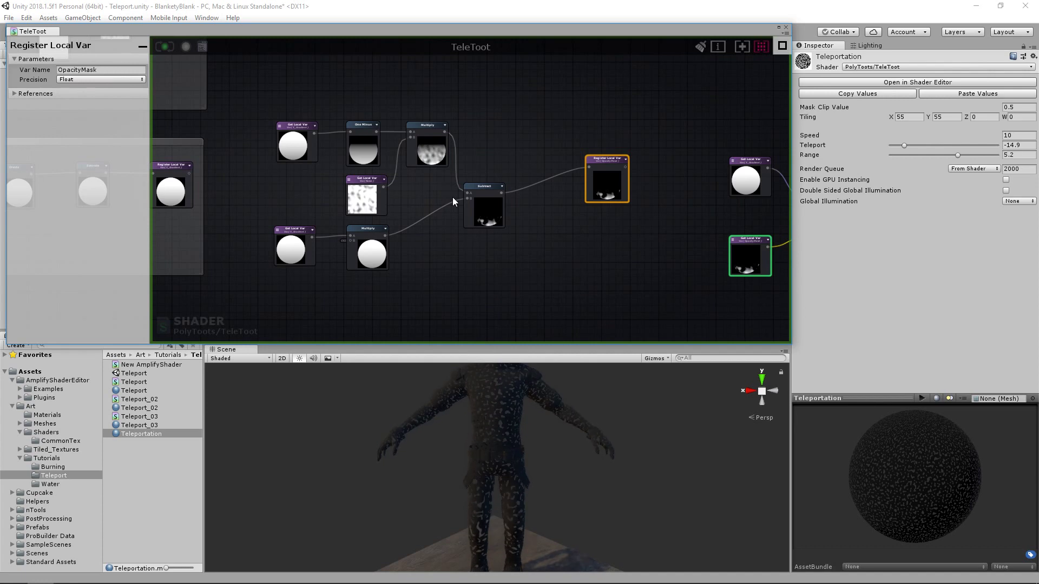
scroll(581, 221, up, 1)
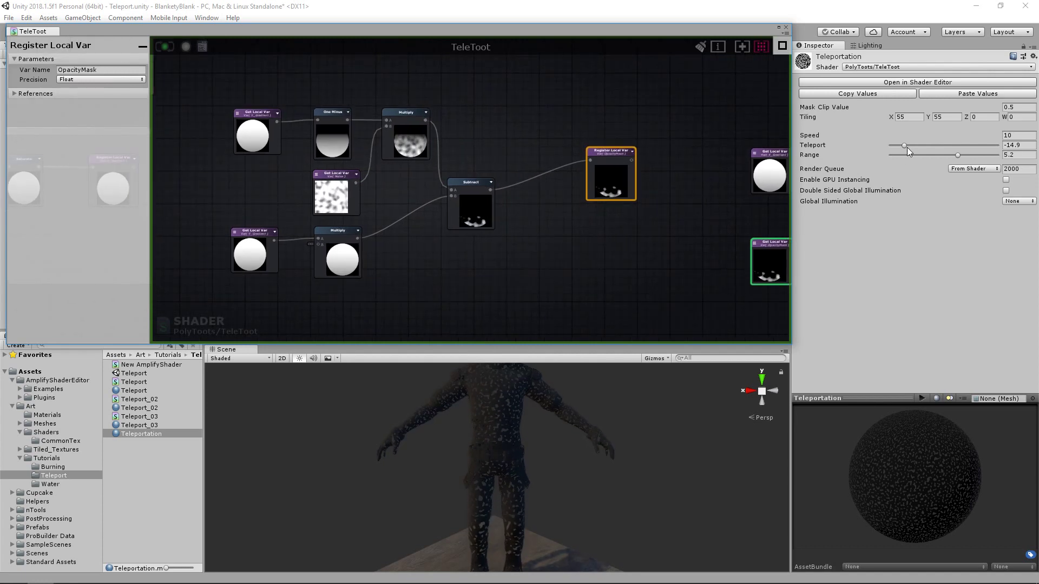
Test the dissolve with the Teleportation material's Range at 0.1 and Teleport at -0.7.
drag(904, 146, 949, 160)
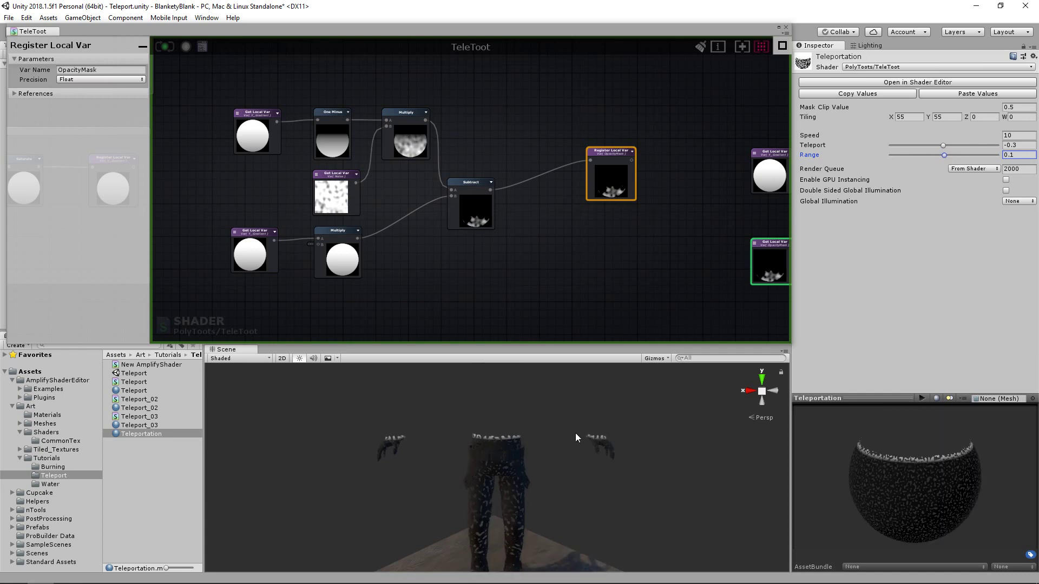
alt+drag(576, 437, 450, 448)
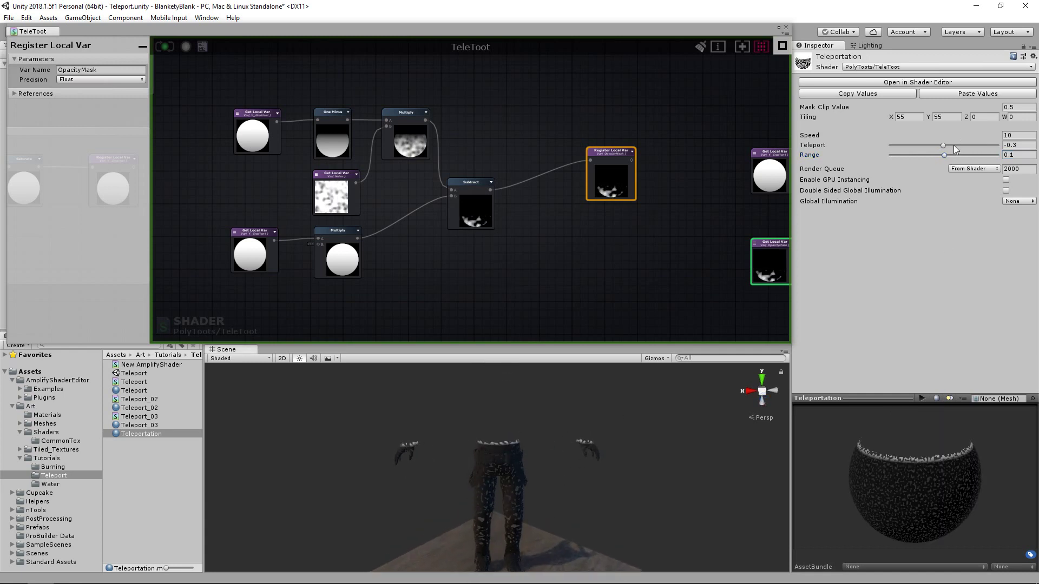
drag(943, 149, 943, 148)
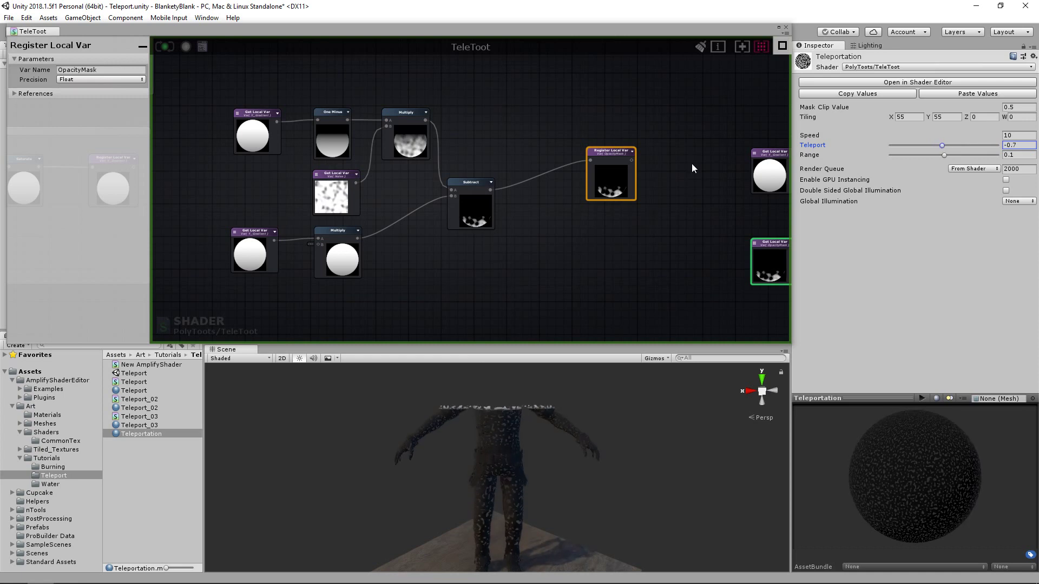
Move the OpacityMask Register Local Var node closer to Subtract and set the material's Range to 12.7 and Teleport to 0.9.
drag(632, 198, 582, 212)
click(955, 156)
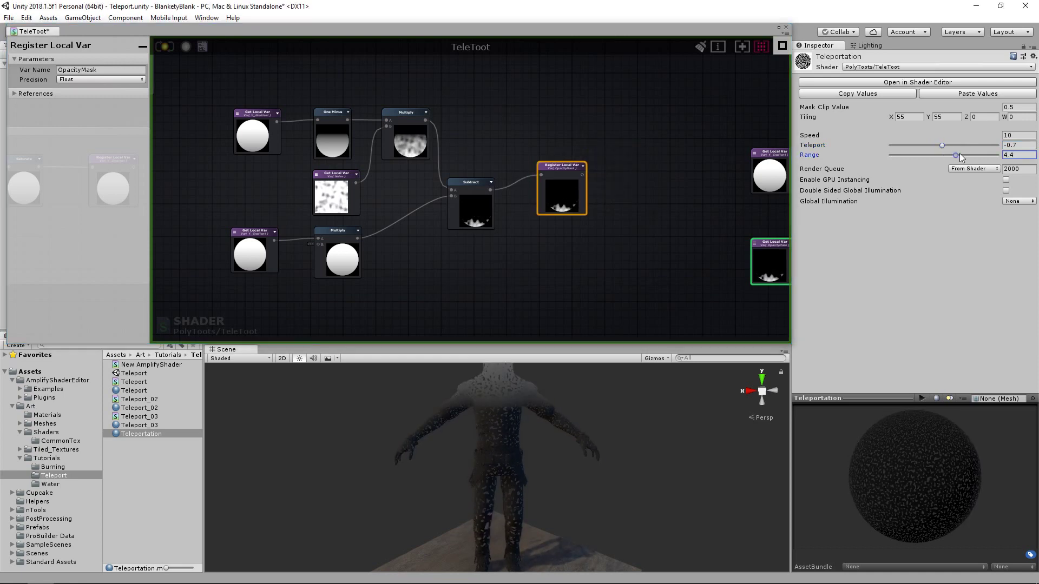
click(942, 148)
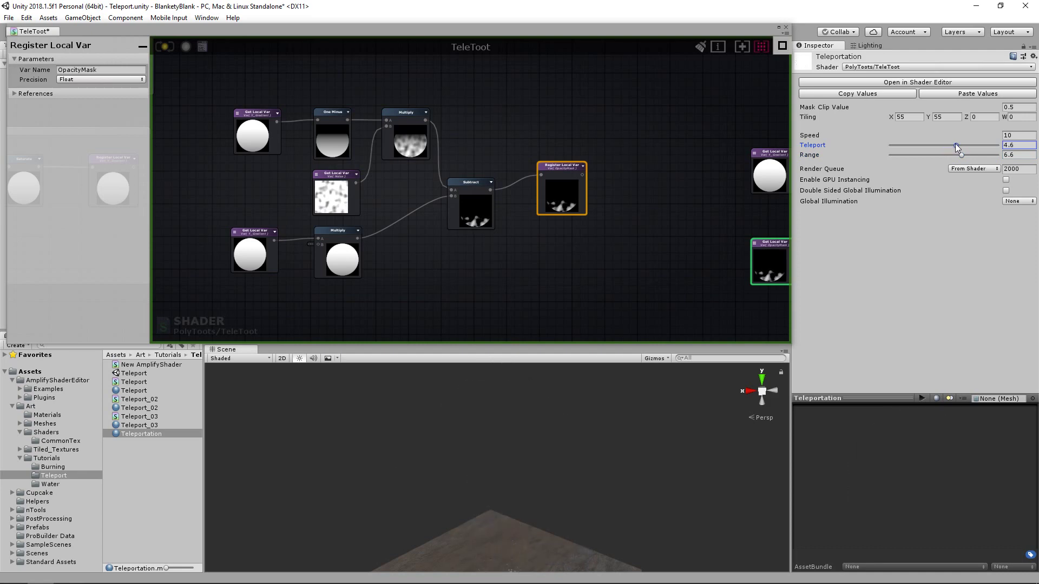
alt+drag(503, 434, 504, 441)
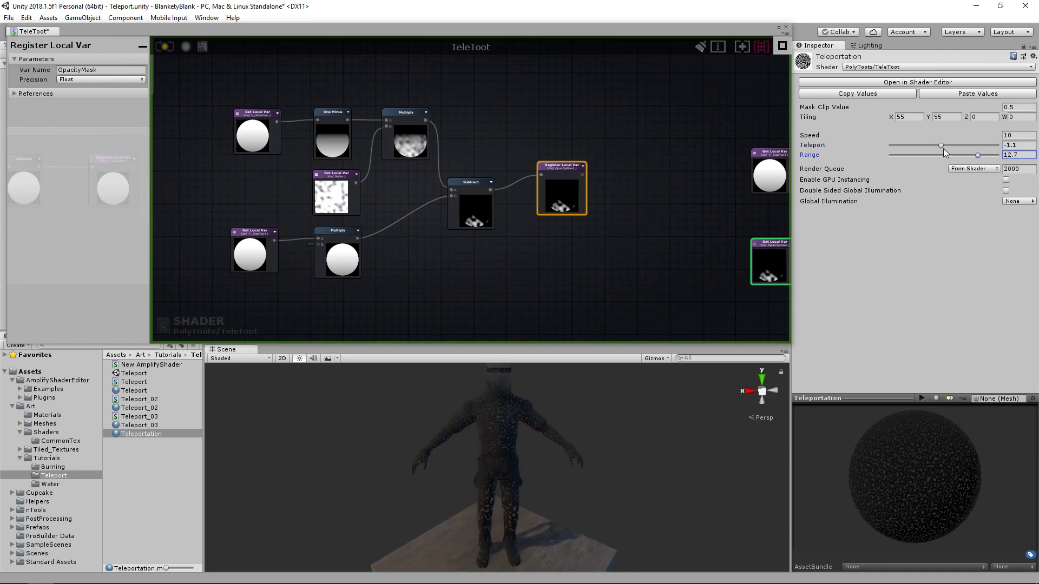
drag(946, 146, 952, 146)
drag(955, 147, 948, 150)
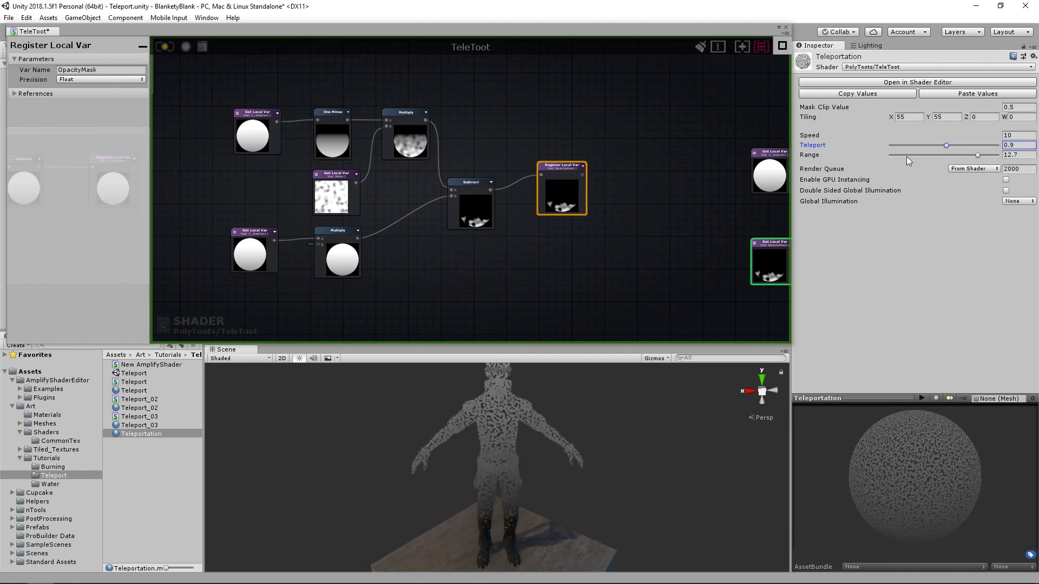
Nudge the Subtract and OpacityMask Register Local Var nodes into a tidier arrangement.
middle_drag(512, 117, 551, 62)
drag(521, 149, 515, 143)
drag(612, 138, 619, 132)
drag(514, 150, 519, 144)
click(500, 209)
Add a One Minus node below Subtract and feed it from the gradient Multiply node's output.
scroll(487, 206, up, 5)
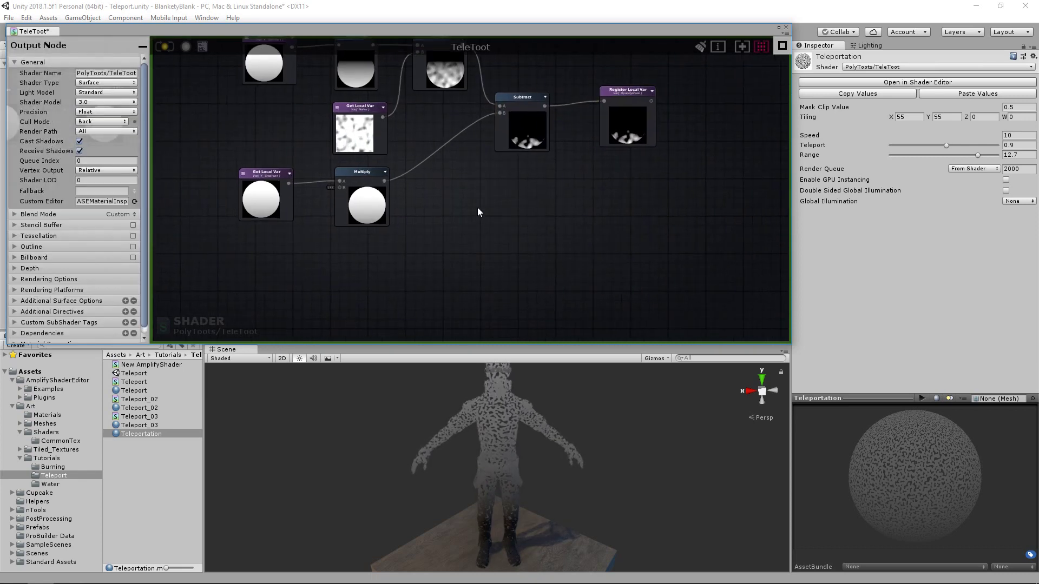
middle_drag(501, 199, 504, 229)
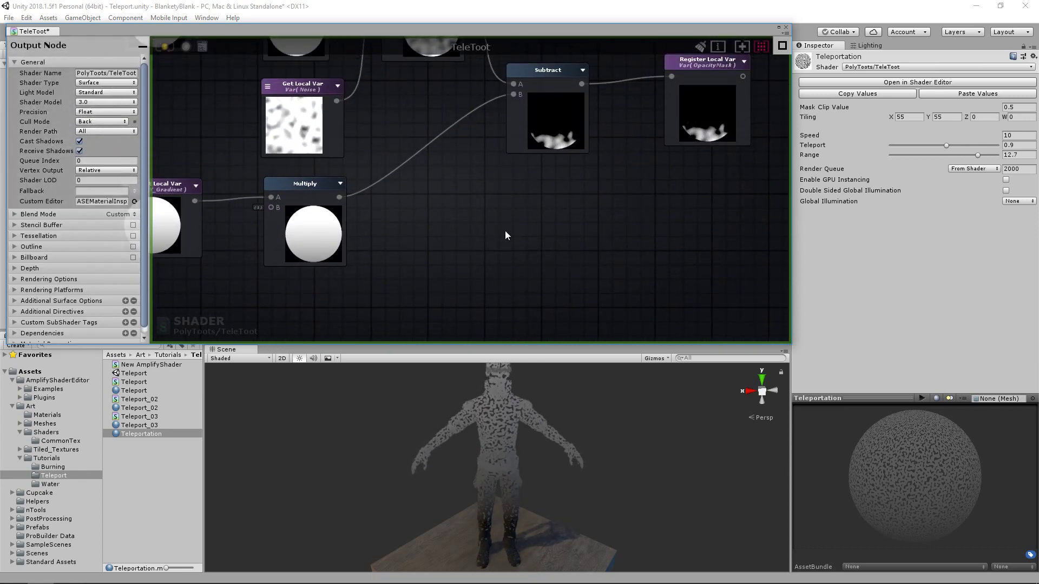
click(527, 244)
drag(533, 246, 508, 201)
drag(340, 197, 570, 220)
Move the OpacityMask Register Local Var node farther from Subtract and place an Add node in the gap.
middle_drag(699, 235, 593, 268)
middle_drag(574, 233, 471, 236)
drag(520, 152, 680, 169)
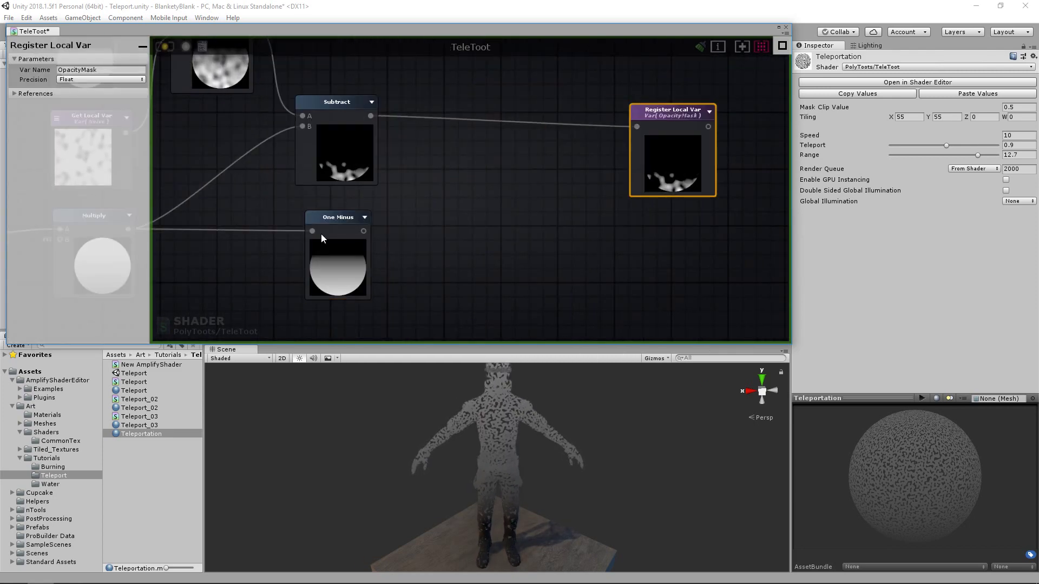
click(534, 232)
key(a)
click(536, 217)
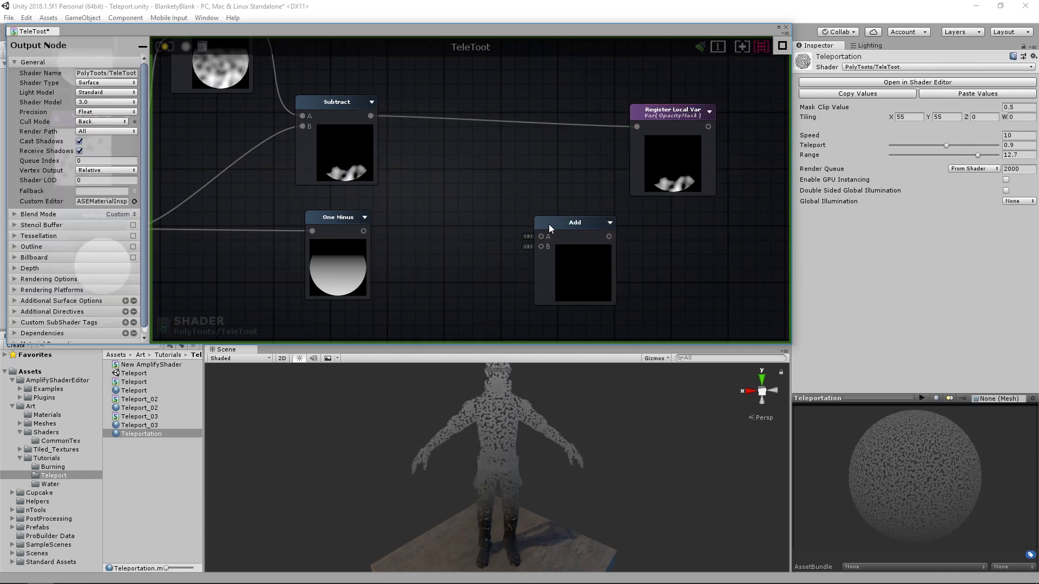
drag(562, 234, 513, 190)
Connect Subtract to the Add node's A input and the new One Minus to its B input, tidying both nodes' positions.
drag(371, 116, 494, 194)
drag(365, 232, 488, 203)
drag(545, 219, 505, 205)
drag(334, 258, 336, 251)
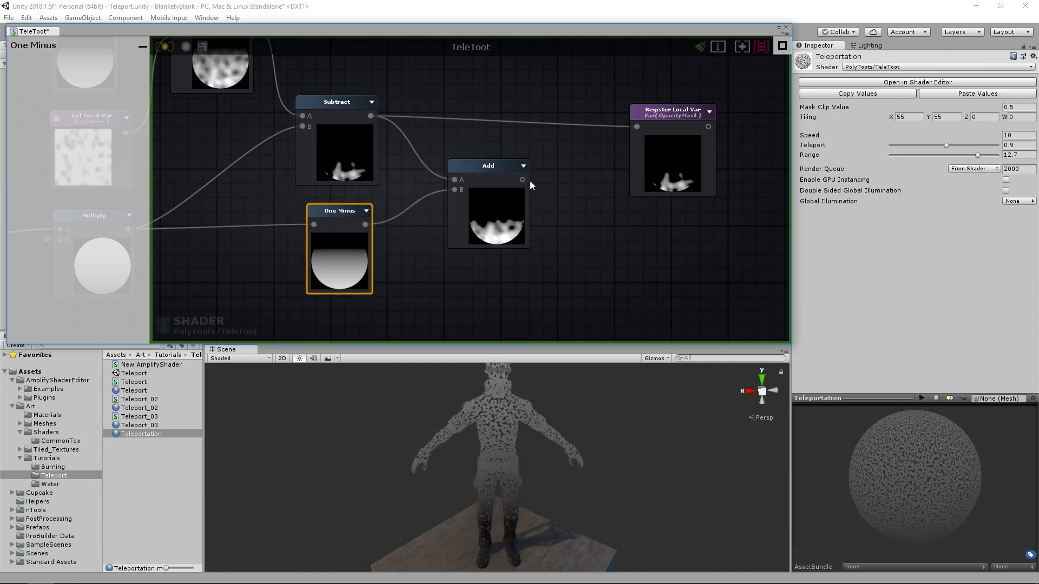
Set the Teleportation material's Teleport value to -18 and check the character in the scene.
drag(914, 145, 895, 146)
alt+right_drag(480, 454, 508, 447)
alt+right_drag(577, 469, 555, 323)
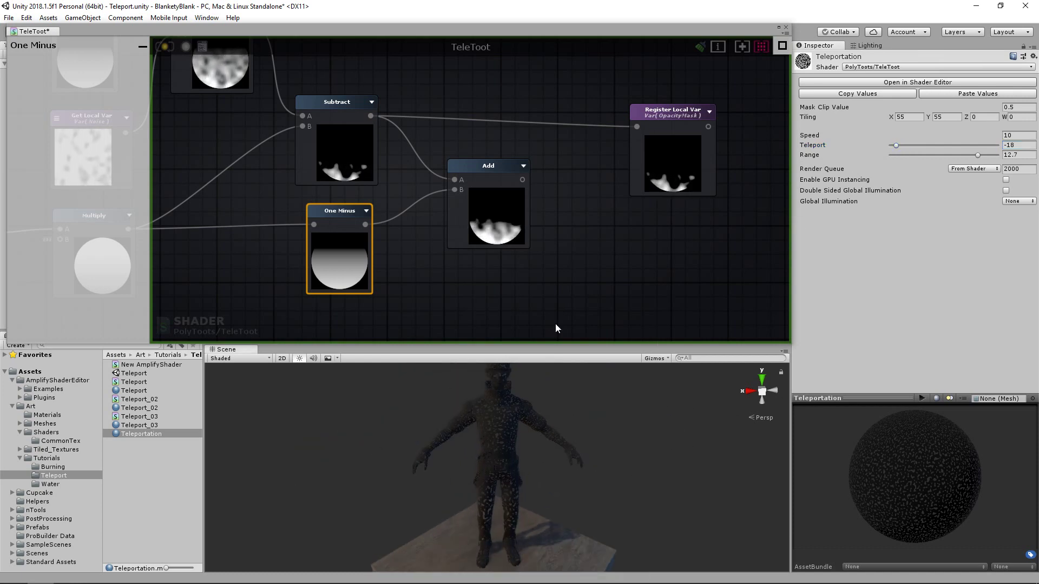
Connect the Add output to the OpacityMask Register Local Var node and update the shader.
drag(522, 180, 638, 128)
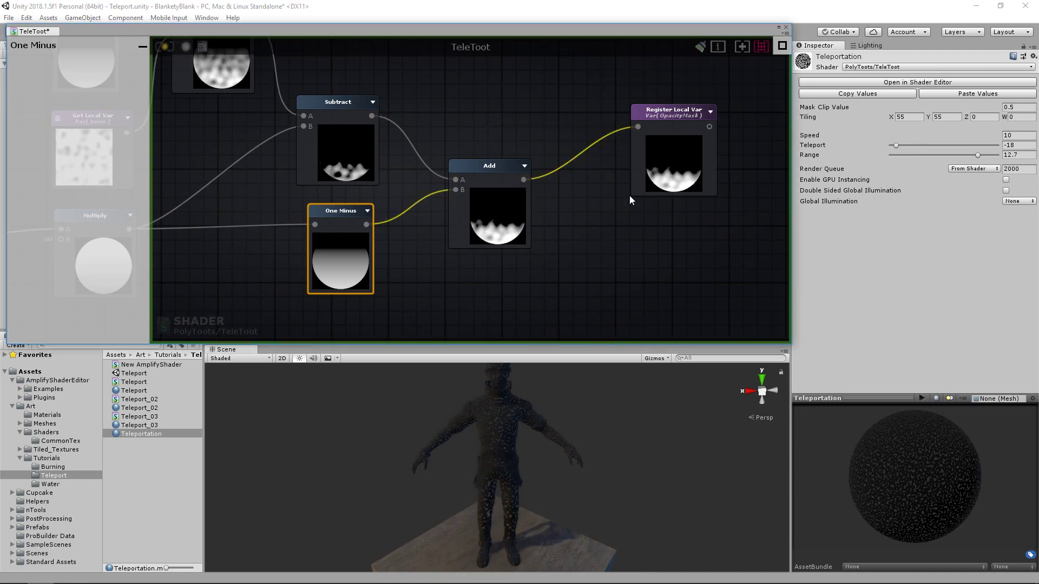
scroll(617, 187, down, 4)
scroll(616, 214, up, 1)
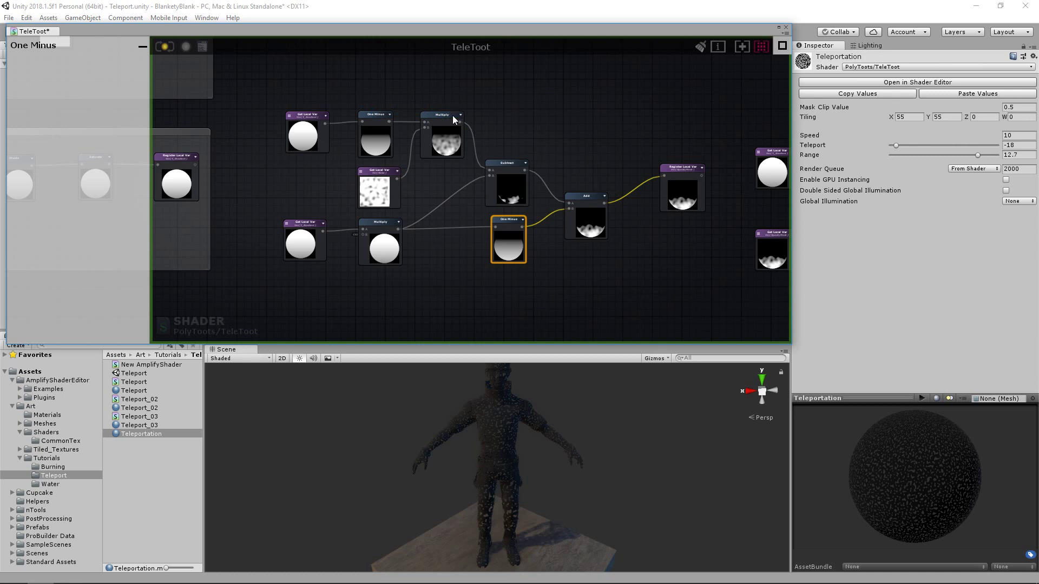
alt+right_drag(519, 419, 537, 440)
alt+drag(537, 440, 541, 373)
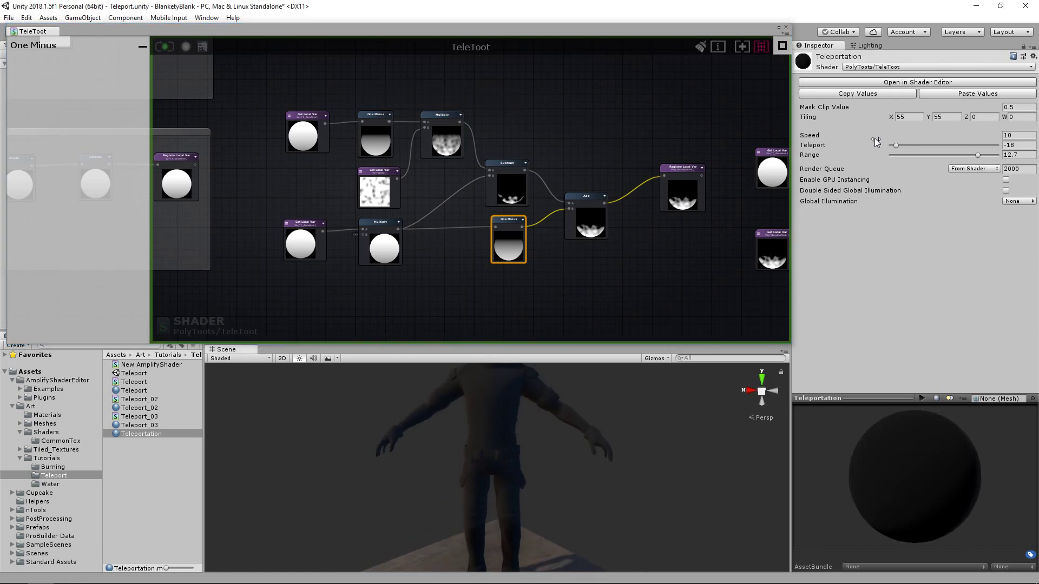
Test the updated dissolve on the character by raising Teleport to -6.6 and on to 0.7.
drag(897, 145, 926, 157)
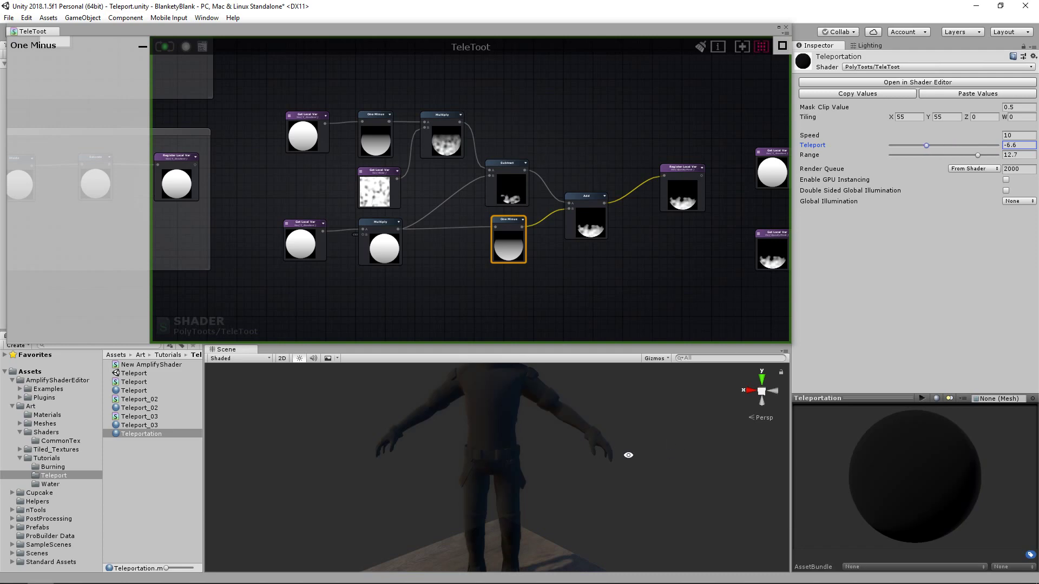
alt+drag(628, 455, 570, 480)
scroll(571, 480, down, 8)
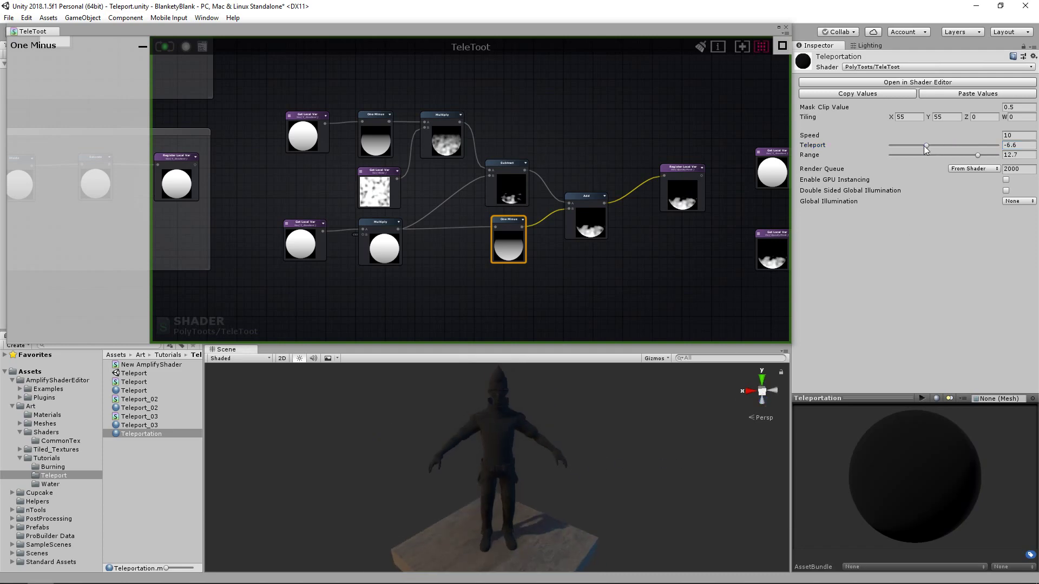
mouse_move(946, 153)
mouse_down()
mouse_move(960, 148)
mouse_move(940, 162)
mouse_move(965, 161)
mouse_move(938, 168)
mouse_move(958, 170)
mouse_move(945, 174)
mouse_up()
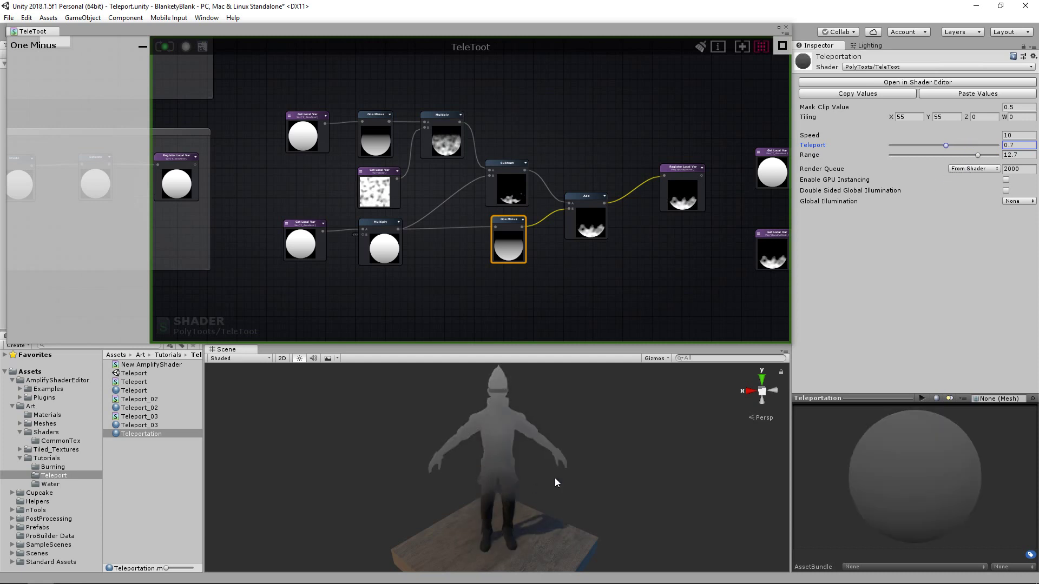
scroll(555, 482, down, 2)
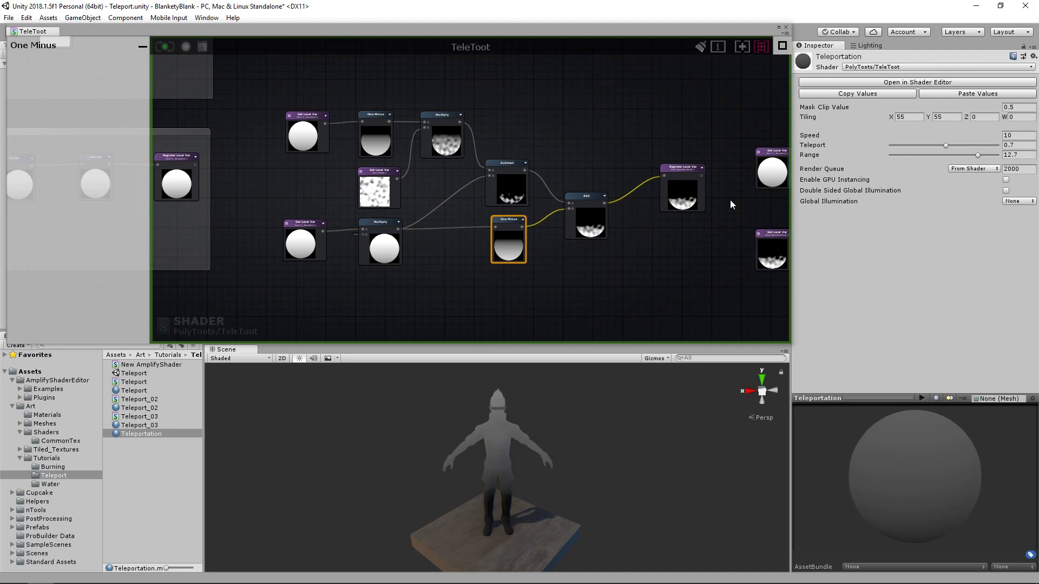
Review the Noise group and set the material's Teleport value to 0.5.
middle_drag(415, 192, 641, 334)
middle_drag(473, 143, 672, 159)
scroll(541, 158, down, 2)
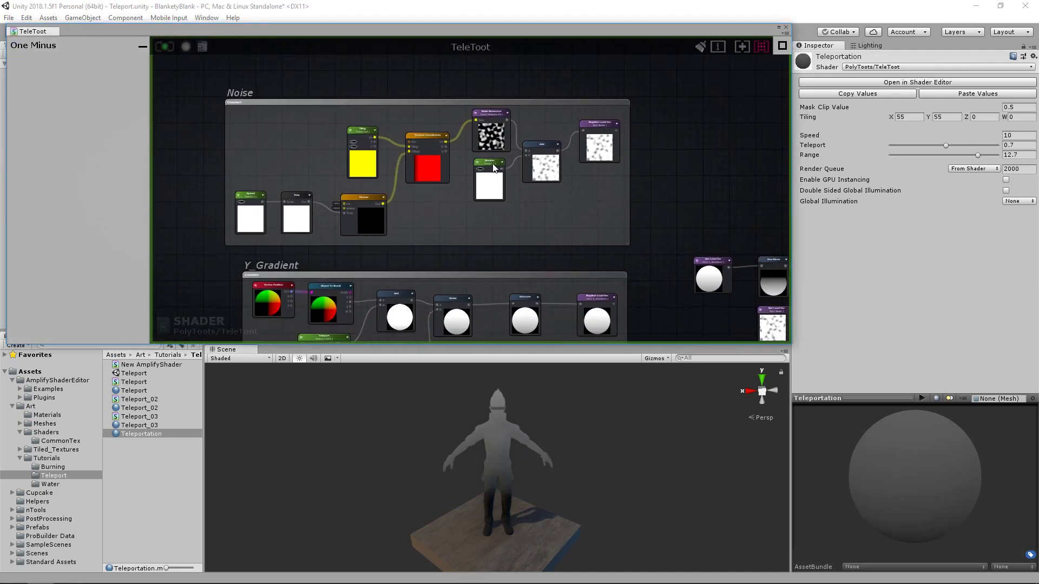
scroll(492, 165, up, 2)
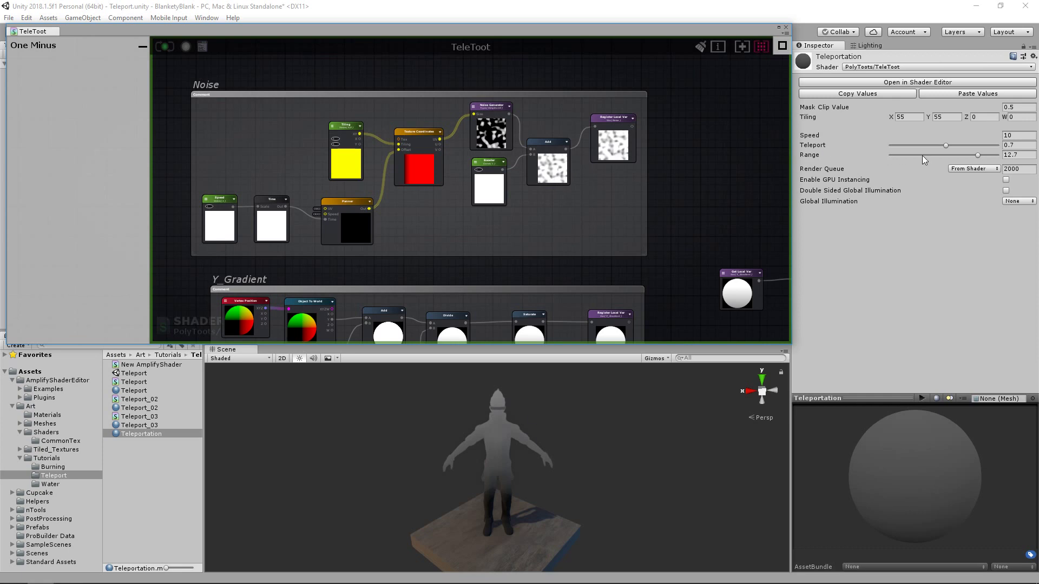
mouse_move(946, 146)
mouse_down()
mouse_move(971, 146)
mouse_move(947, 150)
mouse_up()
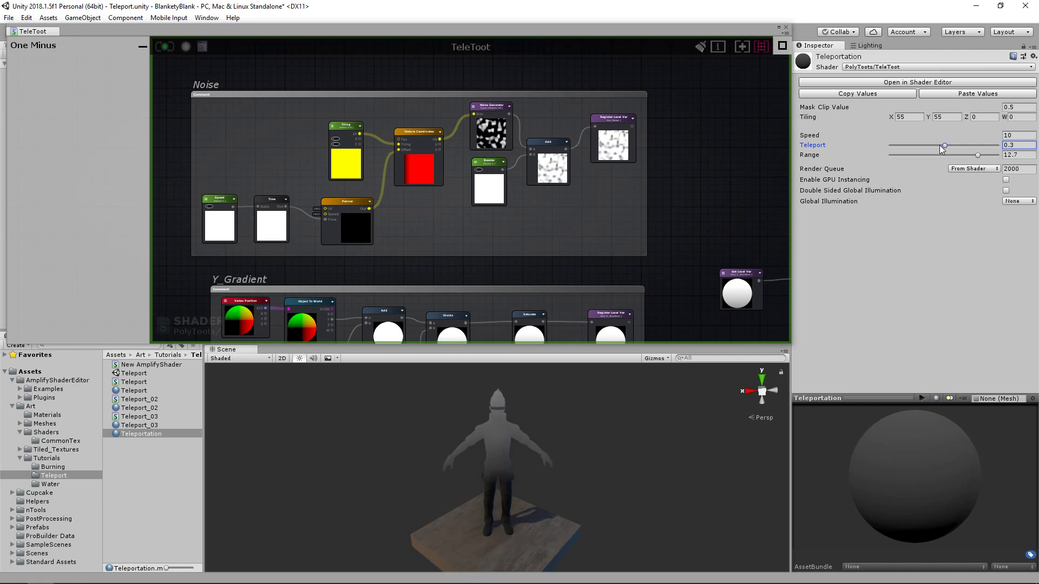
drag(945, 147, 946, 147)
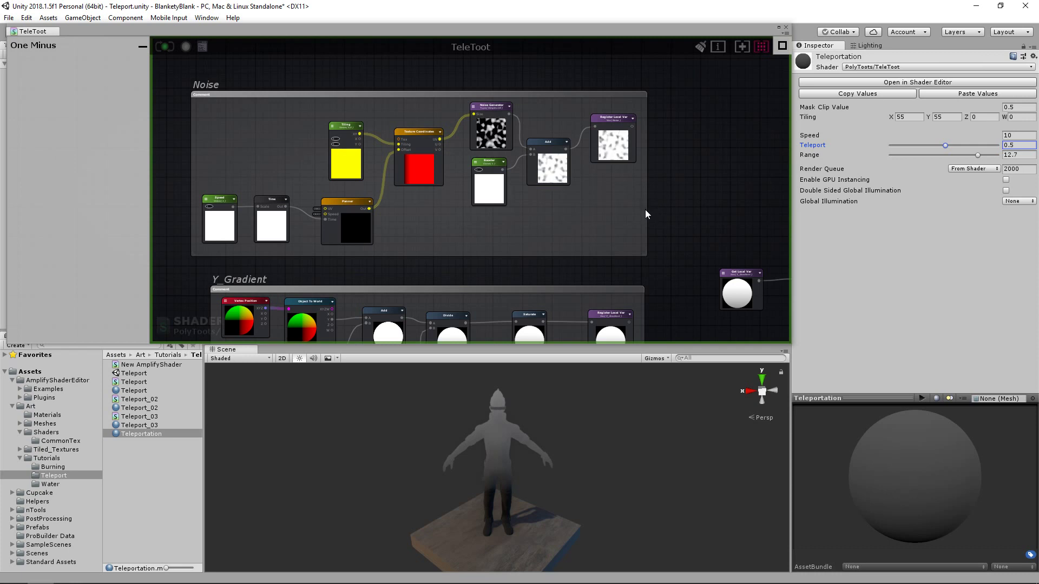
Group the opacity mask nodes in a comment frame titled Opacity Mask.
middle_drag(651, 216, 454, 146)
middle_drag(692, 227, 528, 132)
scroll(556, 135, down, 1)
click(628, 135)
middle_drag(638, 129, 564, 155)
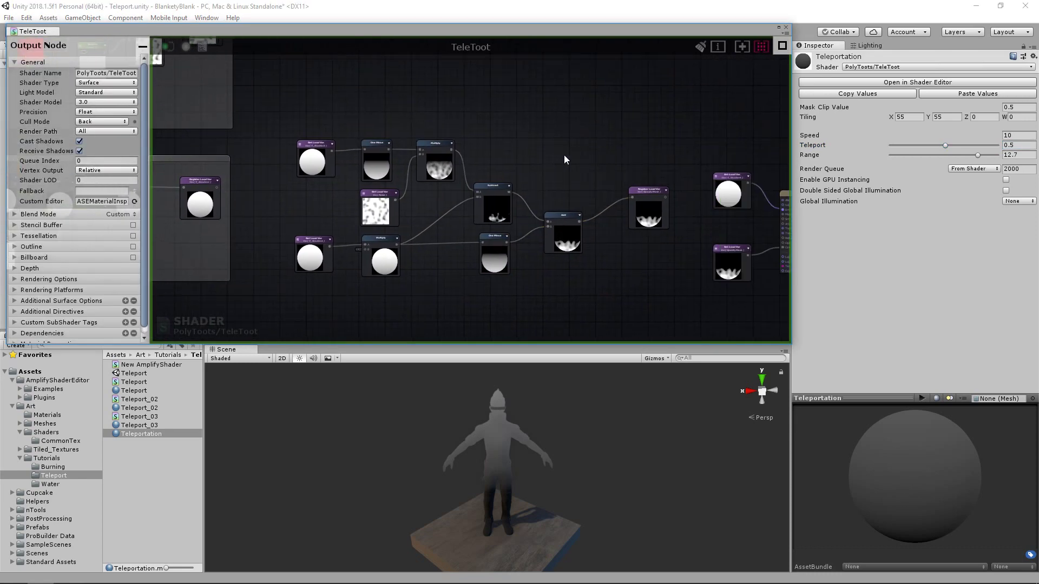
drag(270, 118, 675, 297)
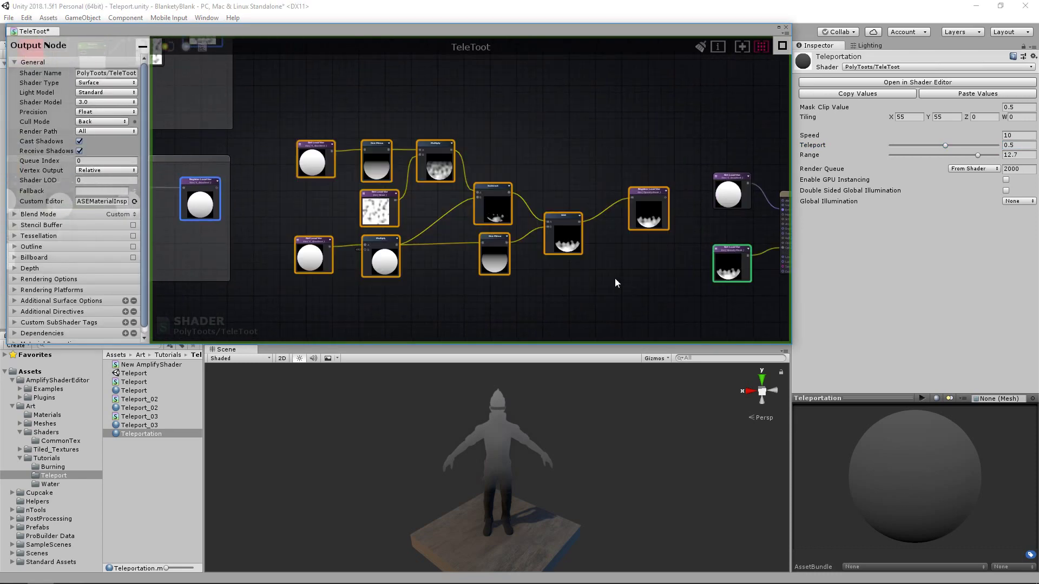
key(c)
click(351, 137)
click(355, 134)
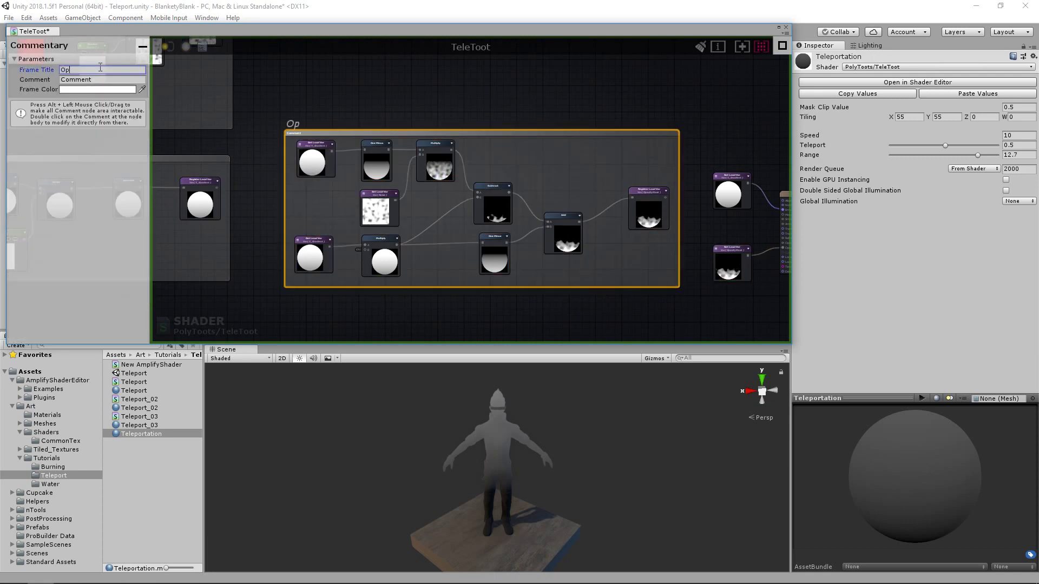
click(462, 125)
Examine how the Multiply, Subtract, One Minus and Add nodes in the Opacity Mask group feed the OpacityMask variable.
drag(571, 177, 544, 202)
click(504, 115)
scroll(543, 160, down, 3)
middle_drag(351, 185, 526, 228)
middle_drag(577, 252, 455, 213)
scroll(522, 219, up, 5)
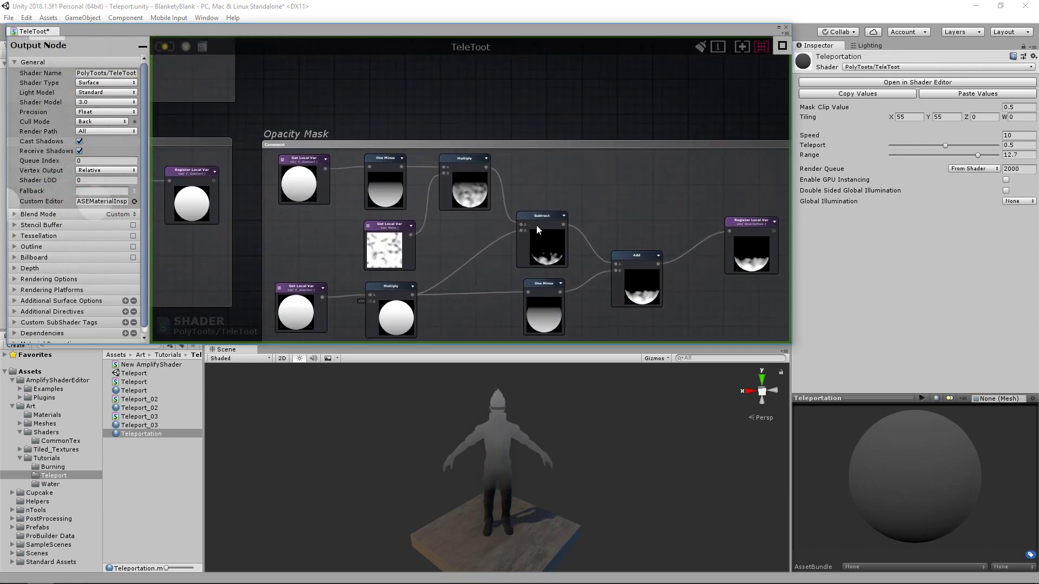
click(513, 218)
scroll(530, 228, up, 3)
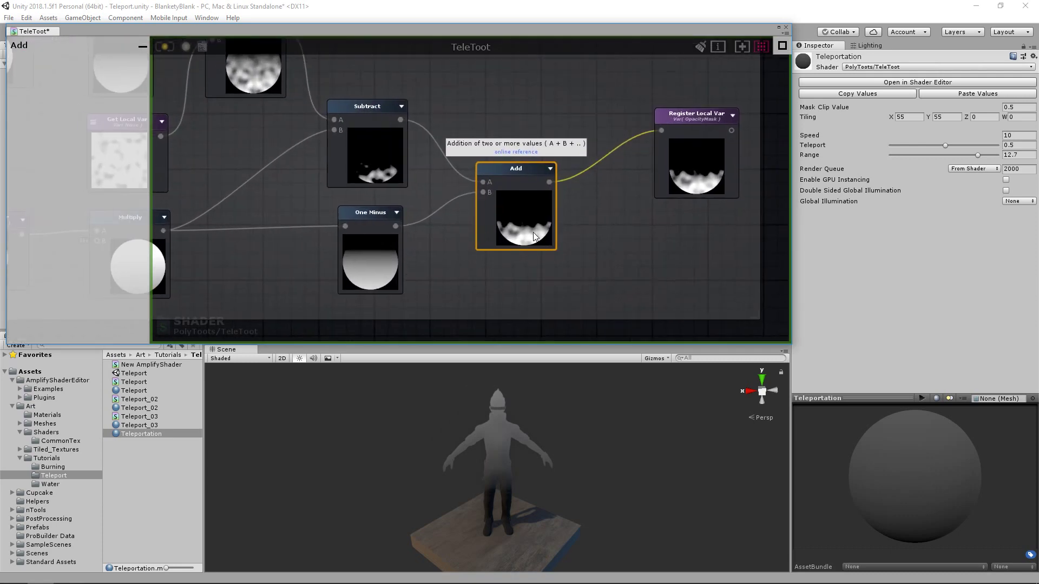
scroll(472, 231, down, 2)
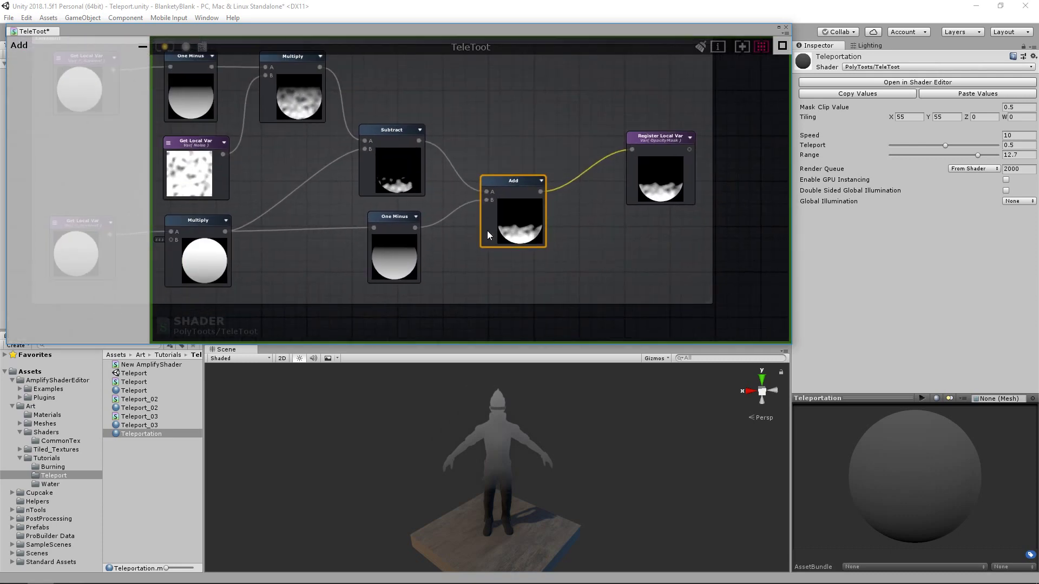
middle_drag(473, 231, 590, 241)
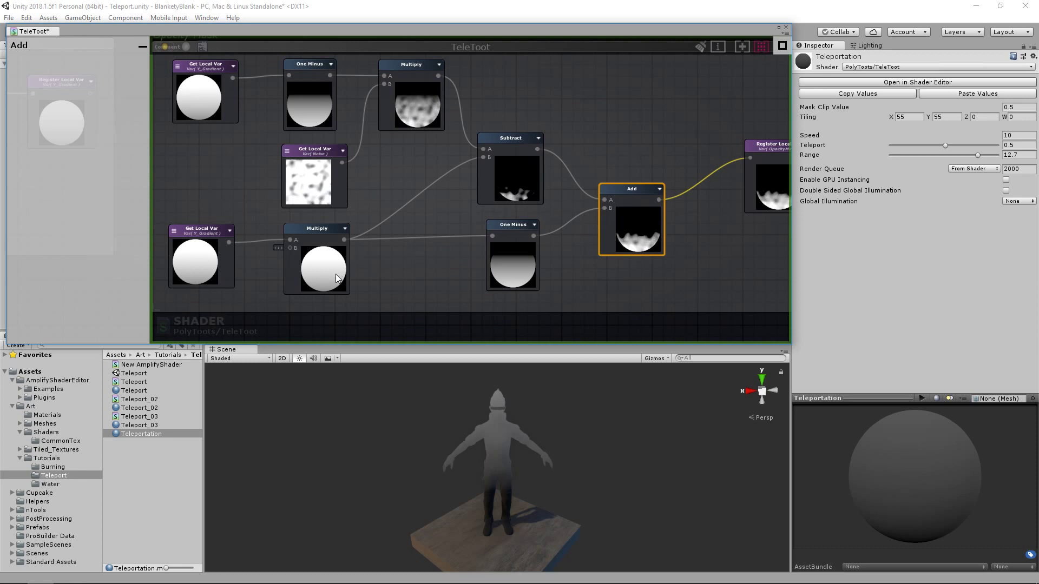
middle_drag(506, 233, 542, 234)
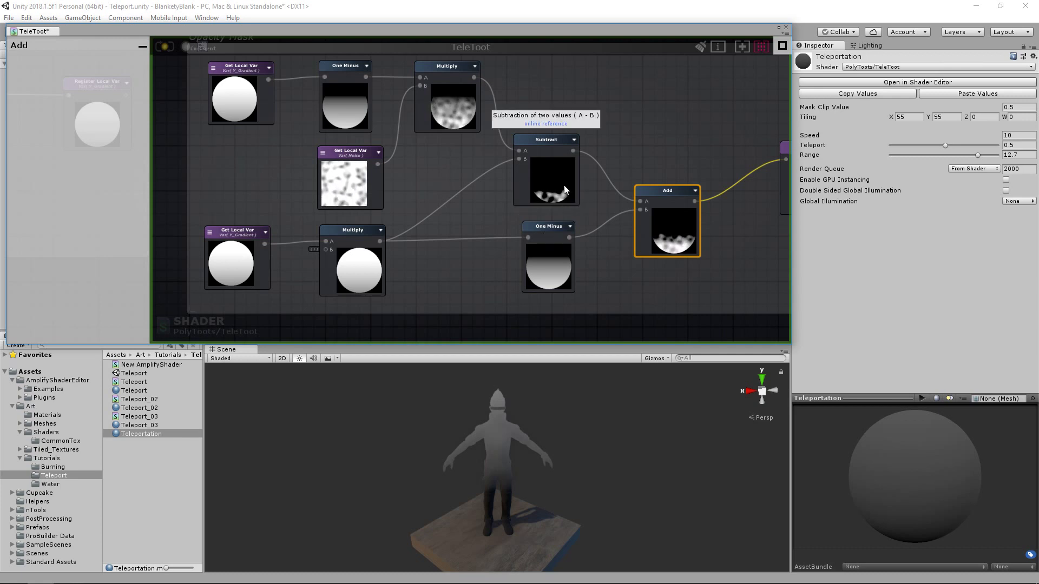
middle_drag(592, 227, 498, 209)
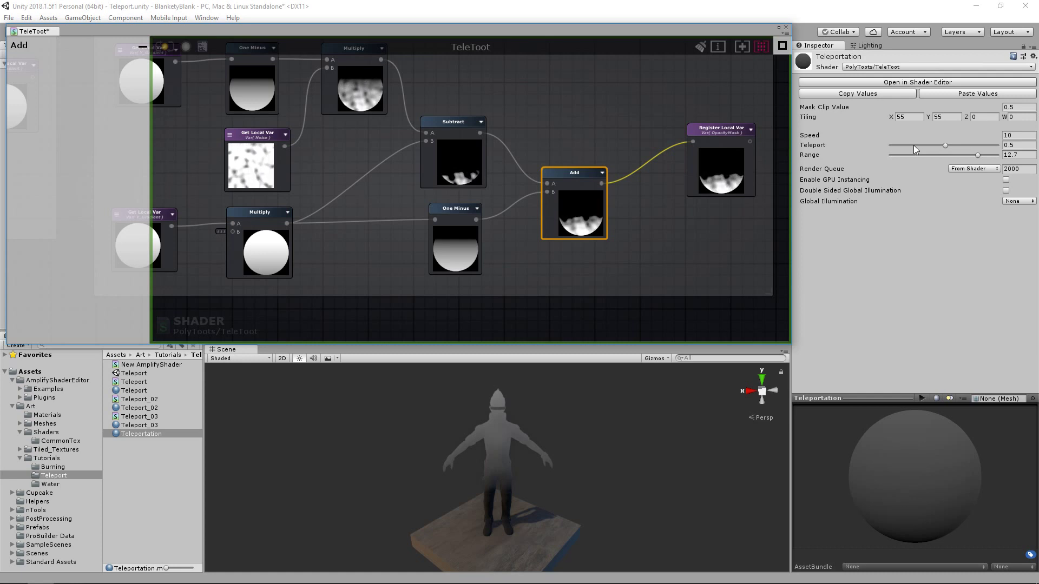
click(546, 115)
scroll(681, 152, down, 2)
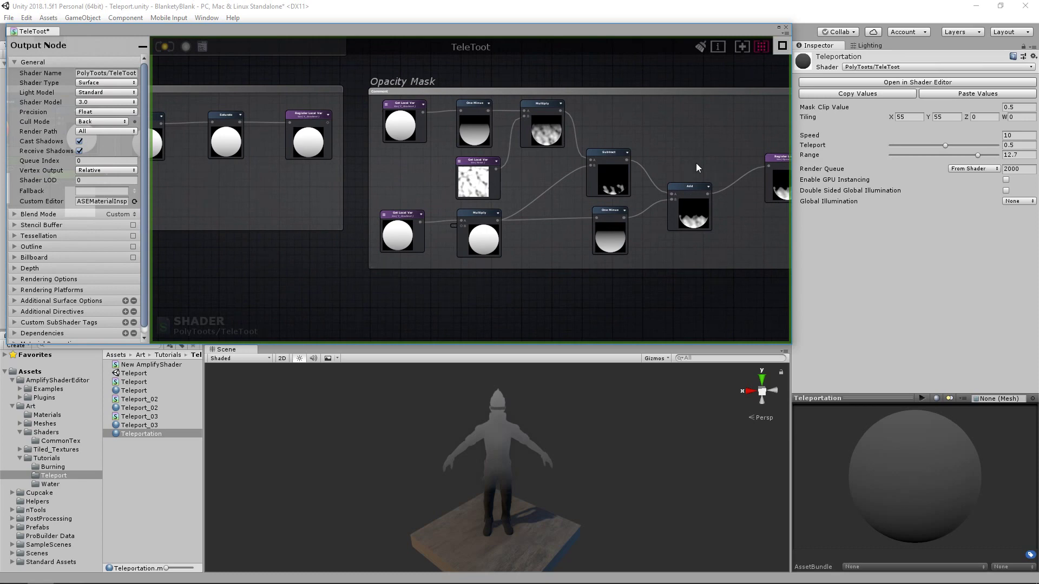
scroll(697, 165, down, 1)
click(698, 176)
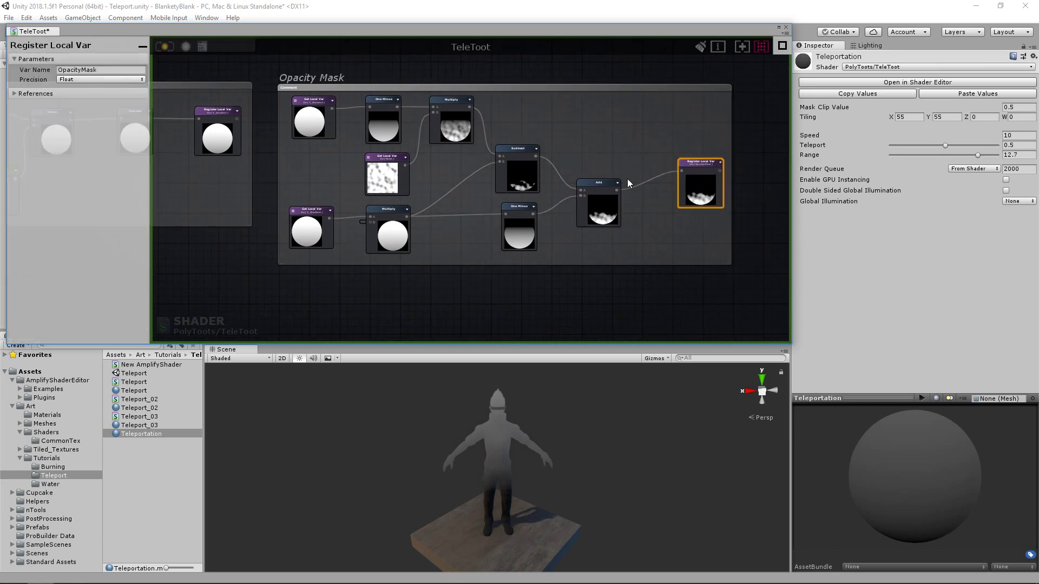
Inspect how the One Minus, Multiply and Subtract nodes combine the gradient and noise inputs in the Opacity Mask group.
click(501, 162)
scroll(527, 157, up, 2)
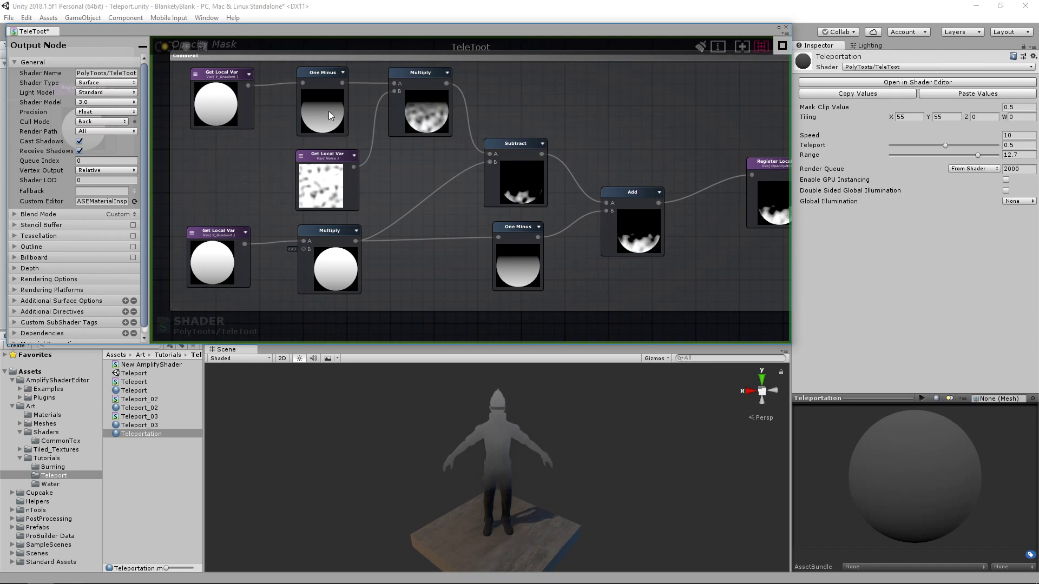
click(313, 112)
middle_drag(361, 128, 395, 151)
click(624, 117)
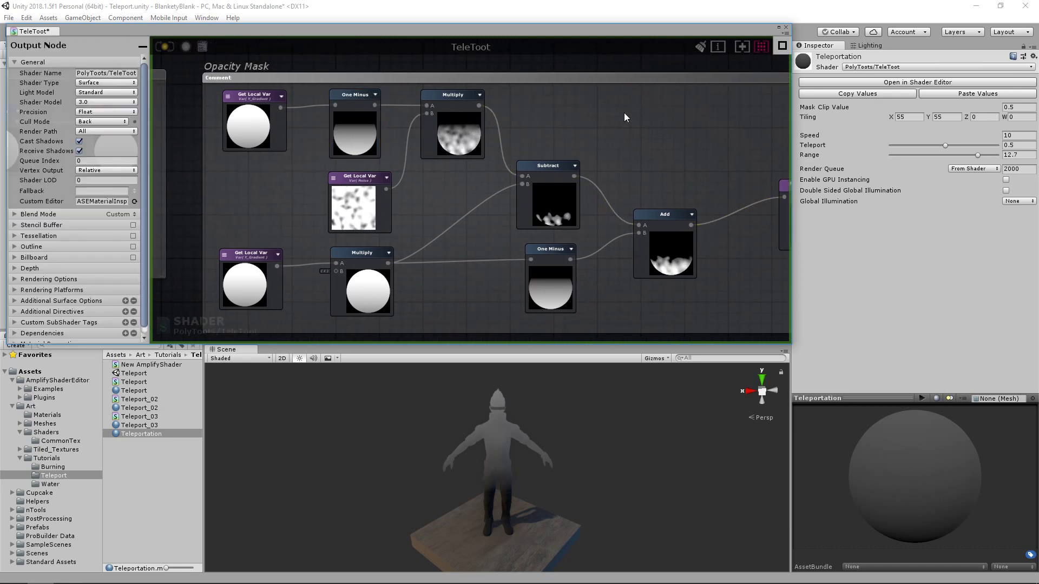
right_click(625, 113)
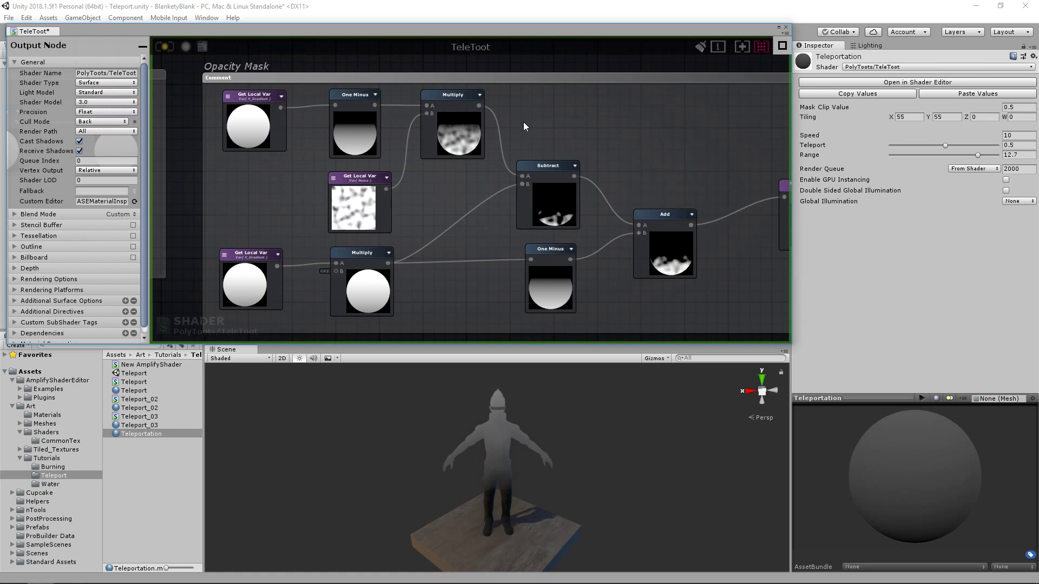
scroll(663, 140, down, 3)
middle_drag(664, 140, 661, 165)
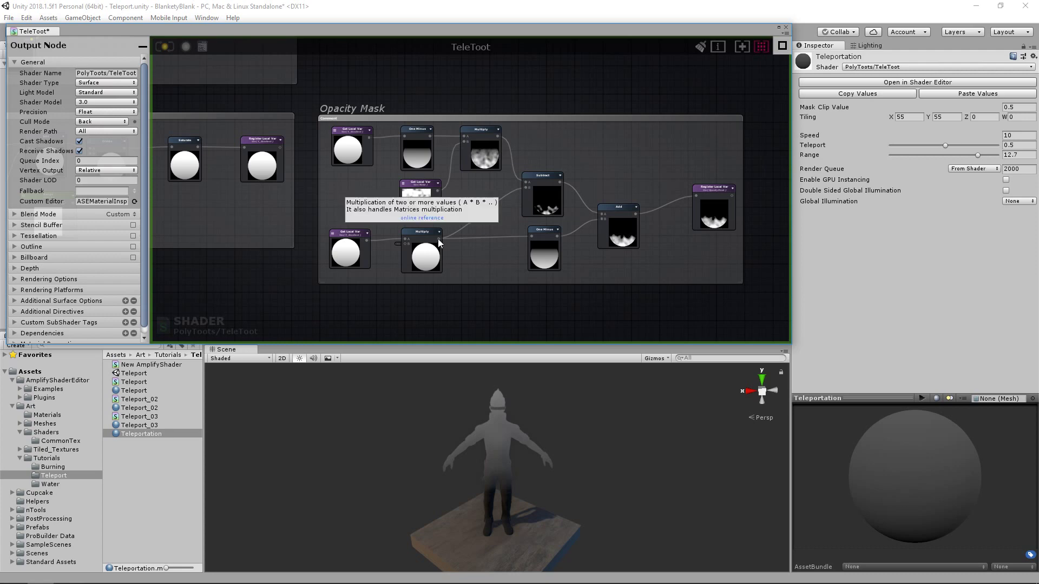
Review the Noise and Y_Gradient groups that supply the local variables used by the Opacity Mask group.
scroll(622, 197, down, 5)
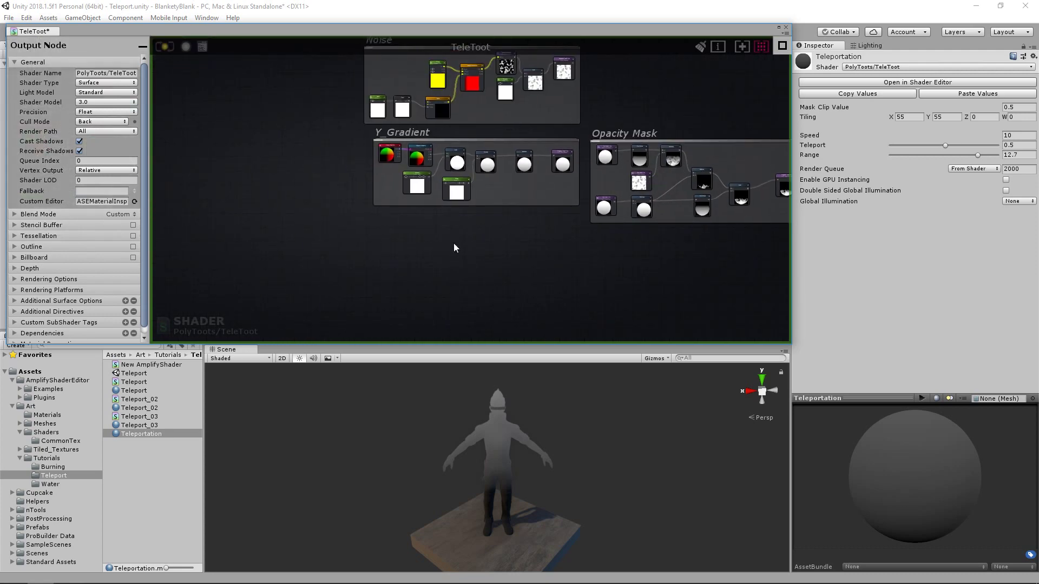
scroll(576, 239, up, 4)
middle_drag(562, 253, 768, 215)
scroll(559, 196, down, 2)
scroll(560, 196, up, 1)
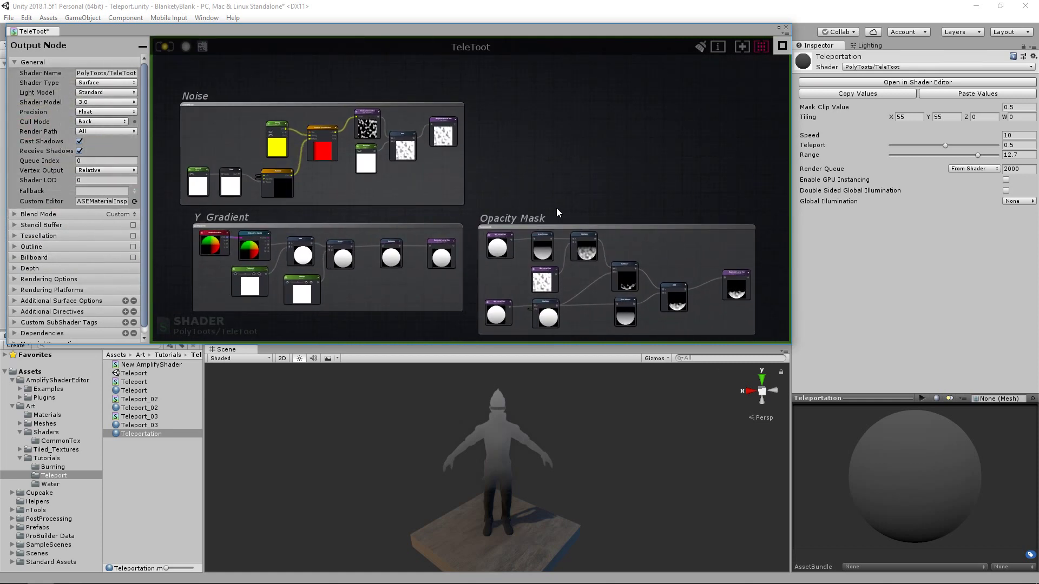
scroll(599, 135, up, 3)
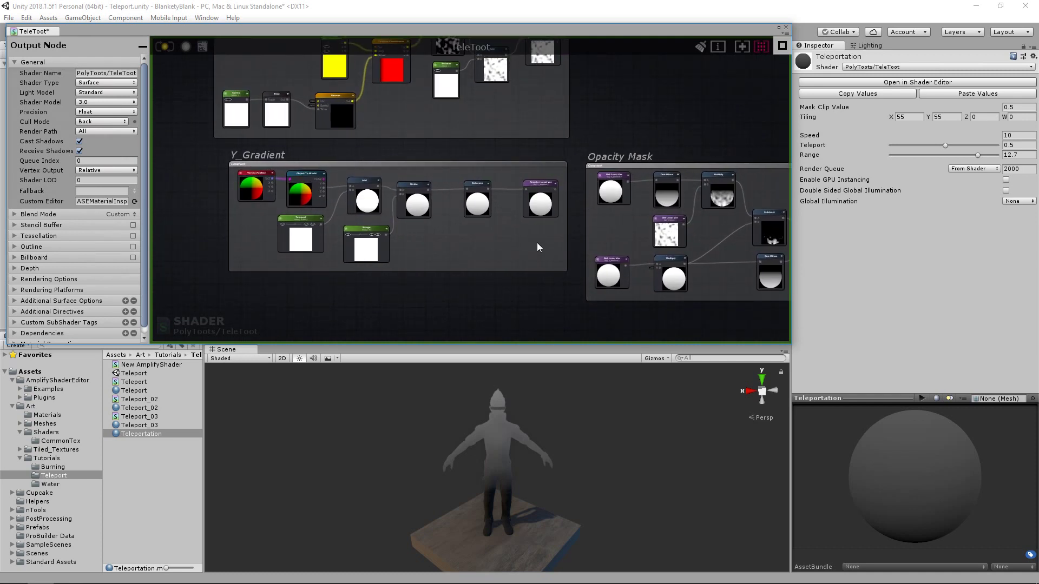
middle_drag(635, 122, 578, 153)
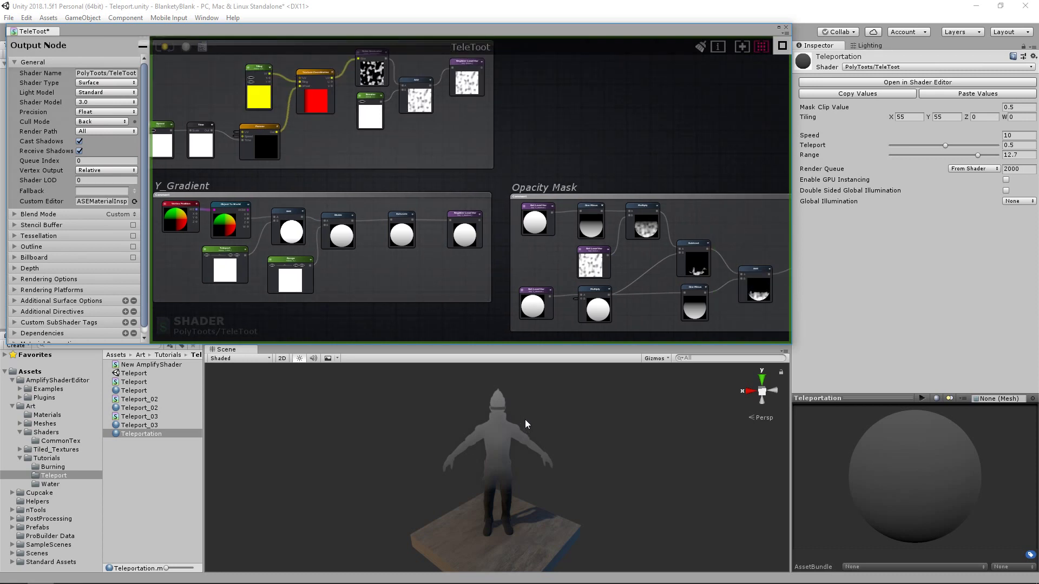
scroll(456, 220, down, 2)
scroll(435, 171, up, 2)
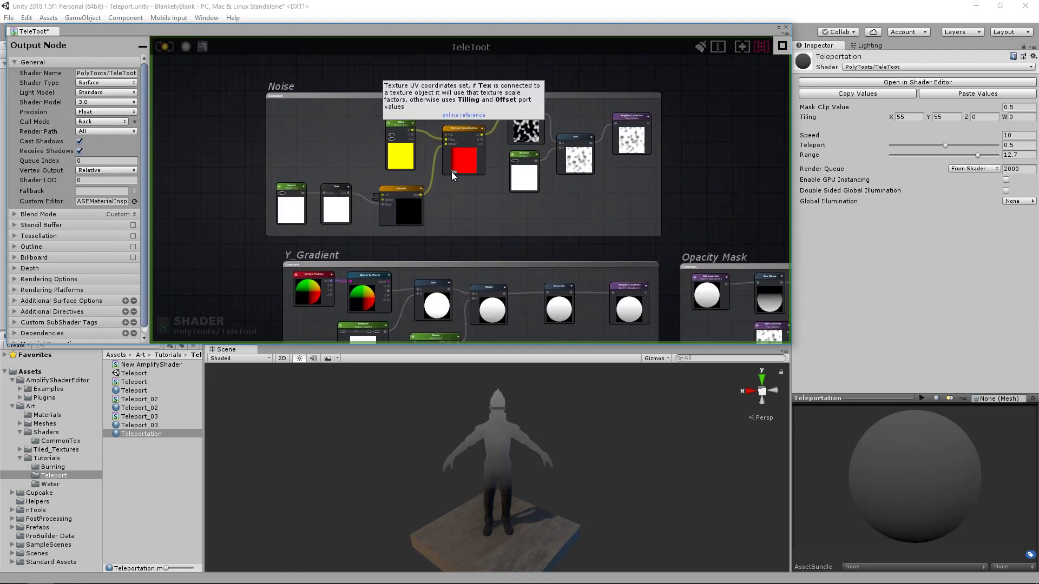
middle_drag(488, 191, 426, 96)
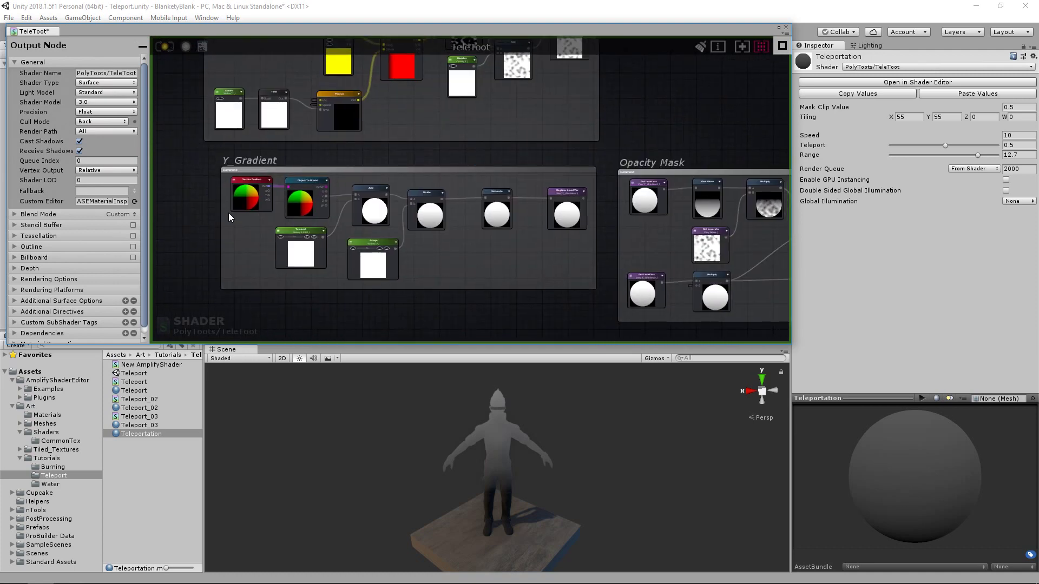
drag(227, 200, 543, 279)
click(563, 276)
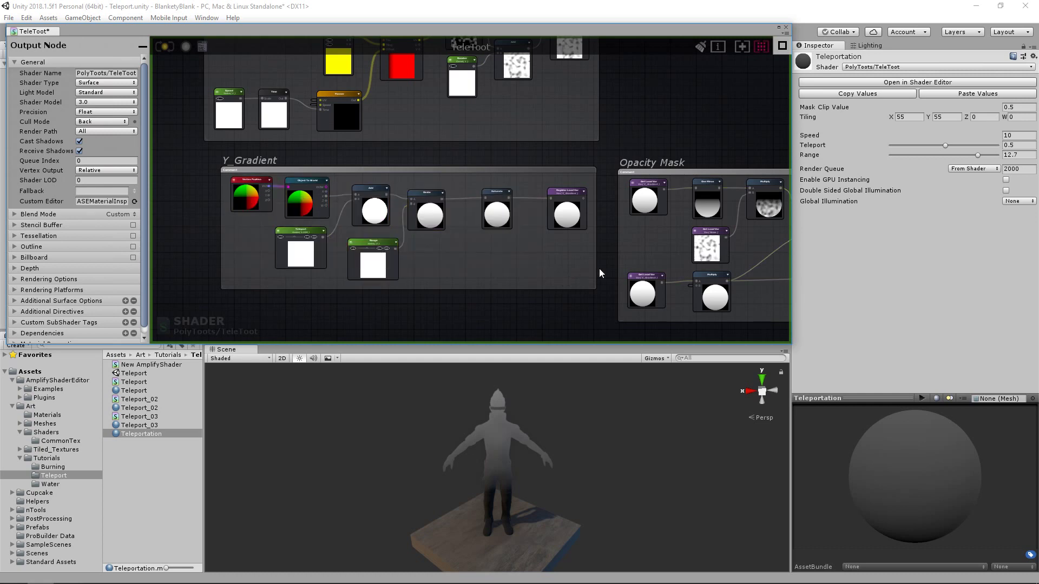
middle_drag(572, 264, 547, 260)
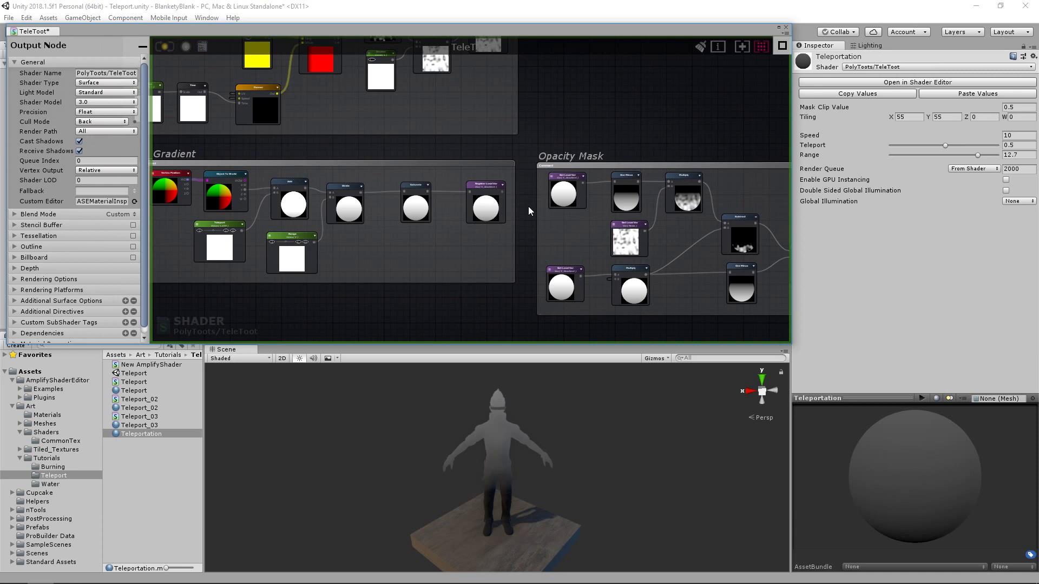
scroll(557, 201, down, 1)
scroll(584, 198, down, 2)
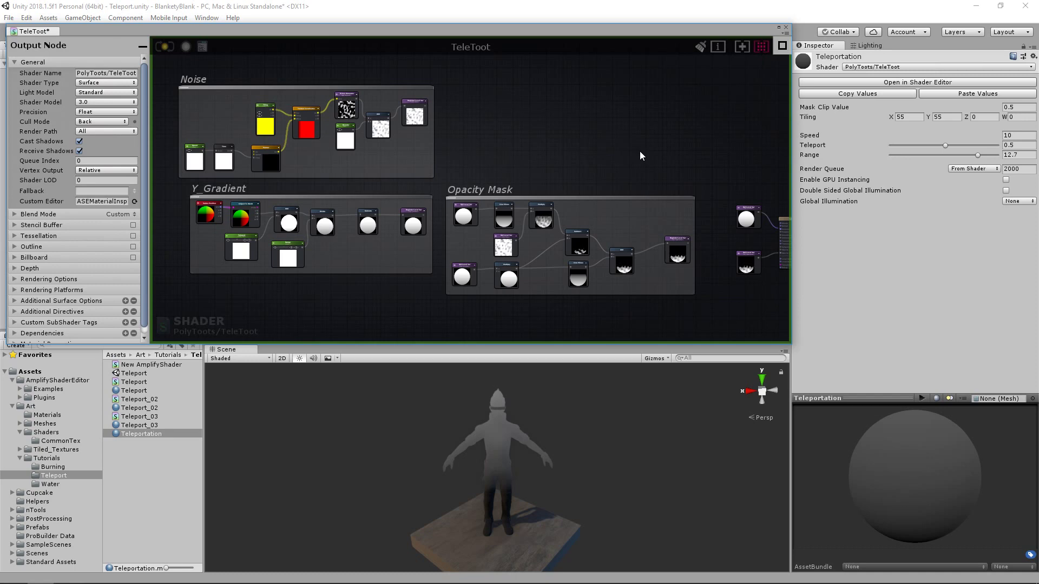
Examine the end of the Opacity Mask group and the local variables feeding the shader's output node.
scroll(640, 151, up, 5)
middle_drag(644, 161, 580, 163)
click(595, 185)
click(654, 160)
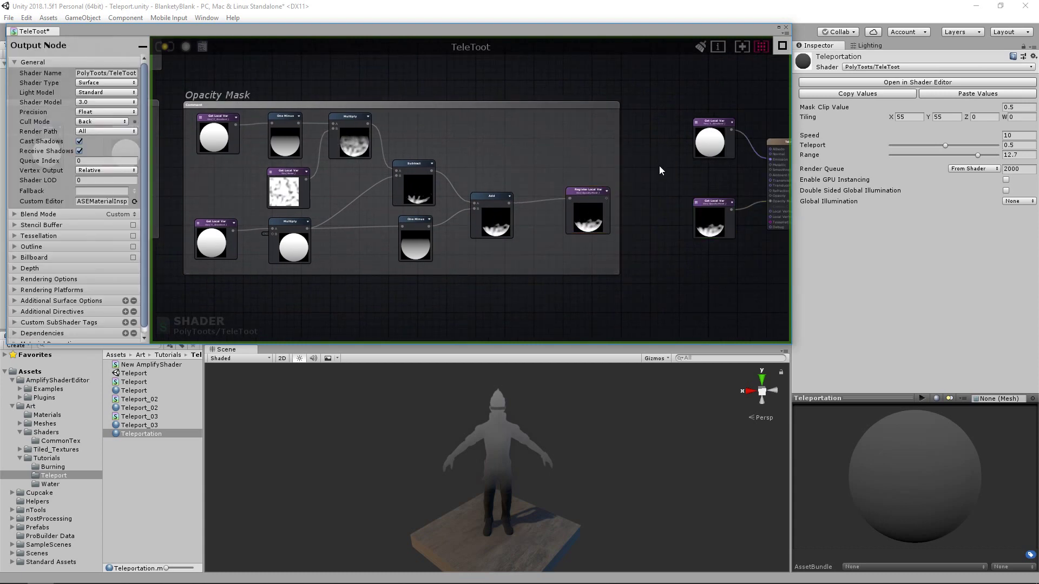
middle_drag(609, 166, 567, 166)
middle_drag(481, 172, 618, 174)
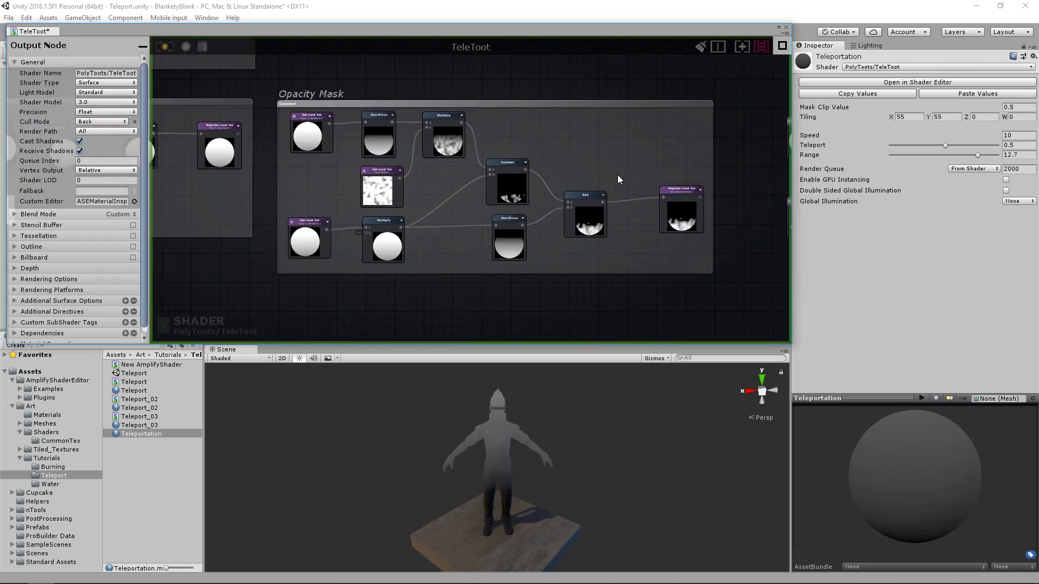